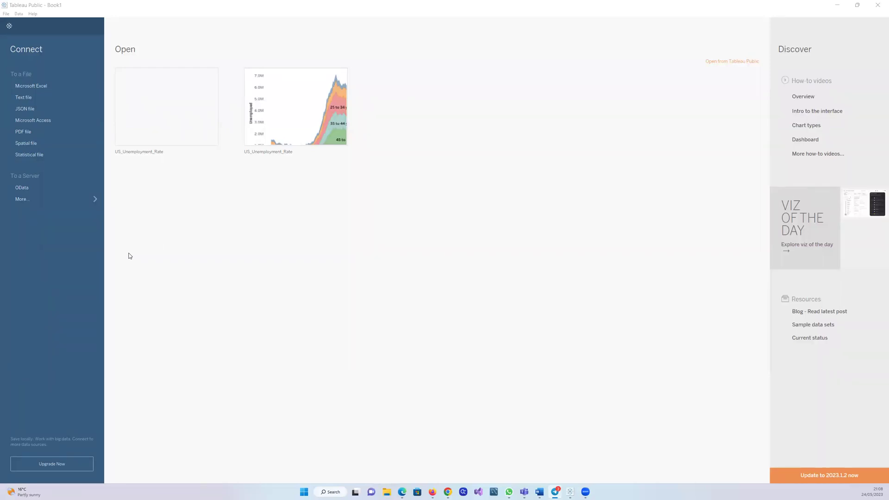
- Connect to the Excel workbook P1-AmazingMartEU2 (1).xlsx as the data source
left_click(55, 86)
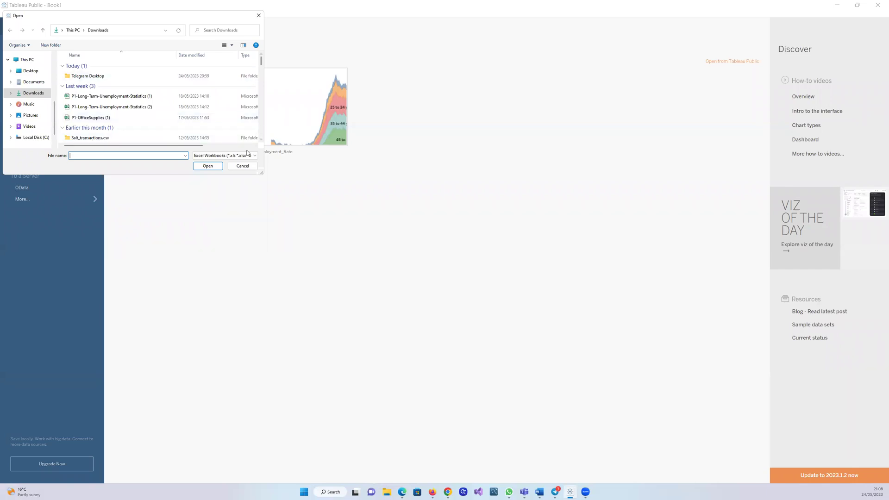
left_click(243, 165)
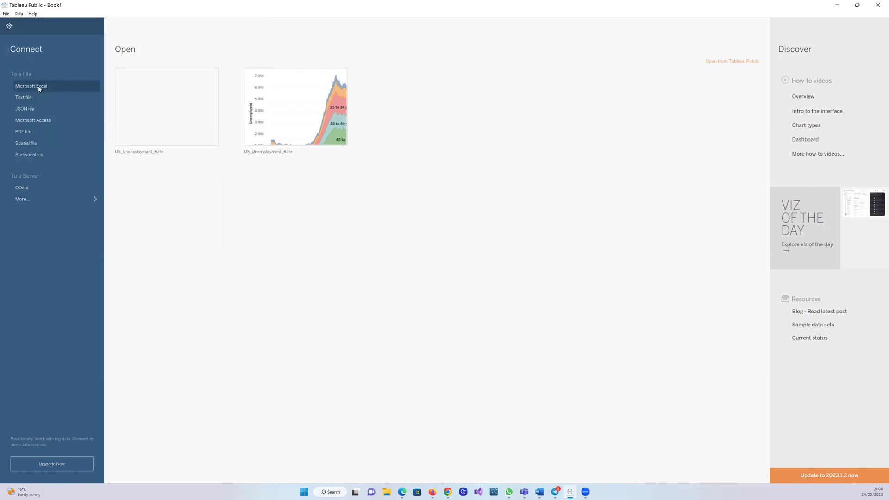
left_click(38, 88)
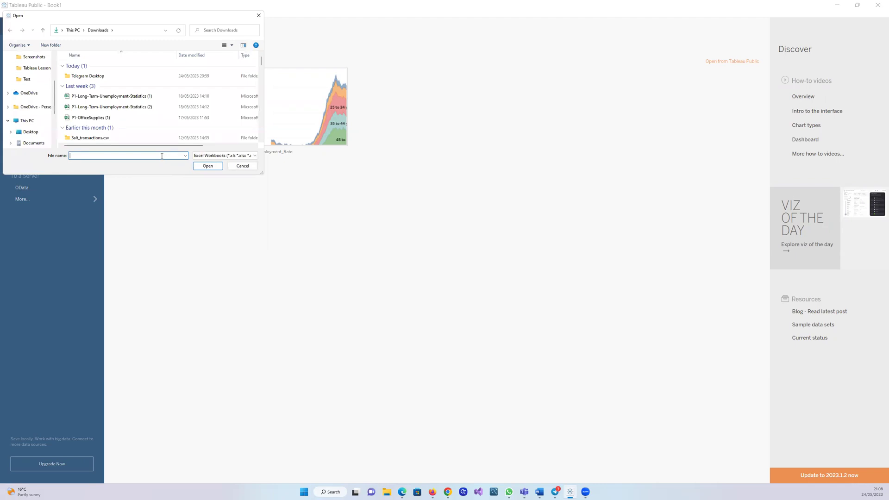
type("p1-")
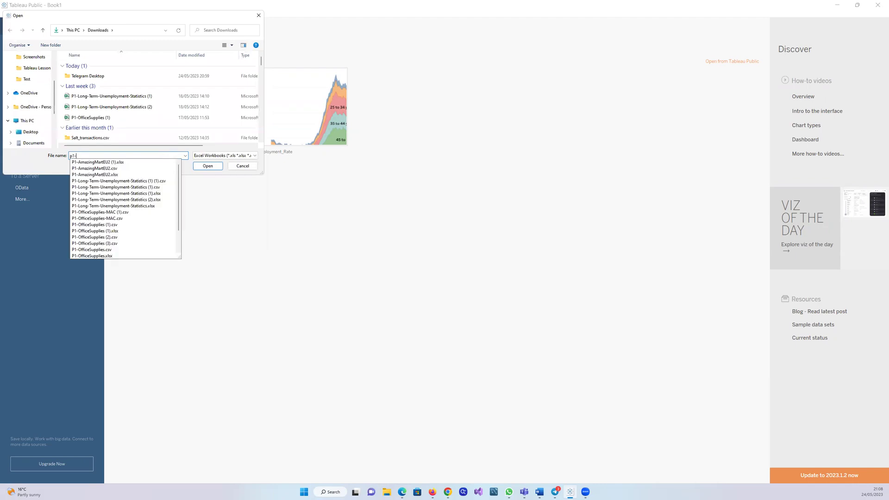
type("a")
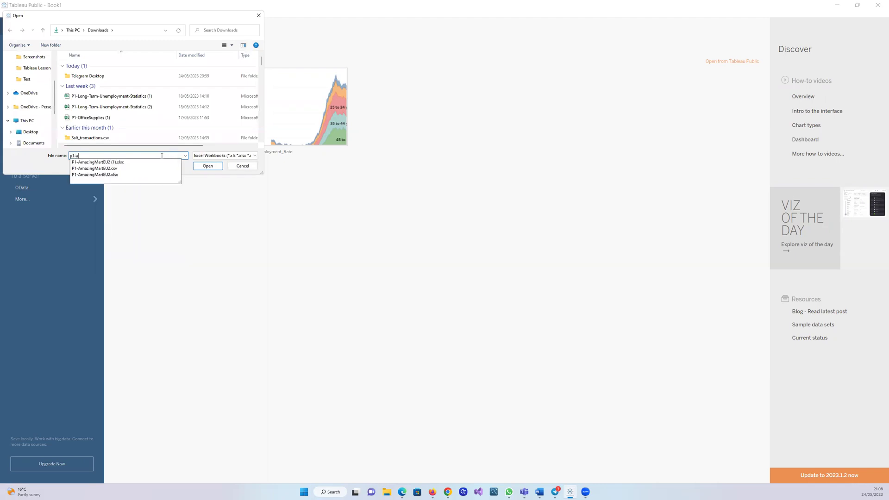
left_click(120, 162)
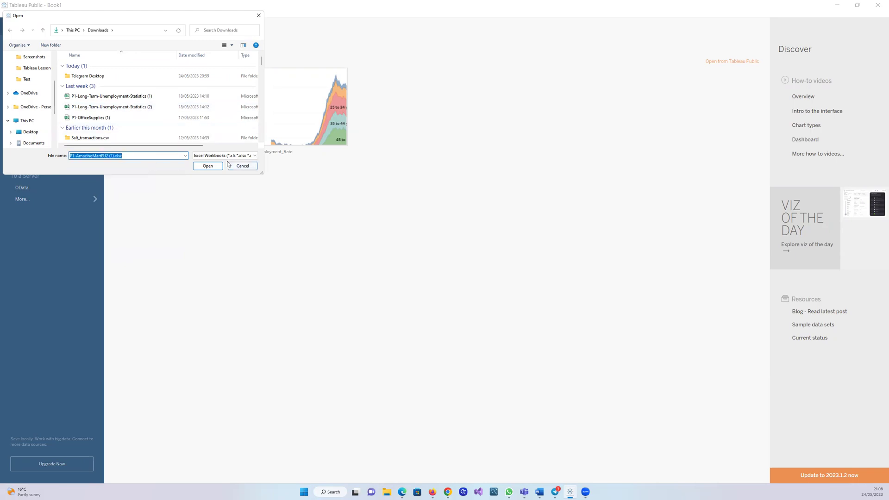
left_click(208, 166)
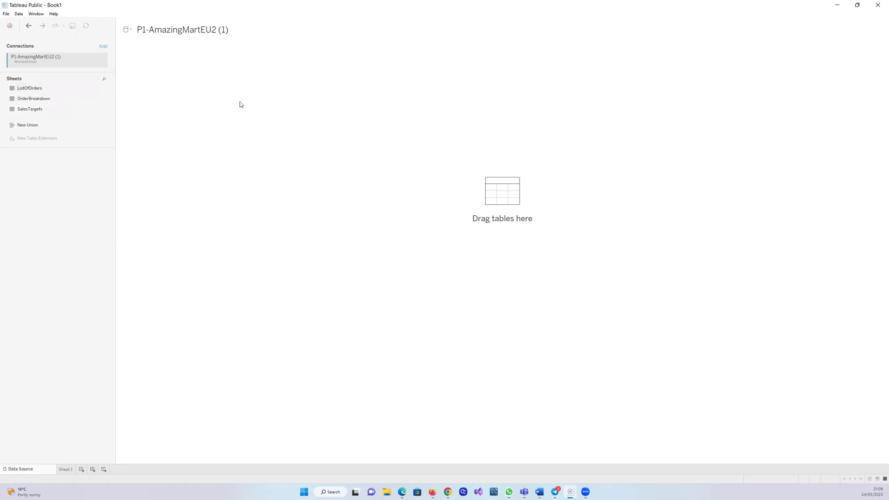
- Add the ListOfOrders table to the data model, relate OrderBreakdown to it, and go to Sheet 1
left_click_drag(241, 104, 241, 104)
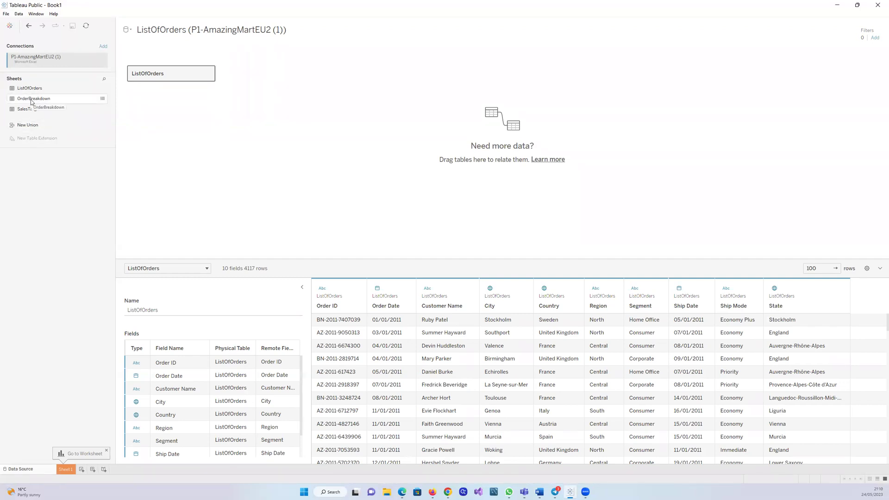
left_click_drag(31, 102, 269, 75)
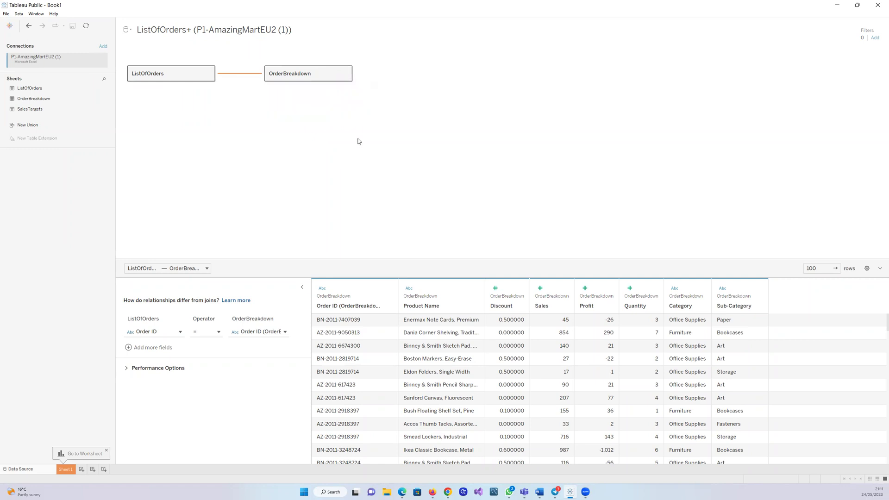
left_click(66, 469)
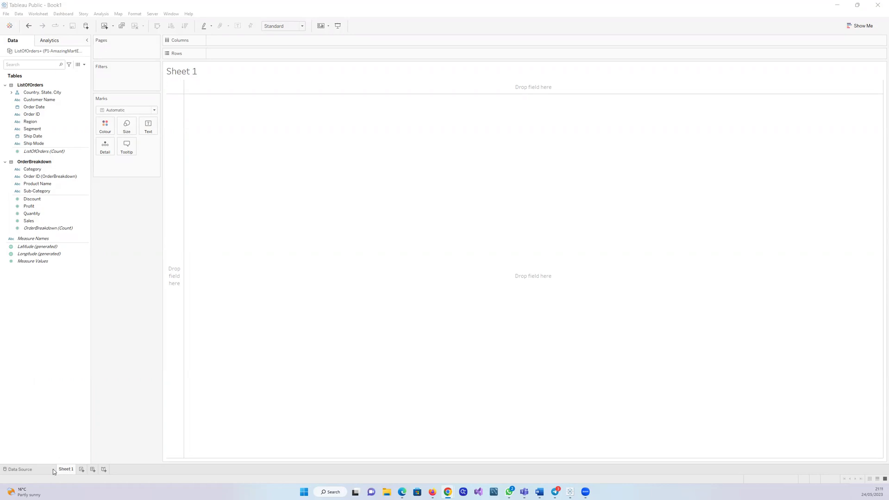
left_click(38, 471)
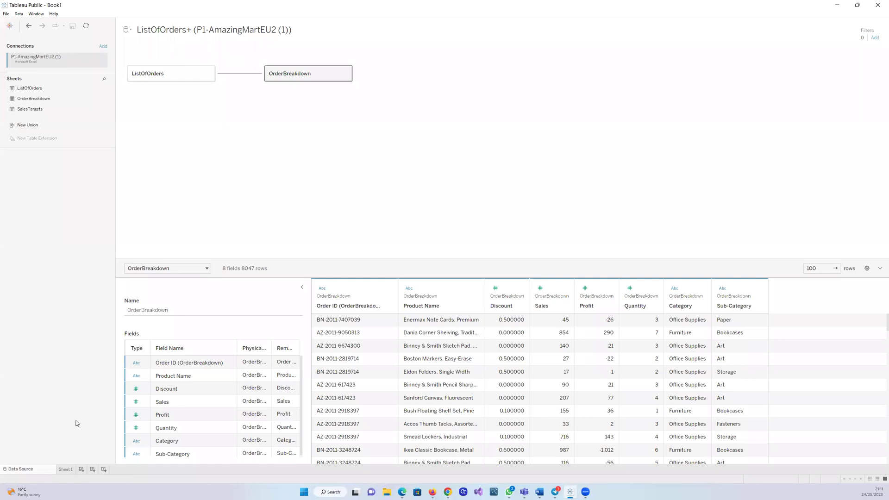
left_click(65, 470)
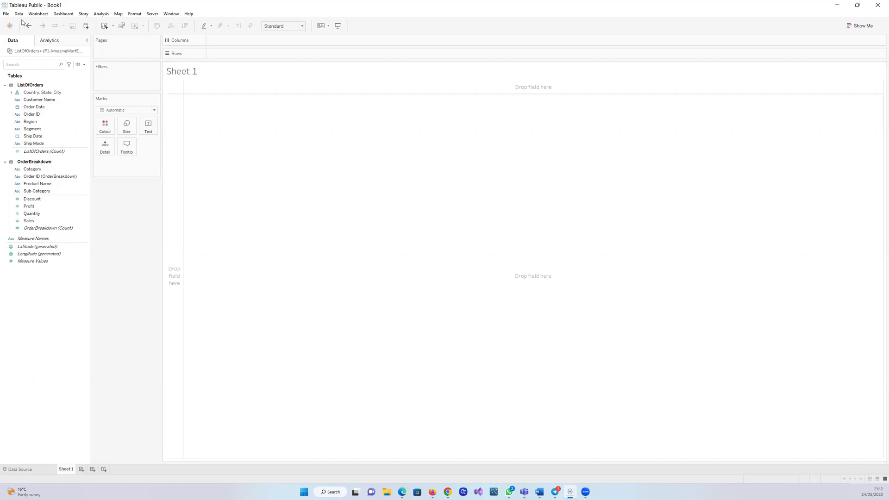
left_click(5, 14)
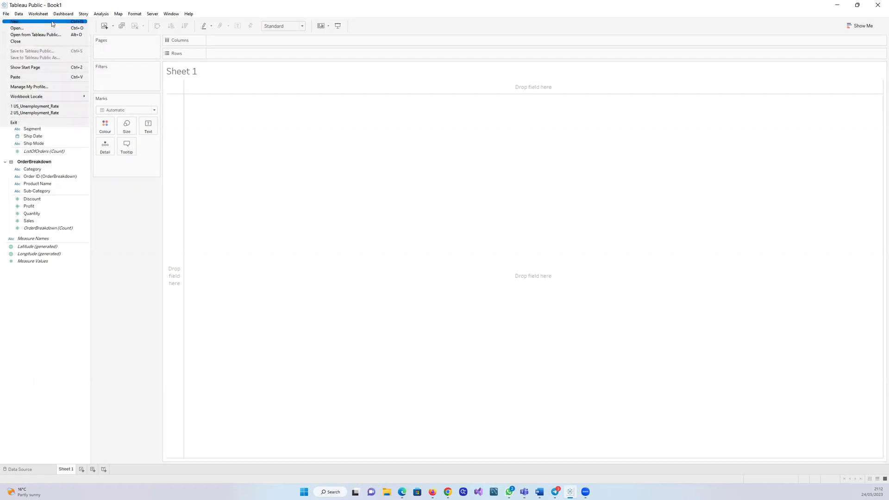
left_click(318, 255)
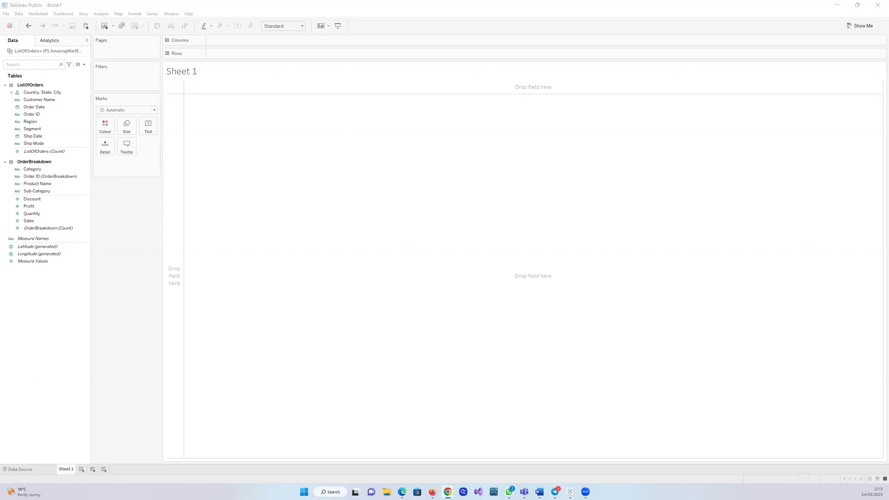
- Remove the Country, State, City hierarchy from the ListOfOrders table
left_click(17, 92)
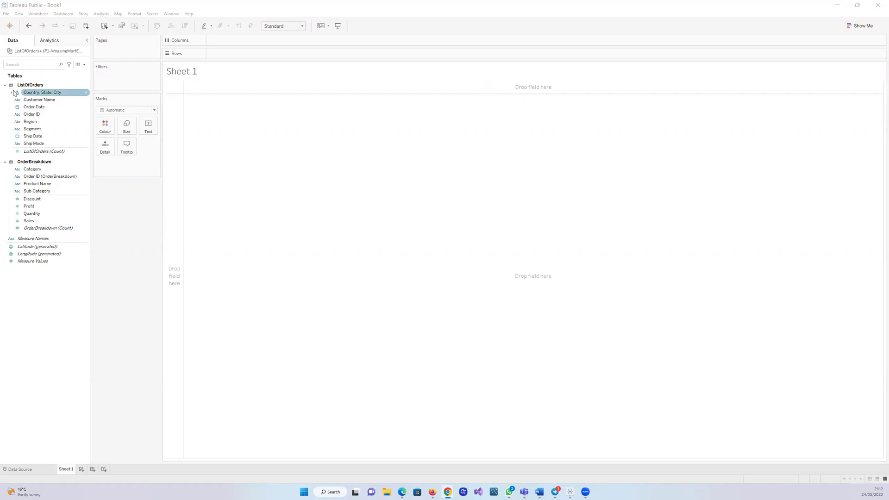
left_click(87, 94)
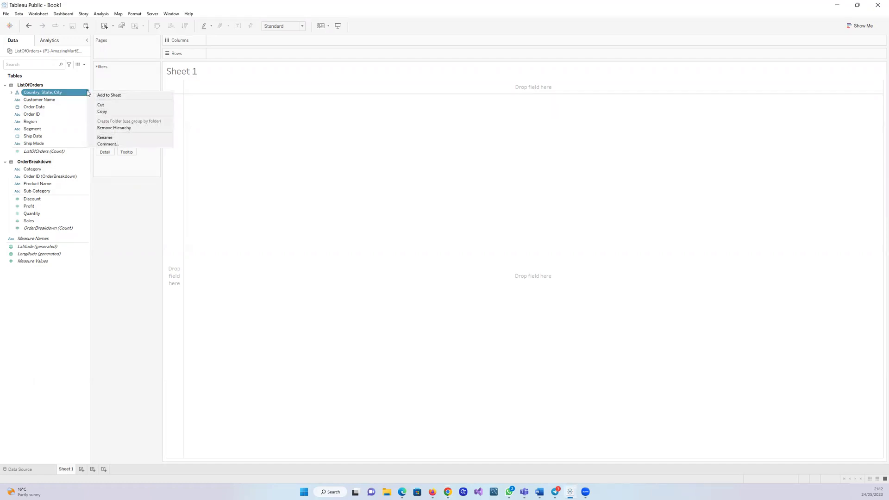
left_click(103, 130)
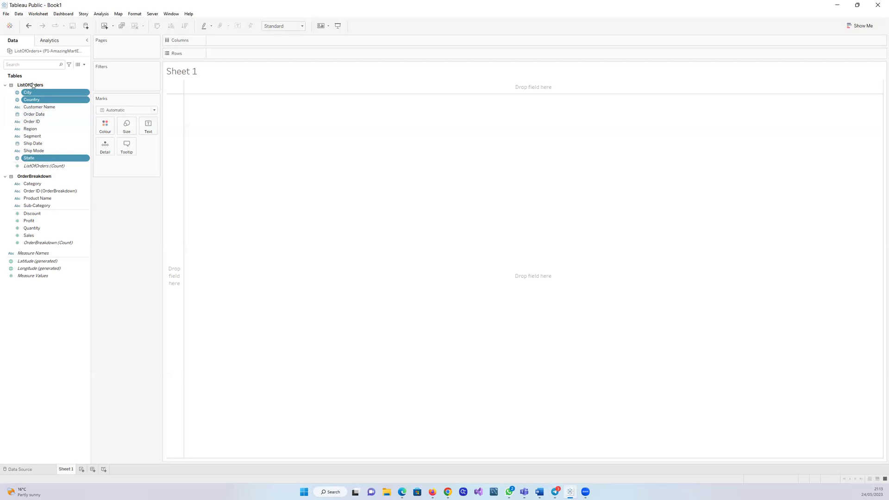
- Add the generated Latitude and Longitude fields to the sheet to build a blank world map
left_click(35, 166, "ctrl")
left_click(41, 262, "ctrl")
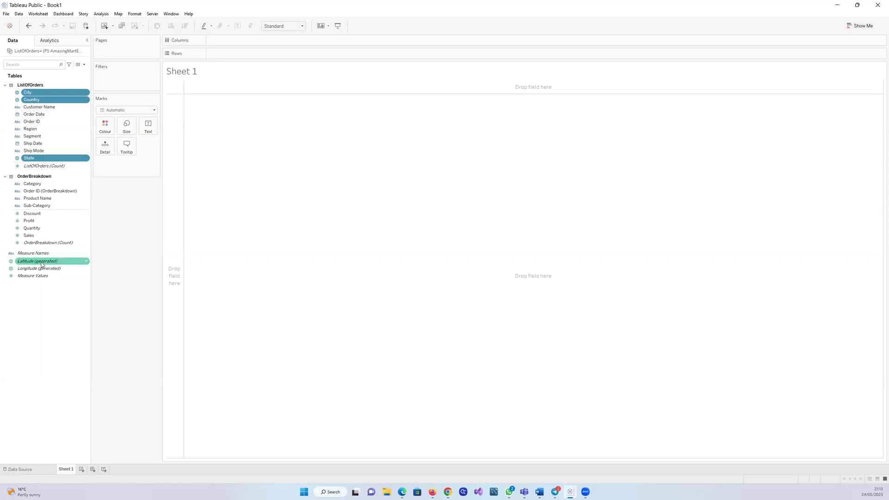
double_click(41, 262)
left_click(41, 272)
double_click(41, 272)
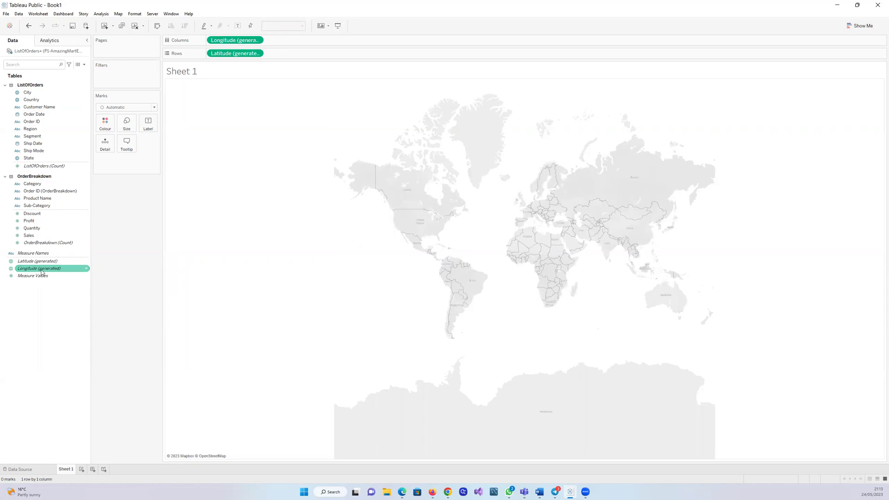
- Remove the generated Latitude from the rows and the generated Longitude from the columns
left_click(56, 114)
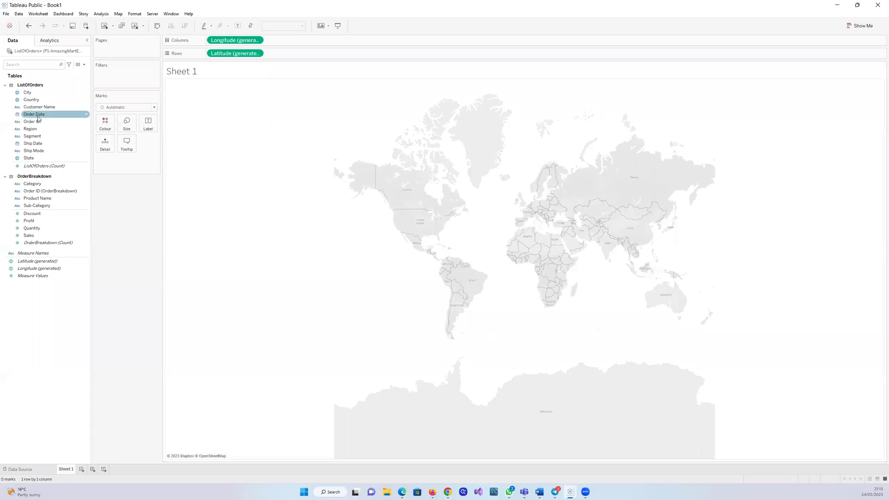
left_click(38, 100)
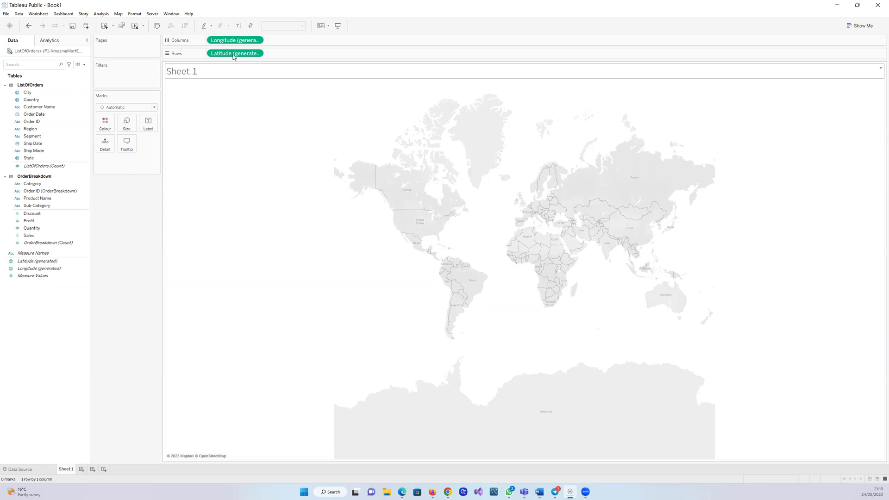
left_click_drag(233, 54, 48, 282)
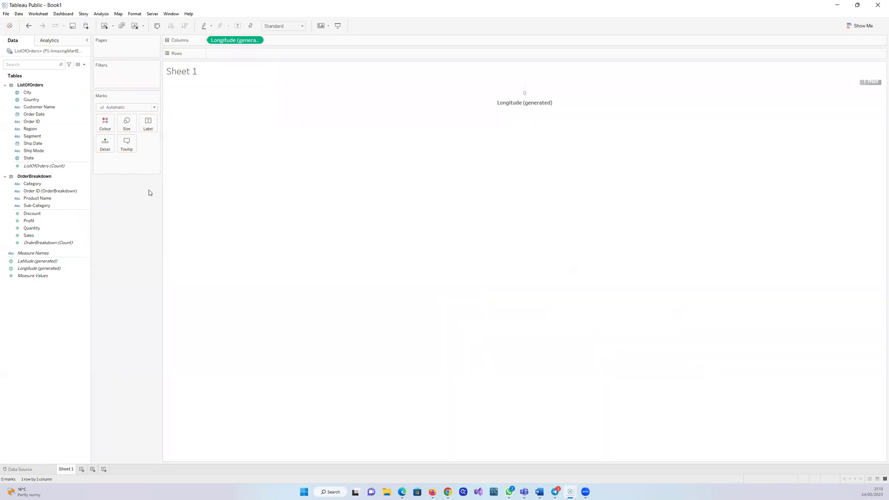
left_click_drag(234, 41, 57, 302)
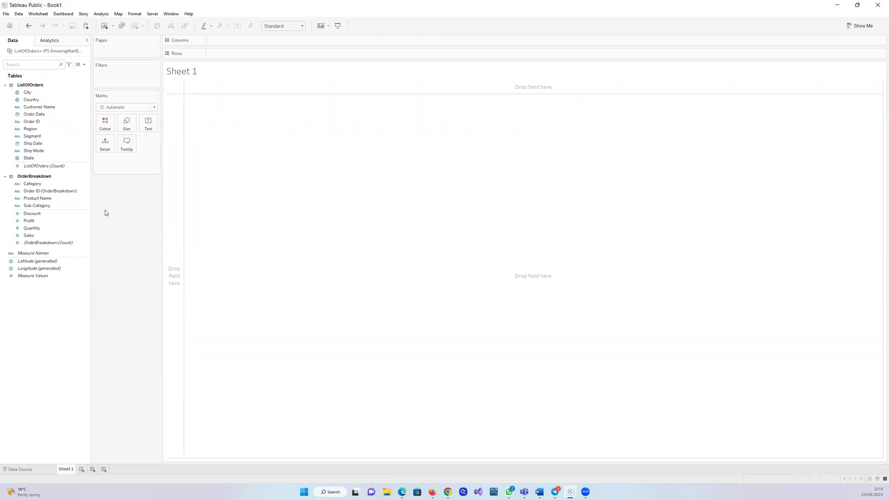
- Plot the Country field on the empty sheet as a map
left_click(46, 100)
left_click(35, 93)
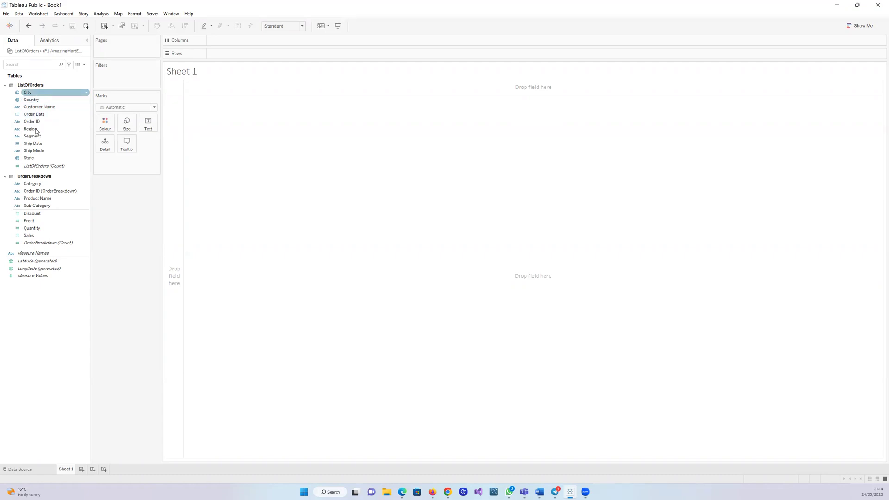
left_click(51, 101)
left_click(32, 158)
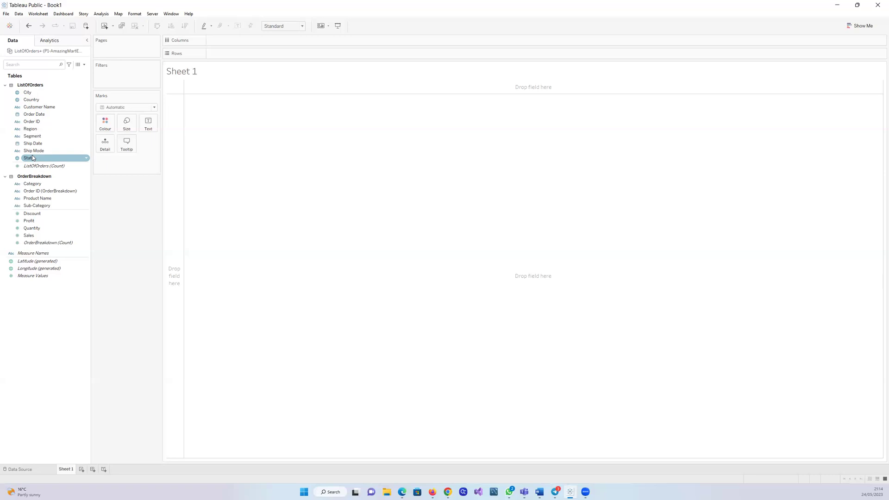
left_click(28, 101)
left_click_drag(27, 101, 338, 169)
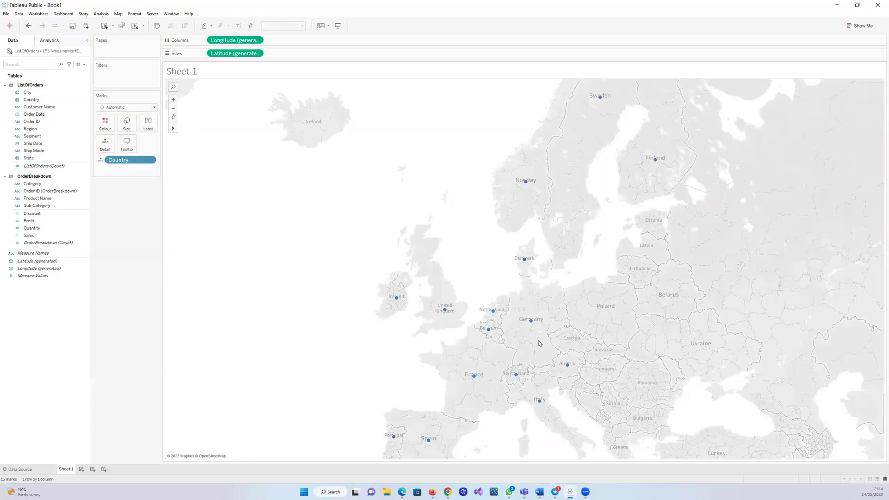
- Add the State and City fields to the map as further levels of detail
left_click(34, 101)
left_click_drag(28, 158, 378, 221)
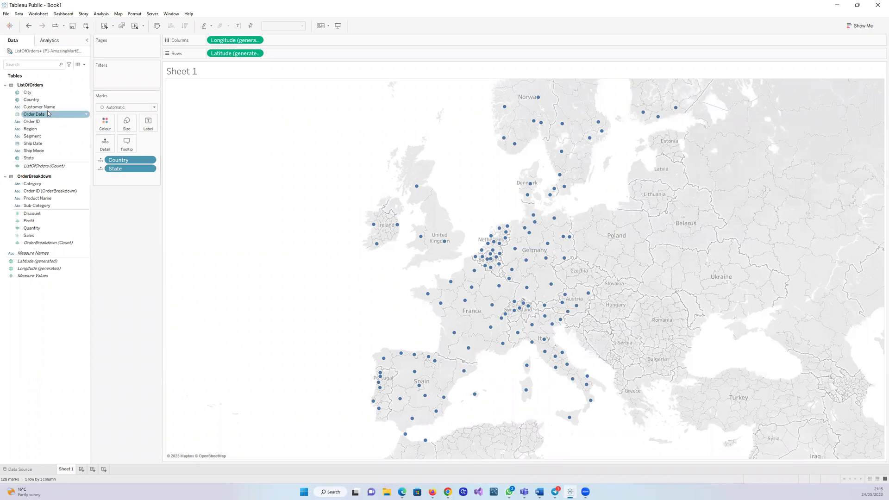
left_click_drag(28, 93, 361, 199)
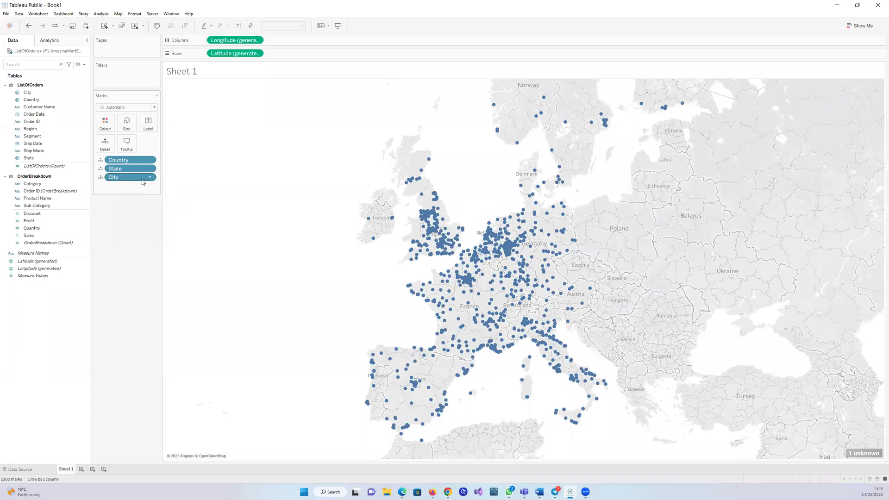
- Remove the City, State and Country fields from the map's marks
left_click_drag(141, 180, 55, 251)
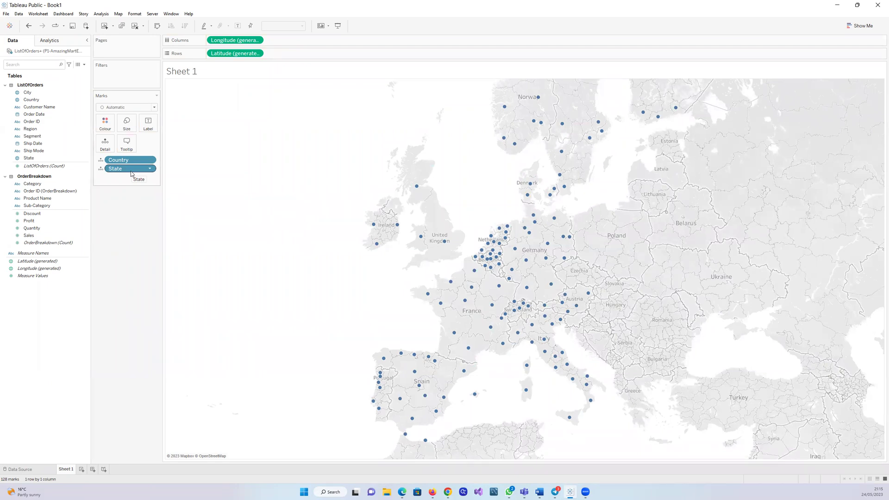
left_click_drag(131, 173, 27, 304)
left_click_drag(125, 160, 2, 314)
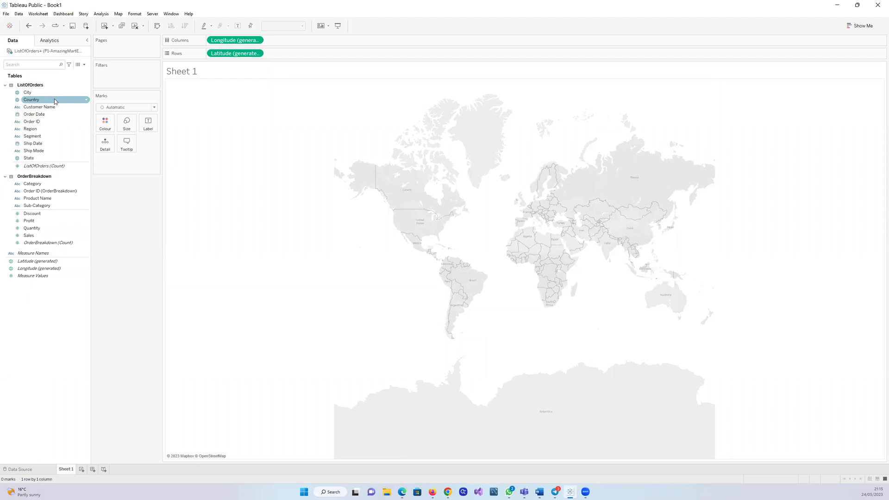
- Create a hierarchy named Geography from the Country field
left_click(87, 102)
left_click(88, 101)
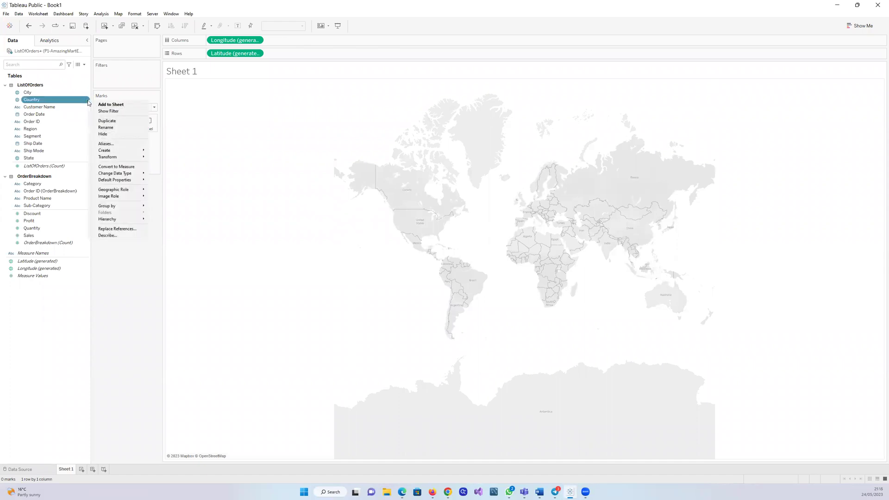
mouse_move(118, 193)
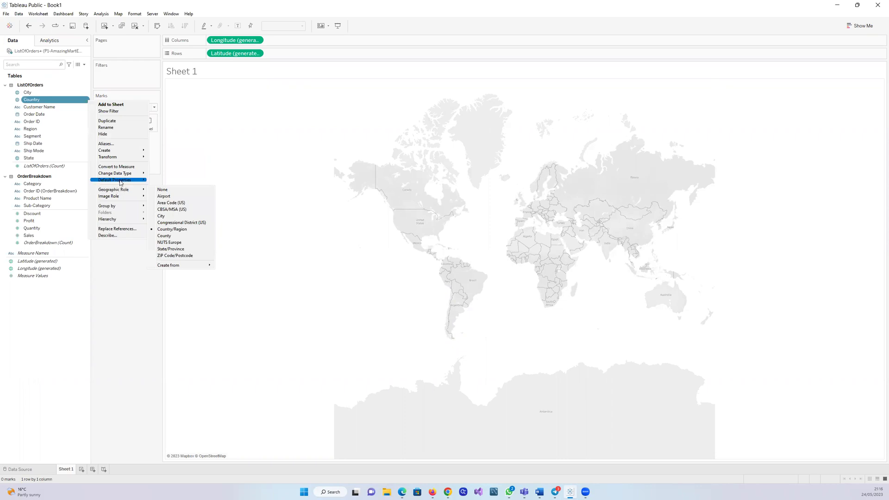
mouse_move(122, 153)
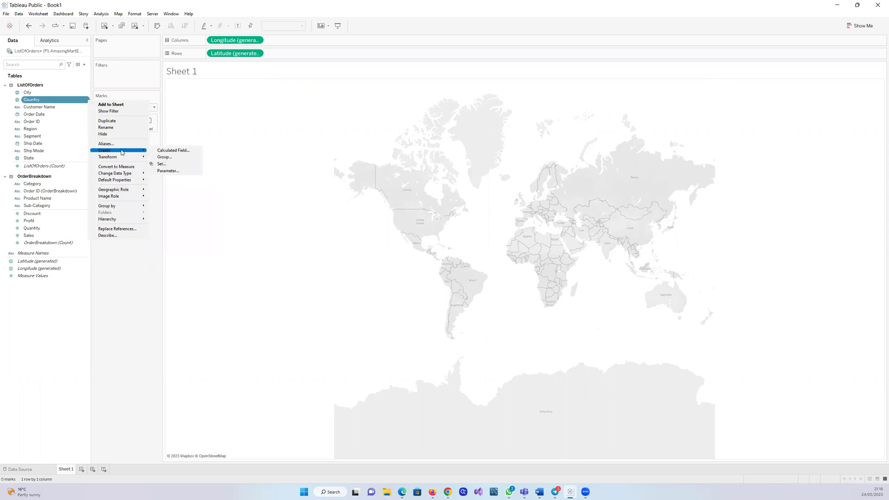
mouse_move(137, 222)
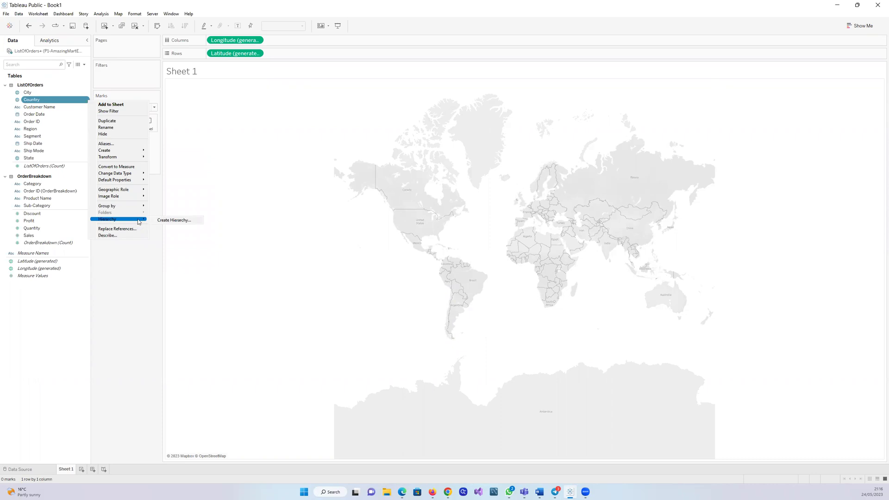
left_click(163, 221)
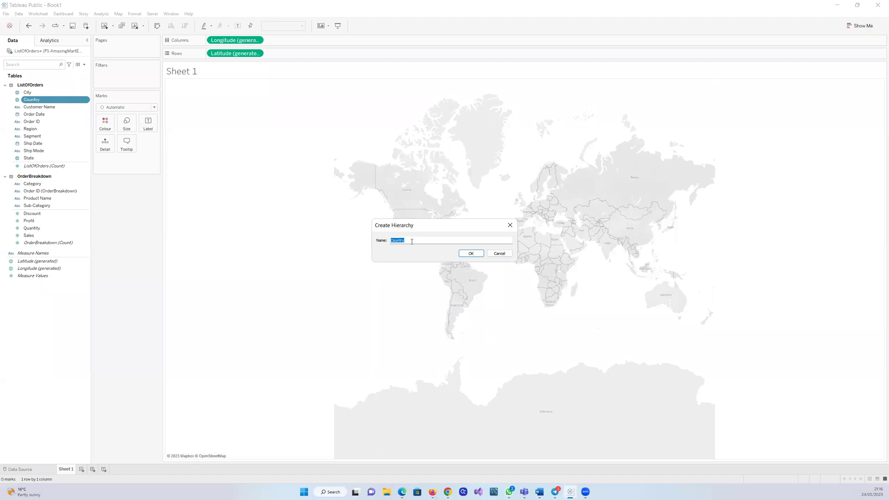
type("Geography")
left_click(471, 254)
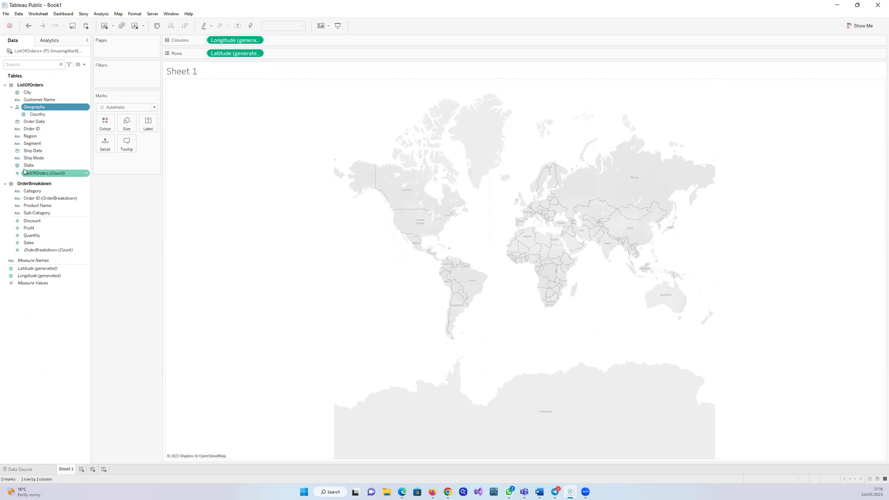
- Add State and City below Country in the Geography hierarchy and colour the map by that hierarchy
left_click_drag(23, 166, 36, 126)
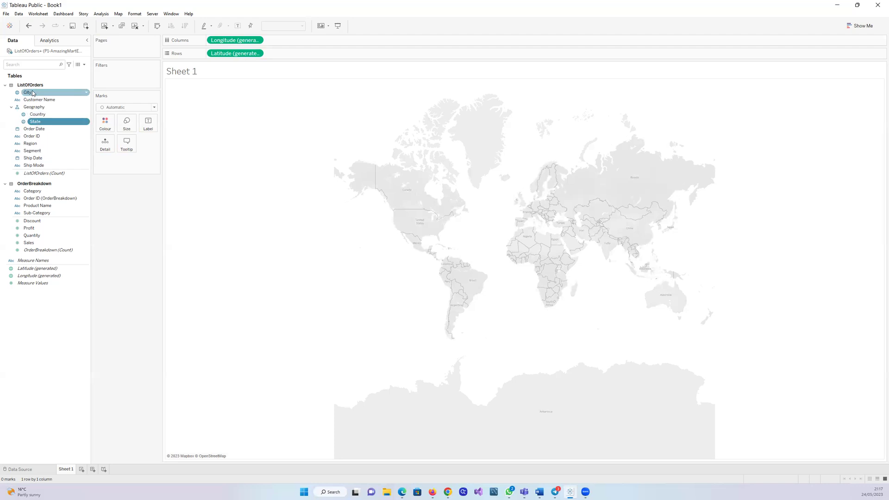
left_click_drag(32, 93, 38, 114)
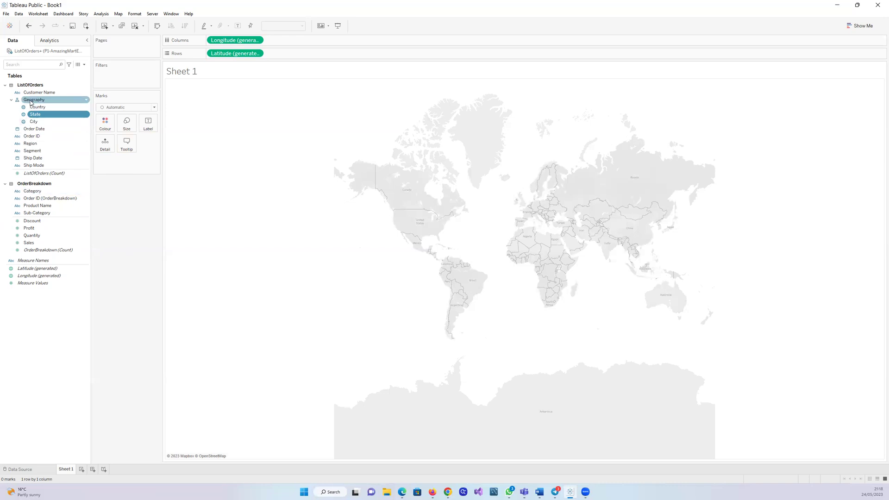
left_click_drag(31, 100, 105, 122)
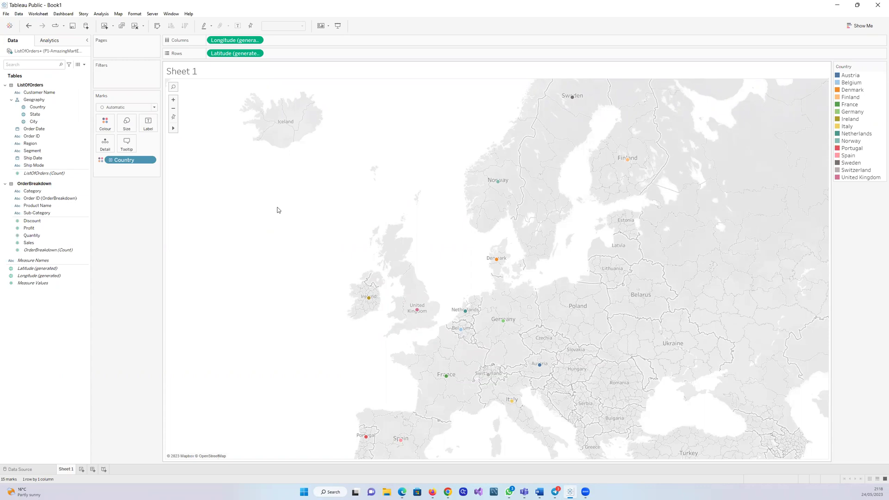
- Review the relationship between ListOfOrders and OrderBreakdown in the data source and return to Sheet 1
left_click(25, 467)
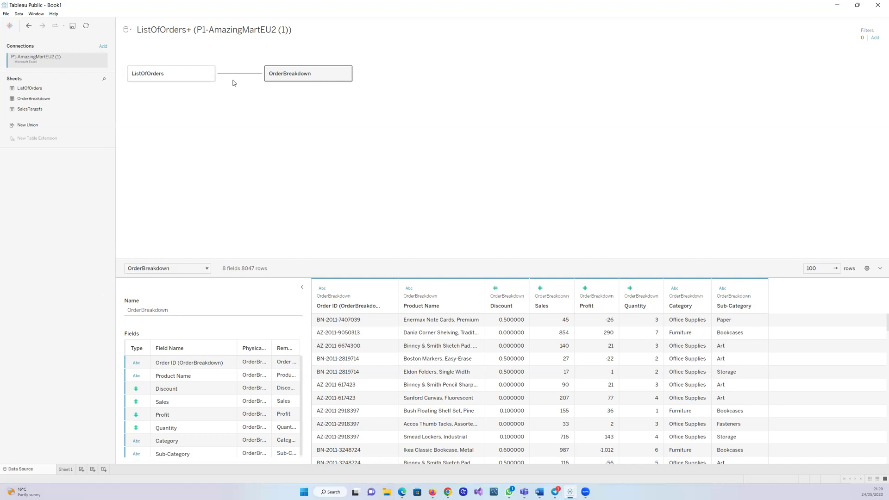
left_click(240, 74)
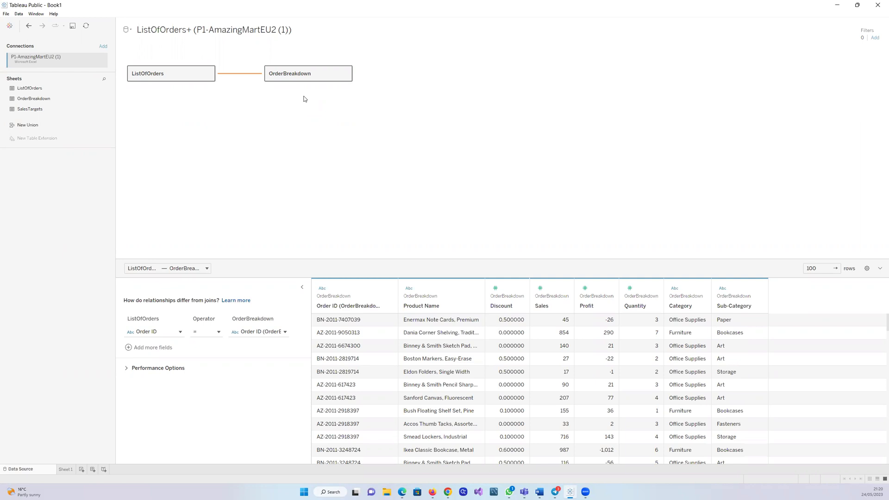
left_click(65, 470)
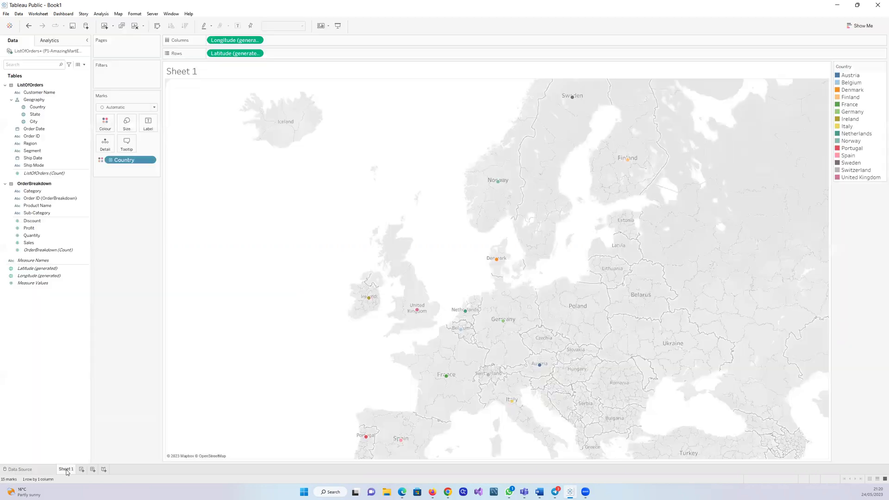
- Remove Country from the map's marks and delete the Geography hierarchy
left_click(46, 108)
left_click_drag(128, 161, 51, 128)
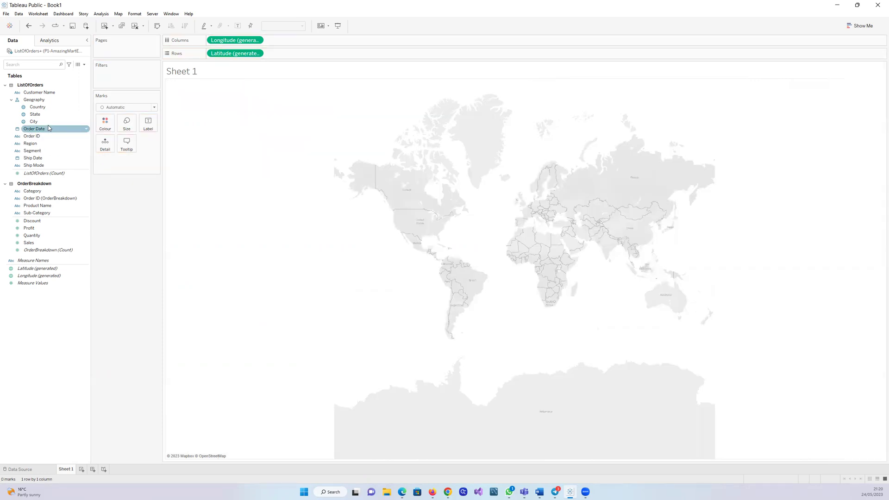
right_click(86, 101)
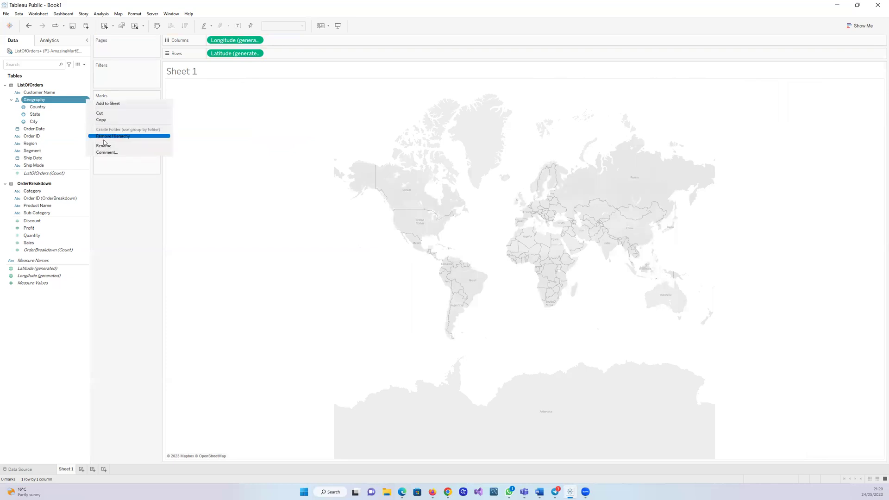
left_click(112, 137)
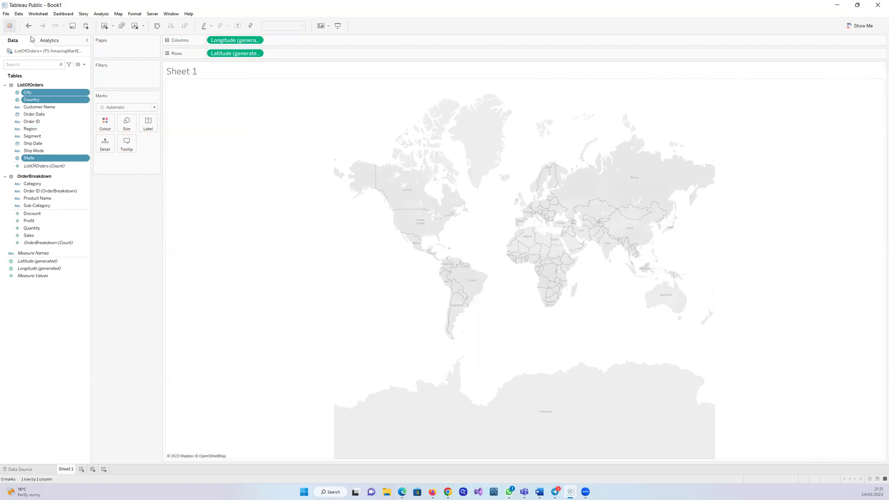
- Clear the generated Latitude from the rows and the generated Longitude from the columns
left_click(20, 106, "ctrl")
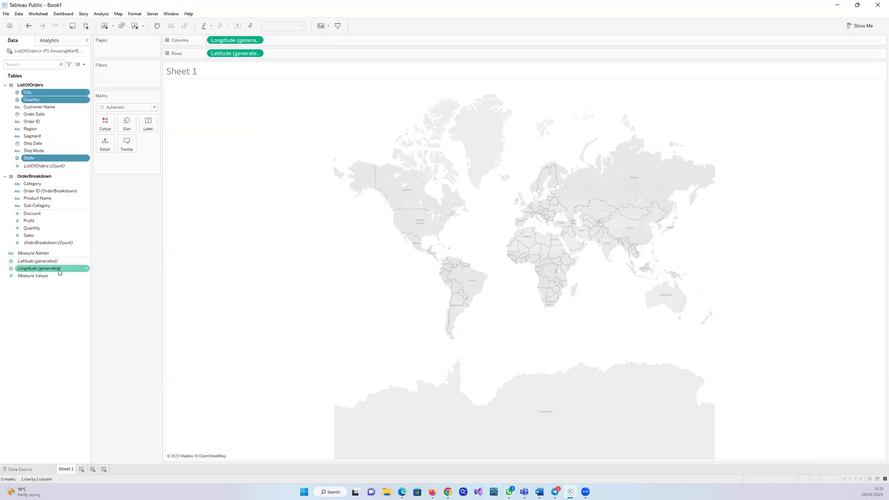
left_click(62, 131, "ctrl")
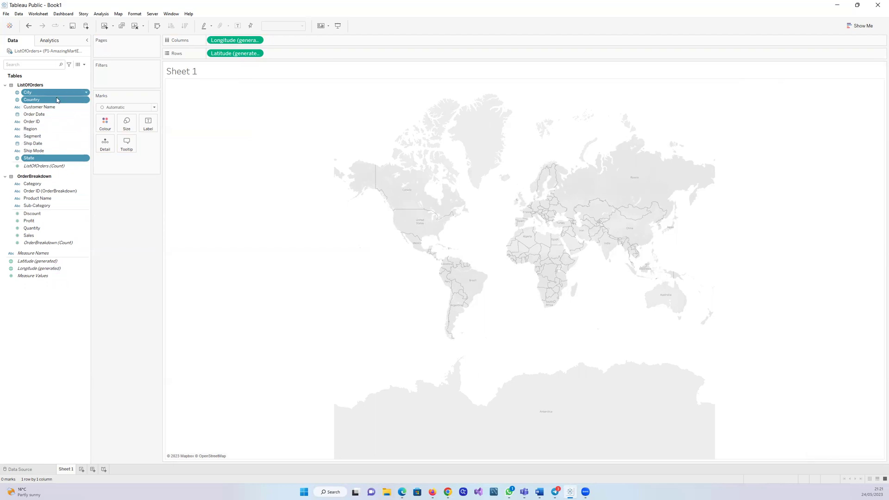
left_click_drag(236, 53, 131, 108)
left_click_drag(243, 41, 47, 281)
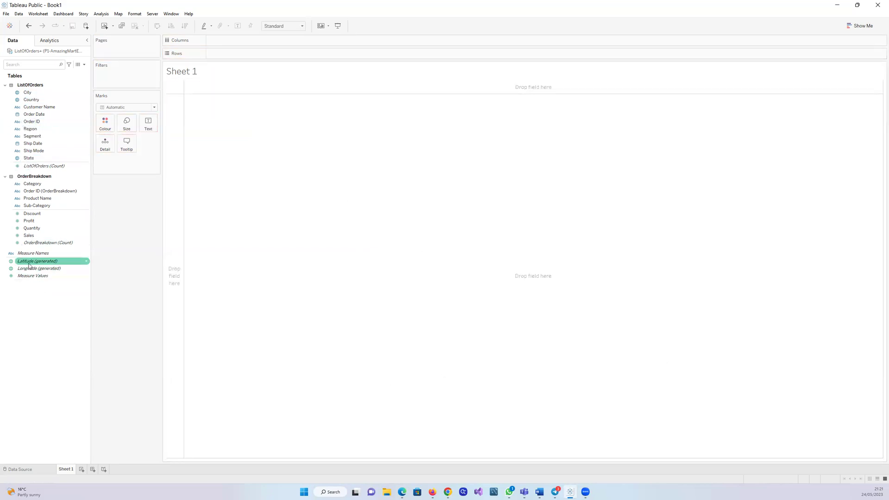
- Try plotting a blank map from the generated Latitude and Longitude, and take both fields off the sheet again
double_click(32, 262)
double_click(28, 269)
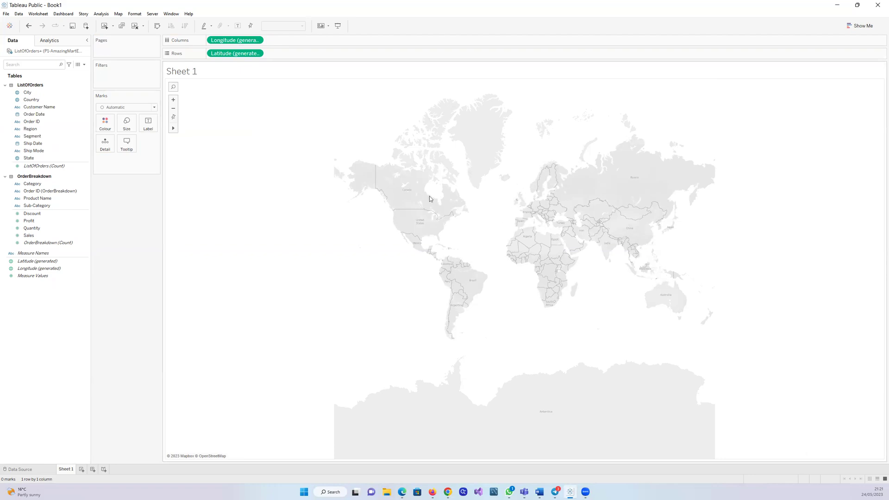
left_click_drag(245, 54, 47, 308)
left_click_drag(224, 40, 26, 322)
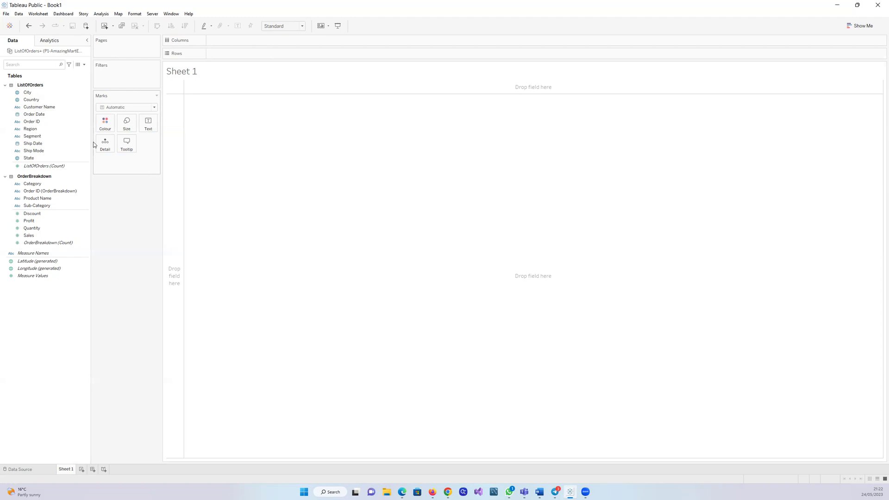
- Create a new hierarchy from the Country field and name it Geography
left_click(68, 94)
right_click(86, 101)
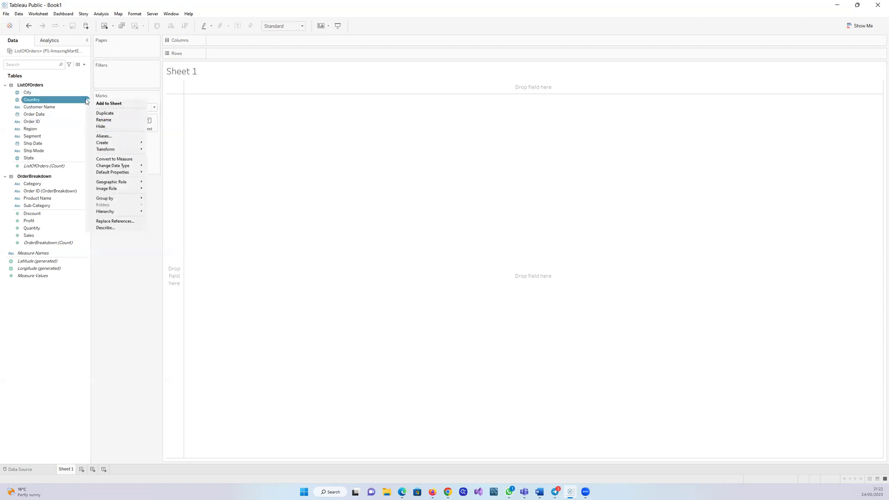
mouse_move(113, 213)
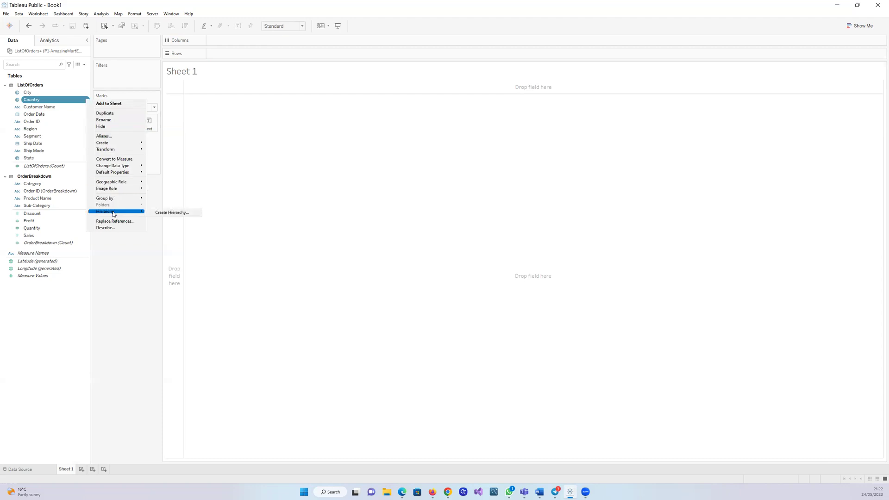
left_click(156, 213)
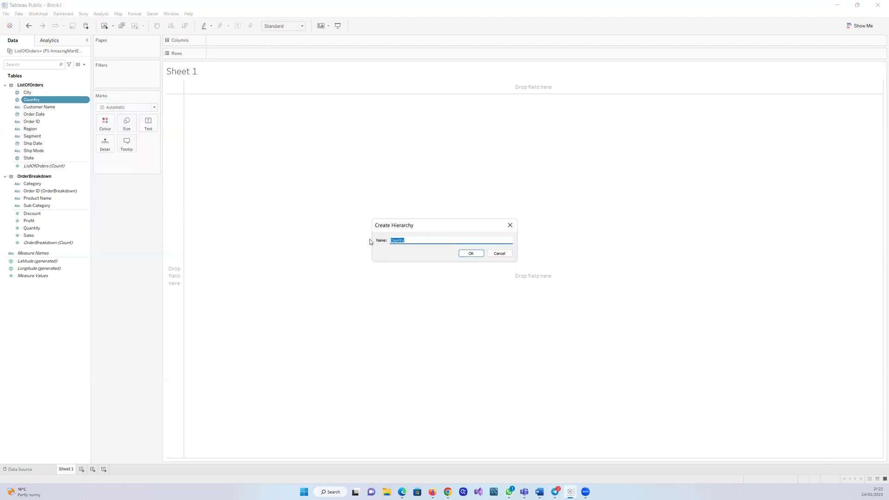
type("Geography")
key("Return")
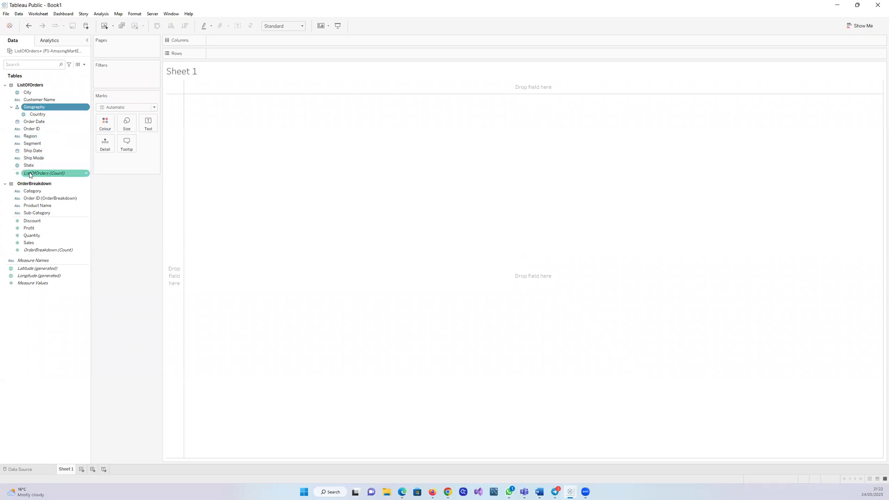
- Place the State and City fields beneath Country in the Geography hierarchy, in that order
left_click_drag(25, 166, 36, 121)
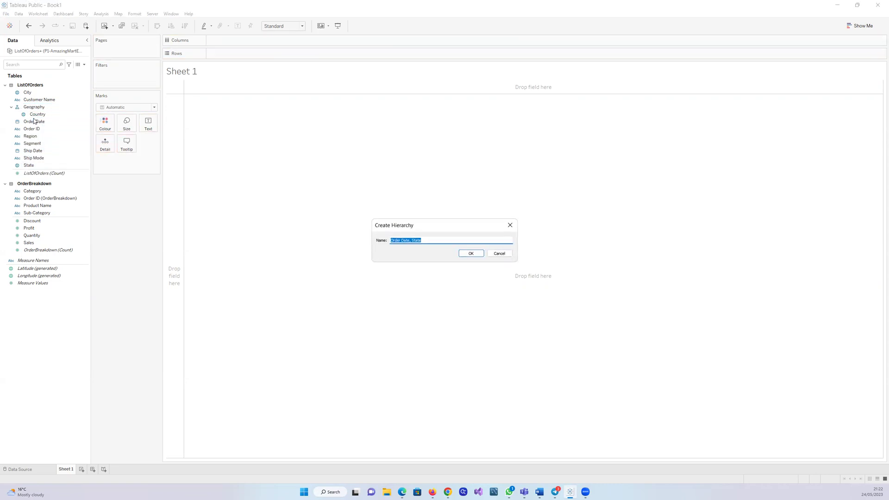
left_click(498, 254)
left_click_drag(28, 165, 37, 116)
left_click(42, 122, "ctrl")
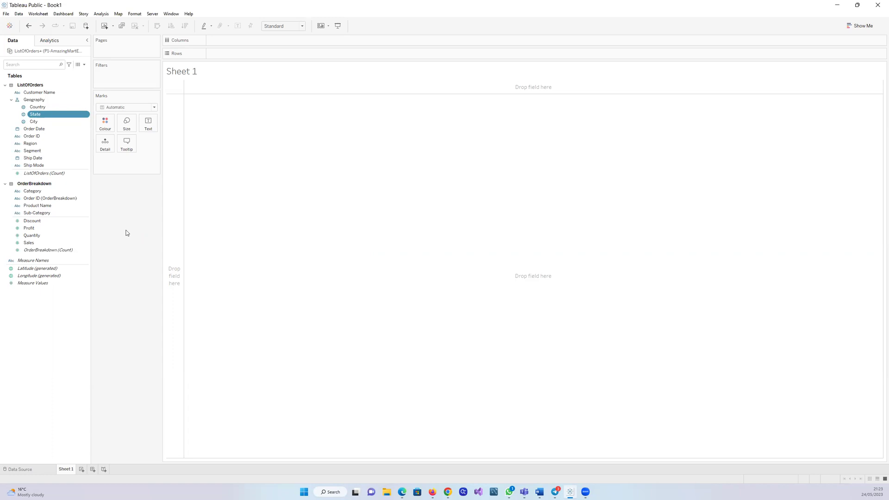
- Plot the Geography hierarchy on the empty sheet as a map
left_click(32, 102)
left_click(33, 102)
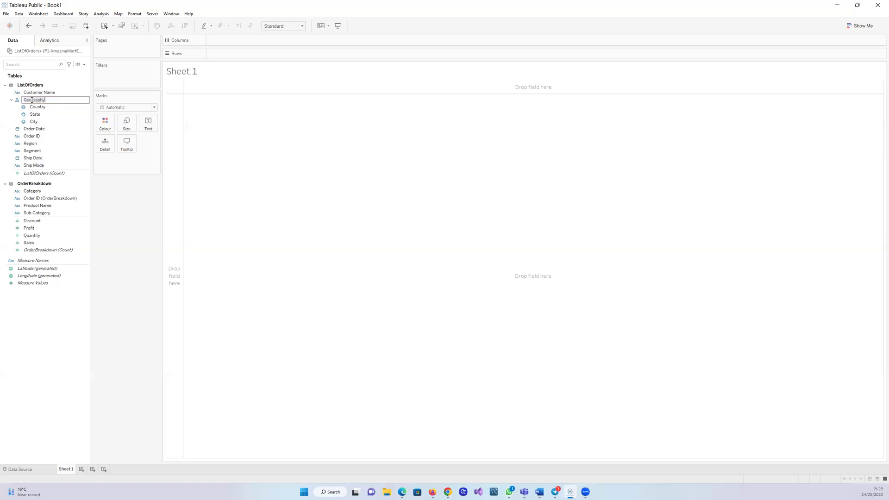
left_click(58, 131)
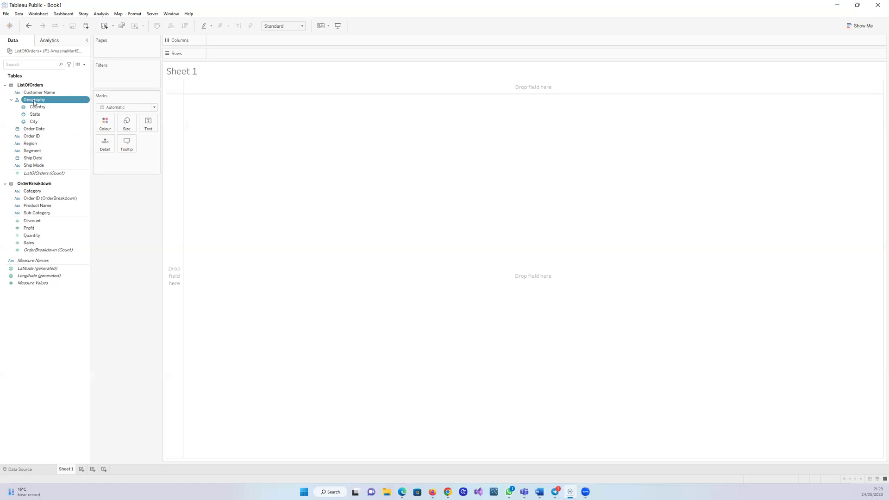
left_click_drag(34, 101, 336, 192)
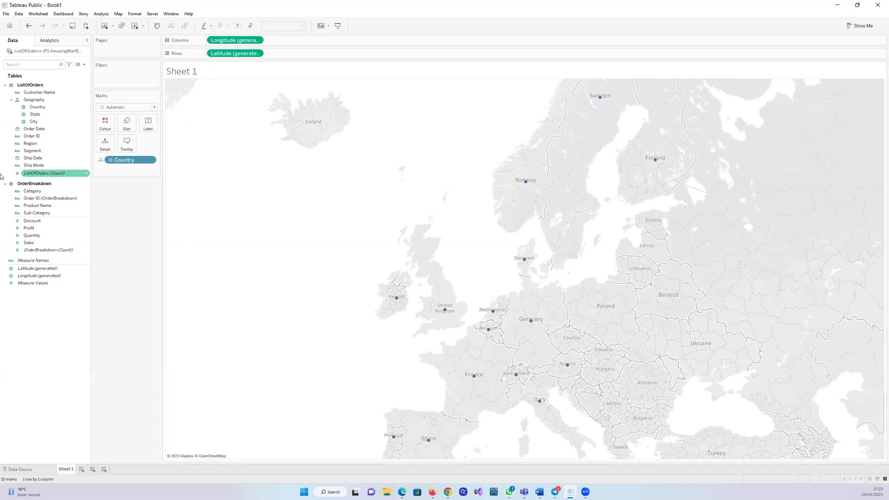
- Drill the map down from Country to State and on to City, and undo the City level
left_click(111, 160)
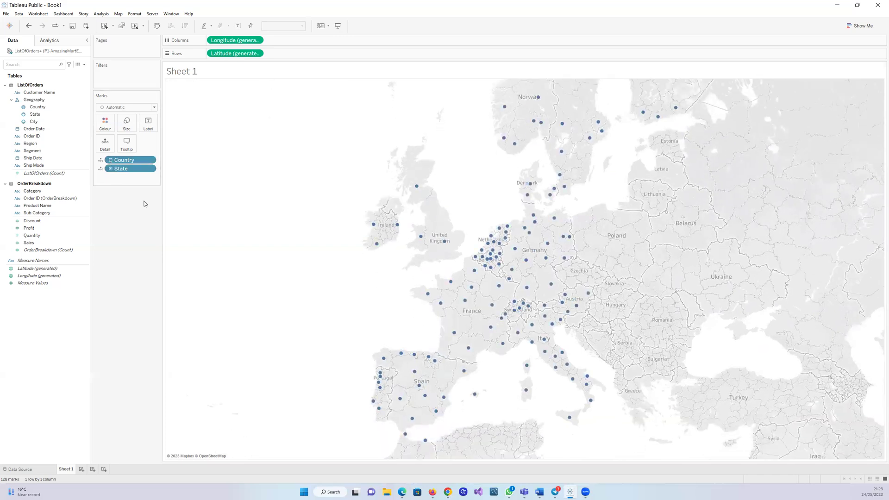
left_click(110, 169)
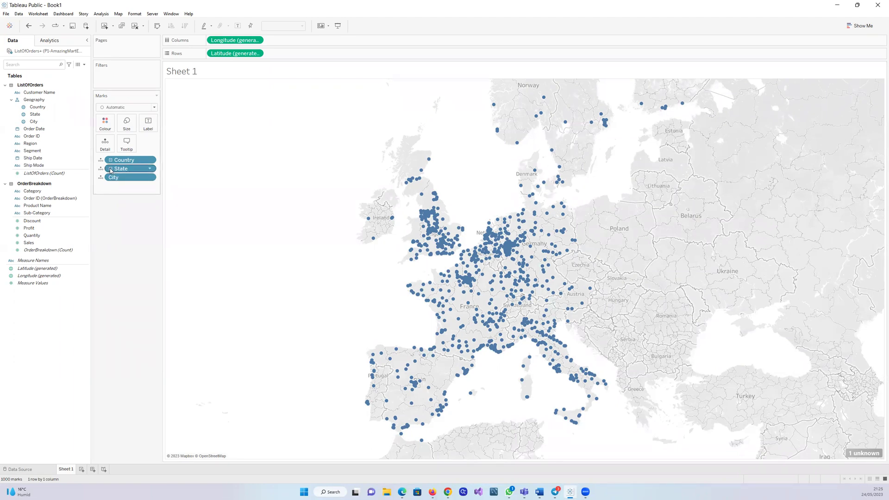
key("ctrl+z")
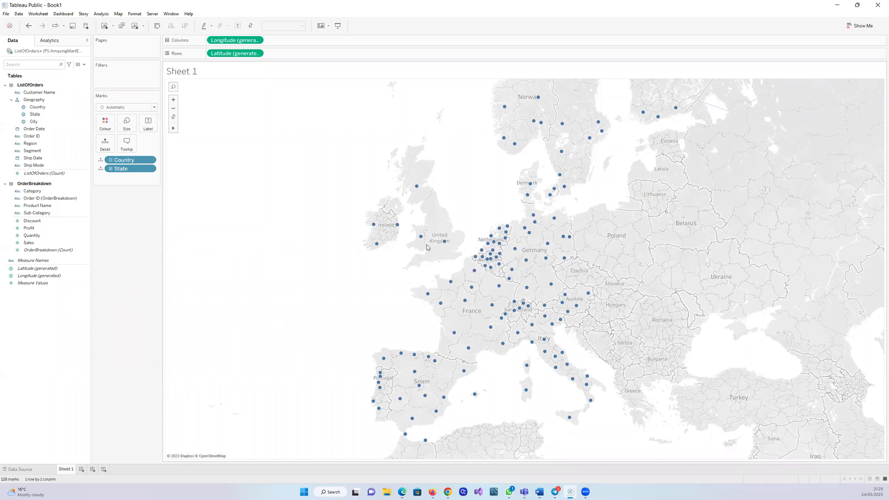
- Inspect the country and state details of individual marks across the United Kingdom, Ireland and France
mouse_move(446, 244)
mouse_move(397, 225)
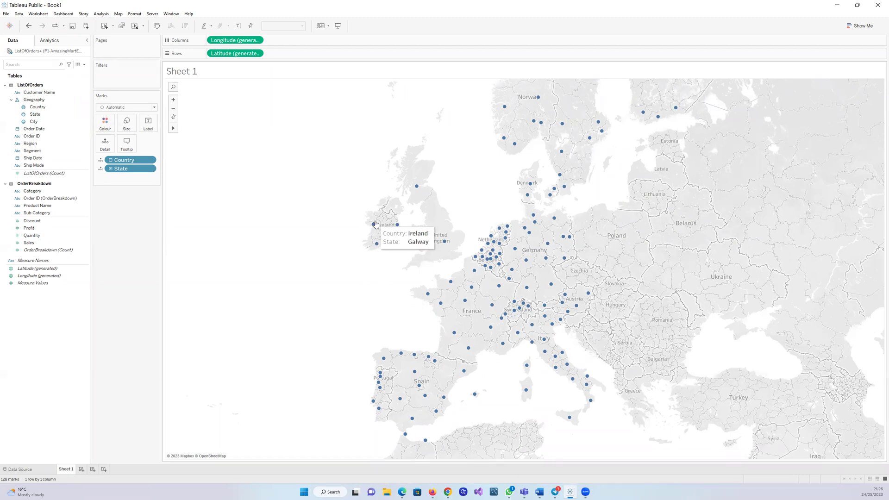
mouse_move(453, 332)
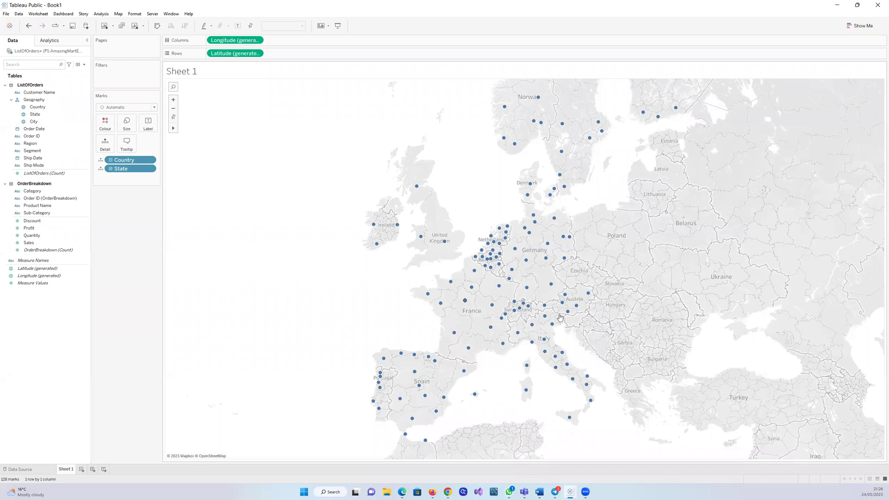
mouse_move(498, 320)
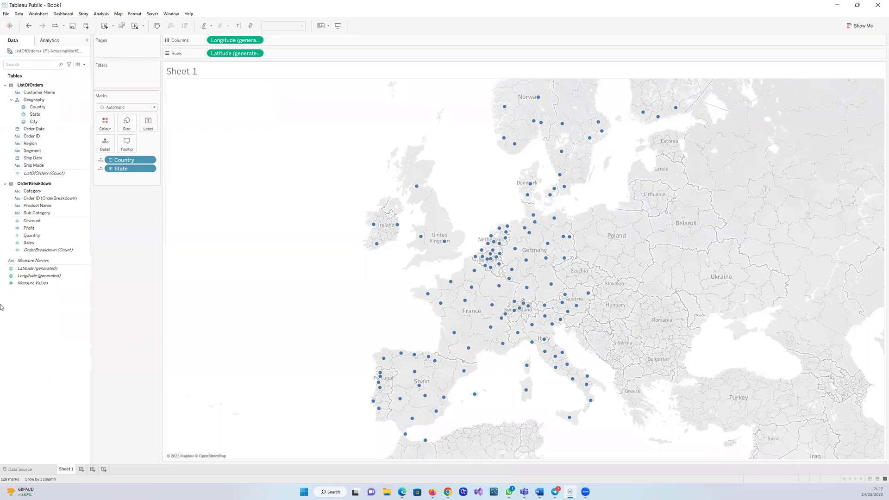
- Size the map marks by Sales and enlarge the circles to roughly the middle of the size range
left_click(29, 244)
left_click_drag(29, 246, 123, 126)
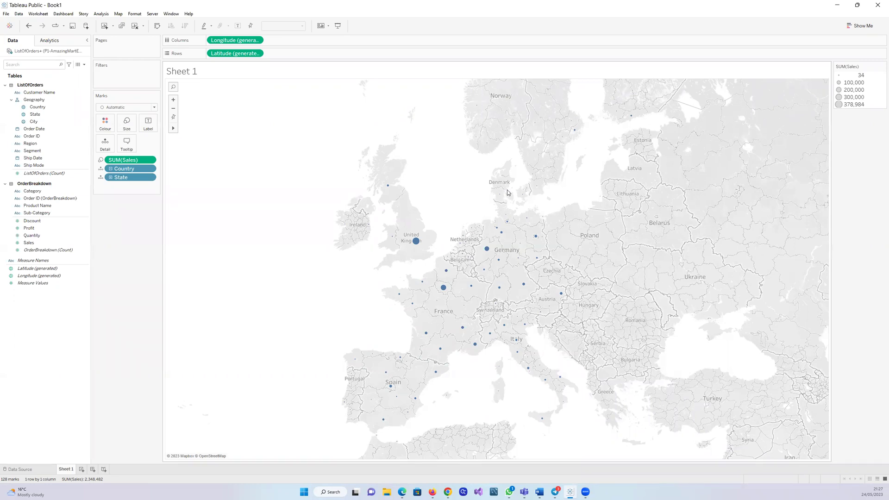
left_click(130, 126)
left_click_drag(147, 143, 151, 143)
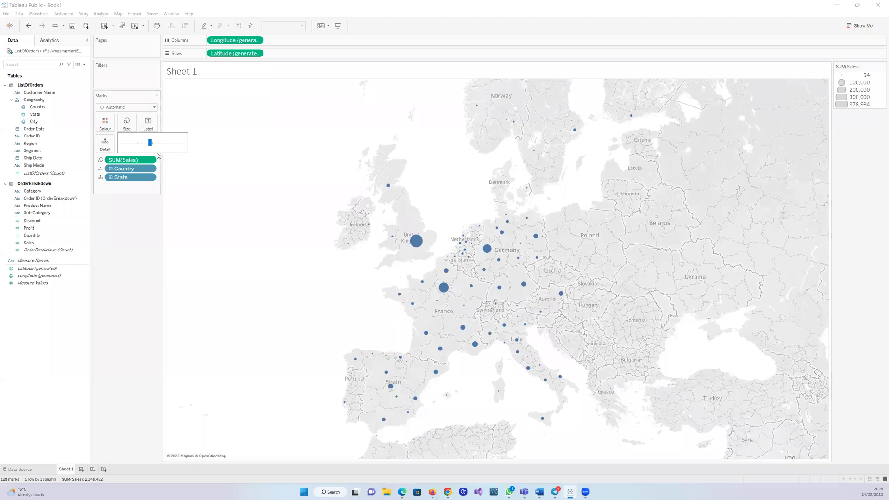
left_click_drag(154, 143, 151, 143)
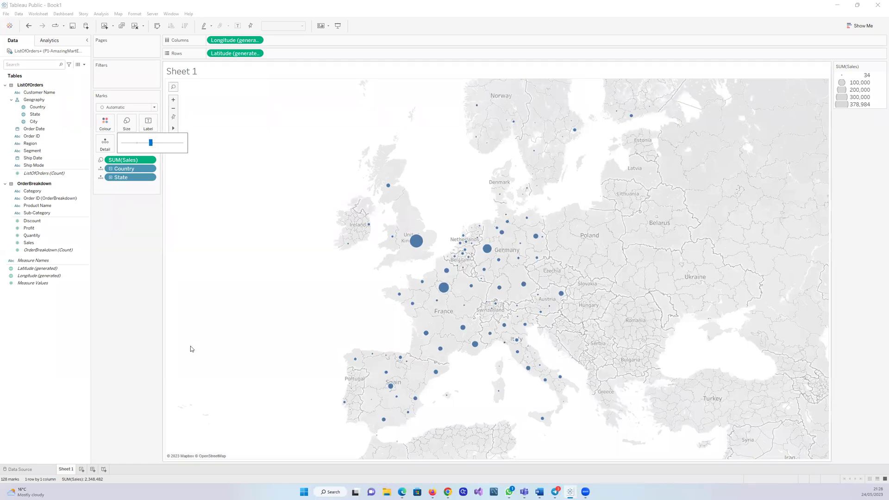
left_click(152, 307)
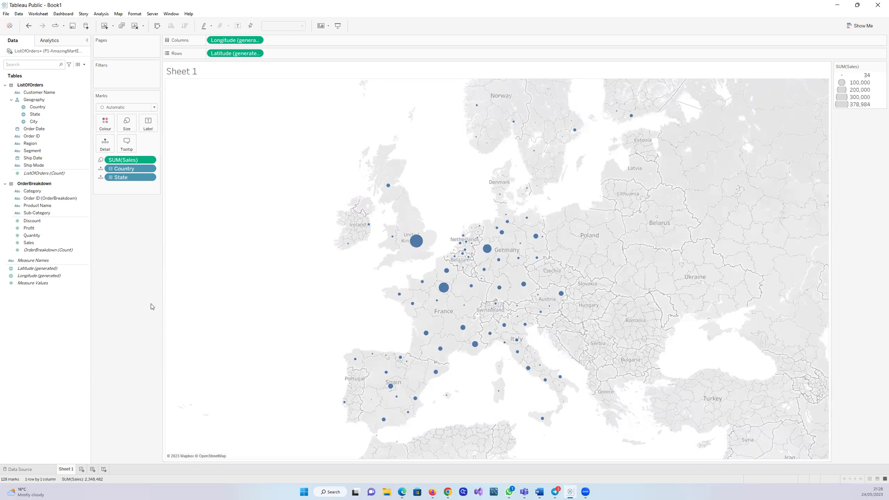
left_click(126, 124)
left_click(130, 224)
mouse_move(418, 242)
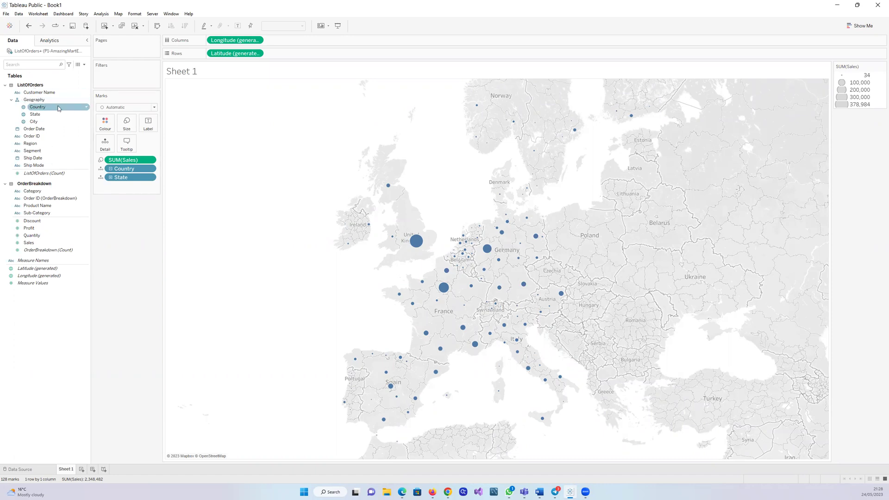
- Check which geographic role is assigned to the Country field in the Geography hierarchy
left_click(86, 102)
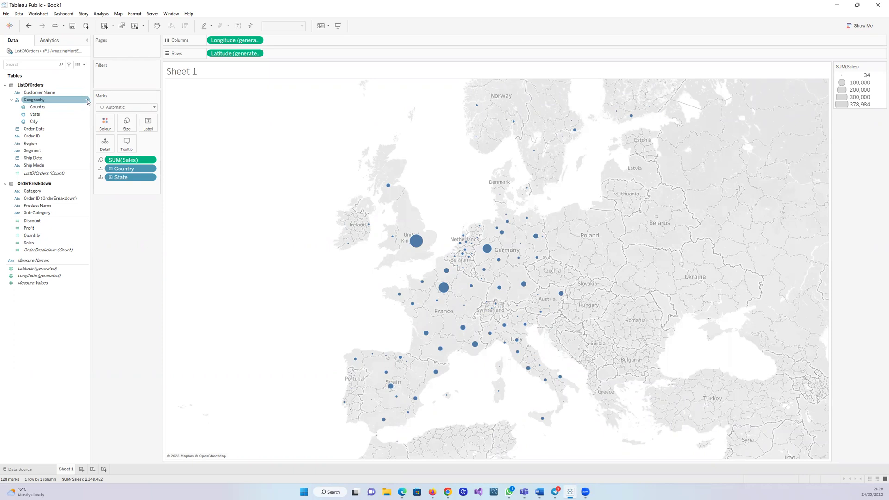
right_click(88, 101)
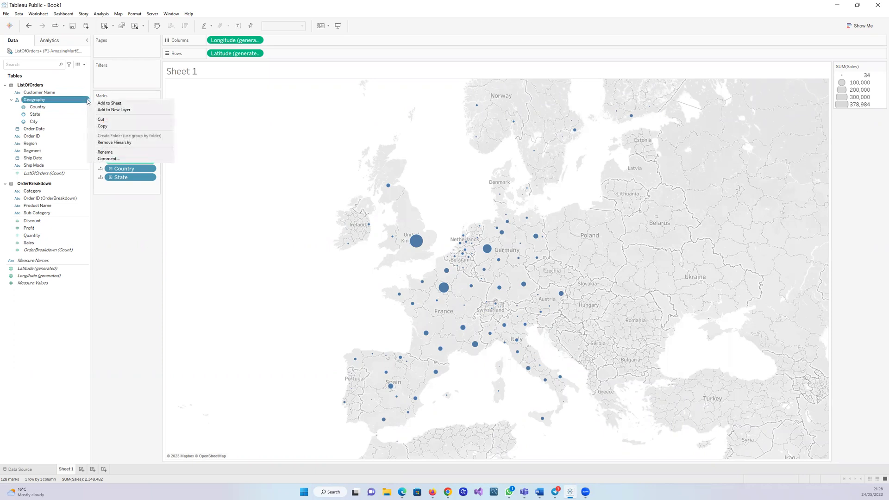
left_click(80, 107)
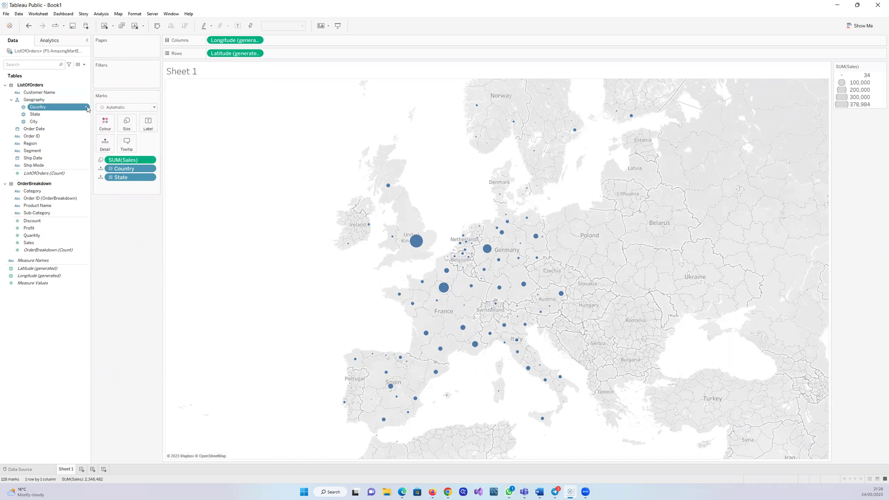
left_click(88, 108)
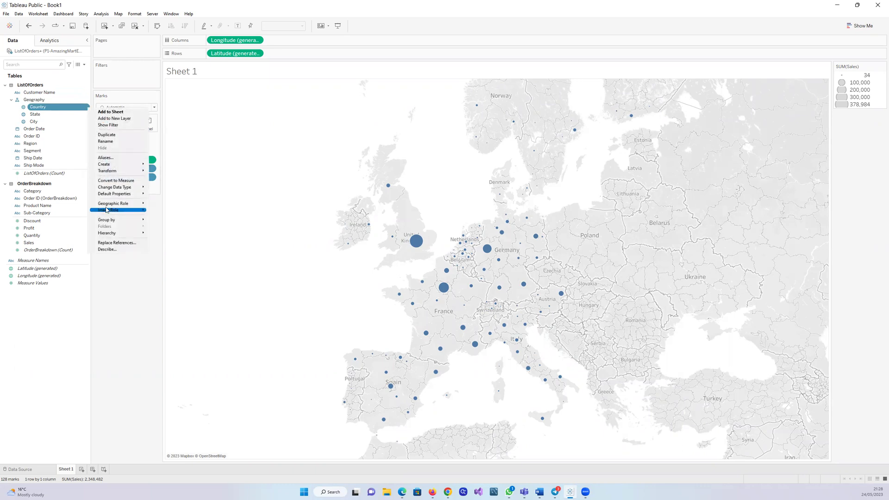
mouse_move(112, 205)
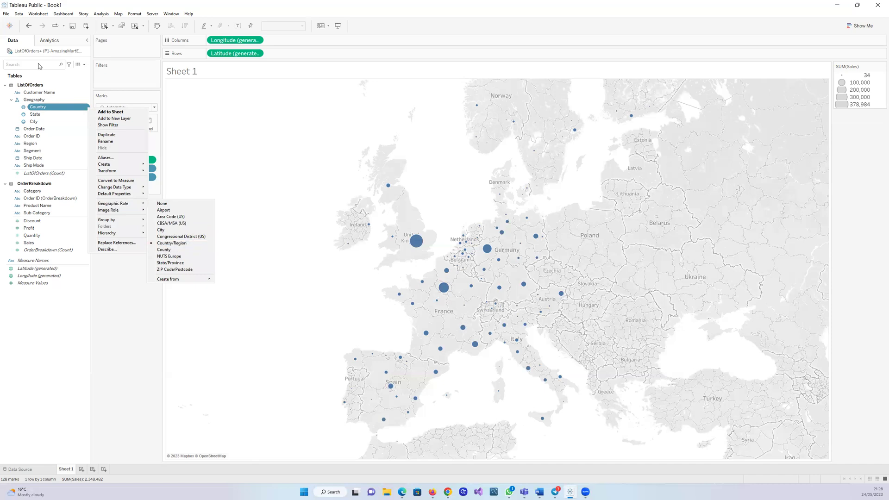
left_click(110, 288)
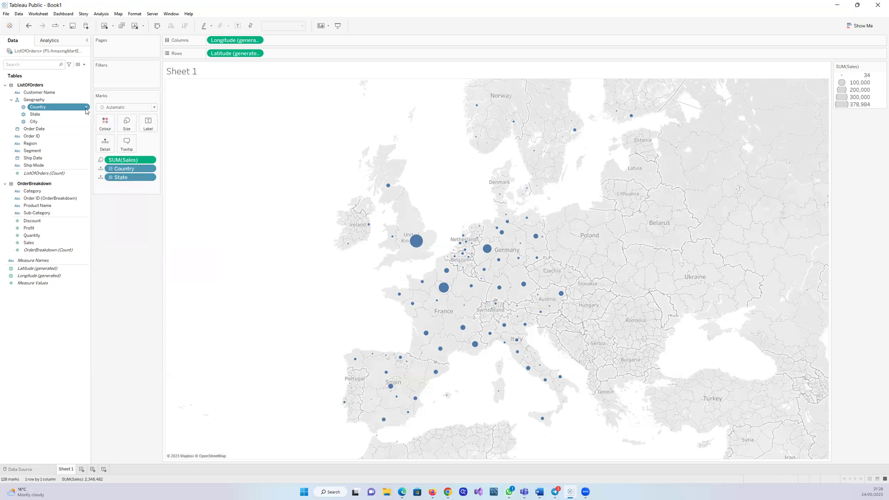
left_click(86, 108)
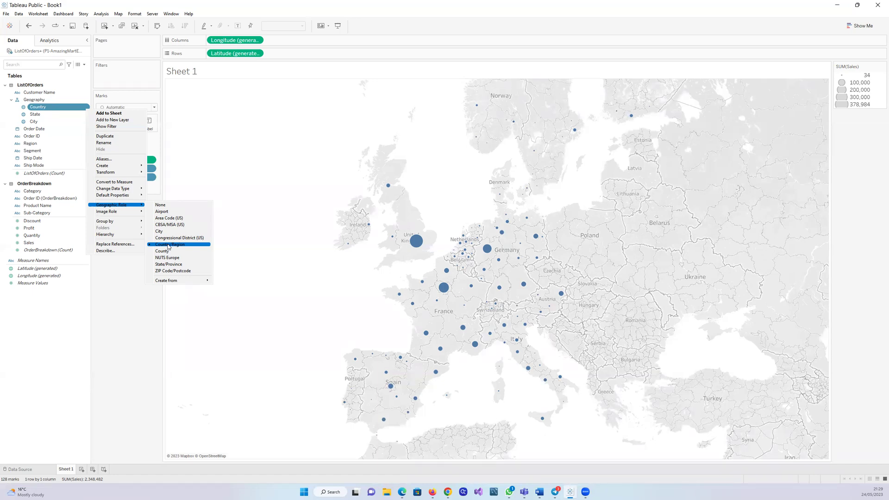
left_click(236, 261)
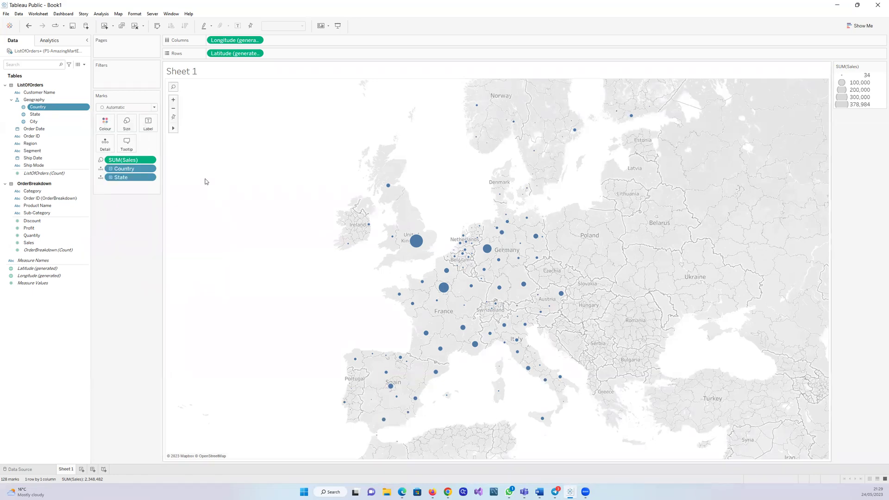
- Readjust the circle size on the map to slightly below the middle of the size range
left_click(127, 123)
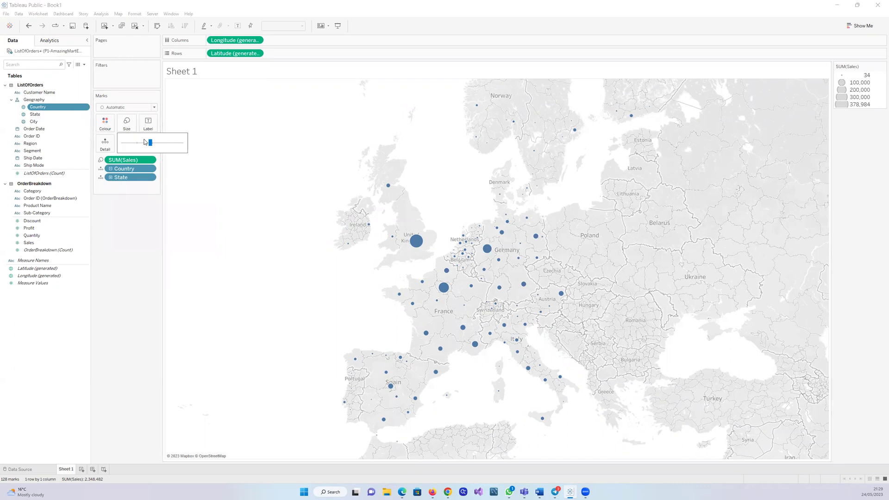
left_click(139, 144)
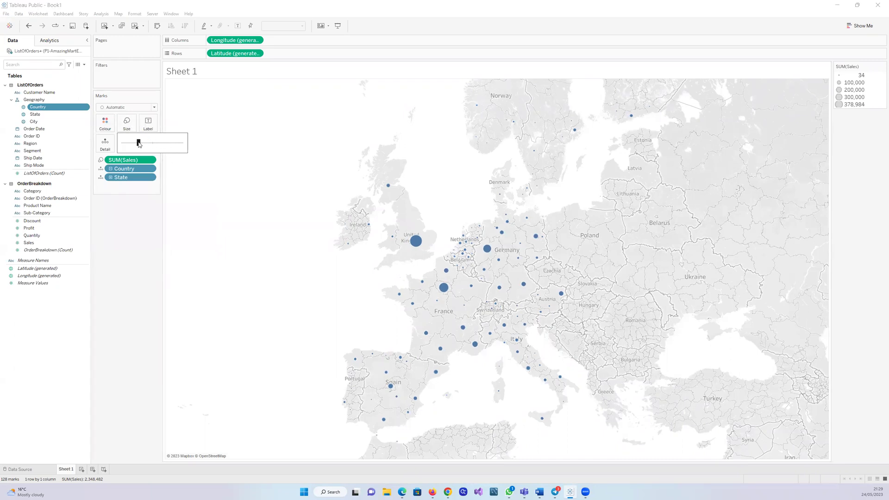
left_click_drag(139, 144, 148, 146)
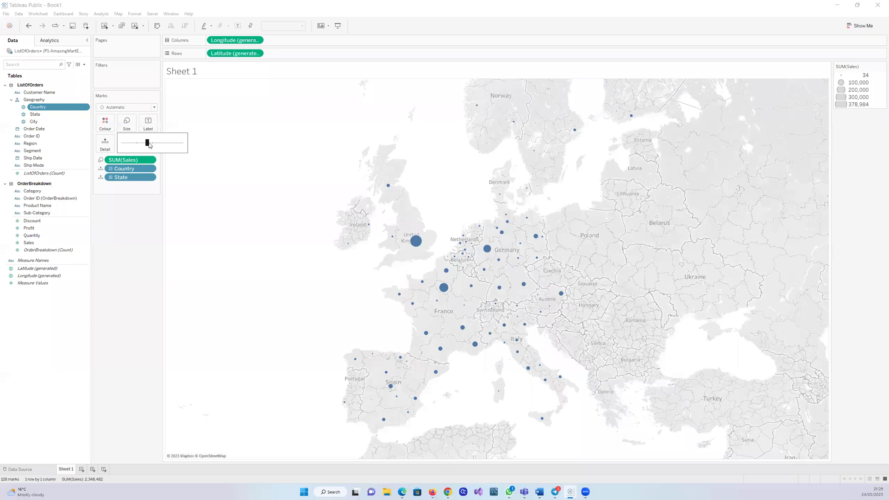
left_click_drag(150, 146, 151, 144)
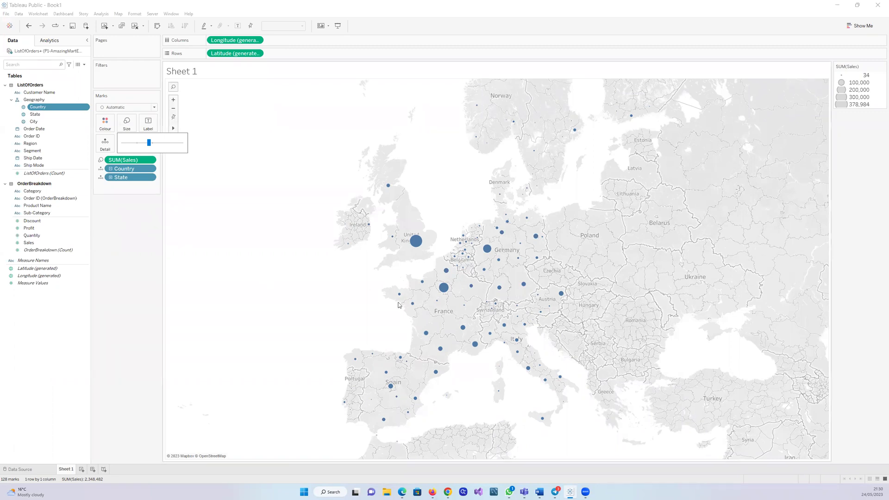
mouse_move(455, 351)
mouse_move(475, 279)
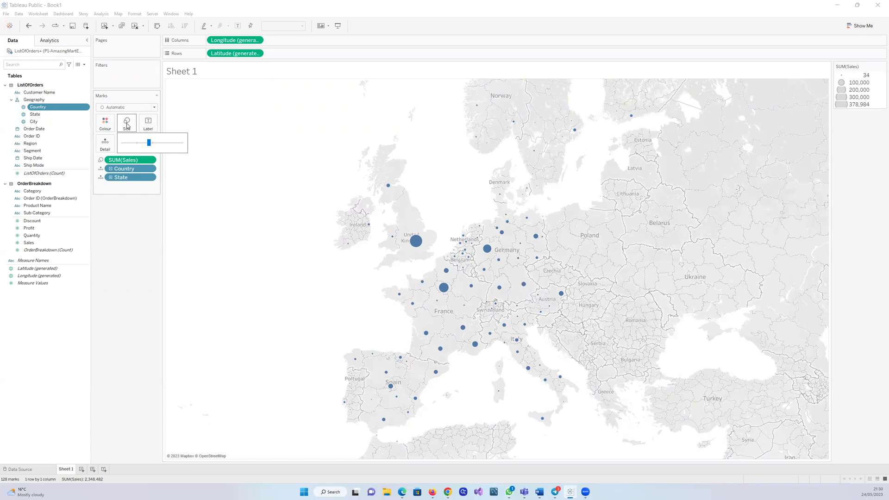
left_click(131, 255)
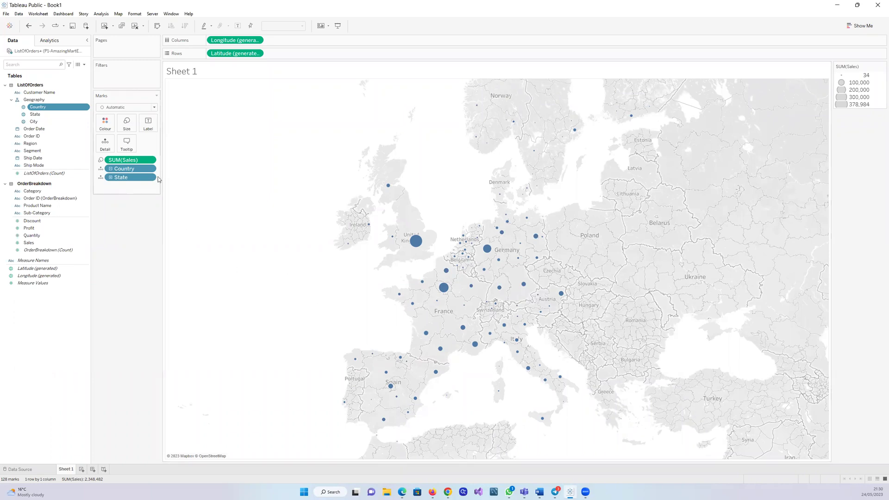
- Look at the colour options for the marks and inspect the sales details of Ile-de-France and England
left_click(105, 123)
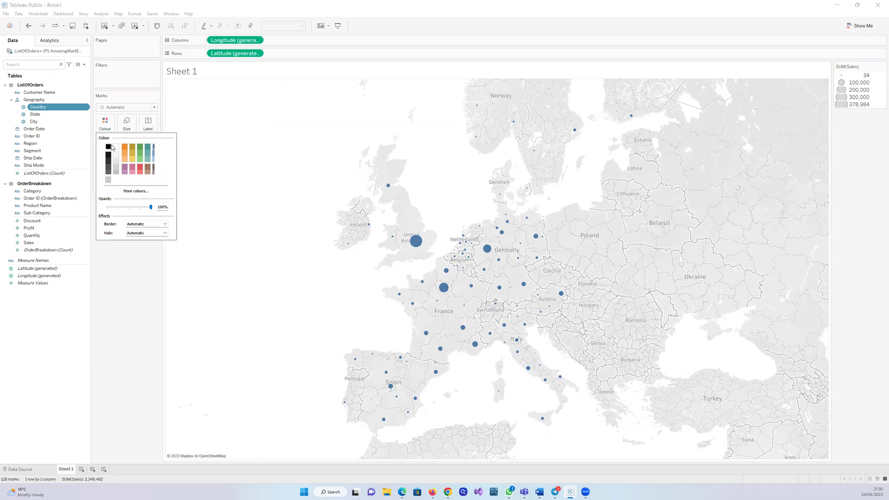
left_click(124, 302)
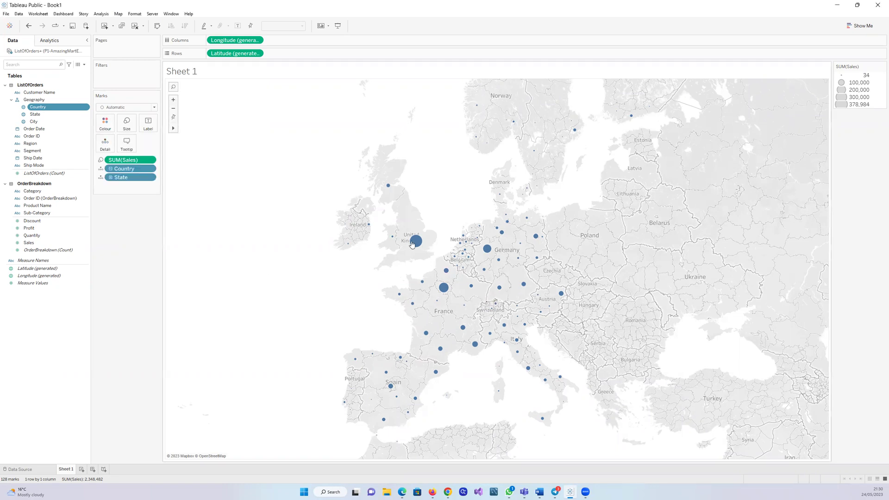
mouse_move(446, 297)
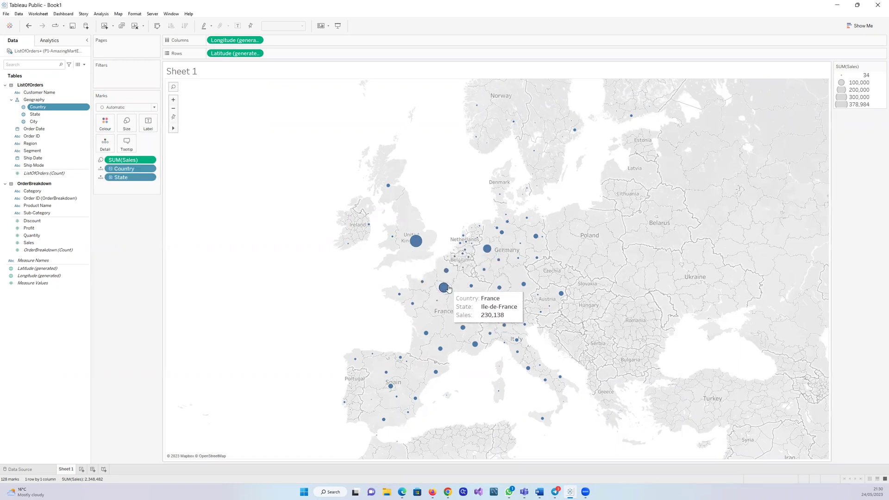
mouse_move(414, 244)
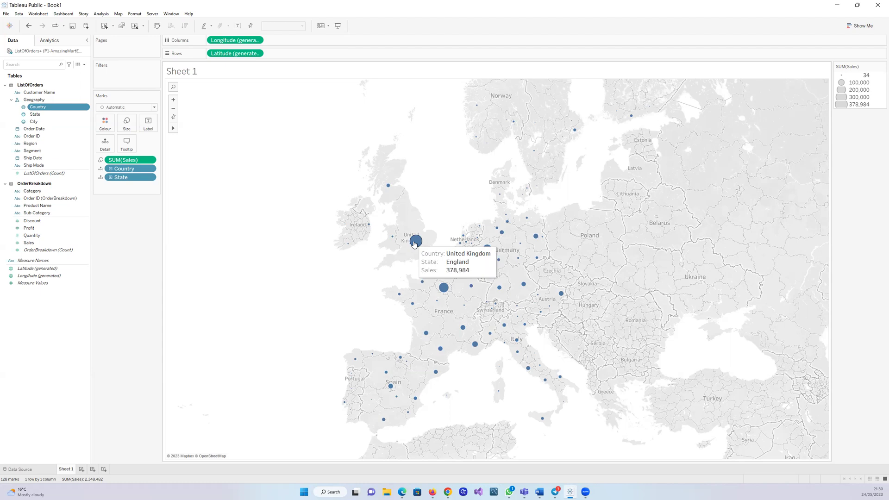
- Give the map circles a black border
left_click(109, 123)
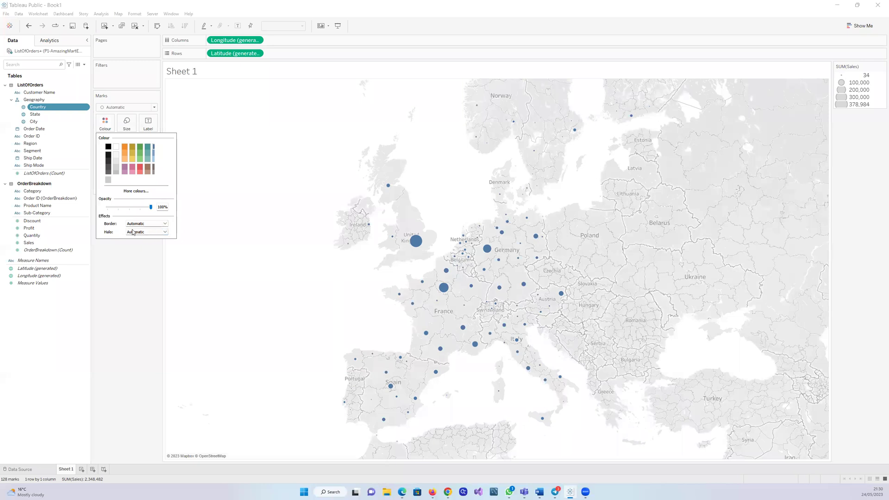
left_click(165, 224)
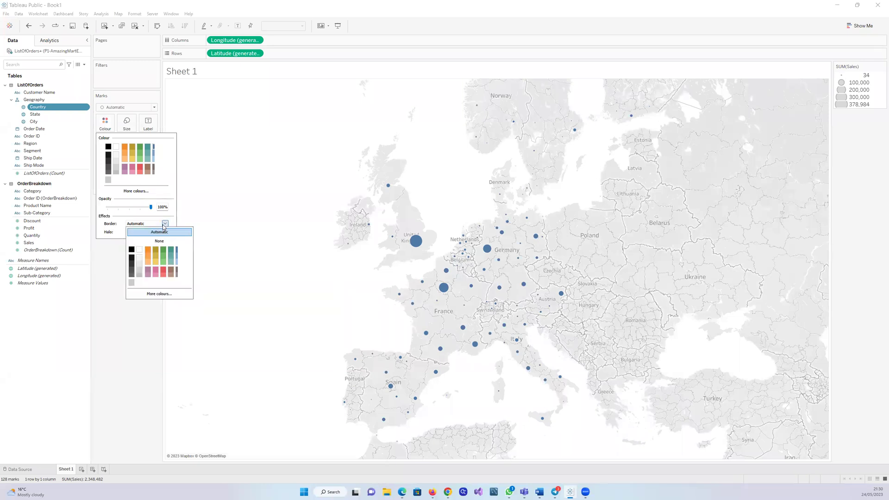
left_click(132, 250)
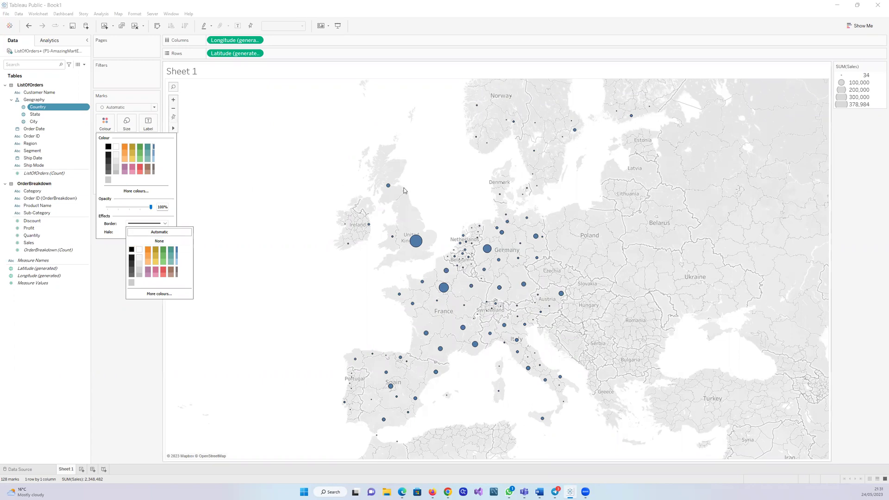
mouse_move(415, 241)
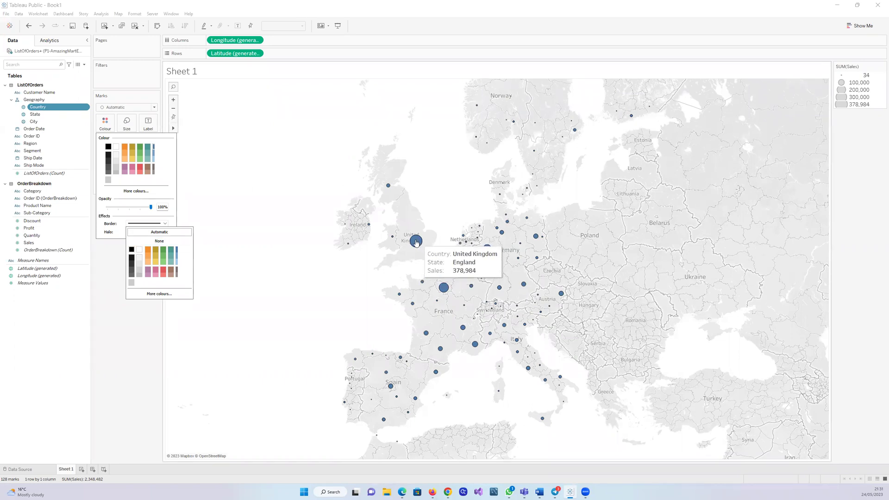
left_click(289, 301)
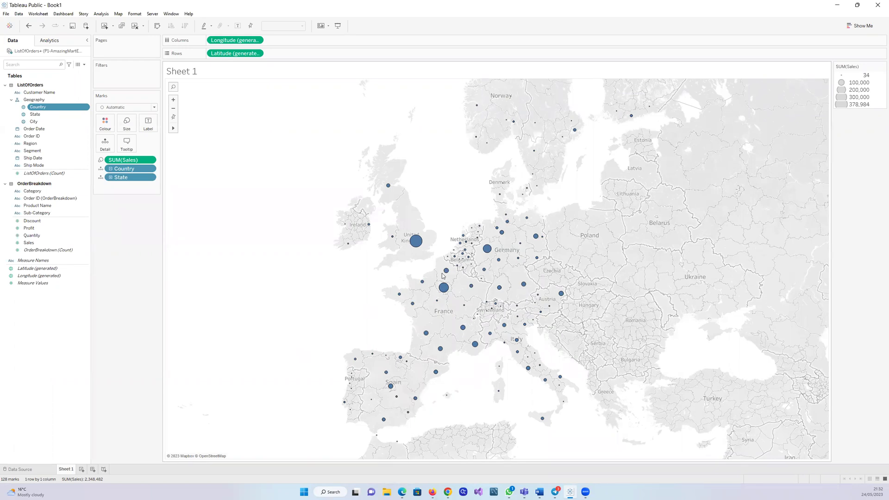
mouse_move(420, 247)
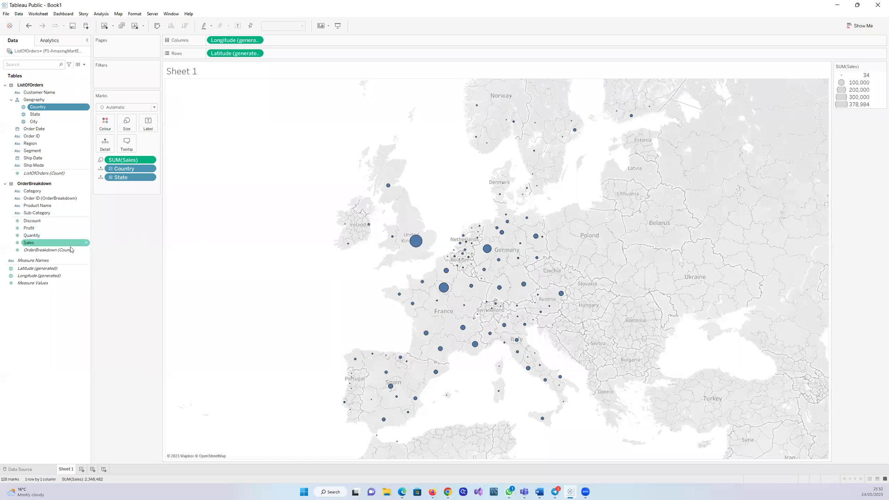
left_click(78, 236)
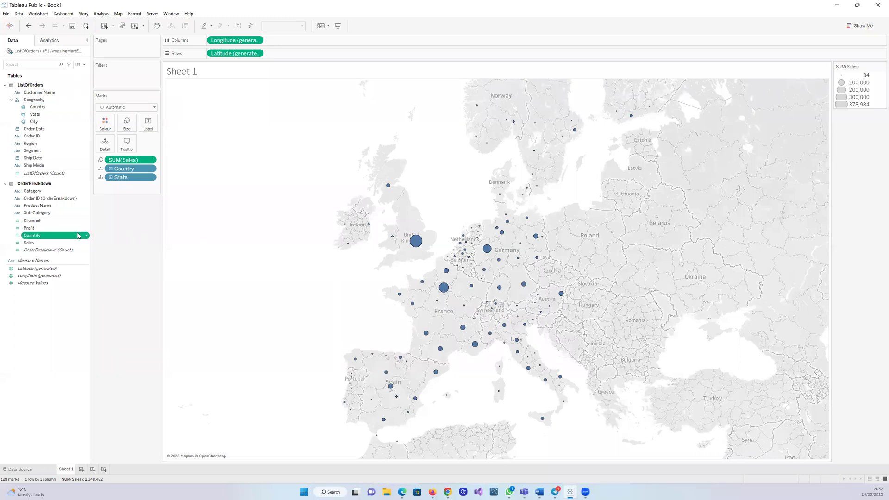
right_click(78, 235)
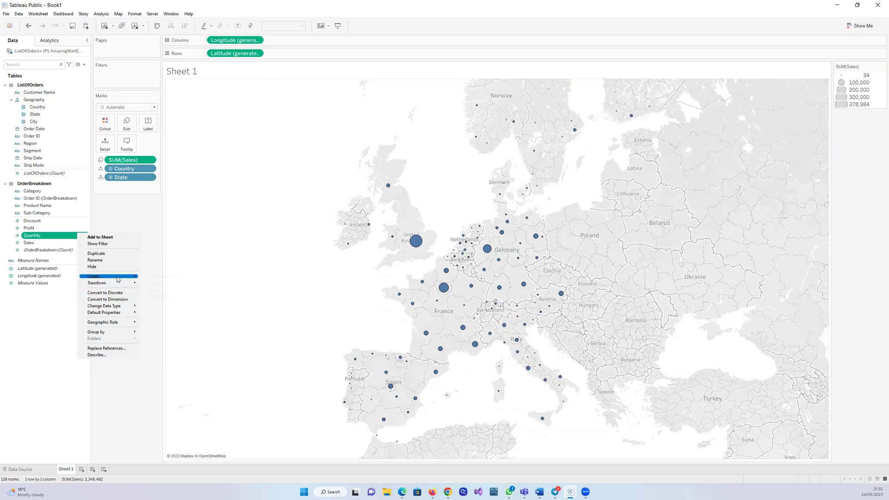
mouse_move(124, 279)
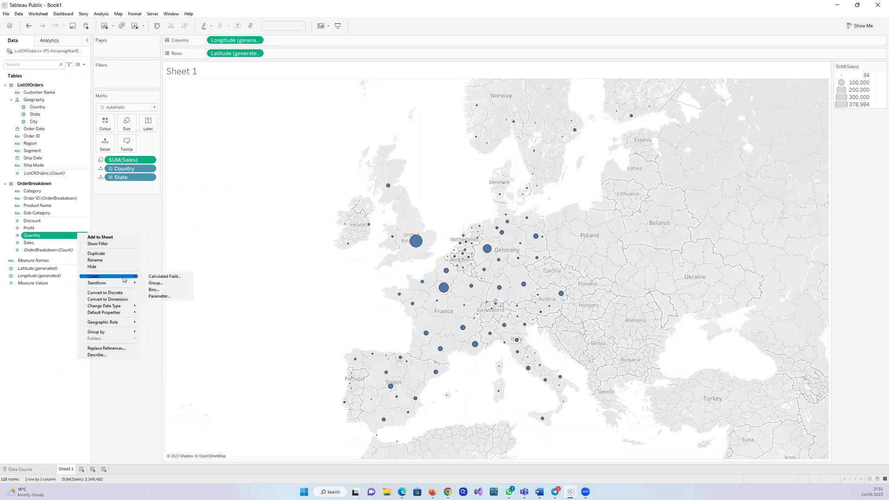
left_click(157, 278)
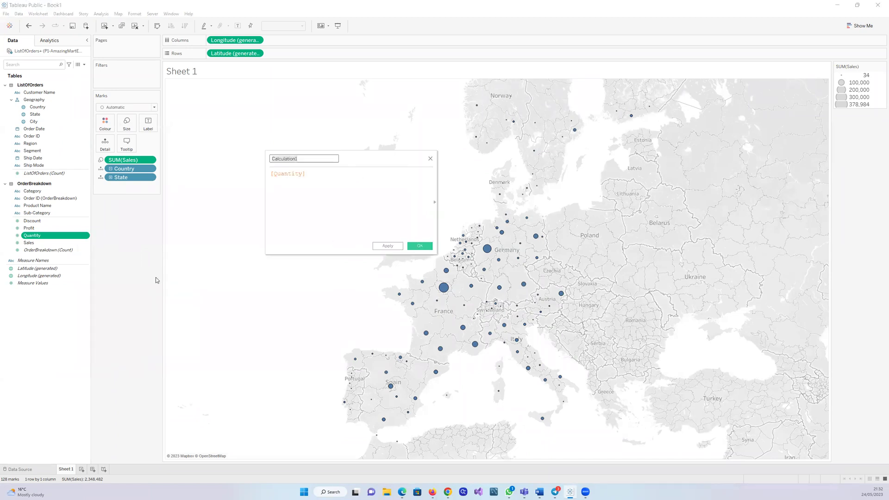
left_click(313, 176)
key("BackSpace")
key("BackSpace")
key("BackSpace")
key("BackSpace")
key("BackSpace")
key("BackSpace")
key("BackSpace")
key("BackSpace")
key("BackSpace")
key("BackSpace")
key("BackSpace")
key("BackSpace")
key("BackSpace")
key("BackSpace")
key("BackSpace")
key("BackSpace")
key("BackSpace")
key("BackSpace")
key("BackSpace")
key("BackSpace")
key("BackSpace")
type("rofit Margin")
left_click(430, 159)
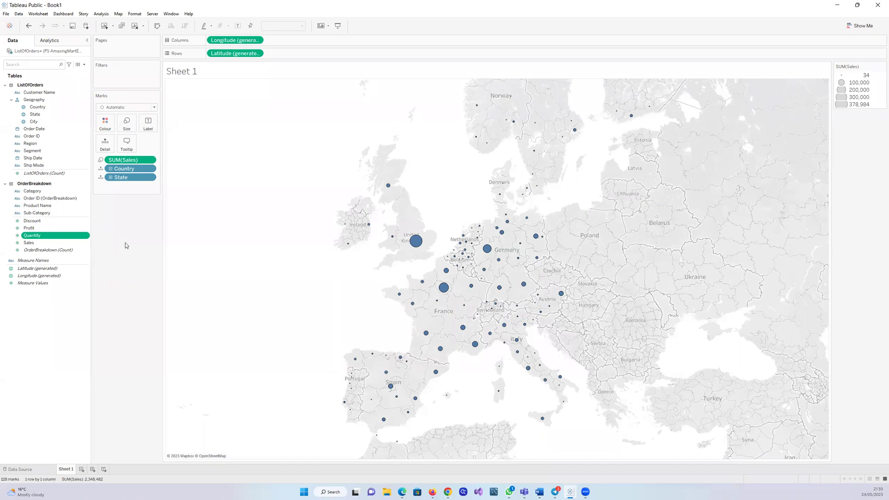
- Create a new calculated field based on the Profit measure
left_click(74, 242, "ctrl")
right_click(88, 232)
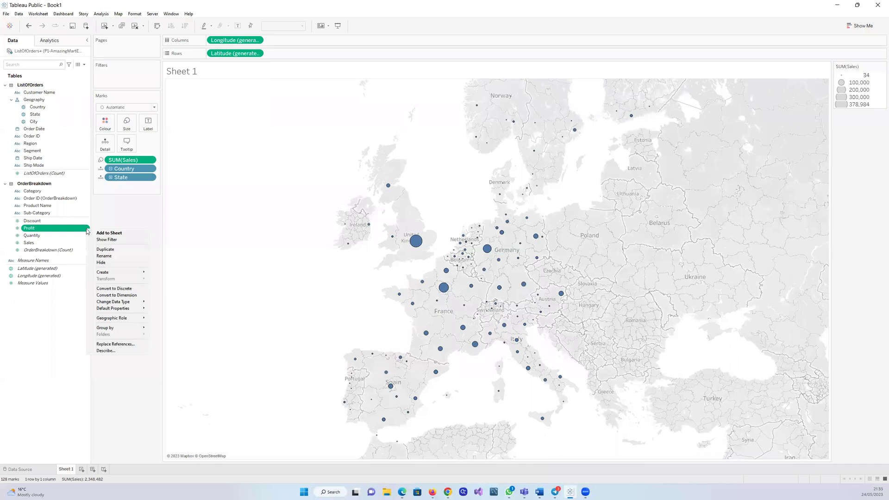
mouse_move(121, 273)
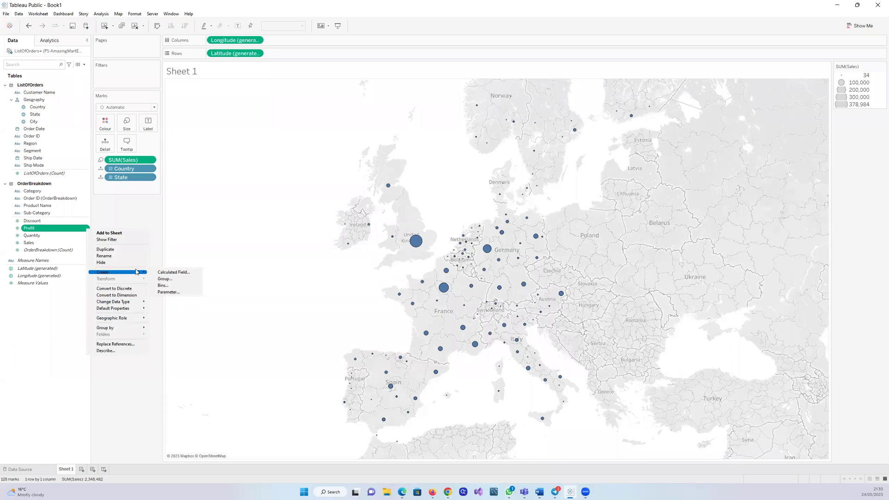
left_click(176, 273)
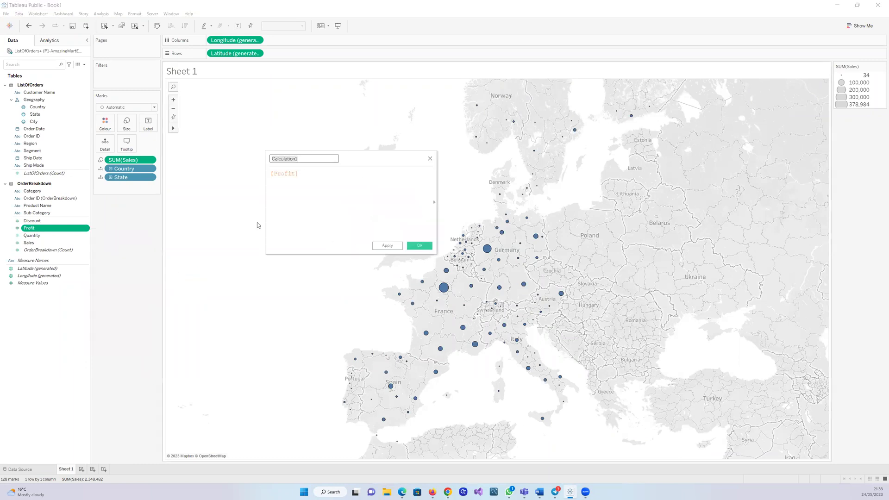
left_click(306, 178)
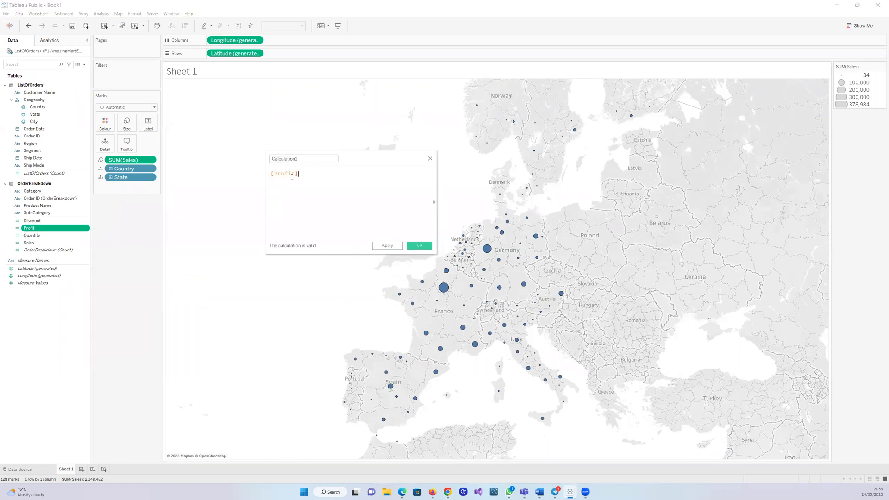
left_click(301, 173)
key("BackSpace")
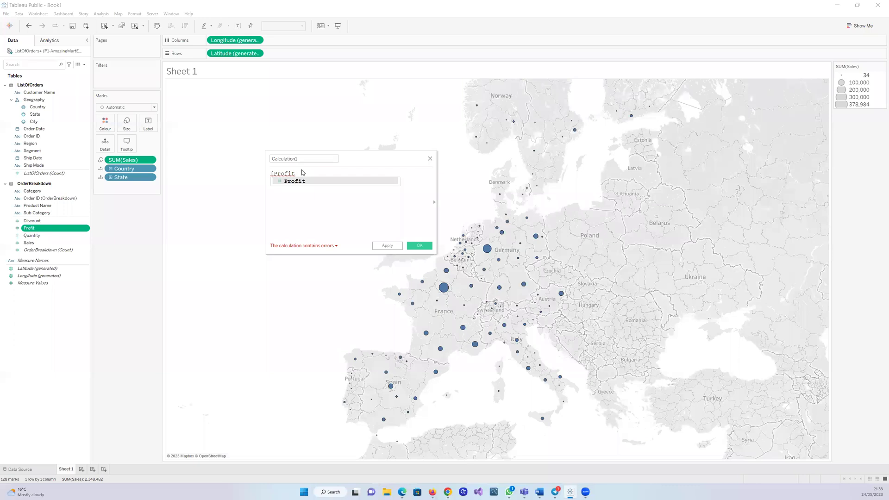
key("Escape")
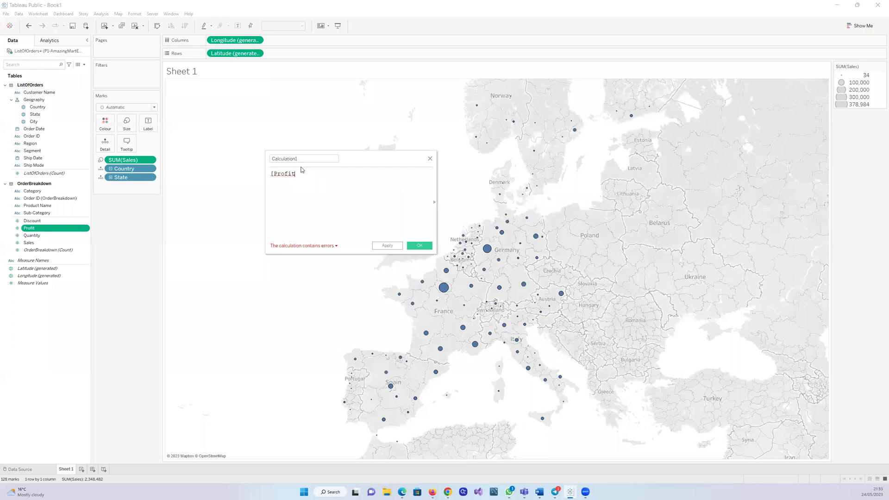
type("]")
key("BackSpace")
type("]")
- Name the calculated field Profit Margin
left_click(300, 158)
key("BackSpace")
key("BackSpace")
key("BackSpace")
key("BackSpace")
key("BackSpace")
key("BackSpace")
key("BackSpace")
key("BackSpace")
key("BackSpace")
key("BackSpace")
key("BackSpace")
type("Profit Marg")
left_click(271, 175)
type("su")
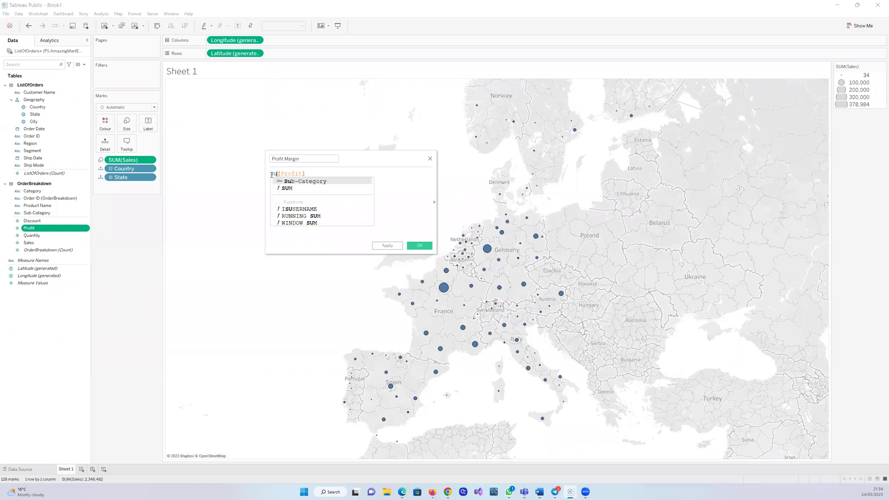
type("m")
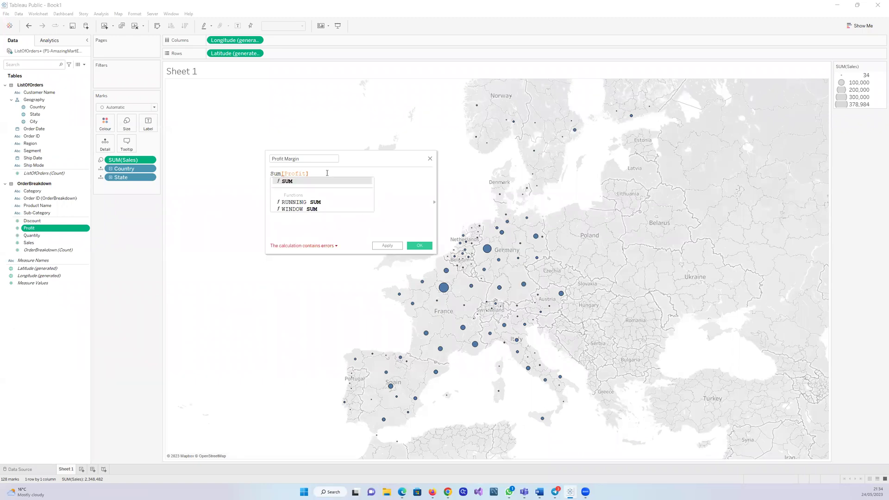
type("(")
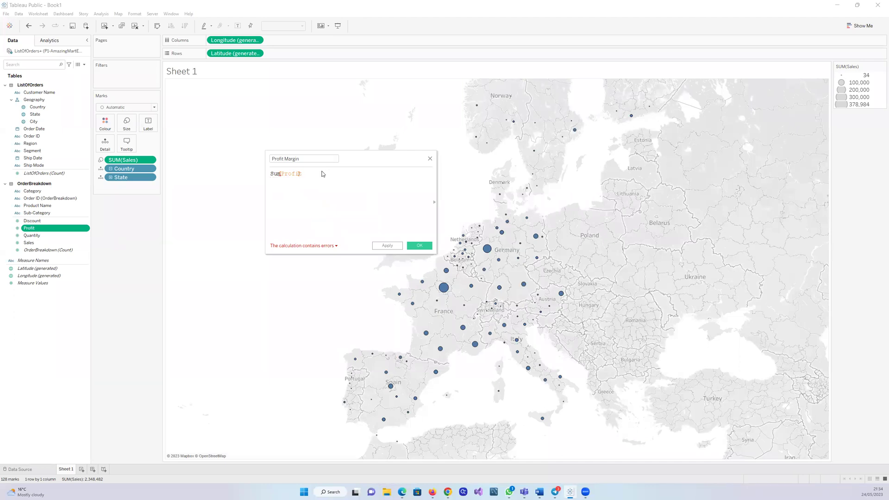
type("))")
left_click(282, 173)
type("(")
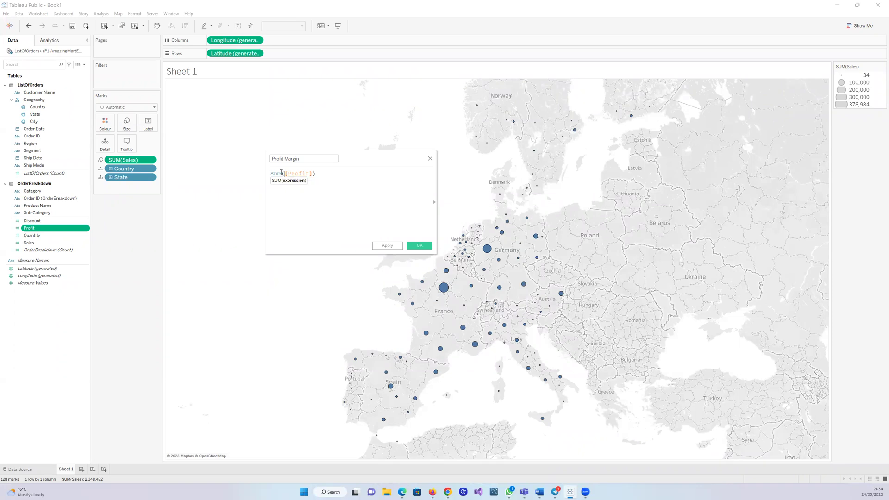
left_click(324, 172)
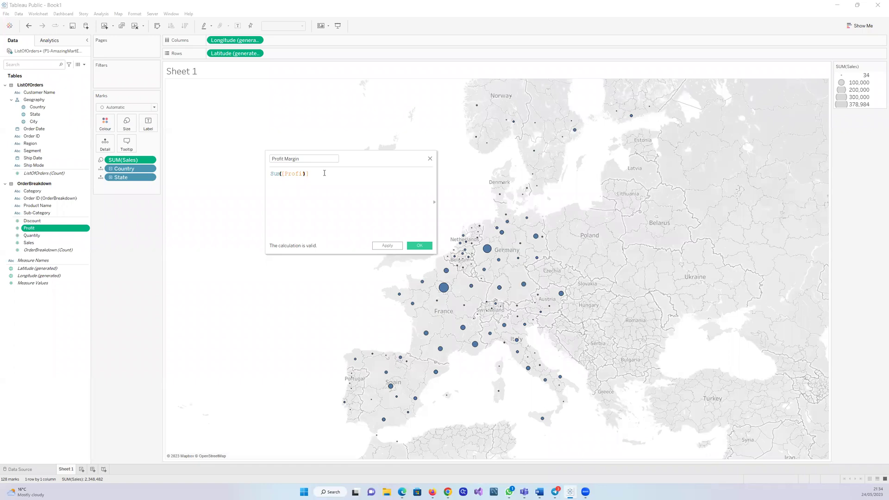
key("ctrl+z")
key("ctrl+z")
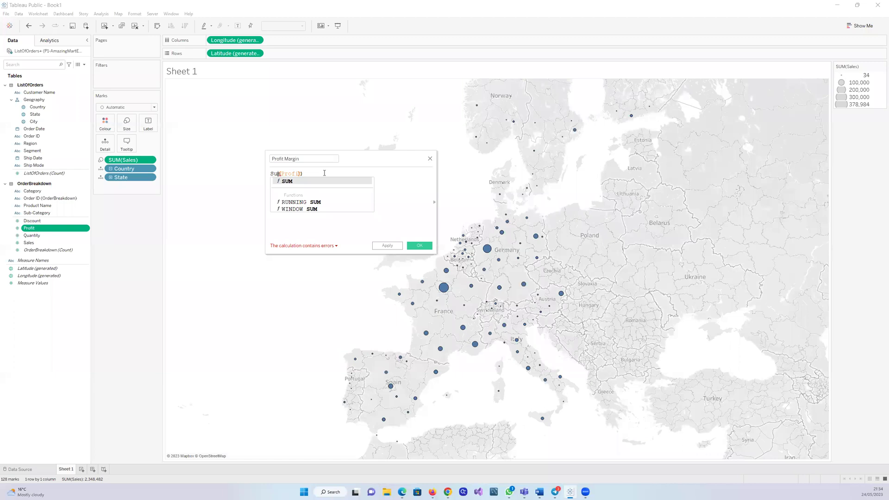
key("Escape")
left_click(313, 174)
left_click_drag(284, 175, 255, 175)
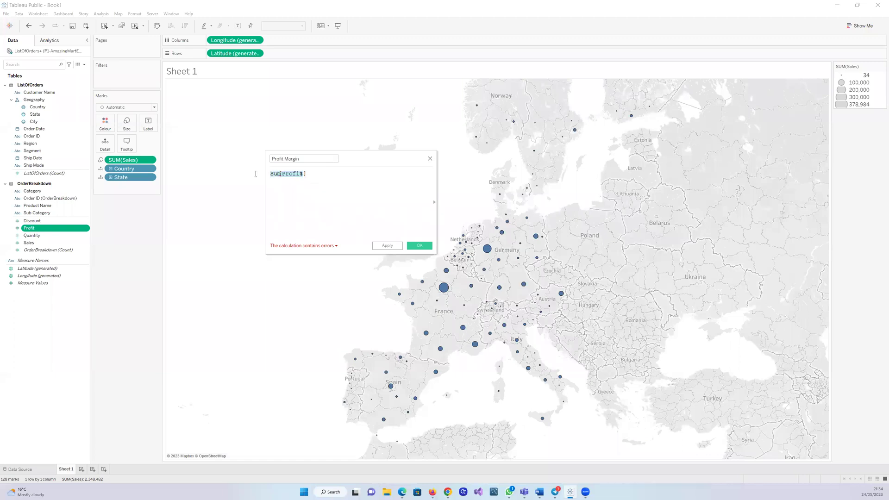
key("BackSpace")
- Start the Profit Margin formula with the Profit field wrapped in SUM and followed by a division sign
left_click_drag(32, 228, 289, 183)
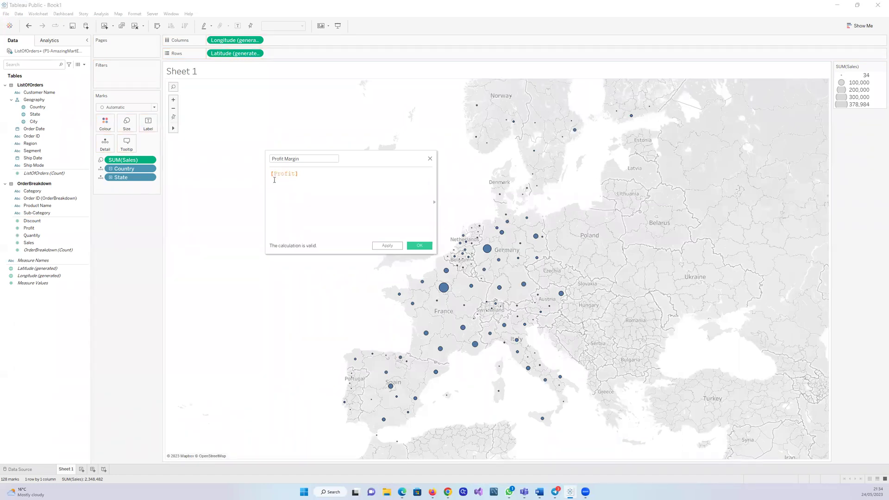
type("/")
left_click(271, 174)
type("(")
key("Home")
type("SUM")
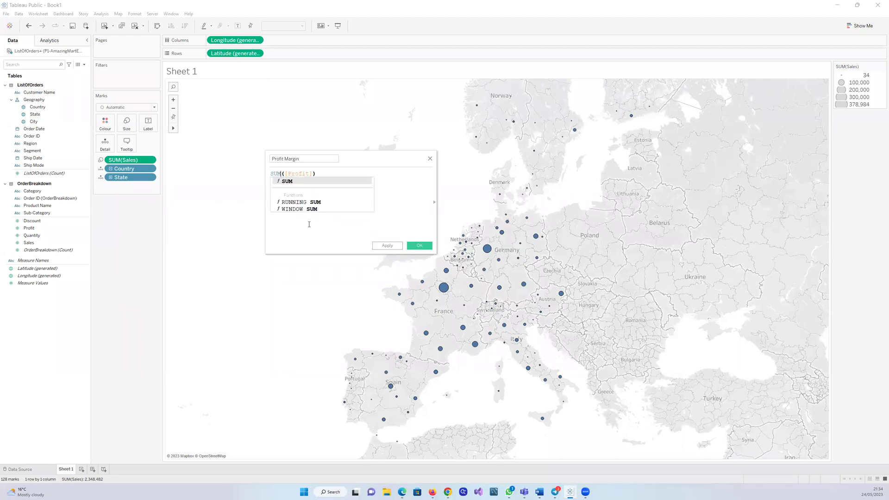
- Add SUM([Sales]) as the divisor to complete the formula SUM([Profit]) / SUM([Sales])
left_click(346, 172)
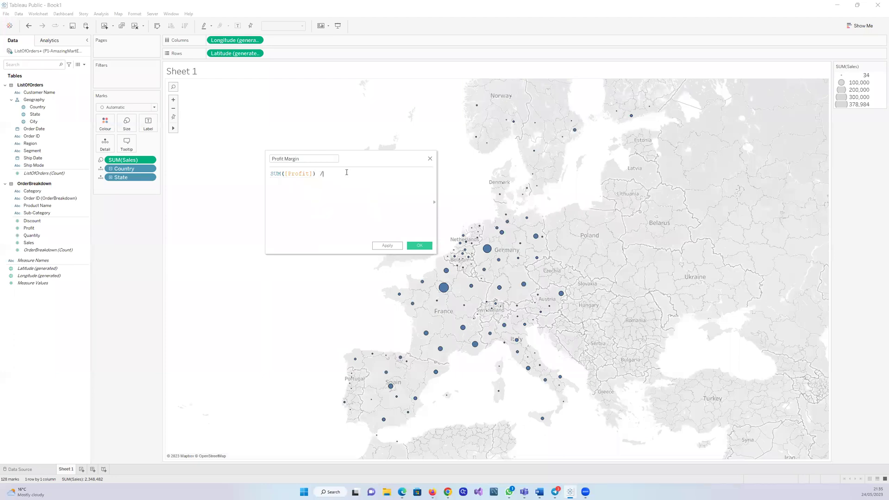
left_click(29, 243)
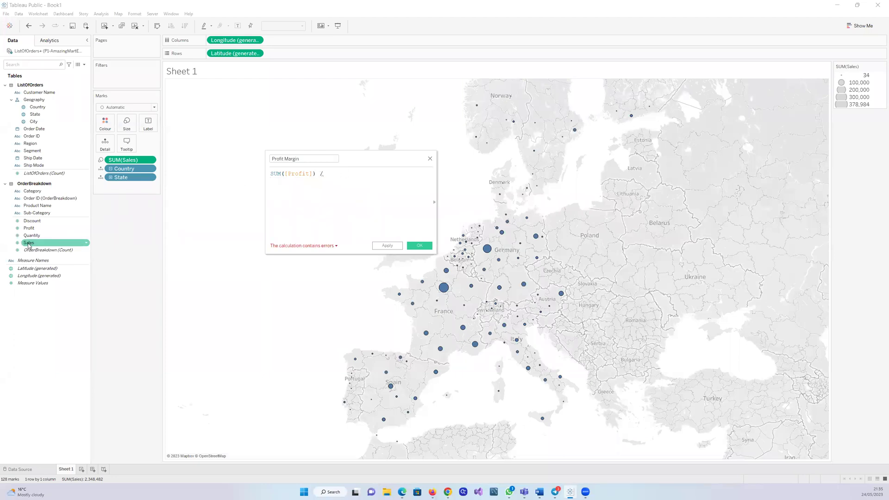
left_click_drag(29, 243, 346, 173)
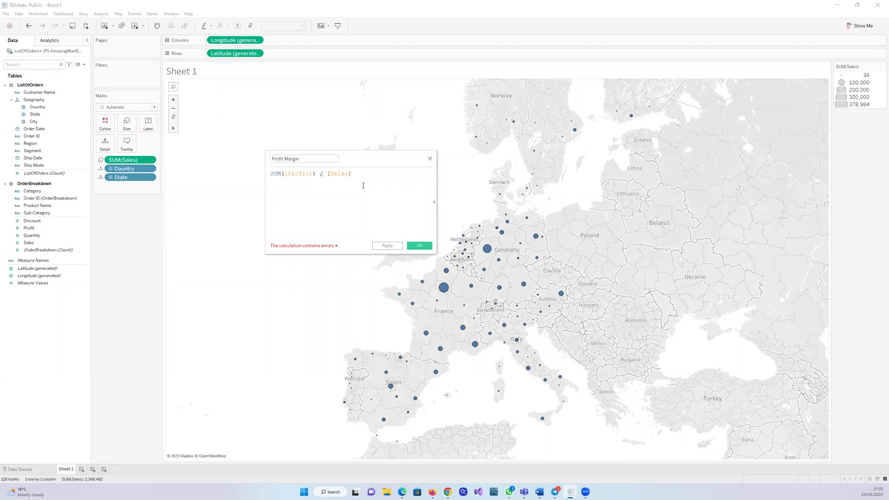
type(")")
left_click(328, 173)
type("(")
type("SUM")
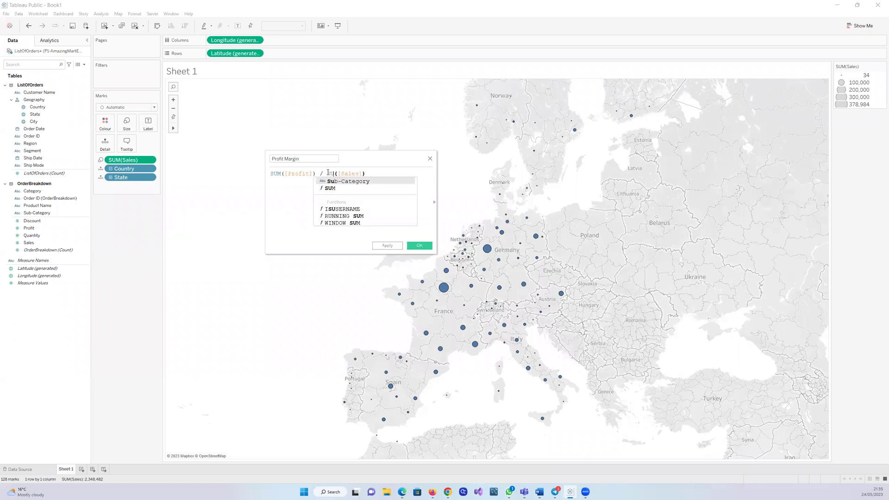
left_click(322, 227)
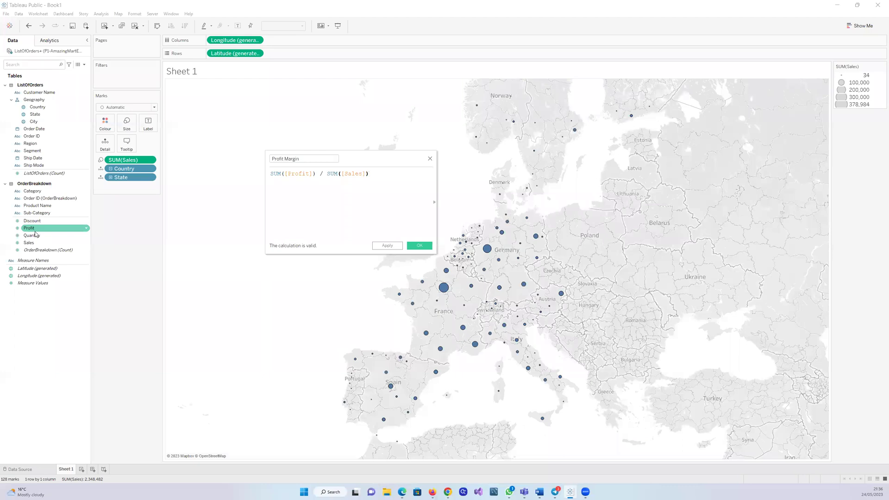
left_click(88, 225)
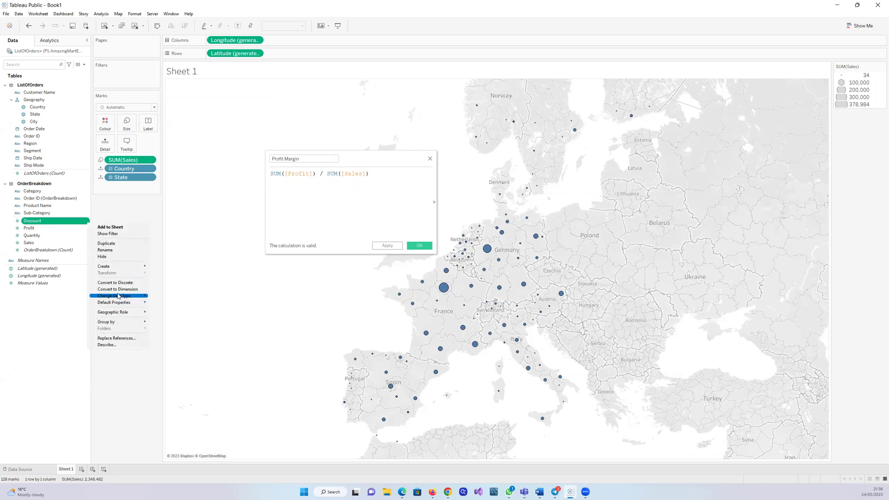
mouse_move(107, 268)
left_click(77, 362)
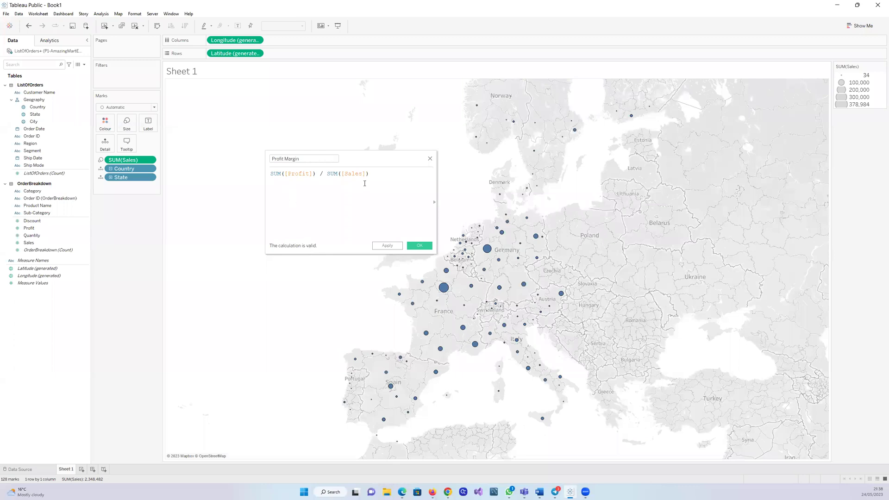
- Clear the Profit Margin formula and restart it with the Profit field followed by a division sign
left_click_drag(378, 174, 247, 174)
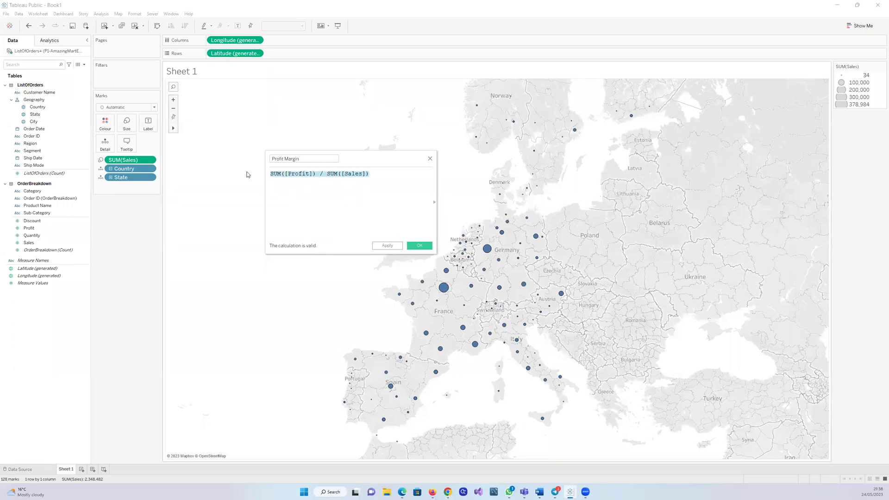
key("BackSpace")
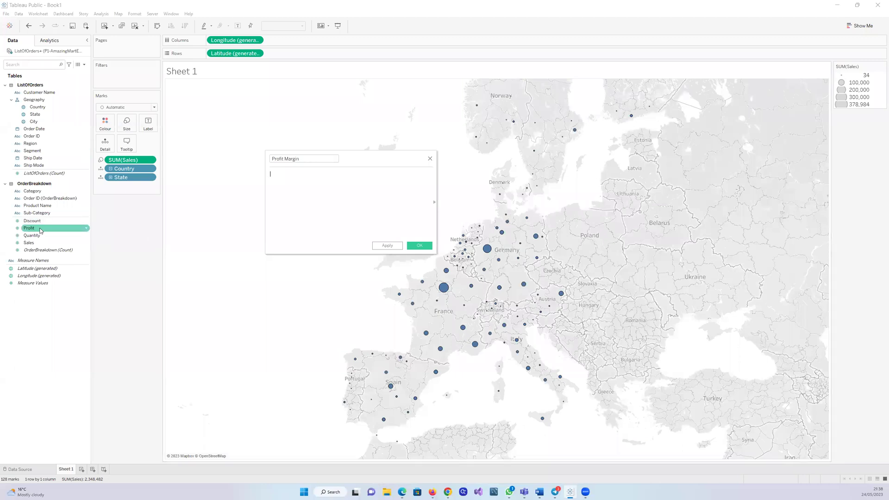
left_click_drag(30, 230, 290, 185)
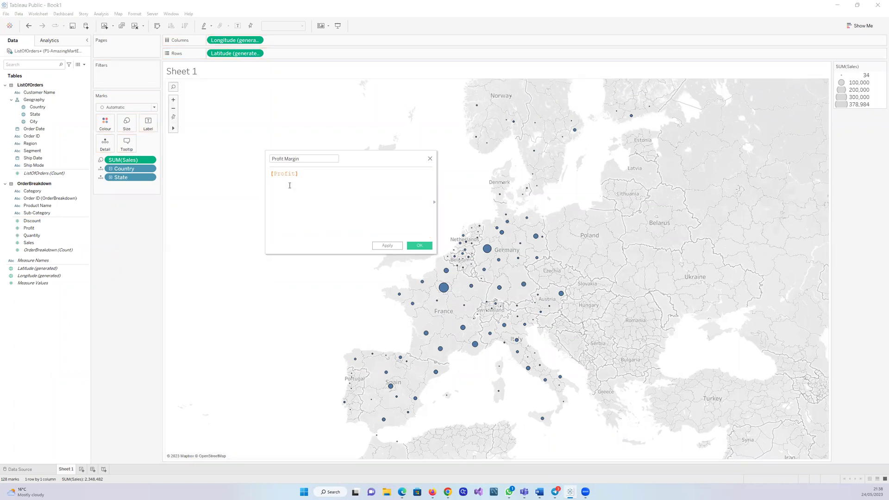
type("/")
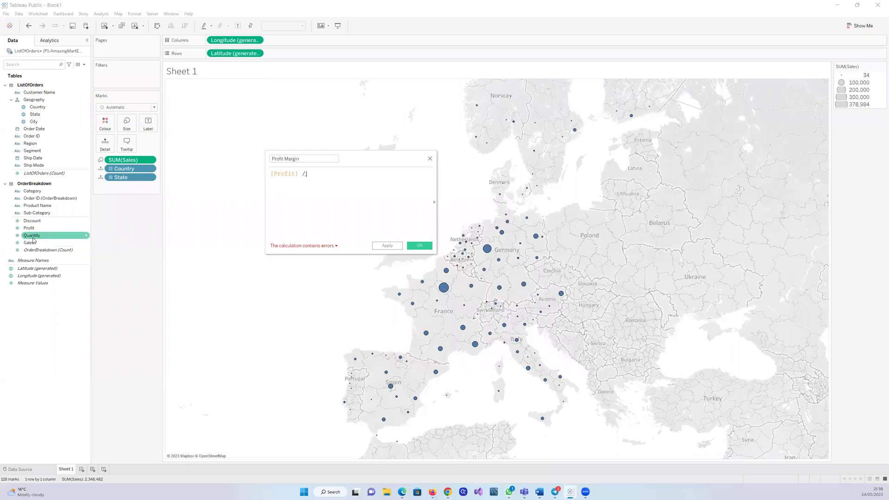
left_click_drag(32, 250, 329, 173)
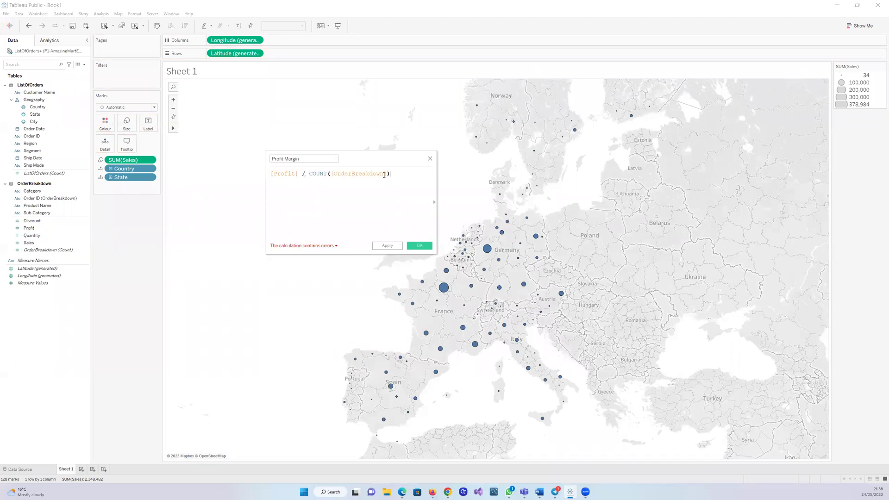
double_click(312, 175)
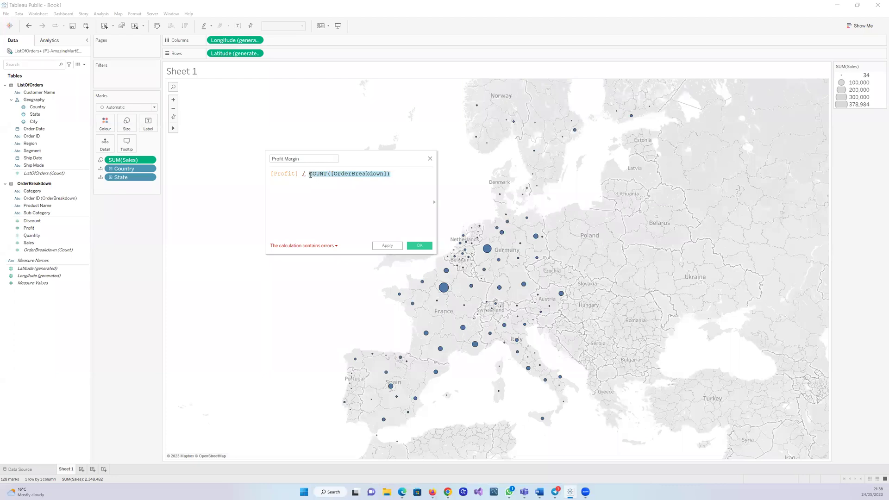
key("BackSpace")
- Add the Sales field as the divisor after the division sign and wrap it in SUM
left_click(28, 243)
left_click_drag(27, 243, 315, 176)
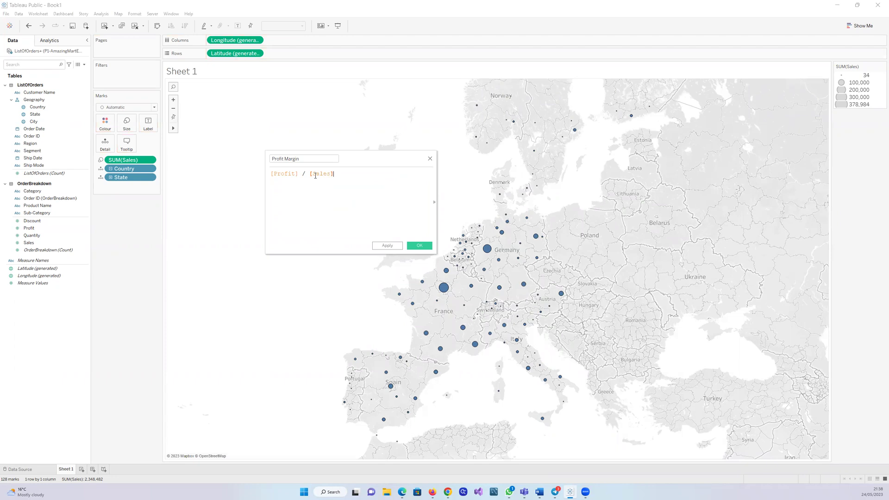
type(")")
type("(")
type("SUM")
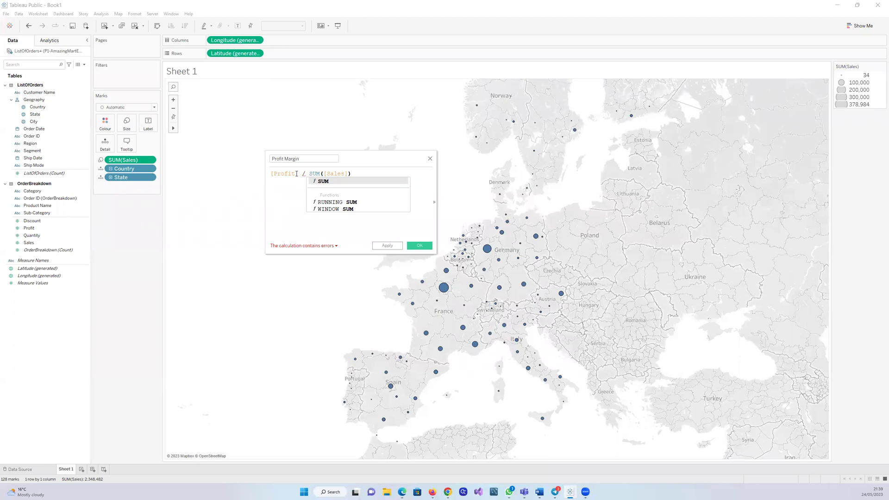
- Wrap the Profit field in SUM so the formula reads SUM([Profit]) / SUM([Sales])
left_click(296, 174)
key("Right")
type(")")
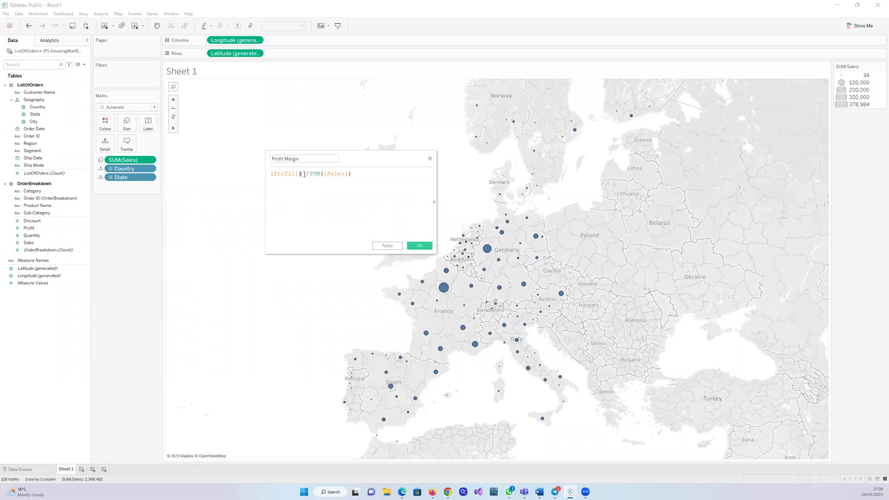
left_click(271, 173)
type("(")
type("S")
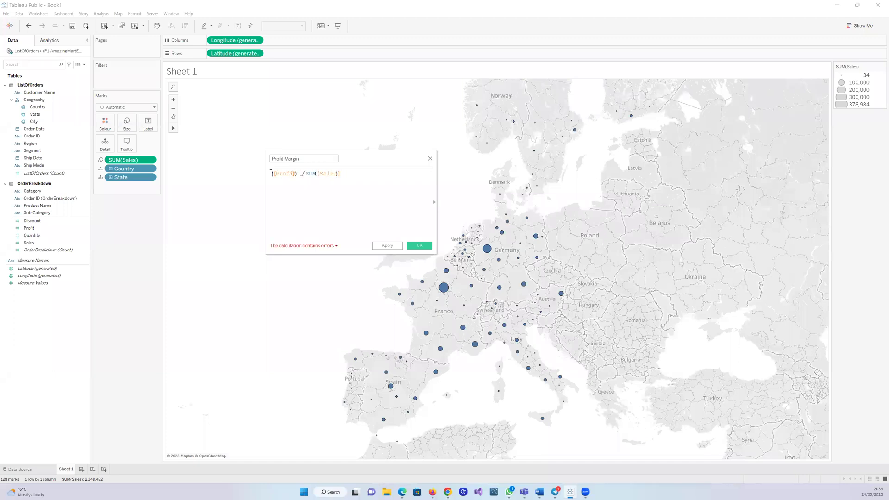
type("UM")
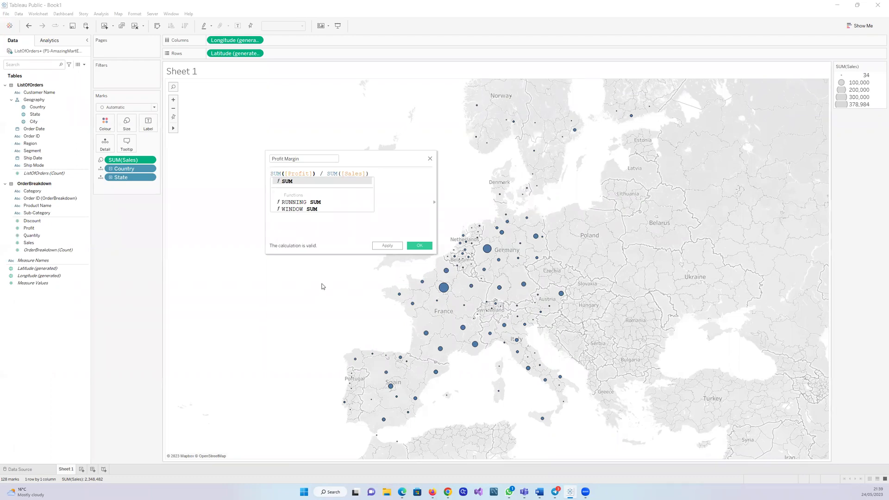
left_click(326, 284)
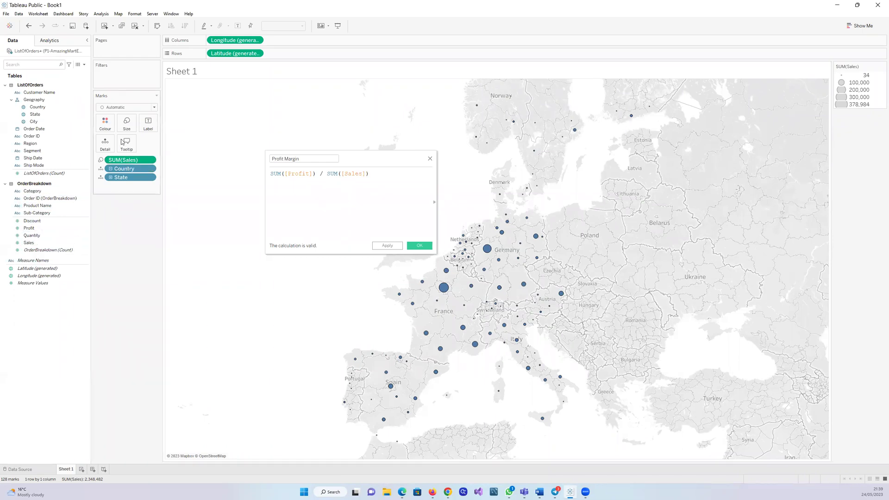
- Remove the summed Sales measure from the size encoding of the map marks
left_click_drag(122, 160, 35, 239)
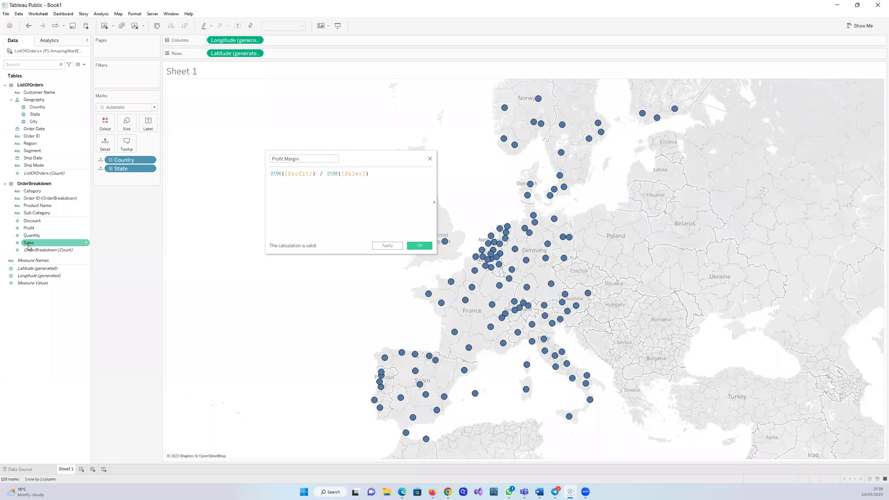
- Add Sales to the map marks, switch it from size to labels, and reduce the mark size
left_click_drag(28, 246, 126, 125)
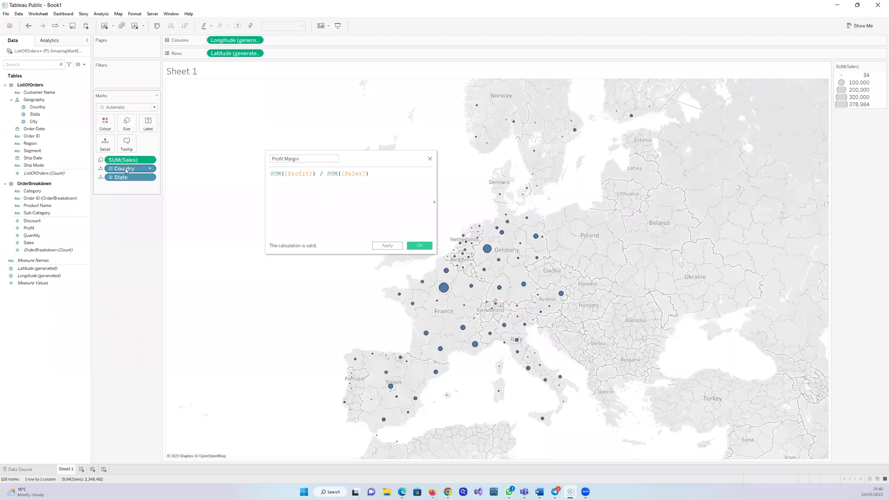
left_click_drag(127, 166, 148, 126)
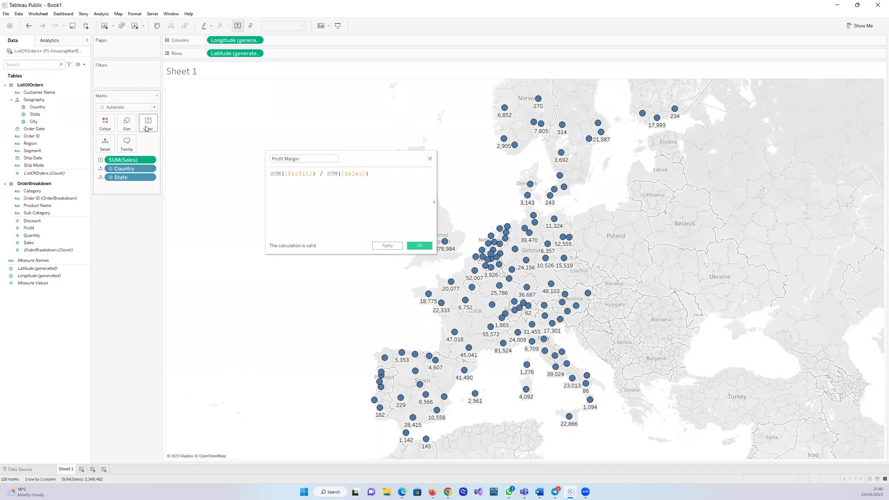
left_click(126, 122)
left_click_drag(149, 143, 140, 145)
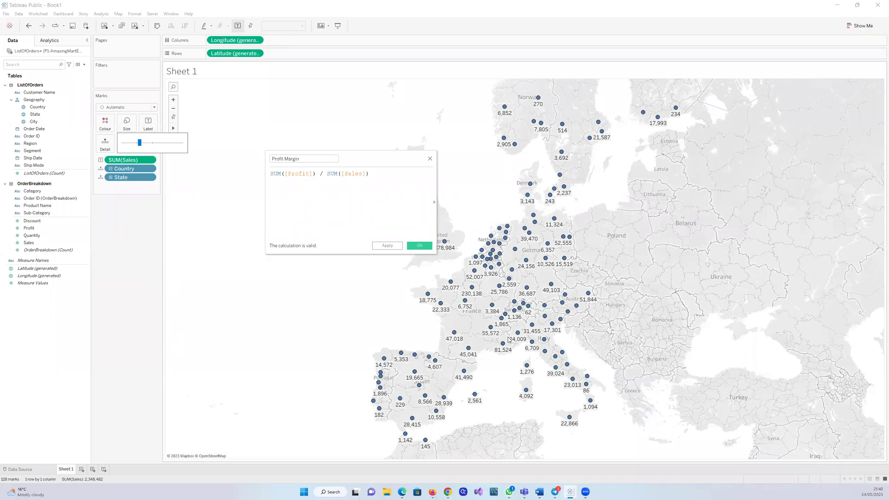
- Move the Profit Margin calculation window off the British Isles so their marks can be seen
mouse_move(488, 332)
left_click(401, 162)
left_click_drag(400, 161, 351, 101)
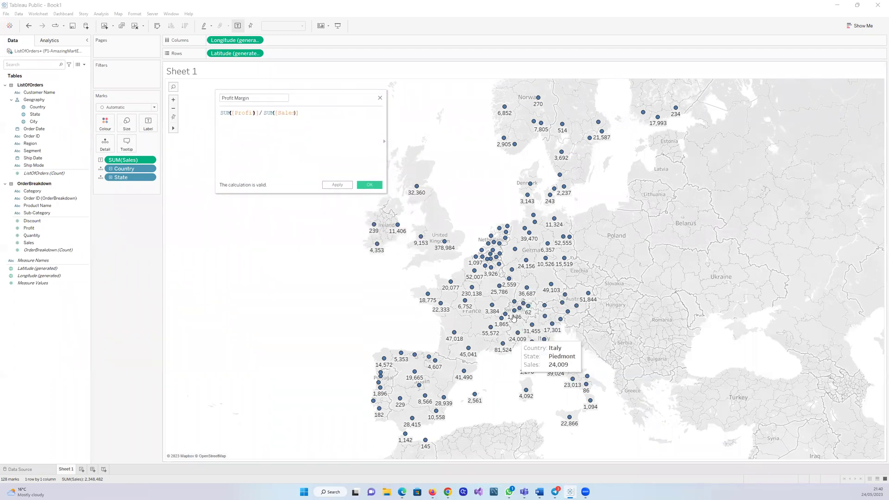
- Examine the Country, State and Sales details of individual marks across the United Kingdom, Ireland, France, Germany, Italy and Austria
mouse_move(532, 315)
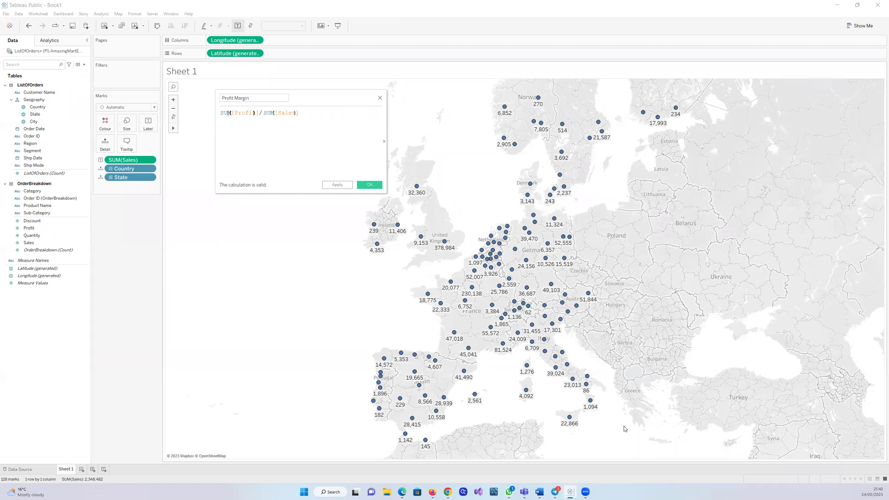
mouse_move(495, 271)
mouse_move(446, 246)
mouse_move(500, 292)
mouse_move(510, 342)
mouse_move(551, 294)
mouse_move(445, 252)
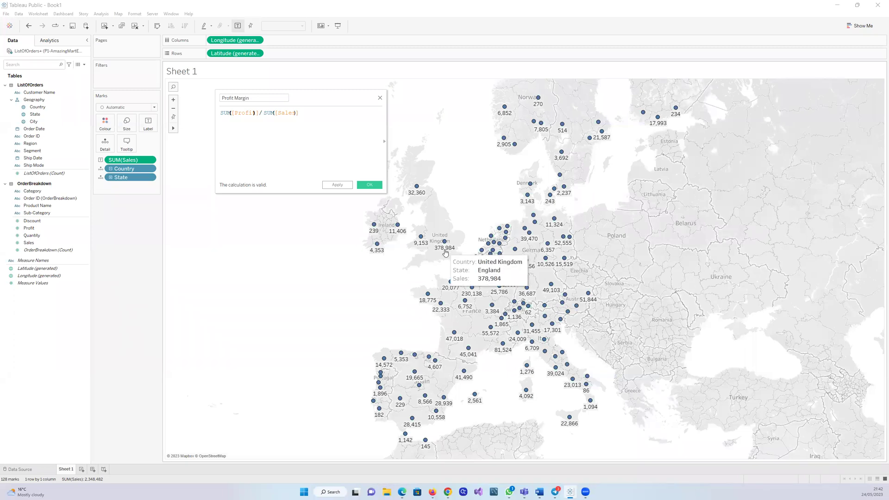
mouse_move(374, 229)
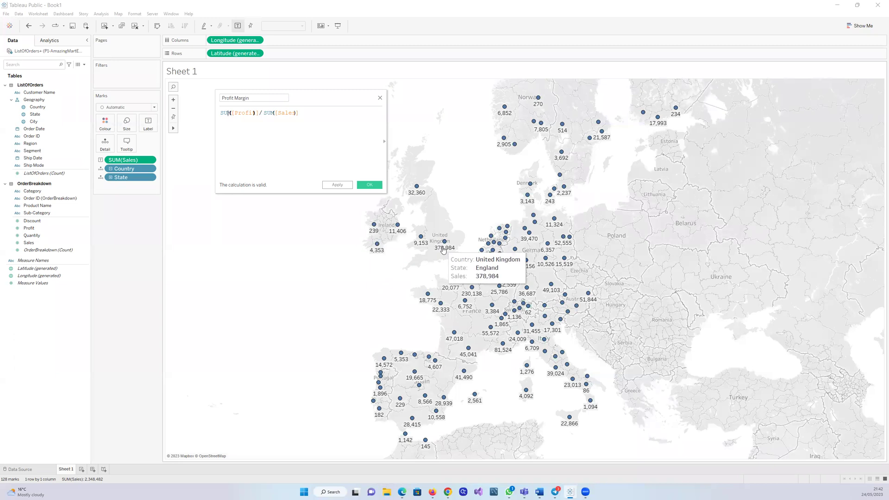
mouse_move(472, 284)
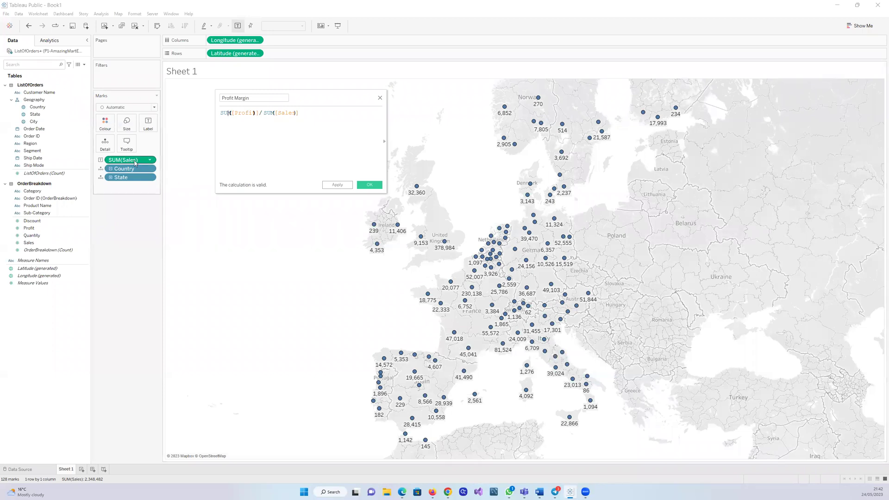
- Switch summed Sales from labels to circle size and inspect the largest circles in the United Kingdom, France and Germany
mouse_move(132, 162)
left_mouse_down()
mouse_move(138, 122)
mouse_move(138, 160)
left_mouse_up()
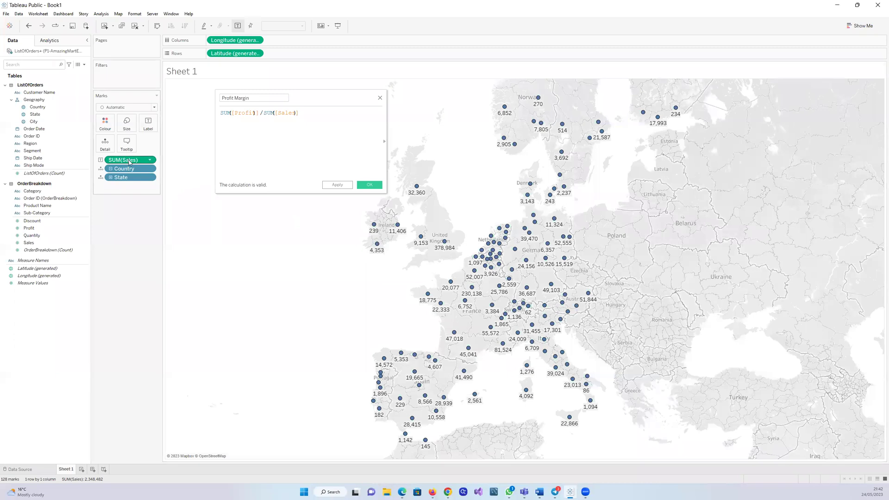
left_click_drag(129, 162, 128, 120)
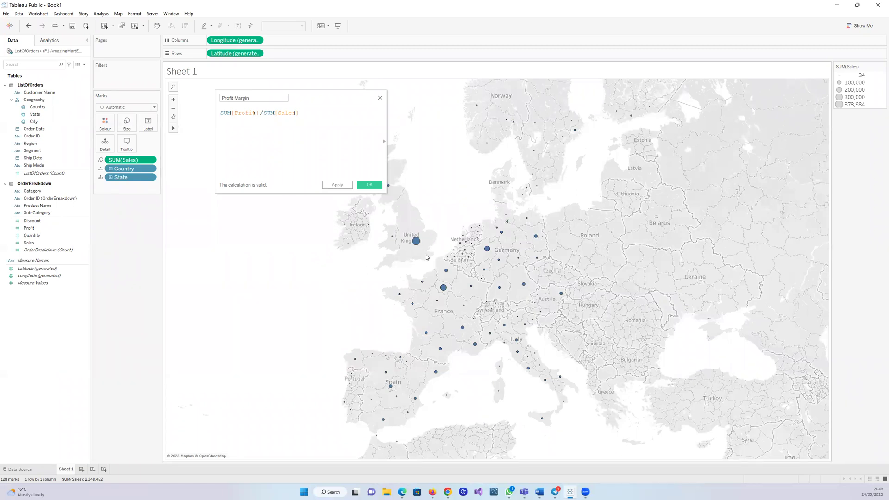
mouse_move(416, 243)
mouse_move(443, 289)
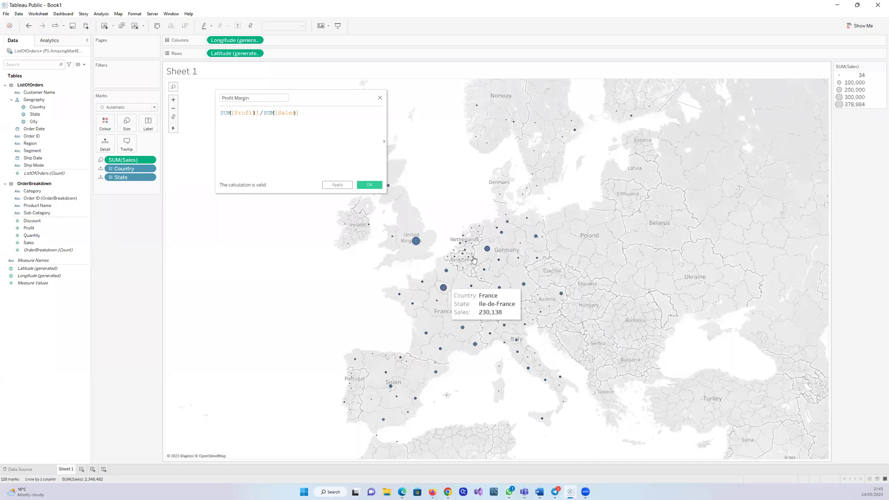
mouse_move(487, 253)
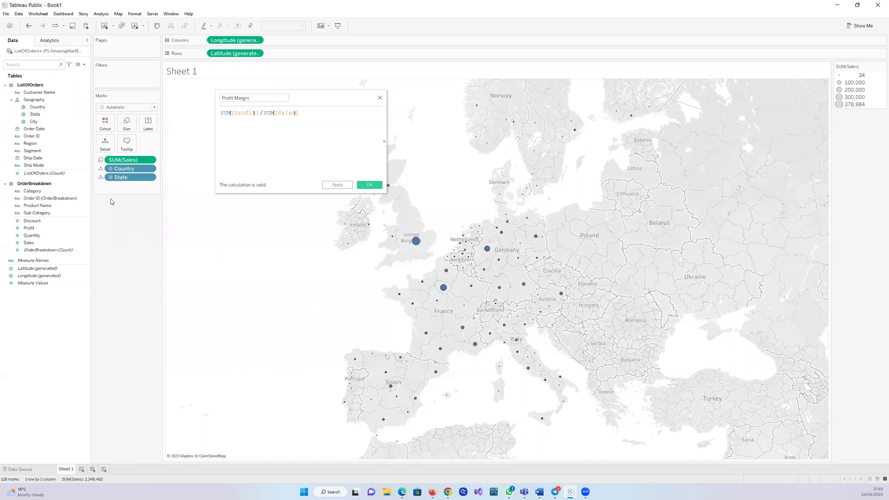
- Drill the map down to City with Sales as labels, then collapse it back to State level
left_click(111, 178)
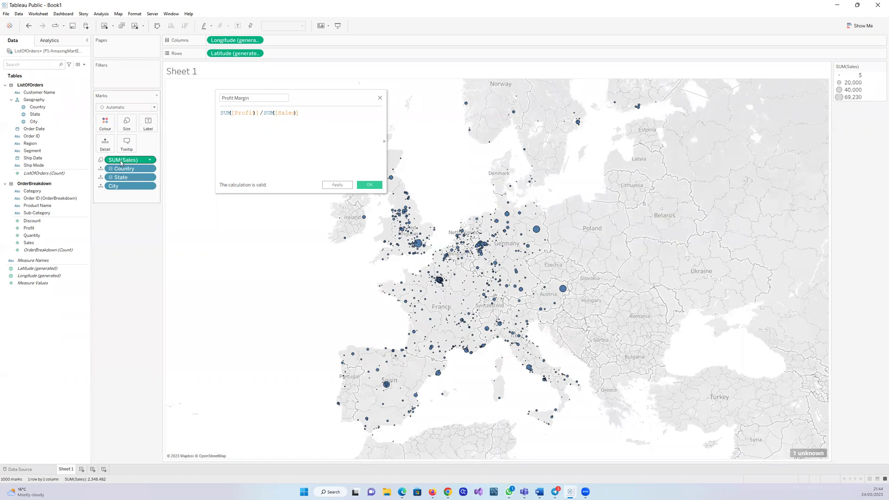
left_click_drag(121, 162, 152, 125)
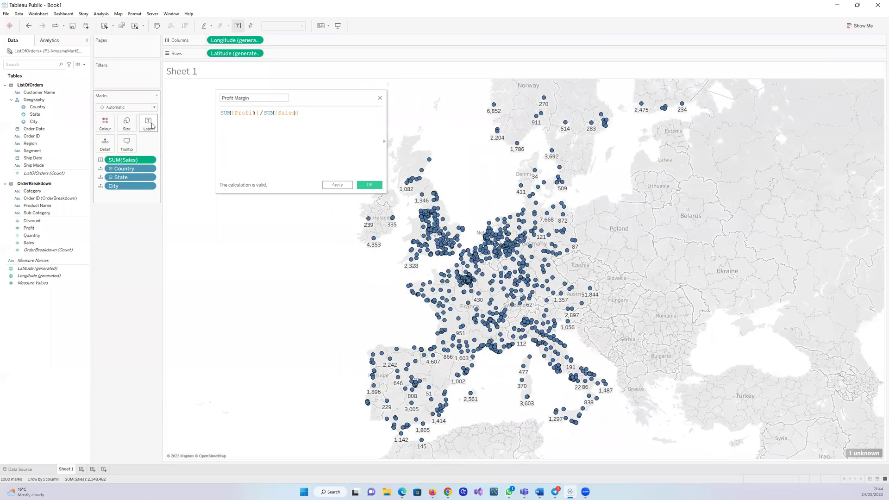
mouse_move(519, 301)
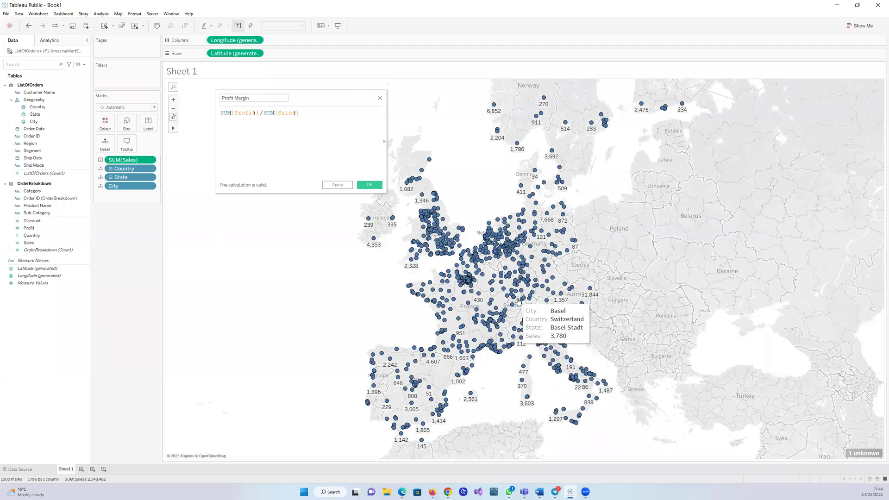
scroll(466, 334, "down", 1)
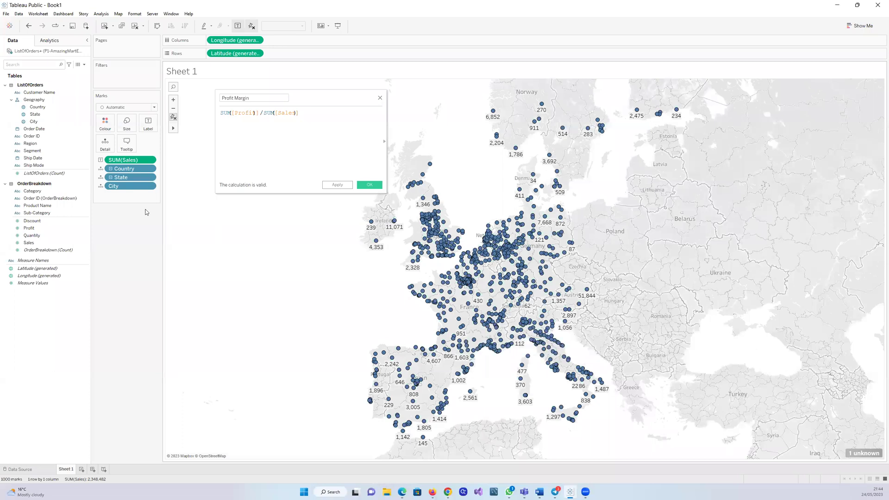
left_click(110, 178)
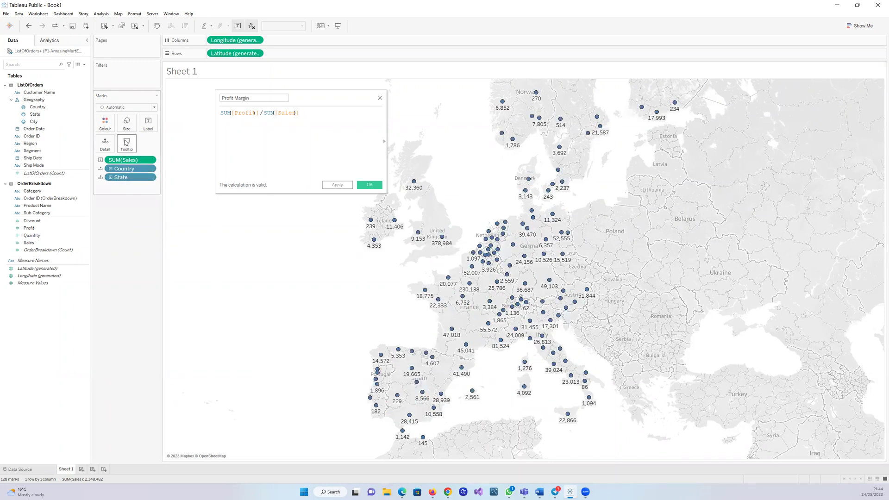
- Try sizing the marks by Country, replace it with summed Sales, and remove State from the marks
left_click_drag(124, 169, 127, 128)
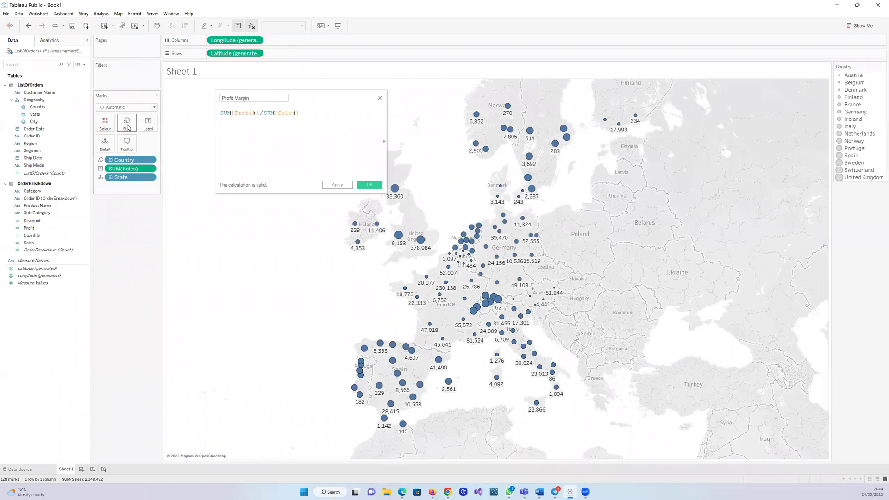
left_click_drag(128, 169, 124, 127)
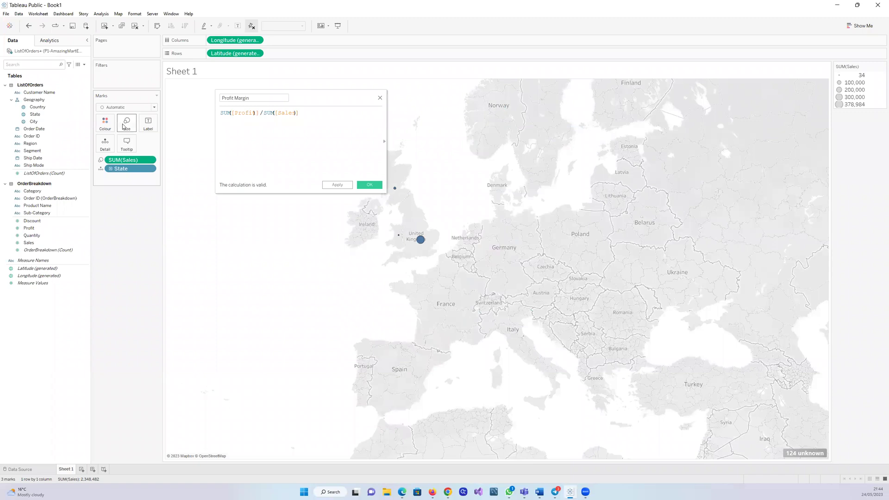
left_click(111, 169)
left_click(111, 169)
left_click_drag(132, 169, 72, 142)
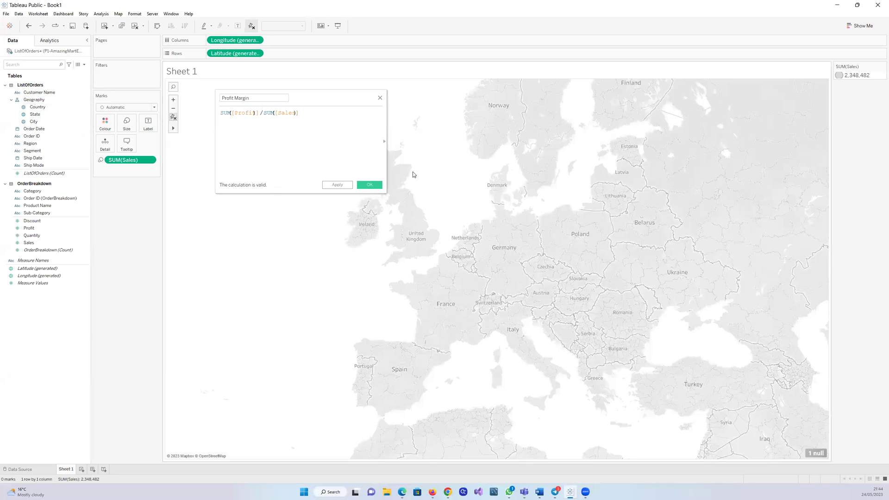
- Close the Profit Margin calculation editor and place the Geography hierarchy on the map
left_click(379, 99)
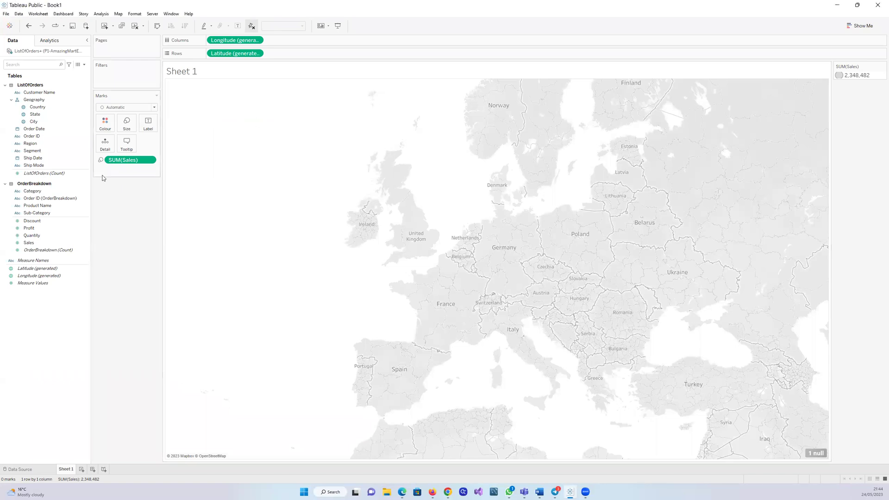
left_click(40, 122)
left_click(28, 101)
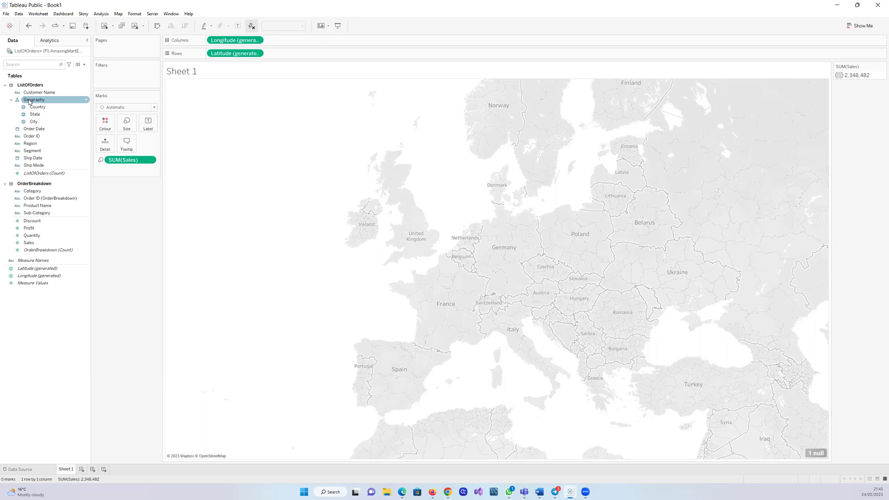
left_click_drag(29, 102, 269, 181)
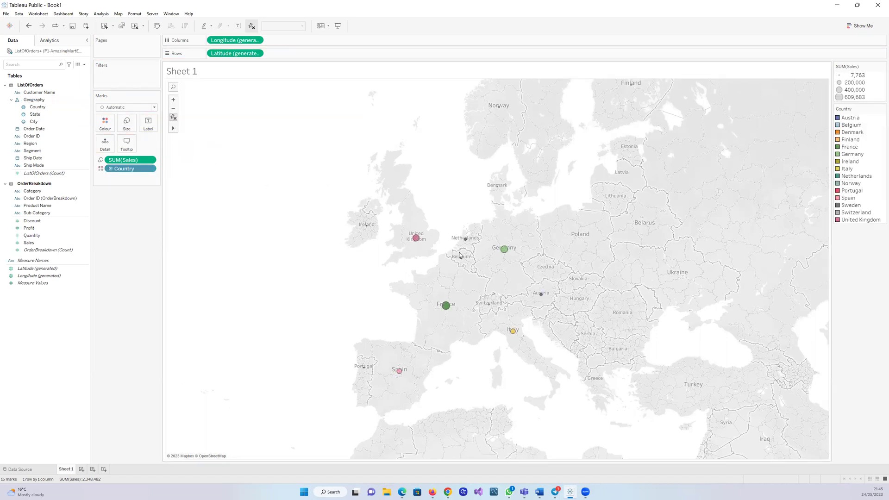
- Clear the sheet by removing Country, summed Sales, and the generated Latitude and Longitude fields
left_click_drag(125, 169, 60, 139)
left_click_drag(126, 163, 18, 175)
left_click_drag(226, 55, 26, 144)
left_click_drag(230, 41, 2, 319)
- Build a map from the Geography hierarchy and drill it down from Country to State
left_click_drag(27, 101, 272, 185)
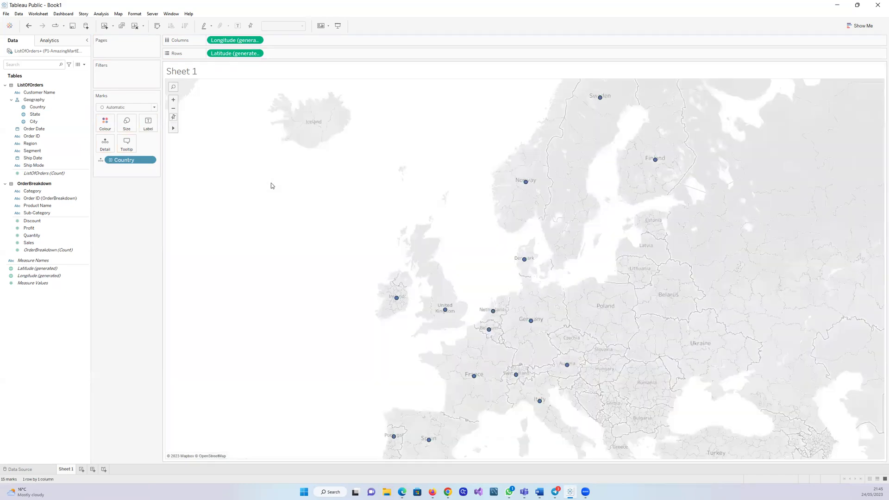
mouse_move(470, 382)
left_click(111, 160)
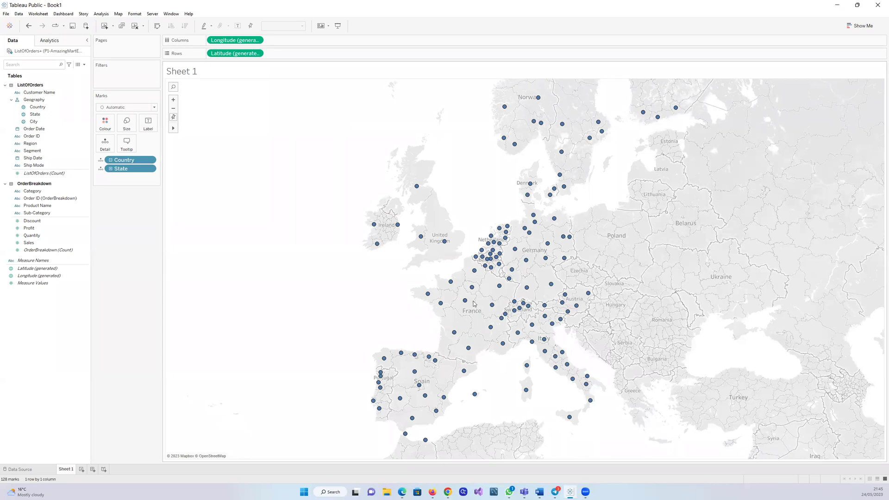
mouse_move(463, 308)
- Size the state circles by summed Sales and enlarge the marks slightly
left_click_drag(29, 244, 126, 129)
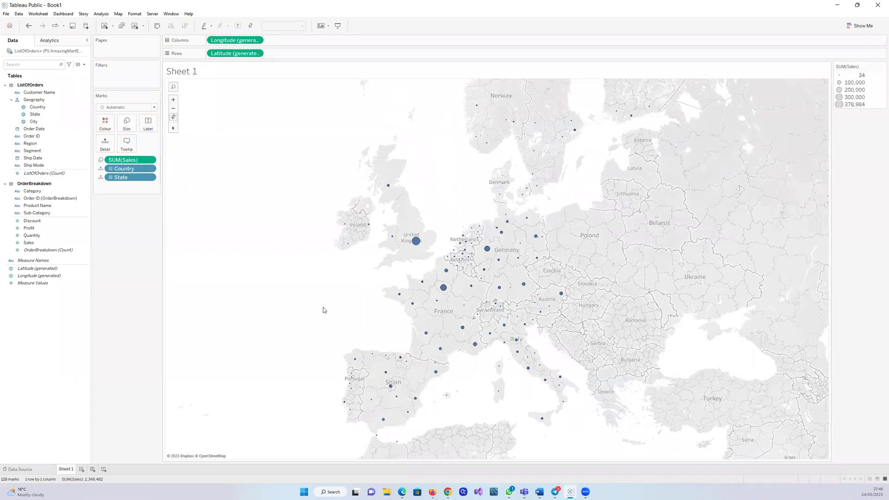
left_click(124, 133)
left_click_drag(140, 143, 150, 145)
left_click(125, 232)
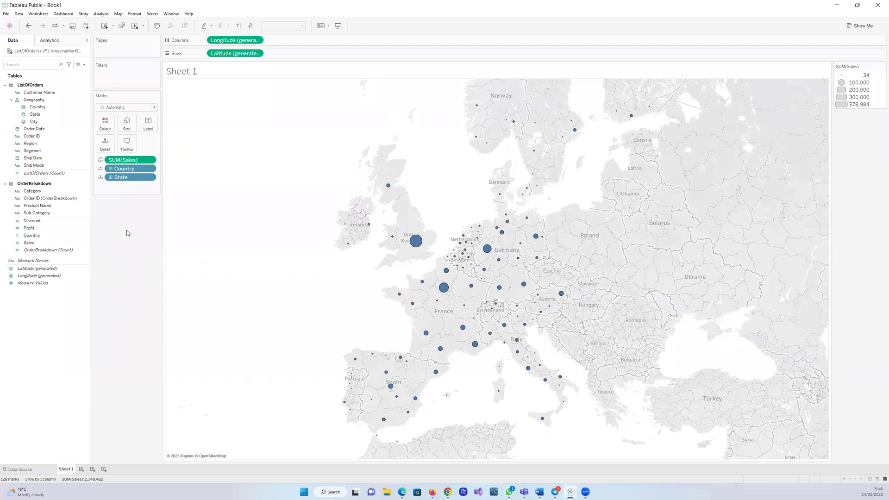
- Examine the border colour options for the map circles in the mark colour settings
left_click(105, 124)
mouse_move(414, 237)
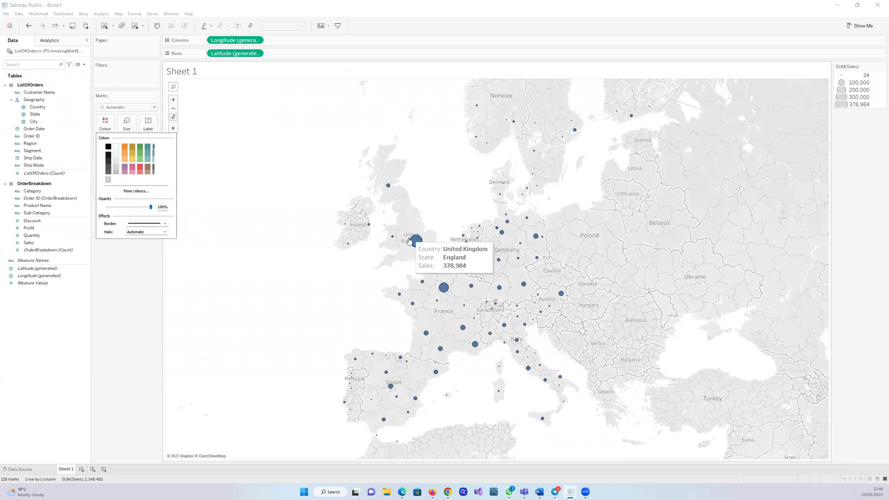
mouse_move(443, 288)
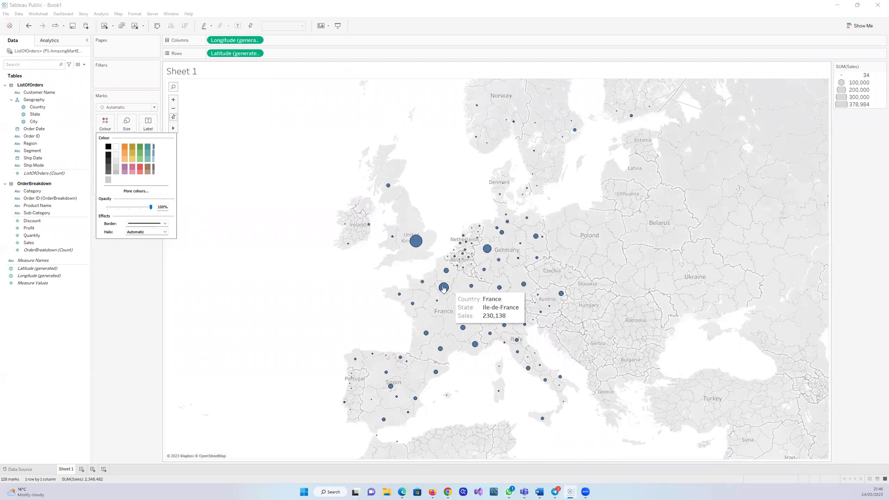
left_click(165, 232)
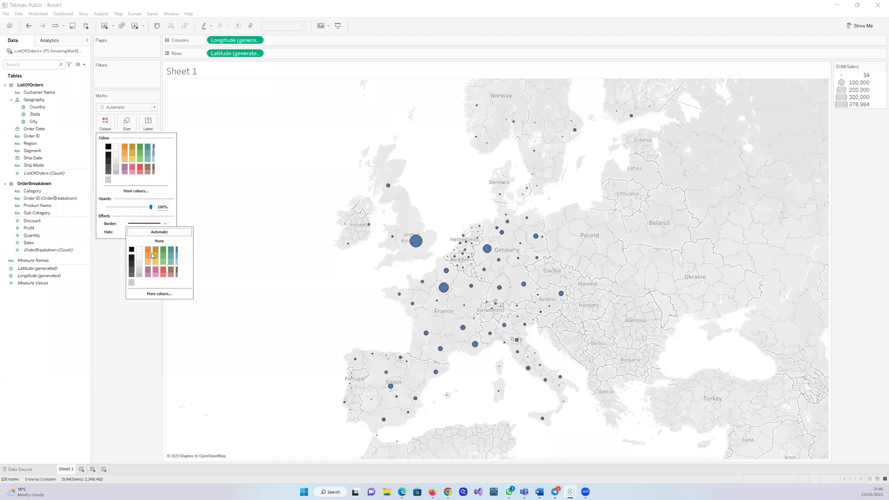
left_click(148, 253)
left_click(163, 250)
left_click(164, 271)
left_click(131, 250)
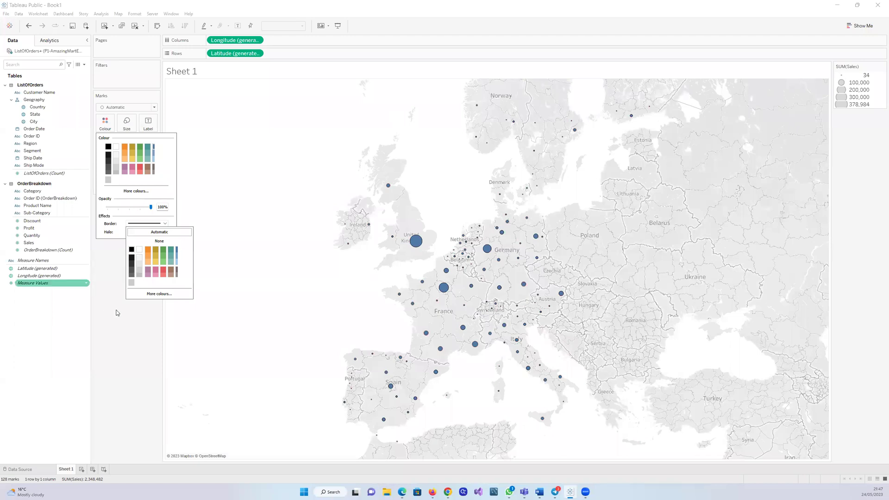
left_click(141, 315)
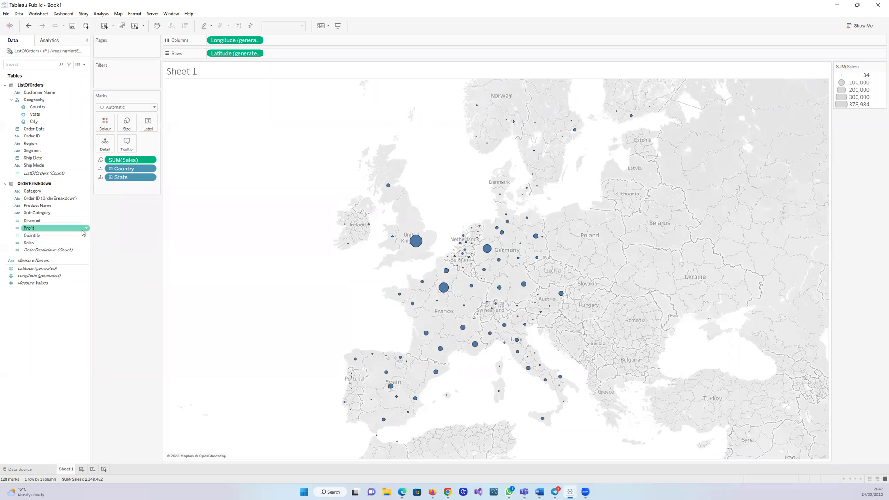
- Create a calculated field from Profit with the formula SUM([Profit]) / SUM([Sales])
left_click(83, 230)
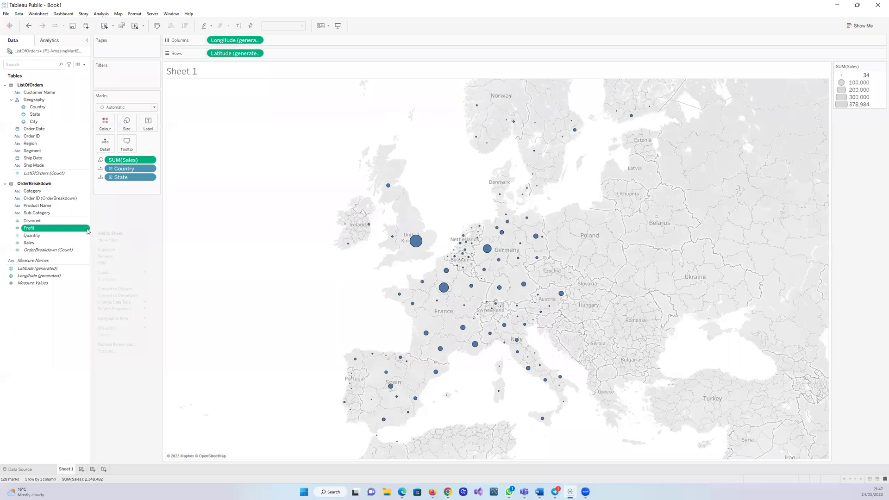
left_click(87, 229)
mouse_move(116, 273)
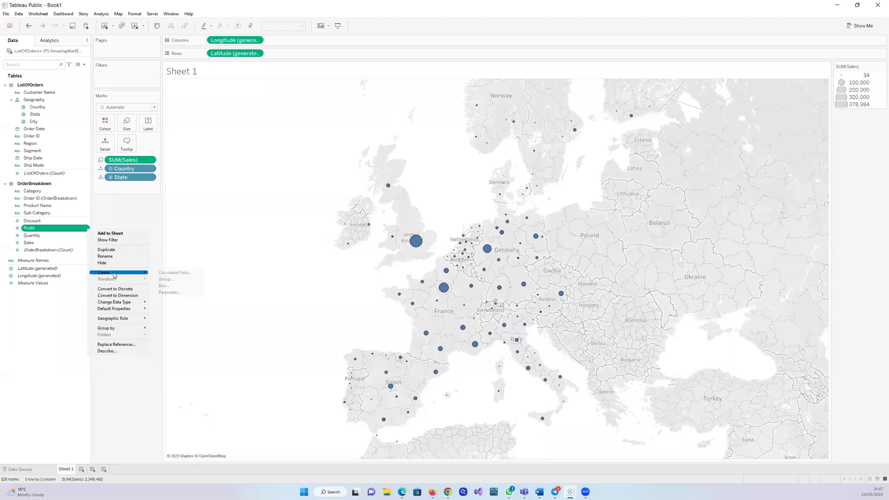
left_click(160, 273)
left_click(221, 113)
type("SUM([Profit")
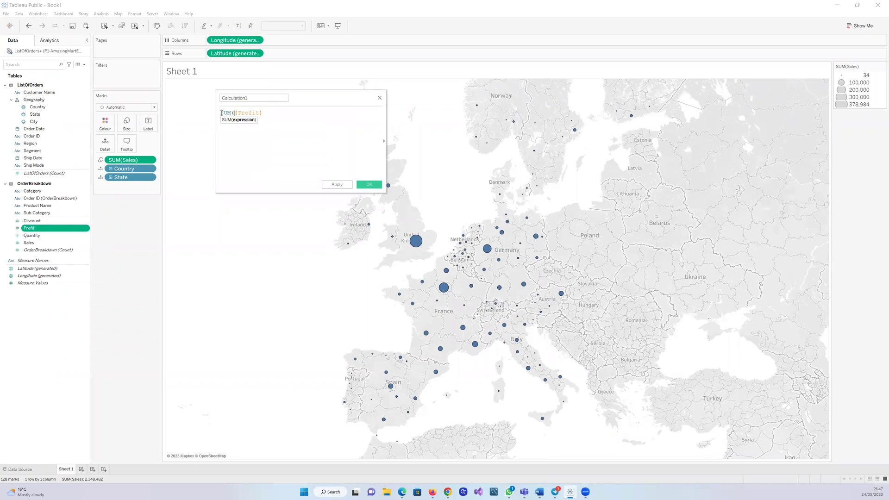
left_click(291, 112)
type(")")
type("/SUM")
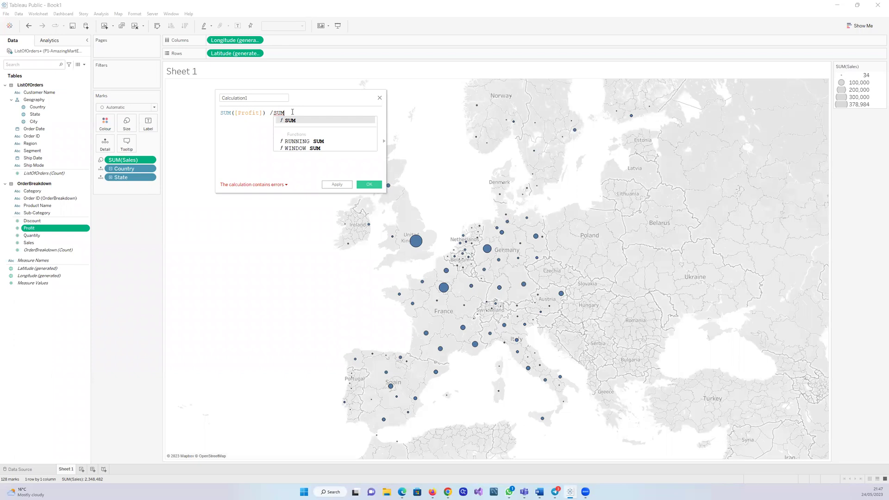
type("(")
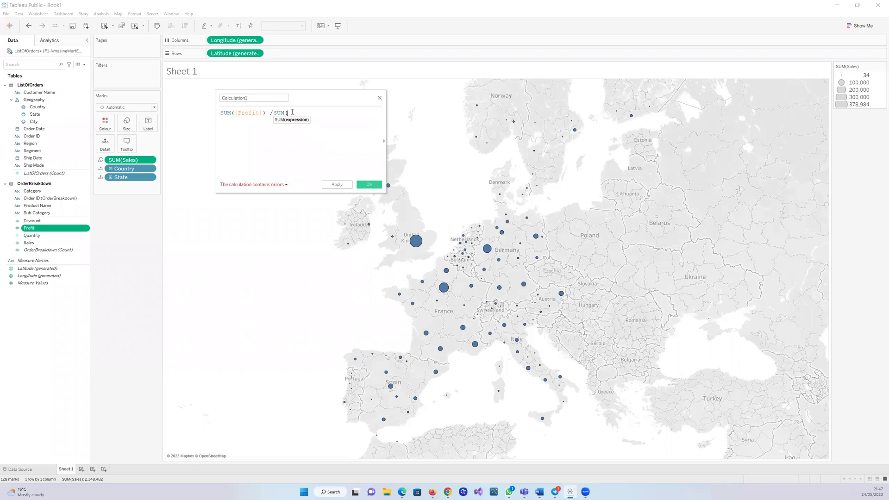
type("[")
key("BackSpace")
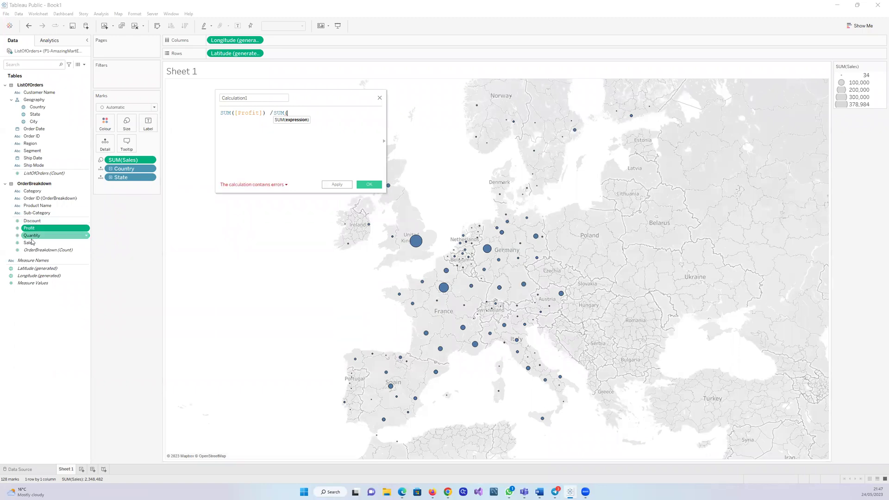
left_click_drag(31, 246, 295, 113)
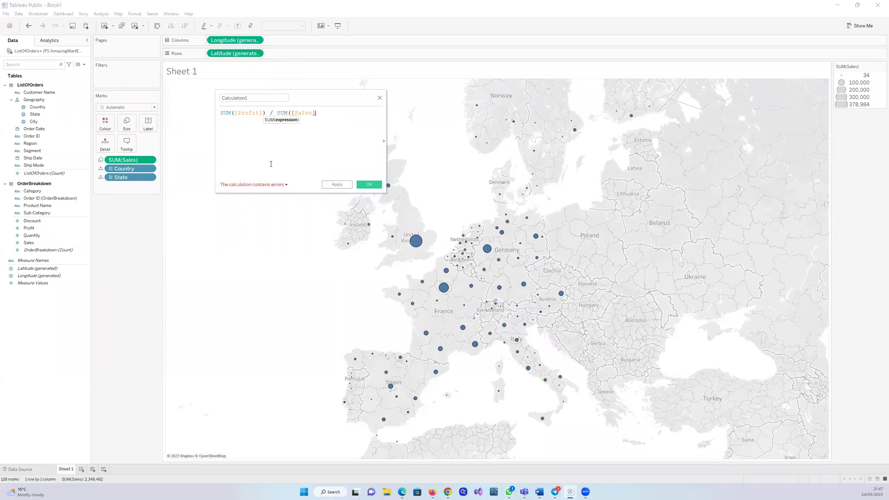
type(")")
- Name the calculated field Profit Margin and save it
left_click(260, 100)
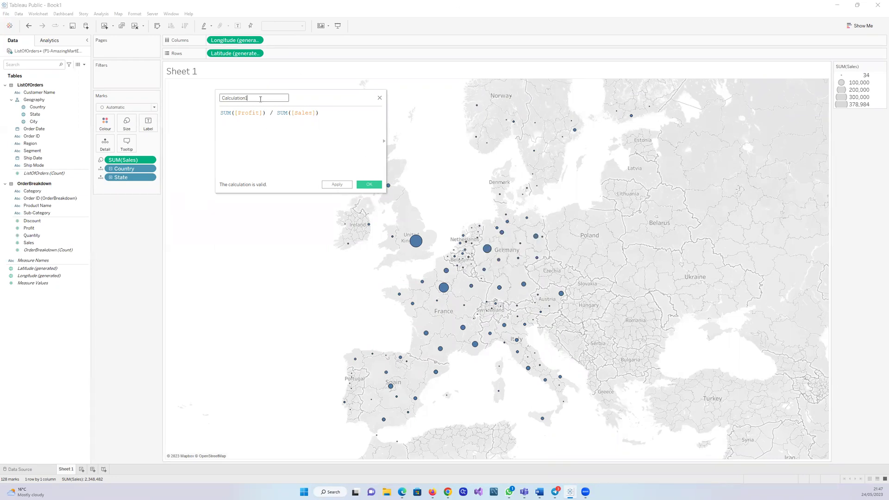
key("BackSpace")
key("BackSpace")
key("BackSpace")
key("BackSpace")
key("BackSpace")
key("BackSpace")
key("BackSpace")
key("BackSpace")
key("BackSpace")
key("BackSpace")
key("BackSpace")
type("Profit MA")
key("BackSpace")
key("BackSpace")
key("BackSpace")
key("BackSpace")
type("argin")
left_click(369, 185)
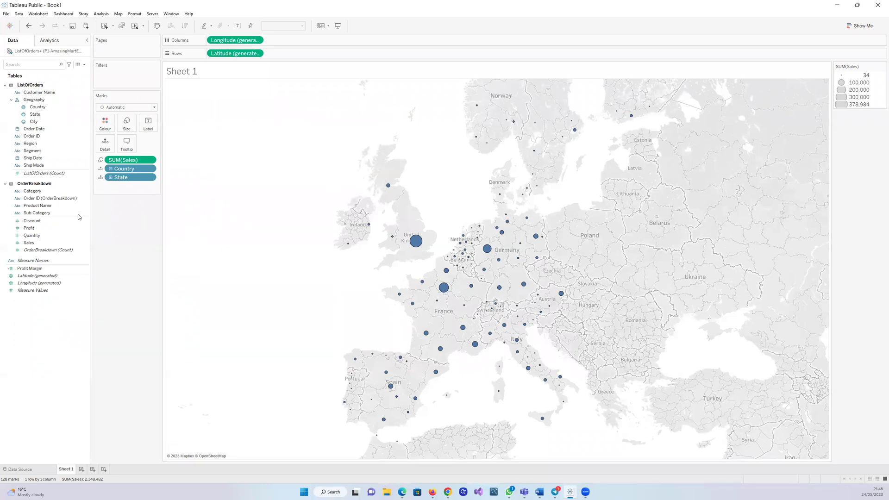
left_click(68, 230)
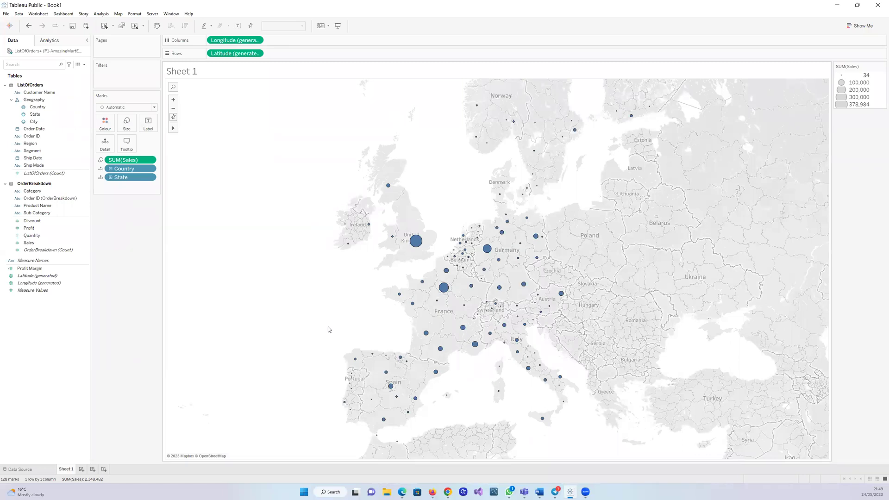
- Colour the state circles by Profit Margin and stack the Sales and Profit Margin legends beneath the Marks card
left_click(29, 269)
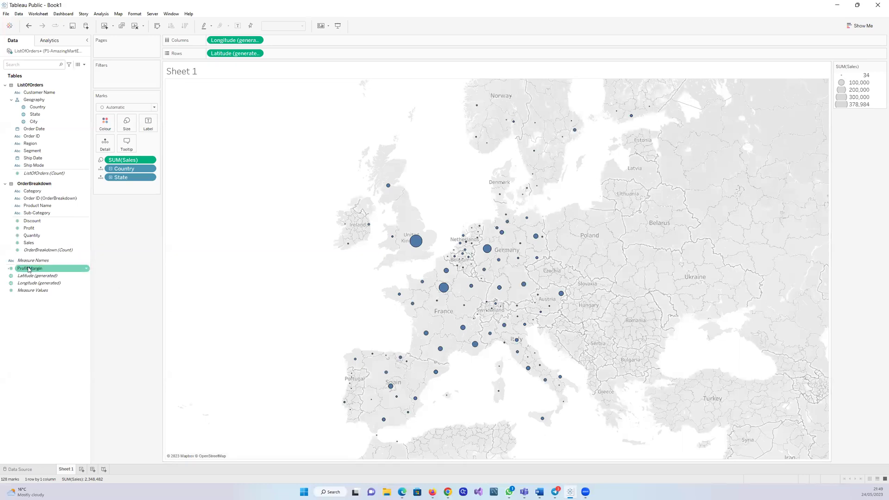
left_click_drag(29, 270, 104, 123)
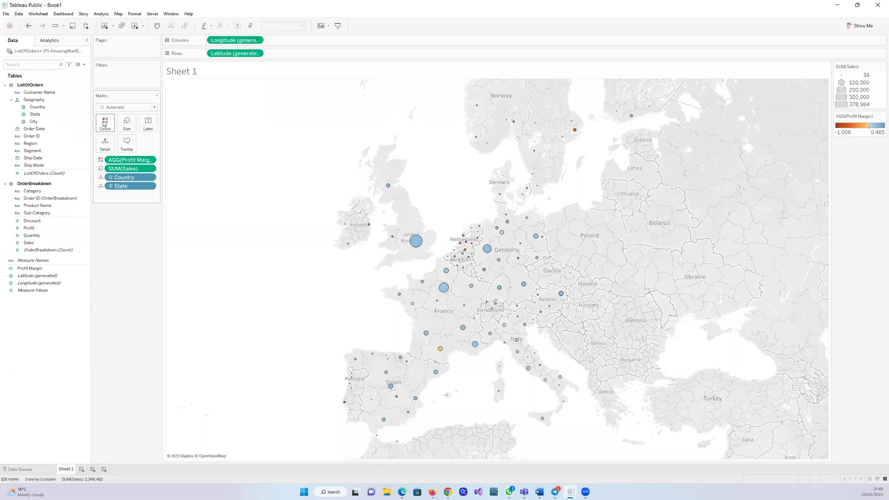
mouse_move(420, 241)
left_click_drag(163, 311, 146, 311)
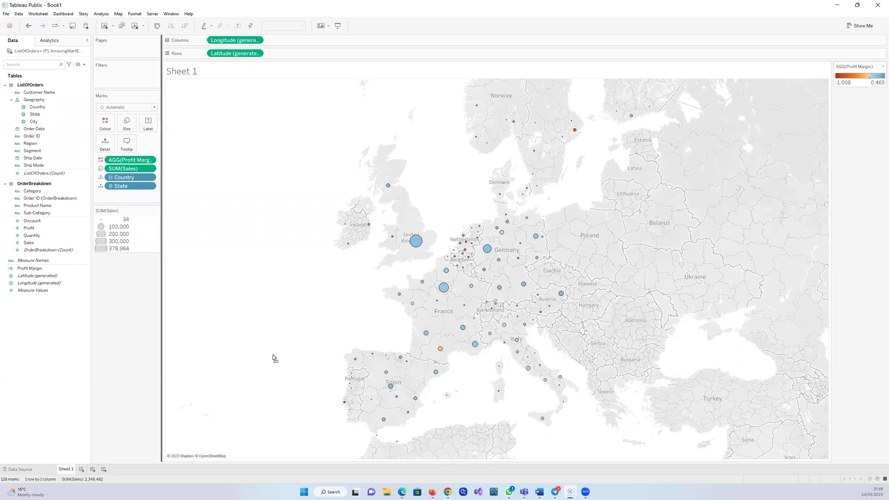
left_click_drag(176, 454, 106, 402)
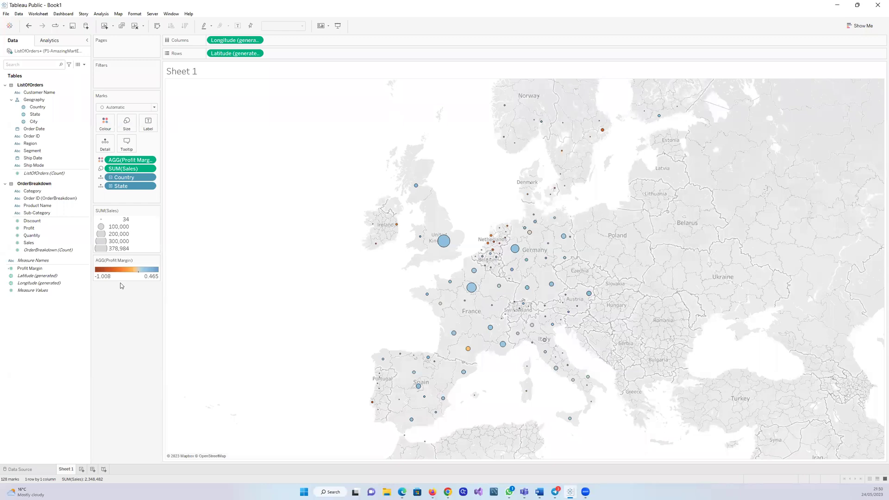
- Change the Profit Margin colour palette to Red-Blue Diverging
left_click(157, 262)
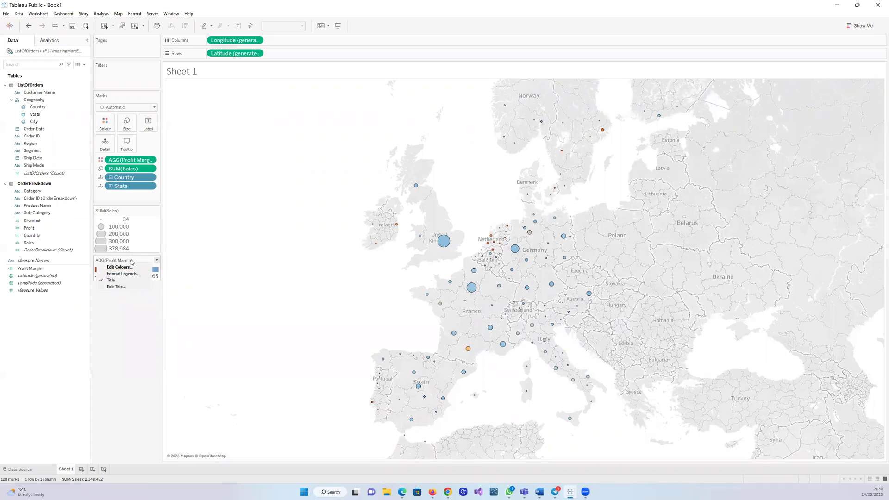
left_click(119, 267)
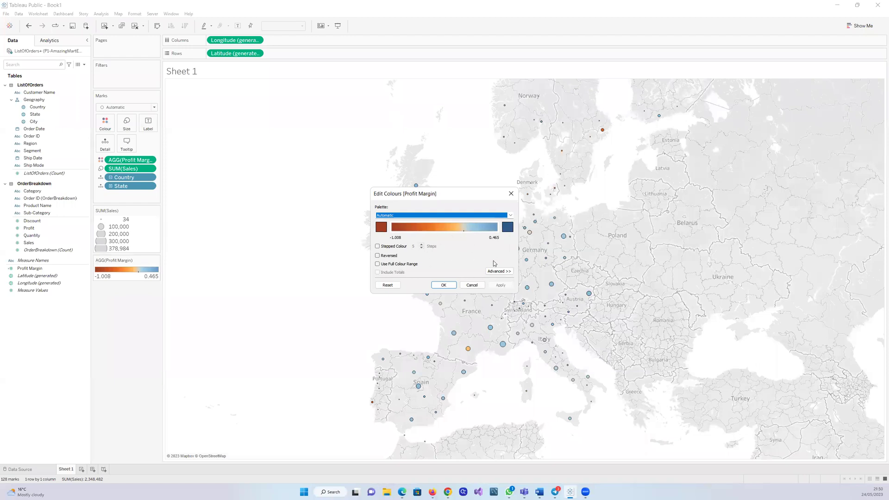
left_click(510, 216)
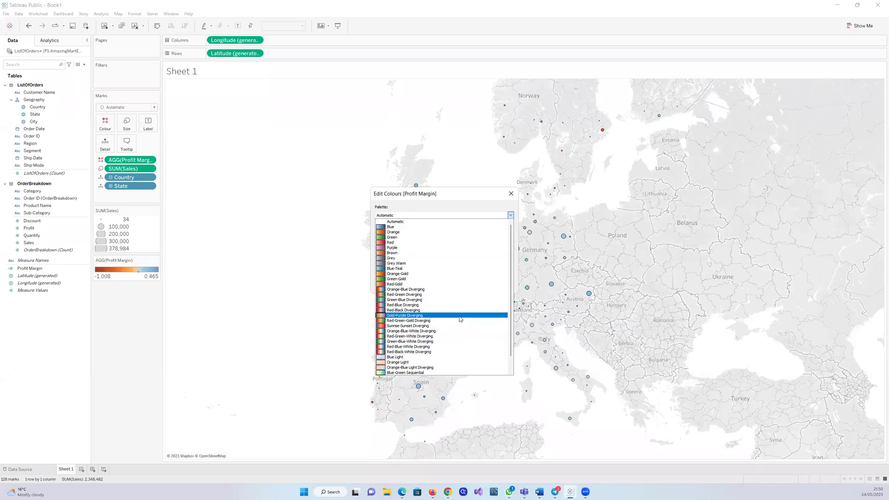
left_click(396, 306)
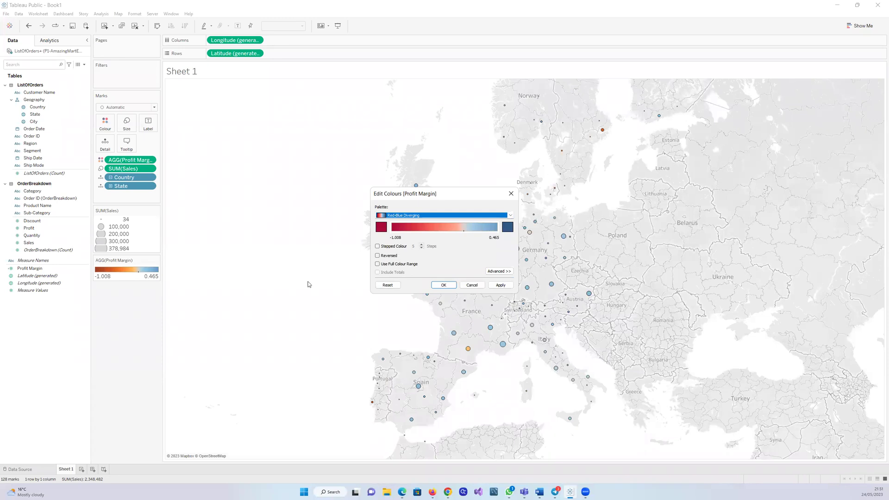
left_click(499, 286)
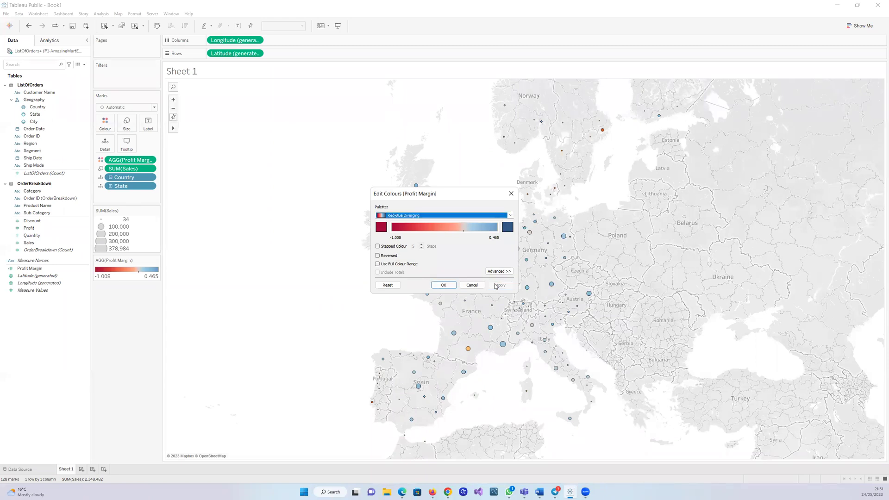
left_click(443, 285)
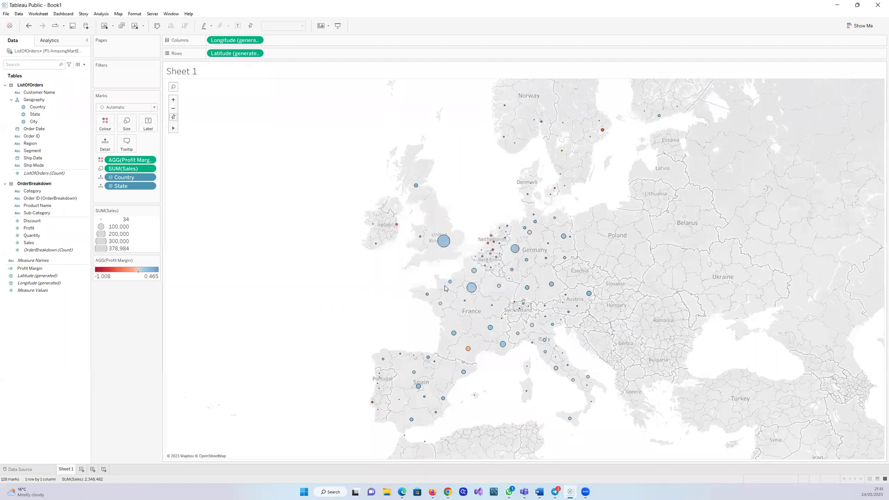
mouse_move(464, 294)
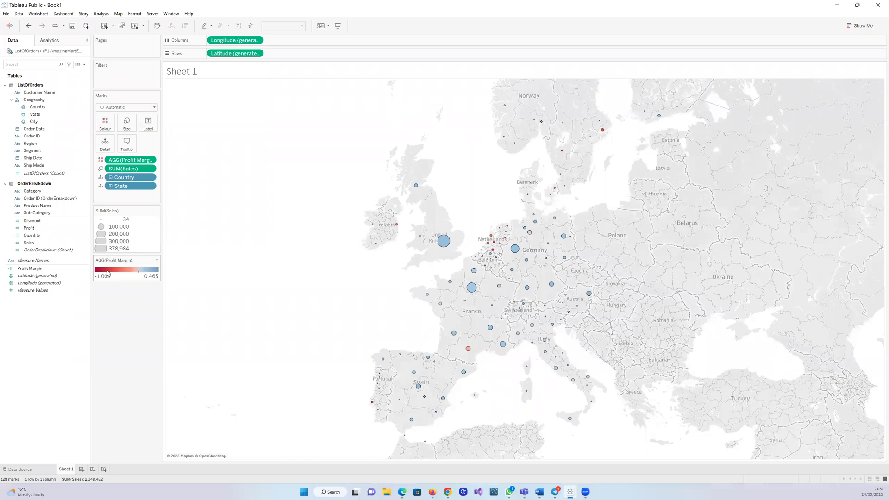
- Try a Profit Margin colour range with a start of -0.5 and an end of 0.5, and close the colour settings without applying it
left_click(157, 261)
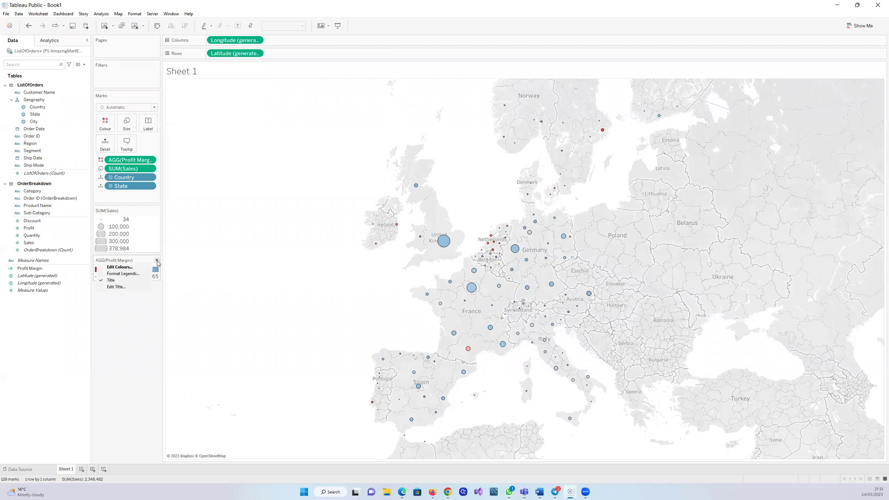
left_click(130, 268)
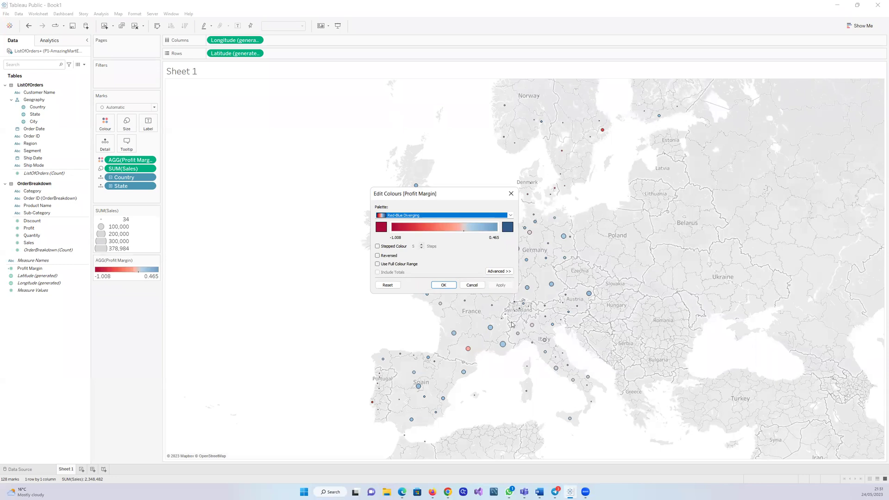
left_click(496, 272)
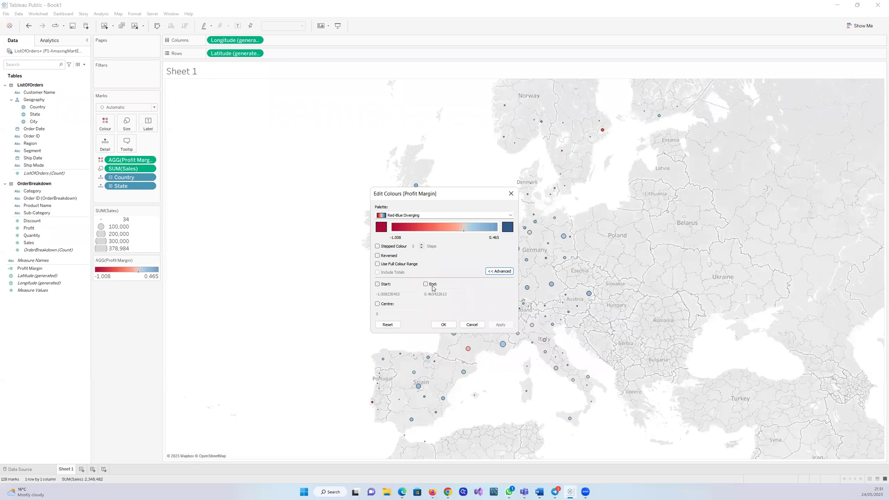
left_click(377, 283)
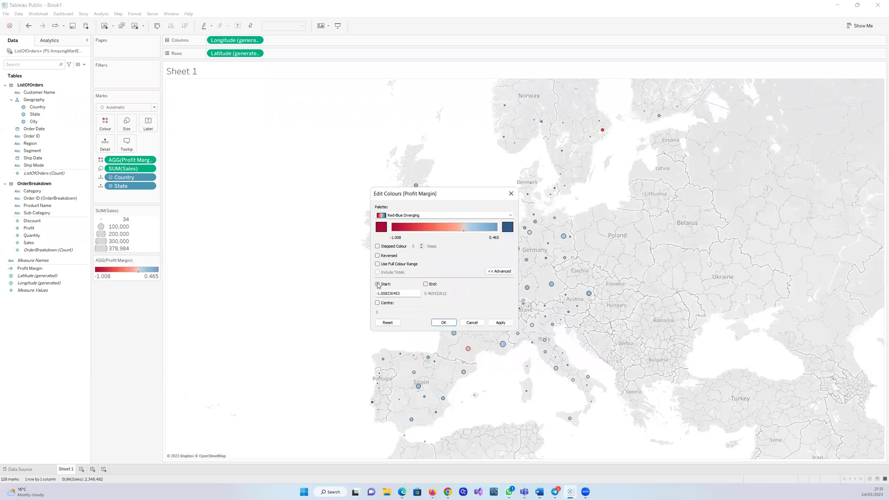
left_click(426, 285)
key("BackSpace")
key("BackSpace")
key("BackSpace")
key("BackSpace")
key("BackSpace")
key("BackSpace")
key("BackSpace")
left_click(460, 294)
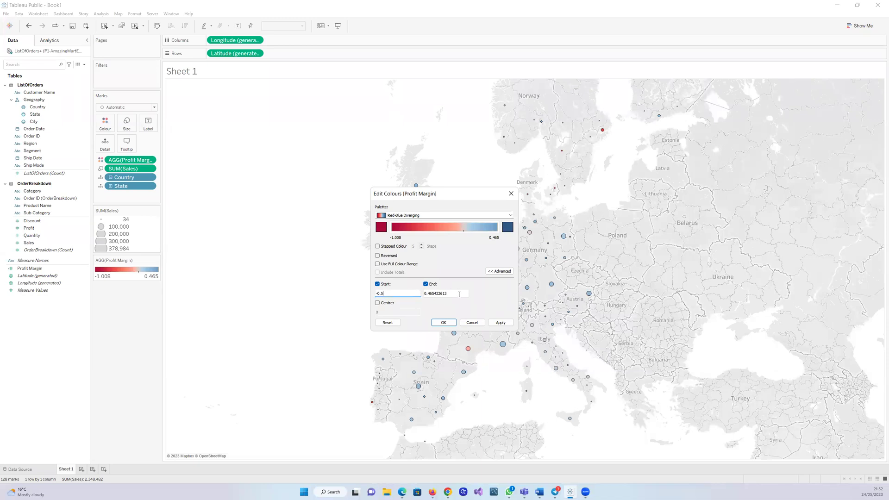
key("BackSpace")
key("BackSpace")
key("BackSpace")
key("BackSpace")
key("BackSpace")
key("BackSpace")
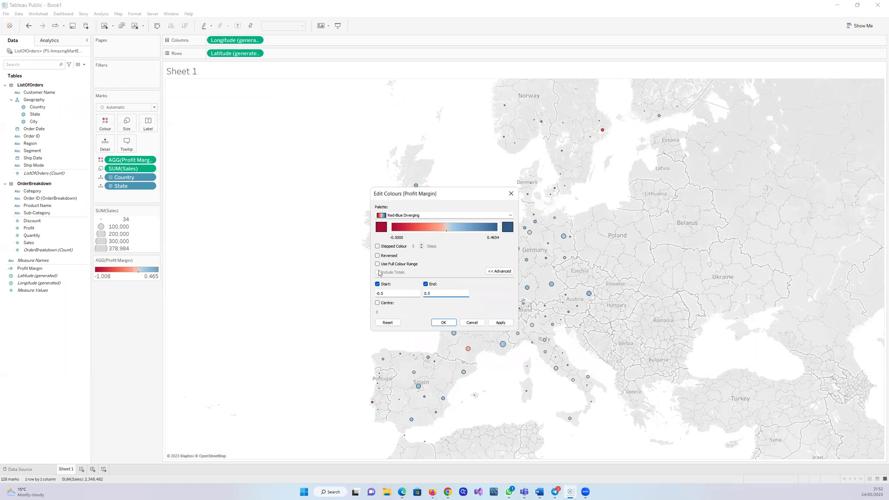
left_click(510, 195)
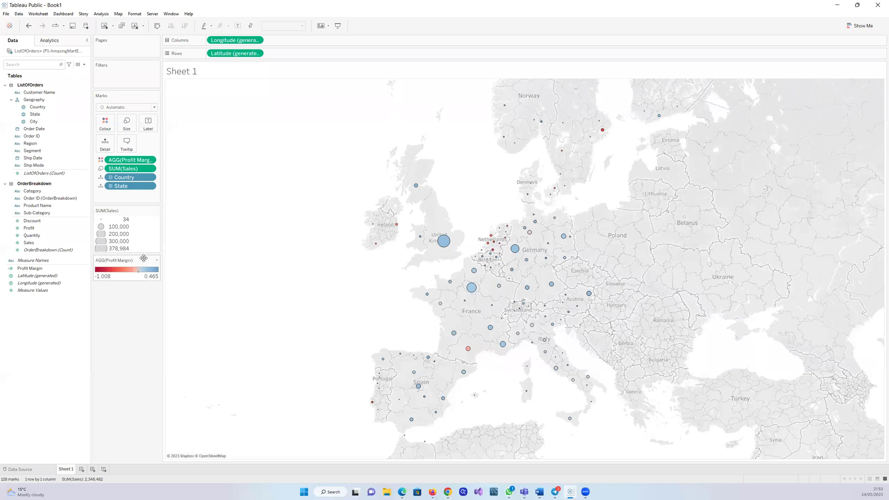
- Remove Profit Margin from the mark colours, add it back, and place its legend beneath the Sales legend
left_click_drag(125, 162, 19, 355)
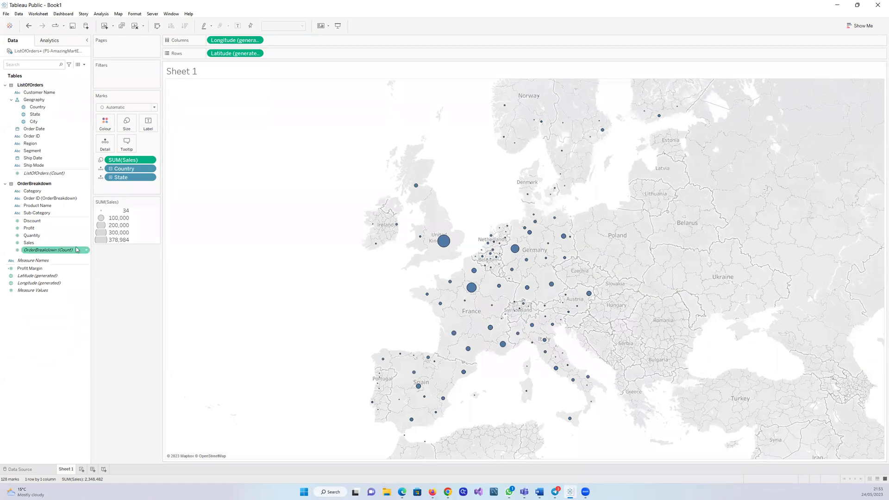
left_click_drag(30, 268, 104, 122)
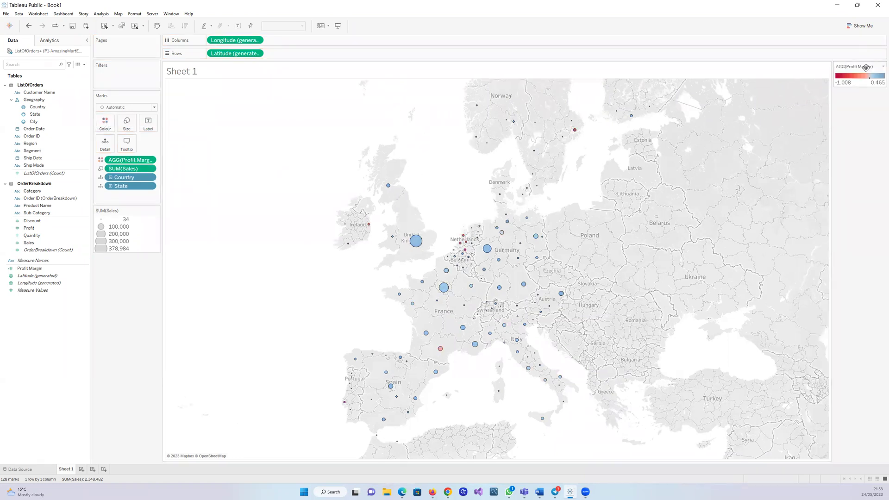
left_click_drag(856, 74, 469, 263)
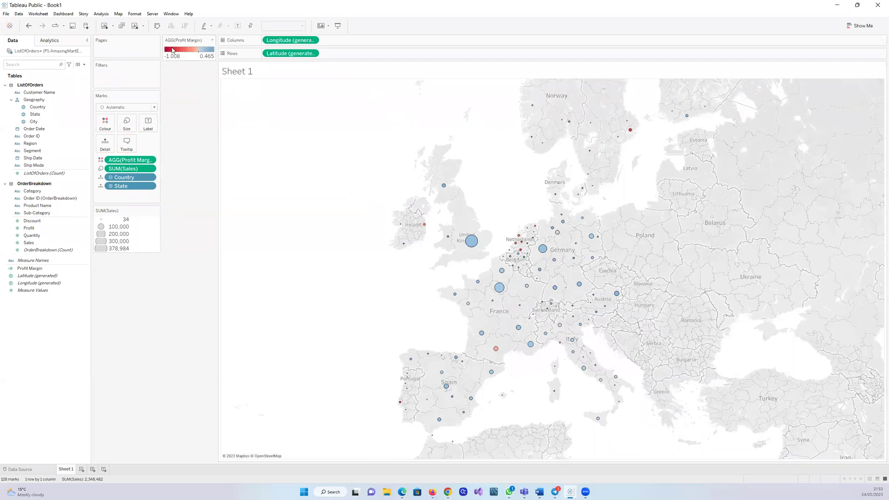
left_click_drag(174, 39, 102, 324)
left_click_drag(105, 292, 104, 292)
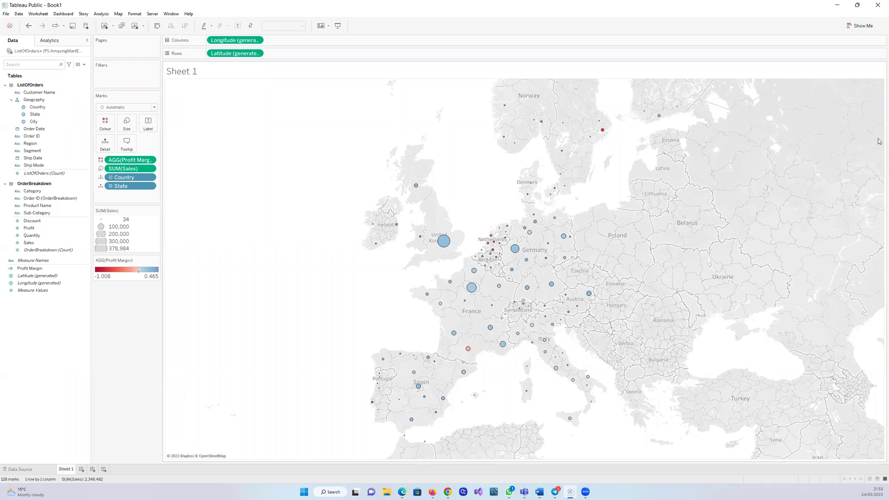
- Shrink the map view in both width and height so it fills only part of the sheet
left_click_drag(882, 142, 668, 150)
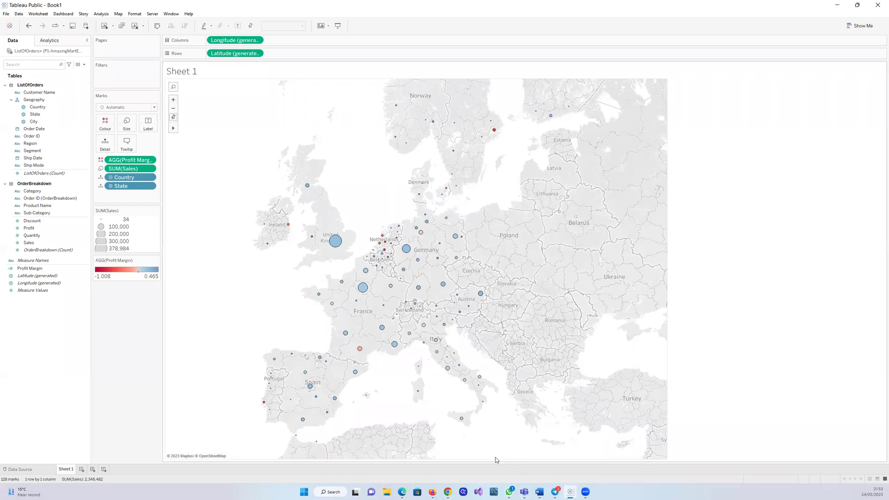
left_click_drag(496, 461, 491, 355)
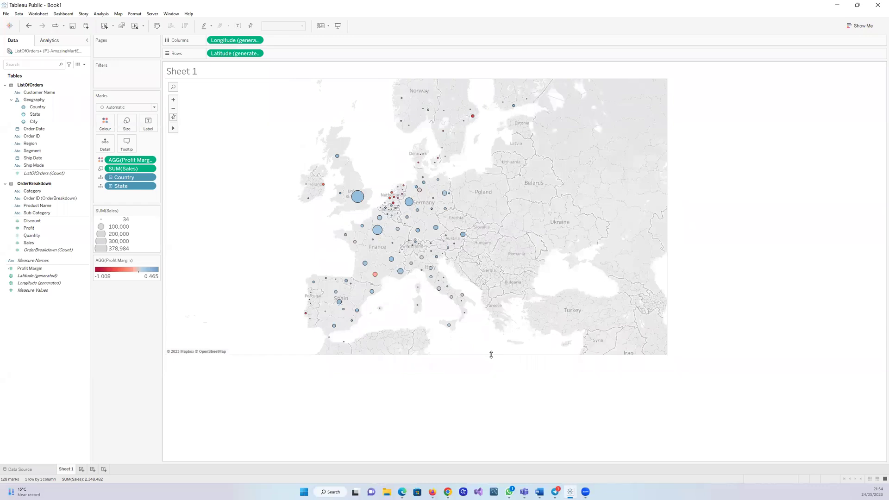
left_click_drag(666, 187, 576, 197)
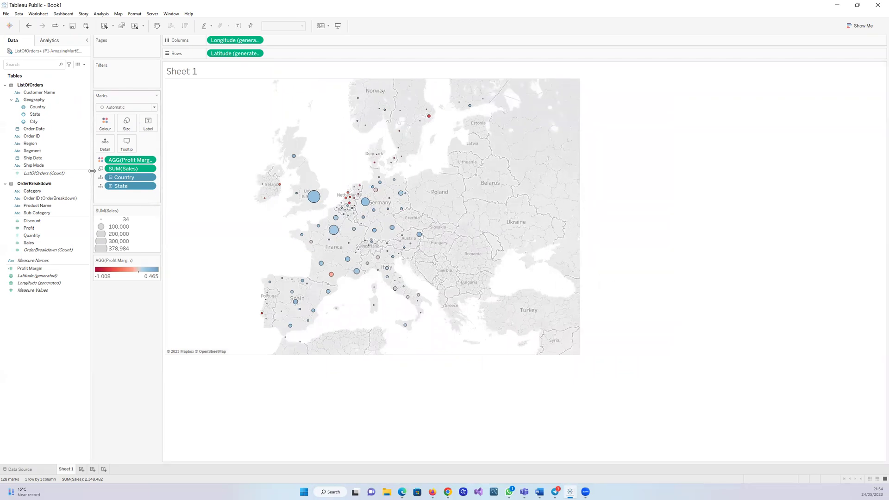
- Enable custom start and end values for the Profit Margin colour range and set the start to -0.5
left_click(40, 263)
mouse_move(390, 251)
left_click(157, 262)
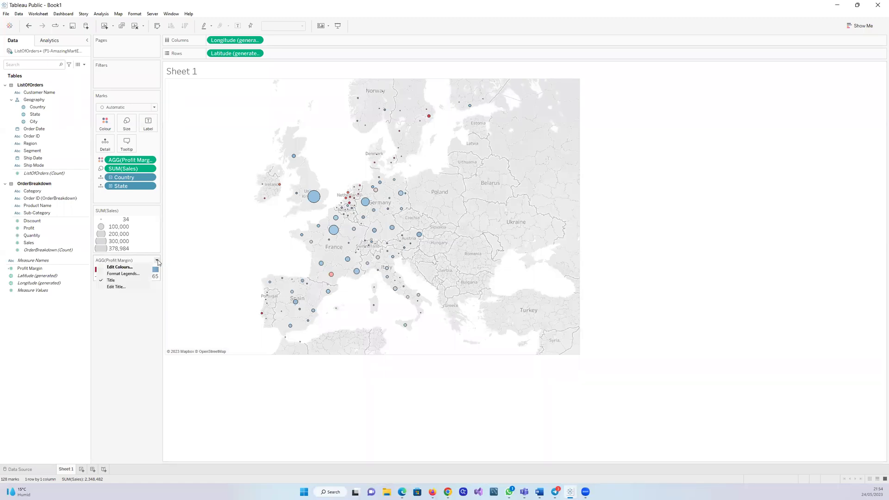
left_click(157, 262)
left_click(157, 262)
left_click(131, 271)
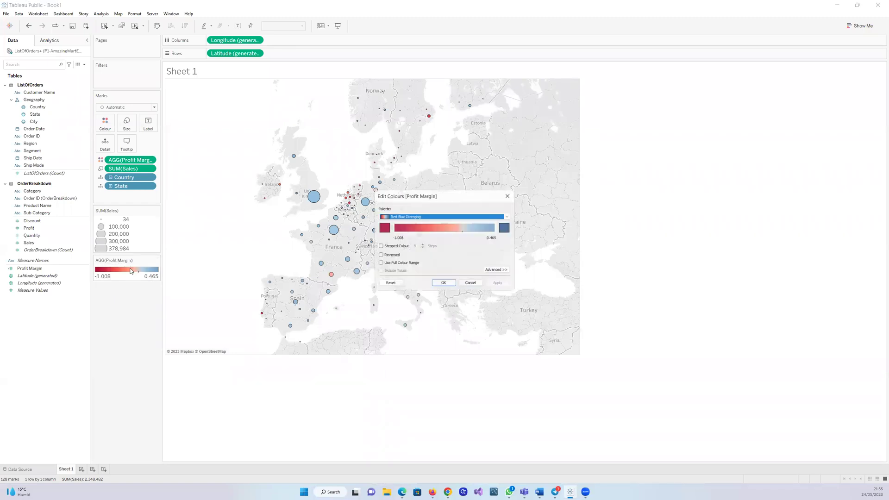
left_click(492, 272)
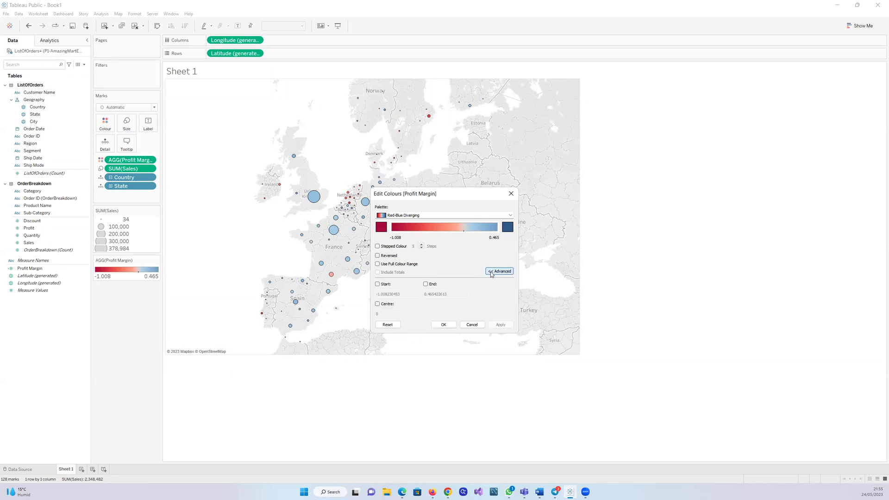
left_click(378, 284)
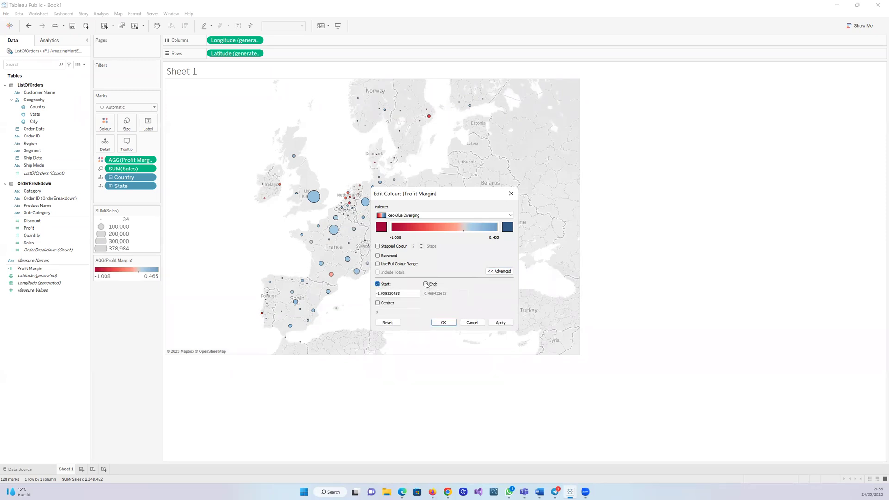
left_click(426, 284)
key("BackSpace")
key("BackSpace")
key("BackSpace")
key("BackSpace")
key("BackSpace")
key("BackSpace")
key("BackSpace")
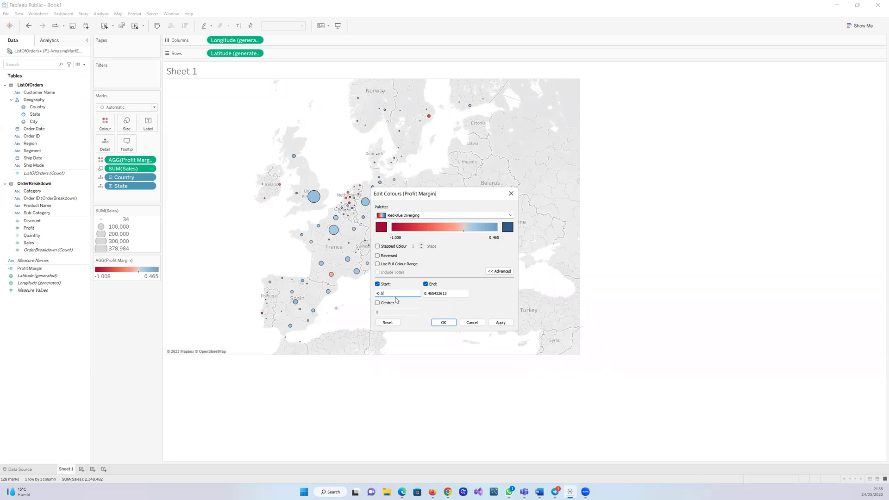
- Set the end of the Profit Margin colour range to 0.5 and apply the colour settings
left_click(458, 295)
key("BackSpace")
key("BackSpace")
key("BackSpace")
key("BackSpace")
key("BackSpace")
key("BackSpace")
key("BackSpace")
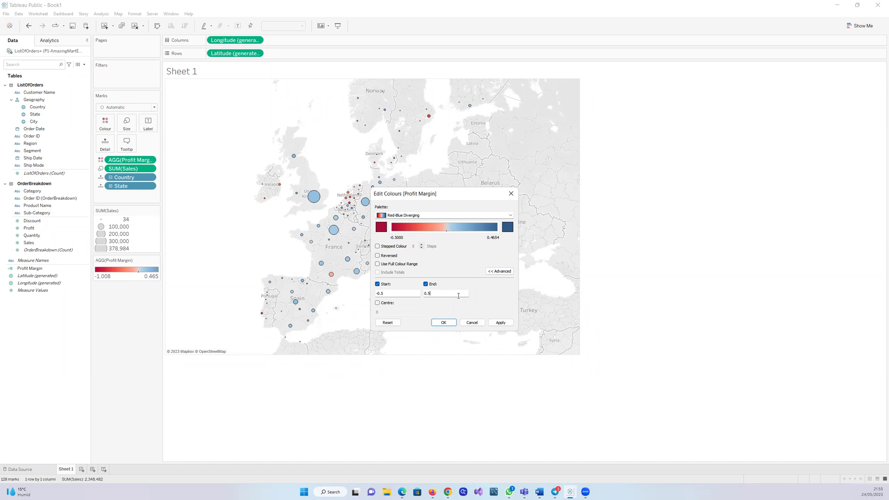
left_click(503, 324)
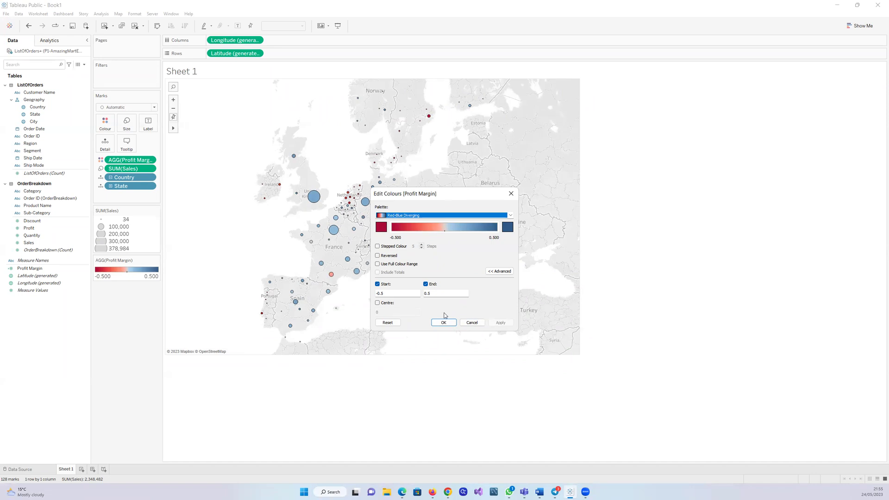
left_click(444, 322)
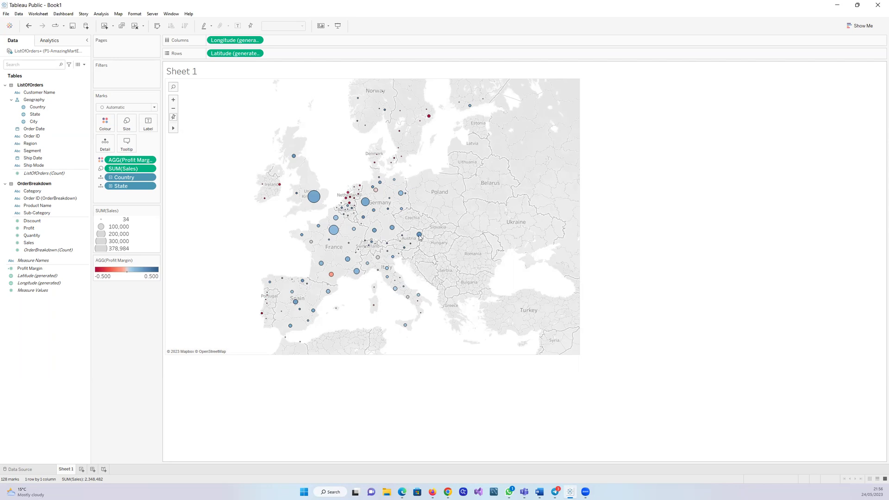
- Try a filter on the years of Order Date with all years selected, and remove it from the filters
left_click(38, 107)
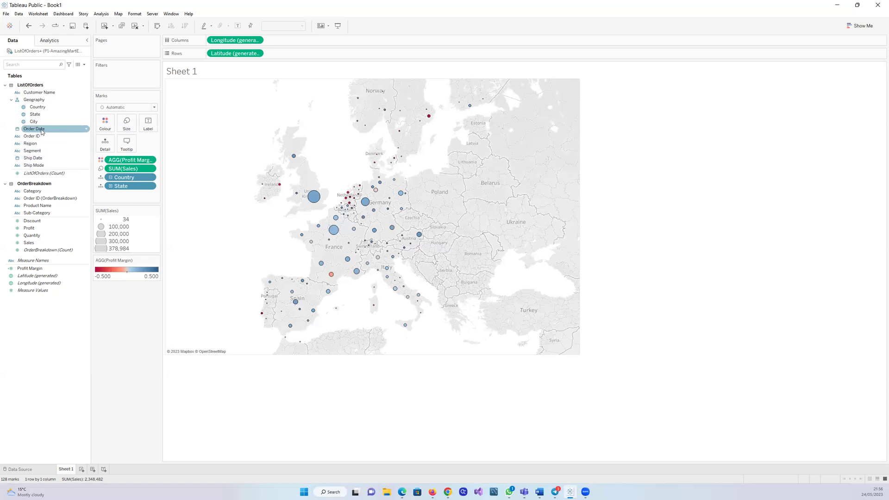
left_click_drag(39, 132, 115, 82)
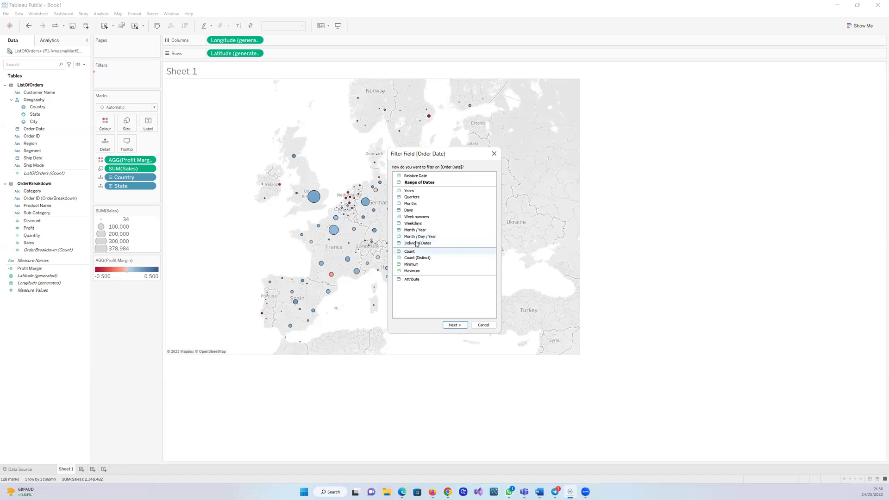
left_click(411, 191)
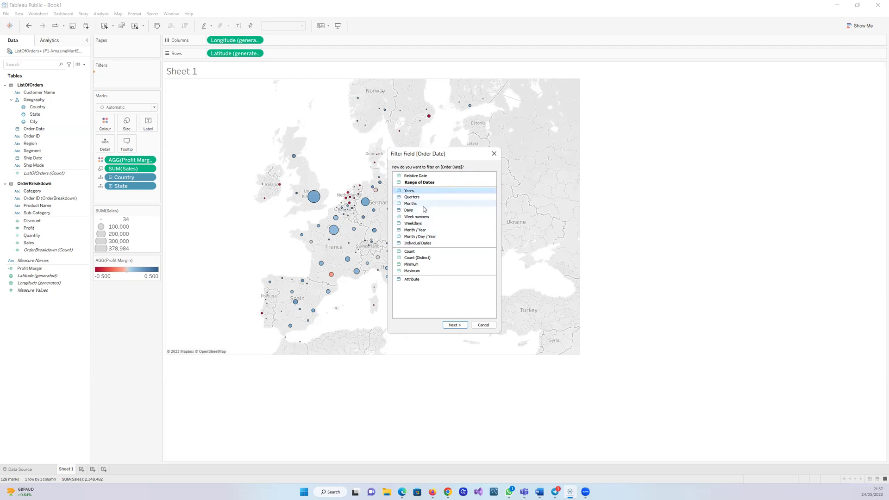
left_click(455, 328)
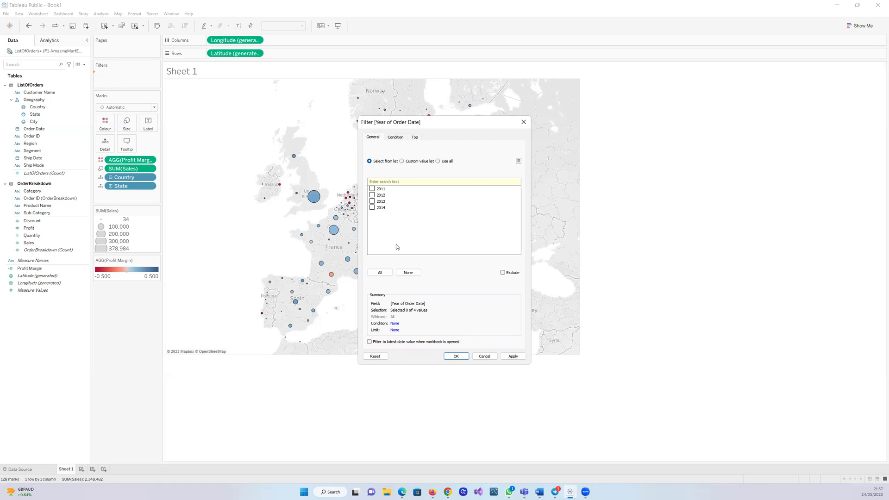
left_click(380, 273)
left_click(513, 356)
left_click(457, 357)
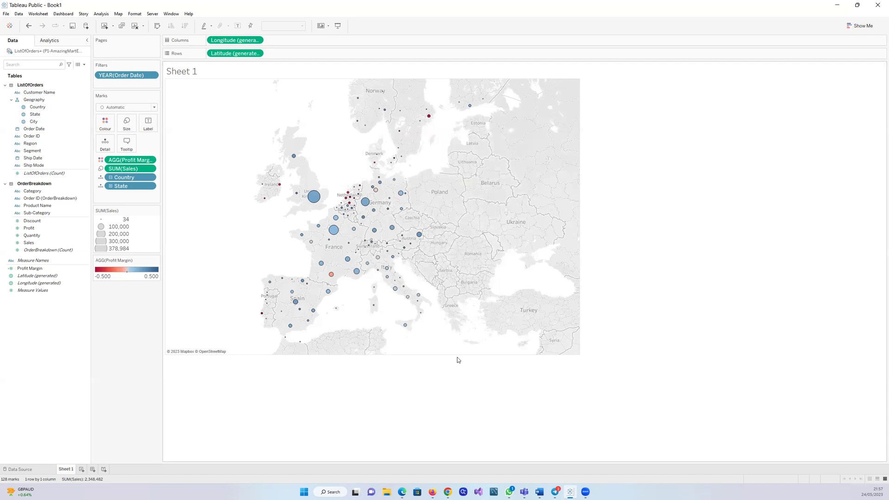
left_click_drag(133, 73, 28, 131)
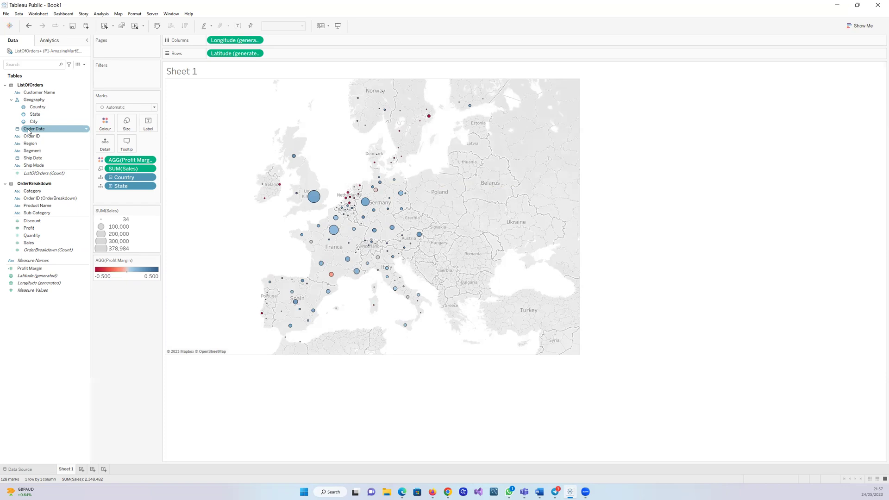
- Add a filter on the months of Order Date with all months selected
left_click_drag(28, 131, 113, 80)
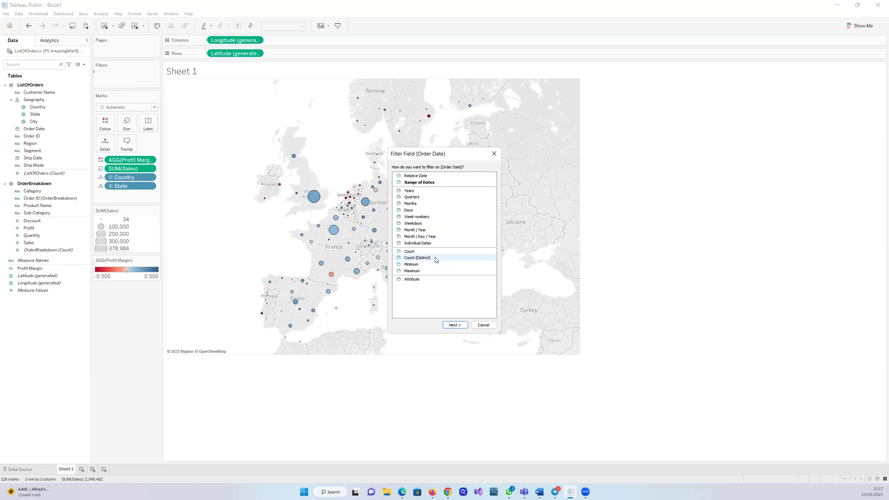
left_click(410, 204)
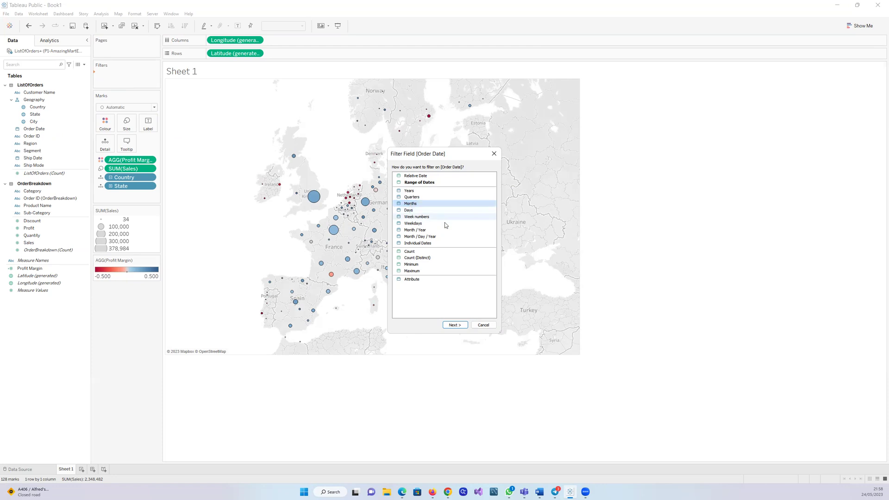
left_click(454, 325)
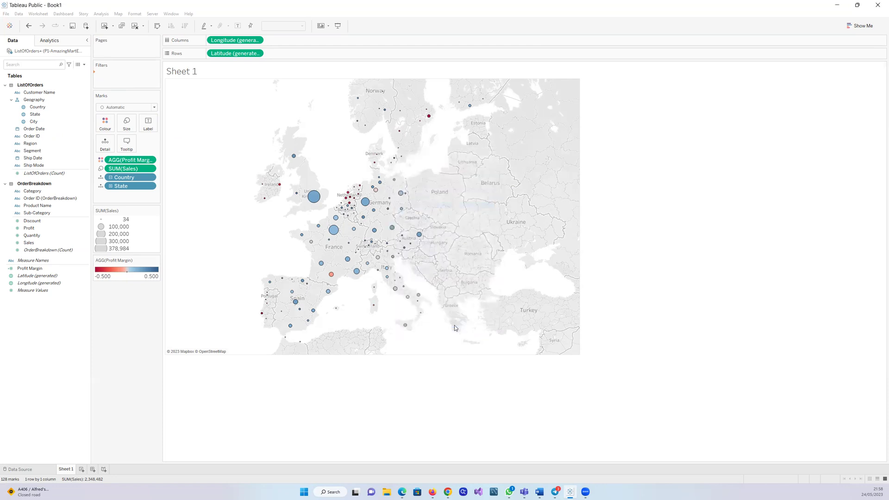
scroll(410, 225, "down", 1)
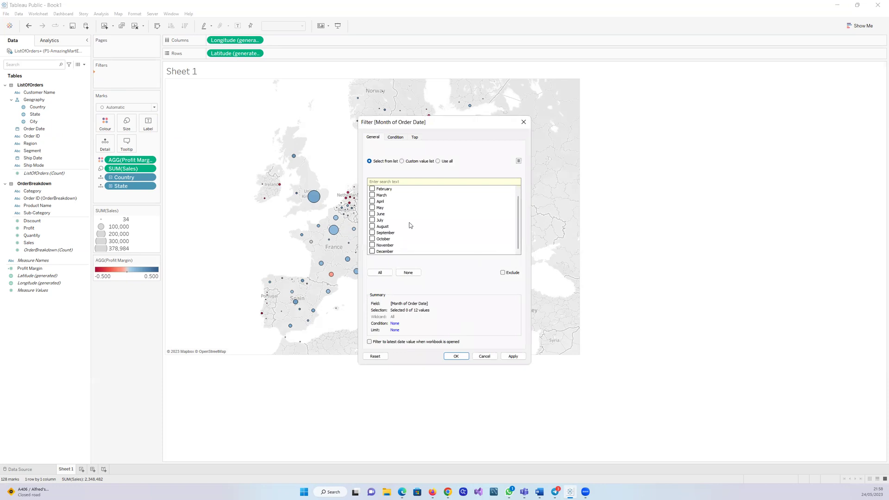
scroll(410, 226, "up", 1)
left_click(379, 274)
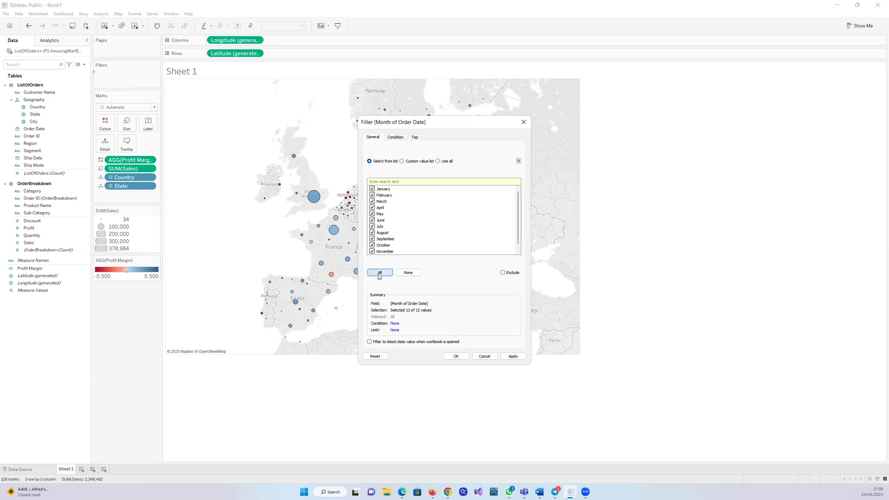
left_click(514, 357)
left_click(456, 356)
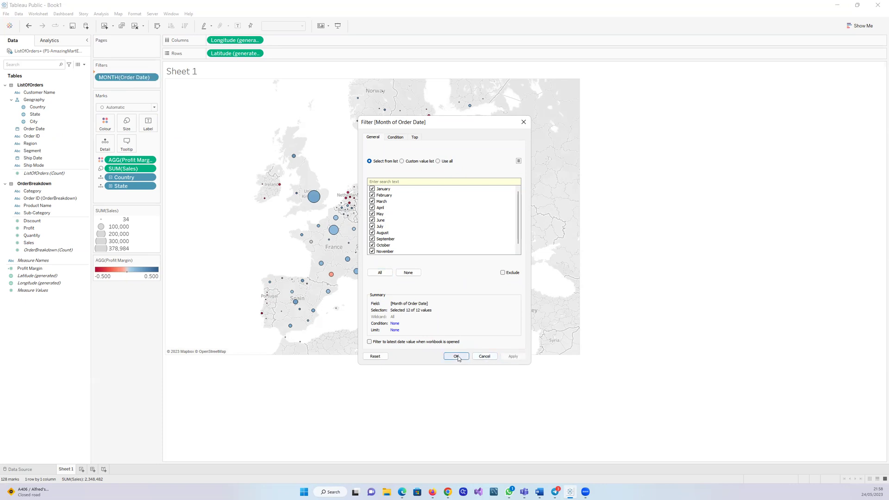
- Show the Order Date month filter, try it with only January, February and April selected, and remove it
left_click(152, 76)
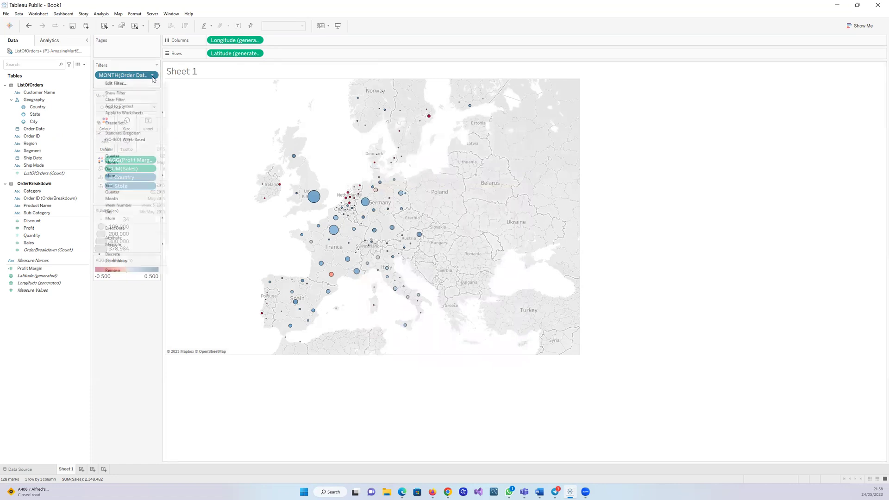
left_click(124, 94)
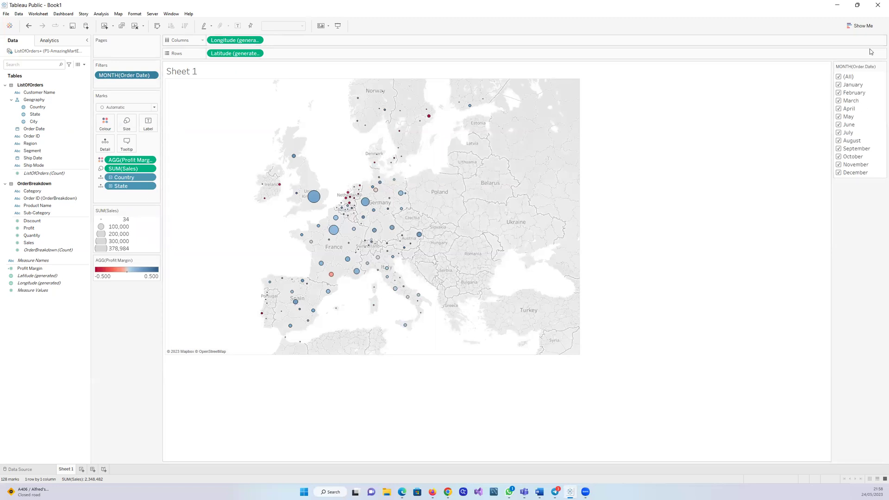
left_click(839, 77)
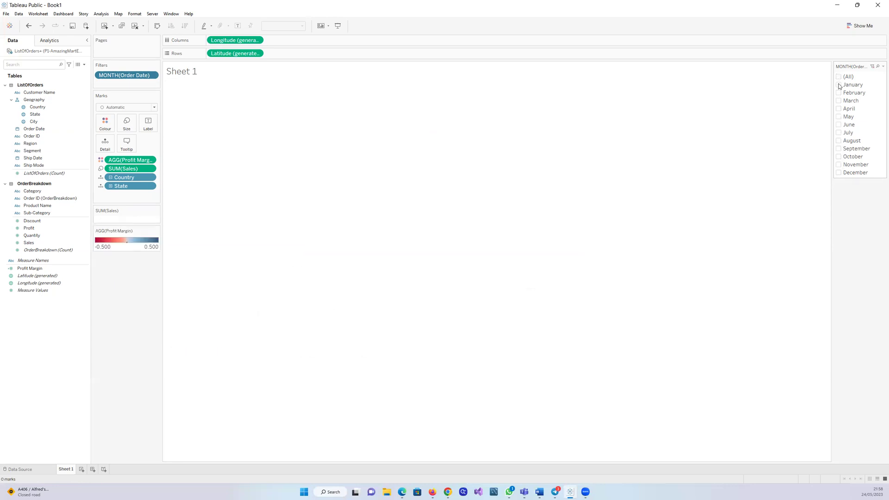
left_click(838, 85)
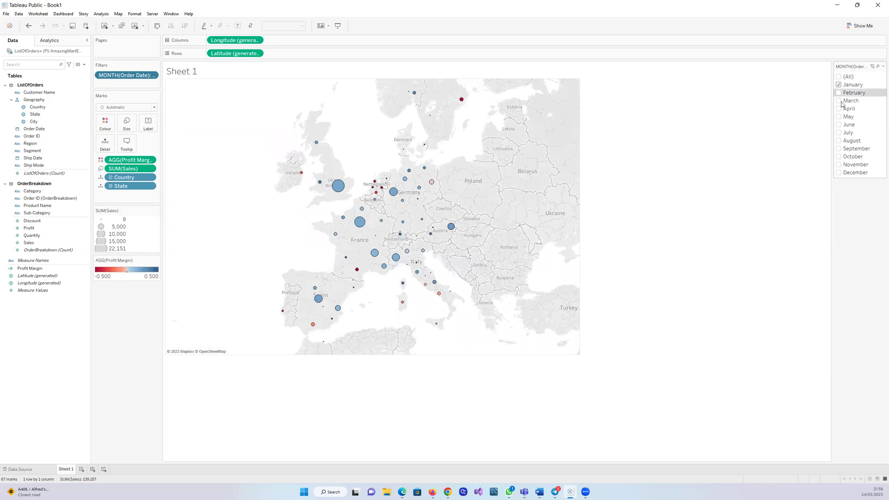
left_click(839, 93)
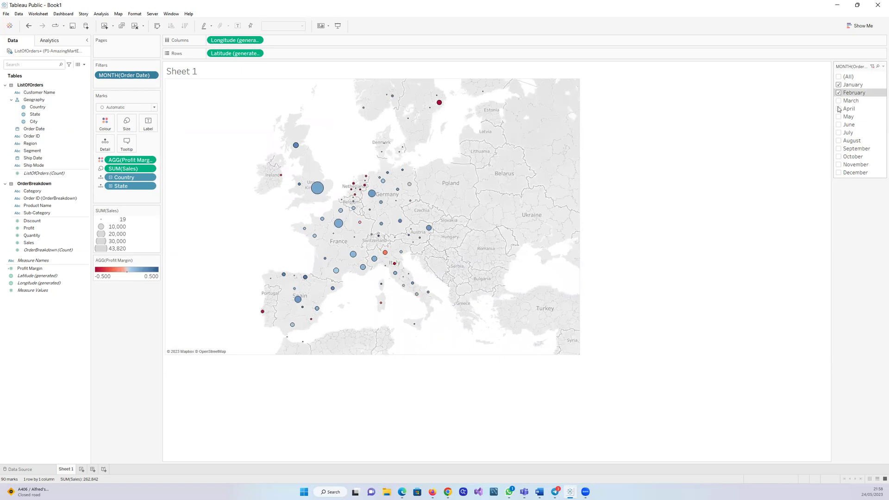
left_click(839, 109)
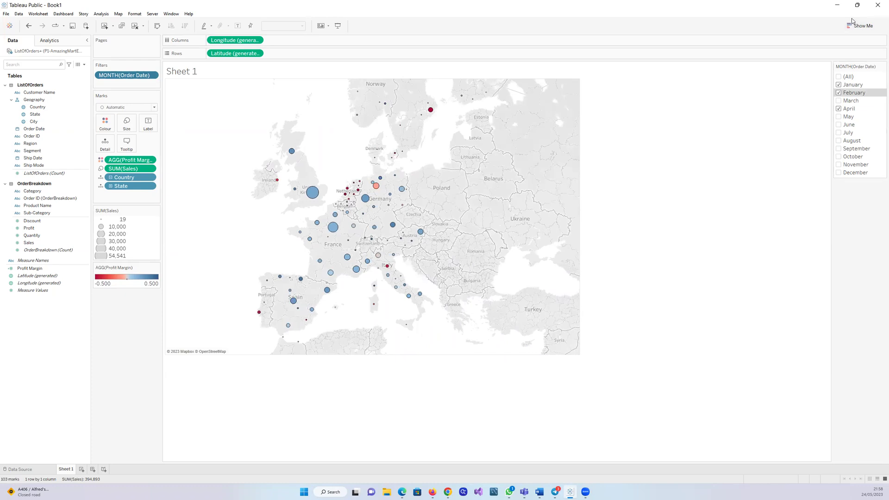
left_click(879, 67)
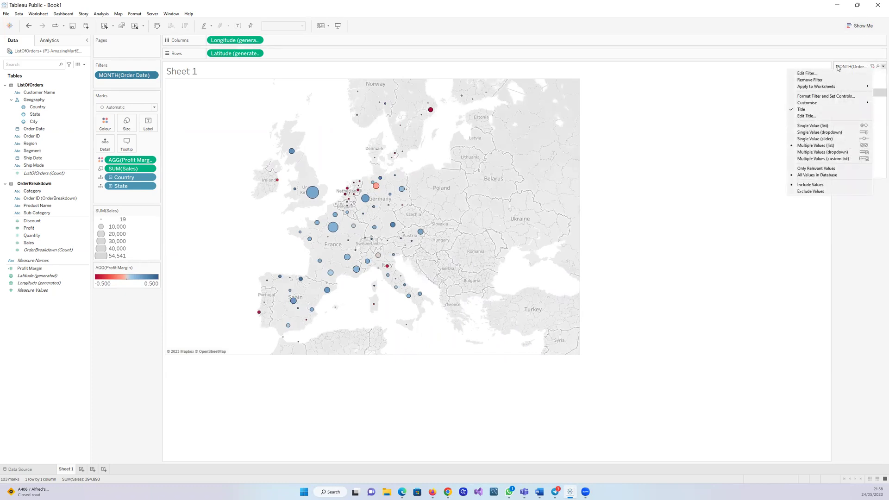
left_click(823, 80)
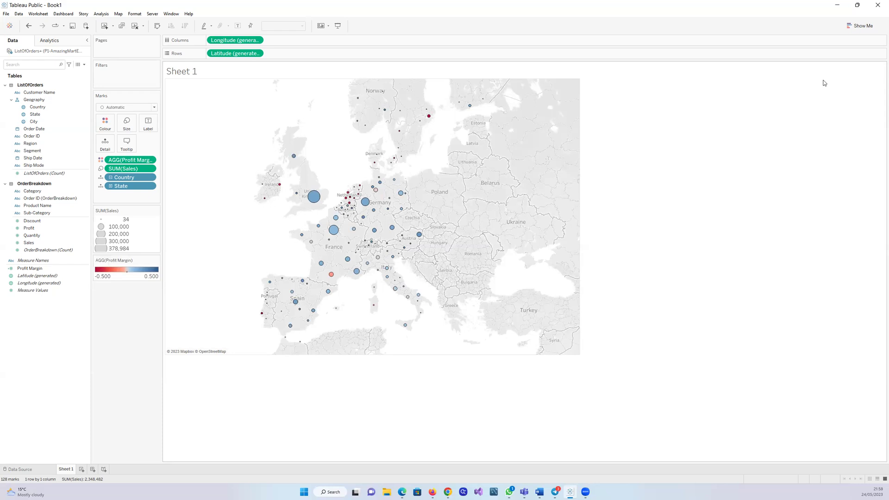
- Add a filter on the years of Order Date with all years, 2011 to 2014, selected
left_click(59, 121)
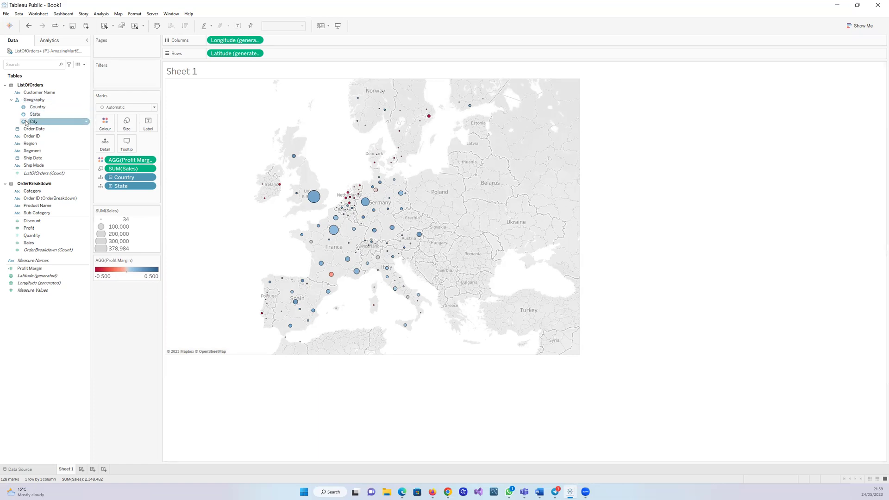
left_click(33, 135)
left_click(37, 129)
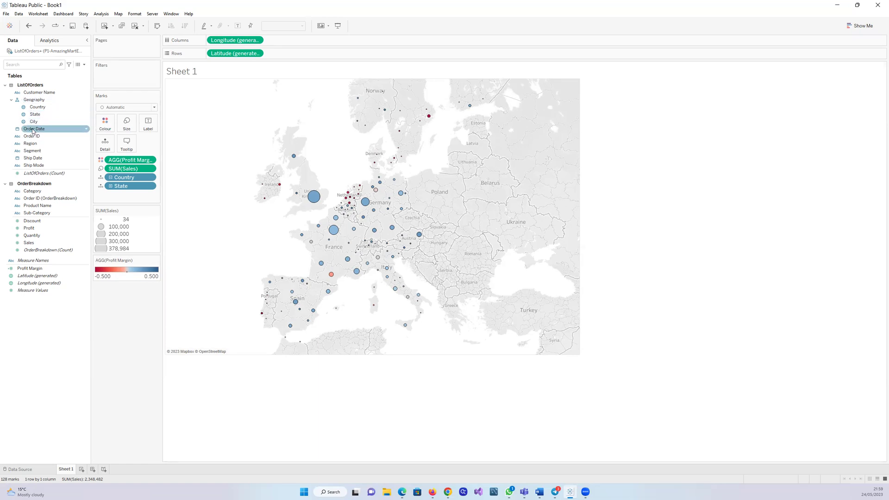
left_click_drag(32, 131, 111, 80)
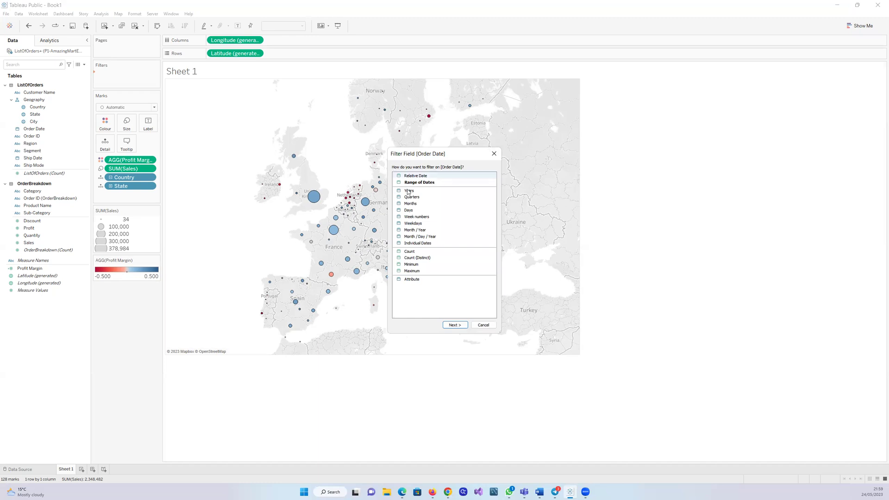
left_click(409, 191)
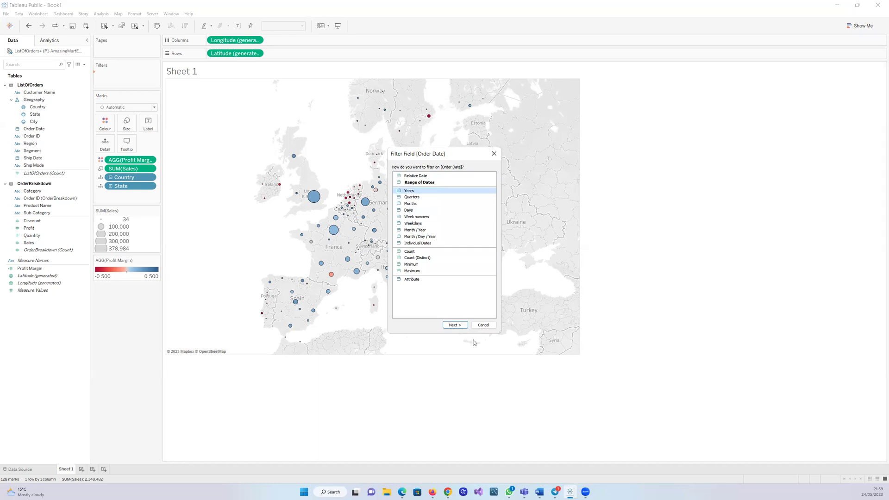
left_click(455, 325)
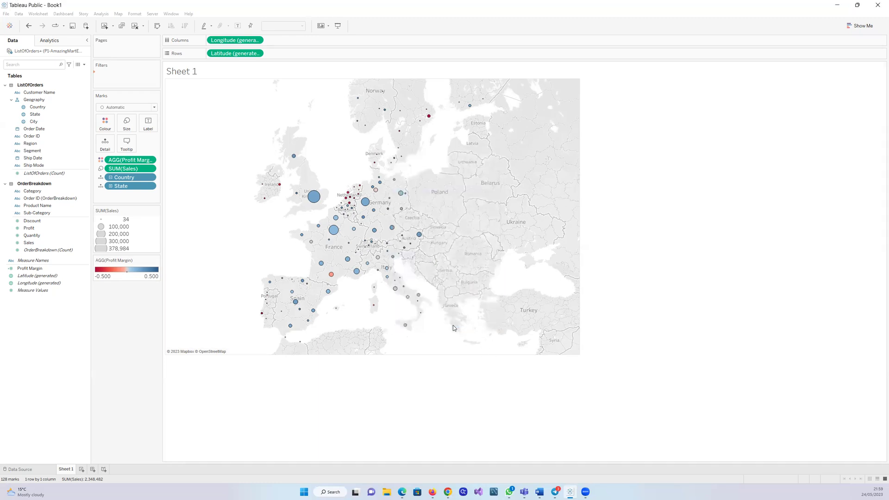
left_click(385, 275)
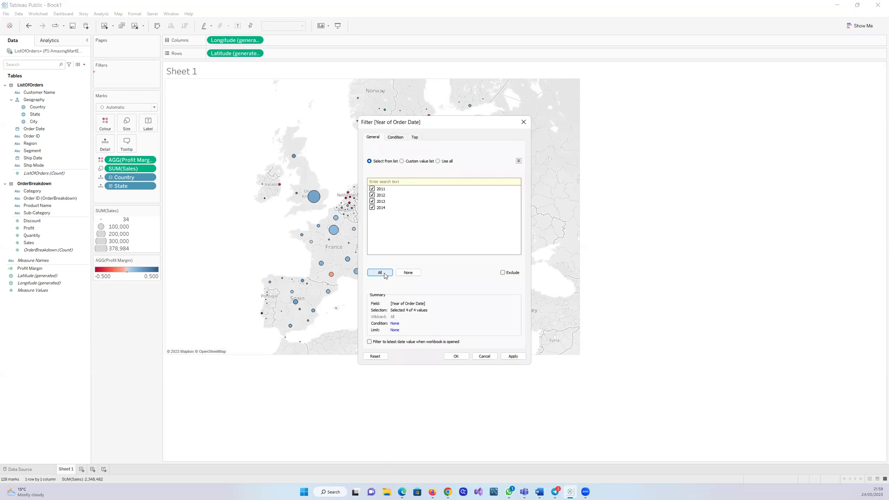
left_click(514, 356)
left_click(456, 357)
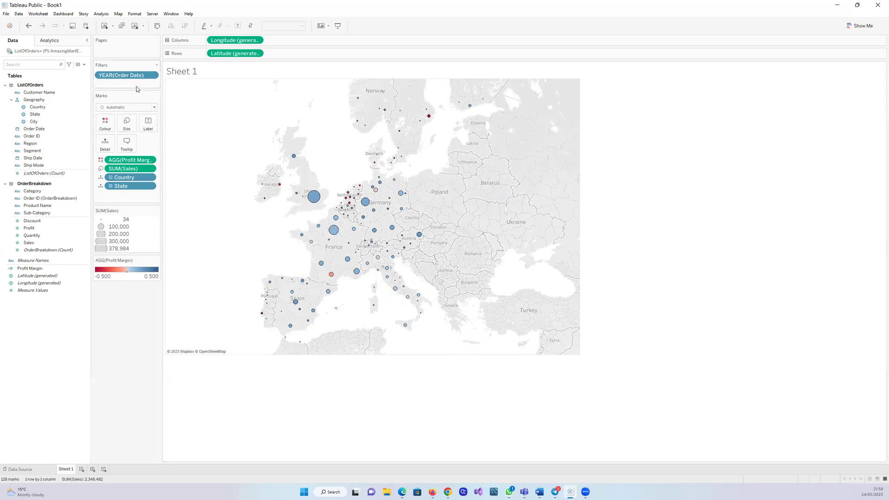
- Show the Order Date year filter control and place it beneath the Profit Margin colour legend
left_click(152, 75)
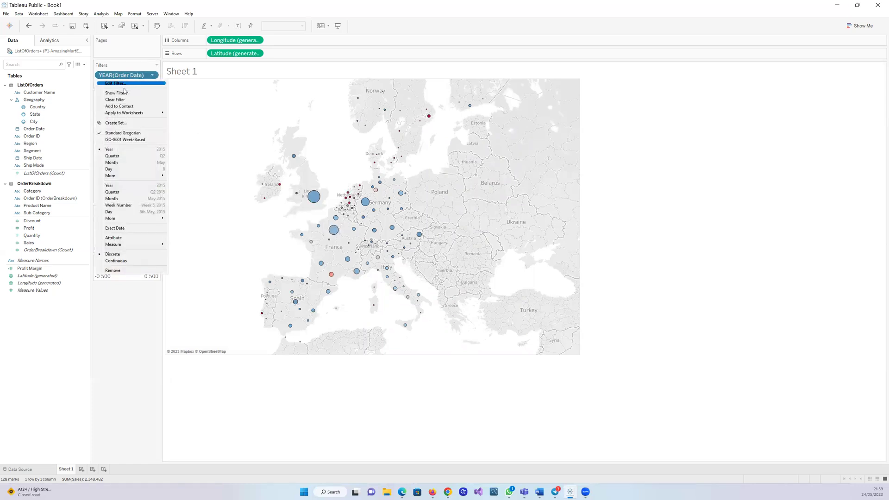
left_click(126, 93)
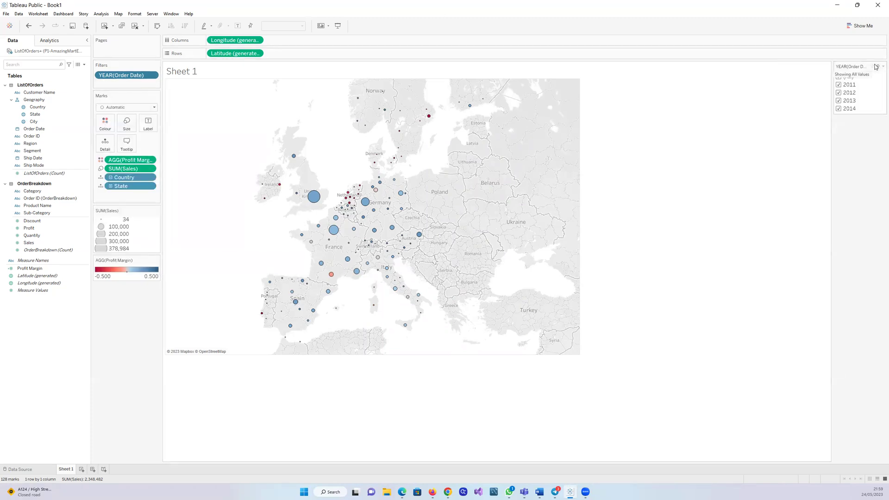
left_click_drag(865, 66, 119, 304)
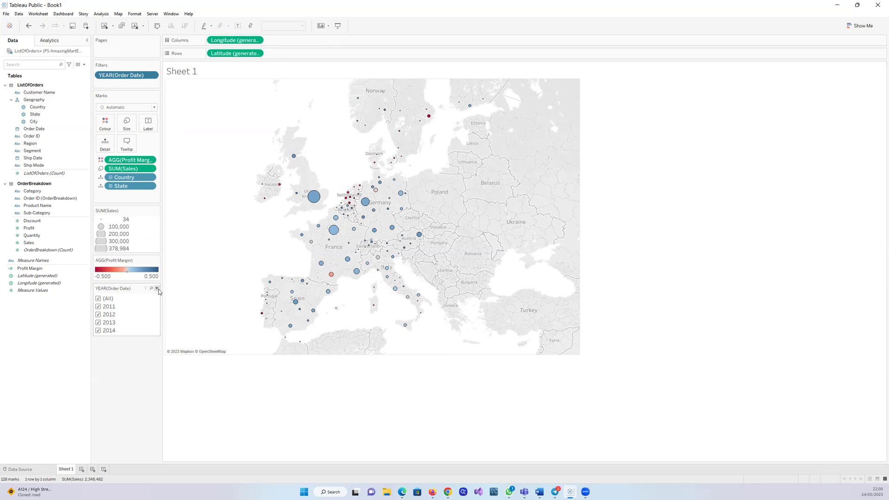
- Try the Order Date year filter as a multiple values dropdown and check its list
left_click(157, 289)
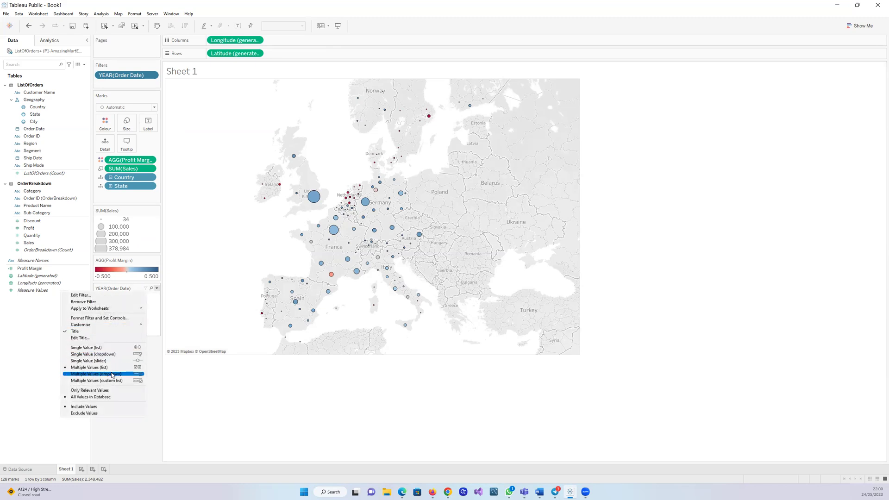
left_click(160, 370)
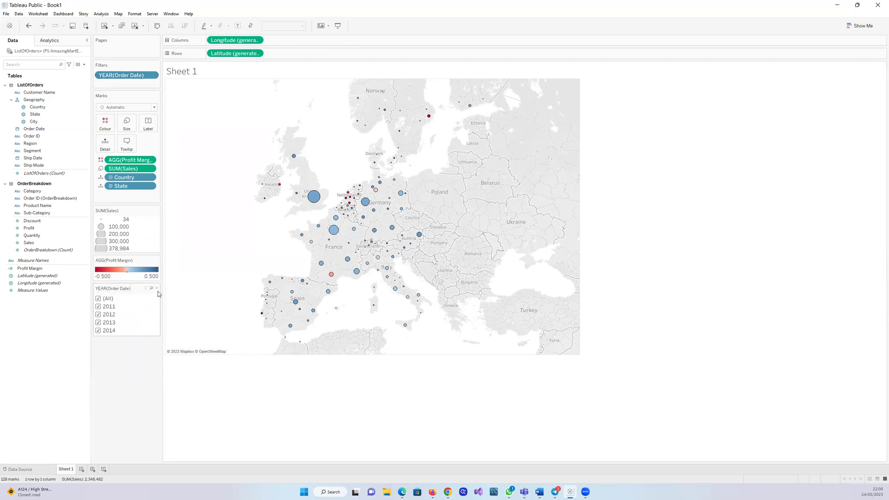
left_click(157, 288)
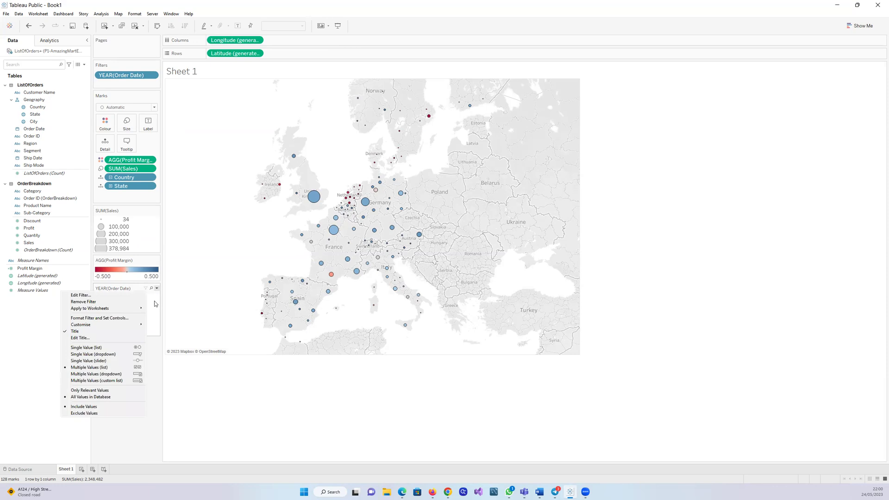
left_click(123, 375)
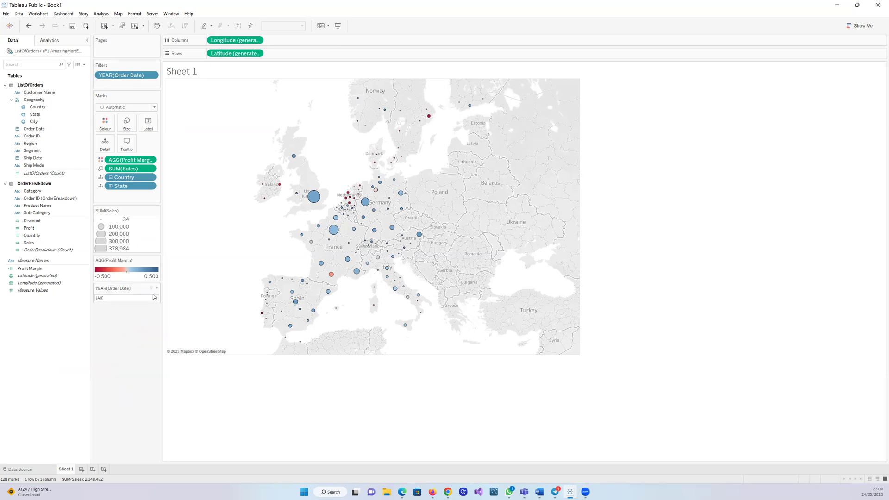
left_click(154, 298)
left_click(155, 299)
- Try the Order Date year filter as a single value dropdown and open its list of years
left_click(157, 289)
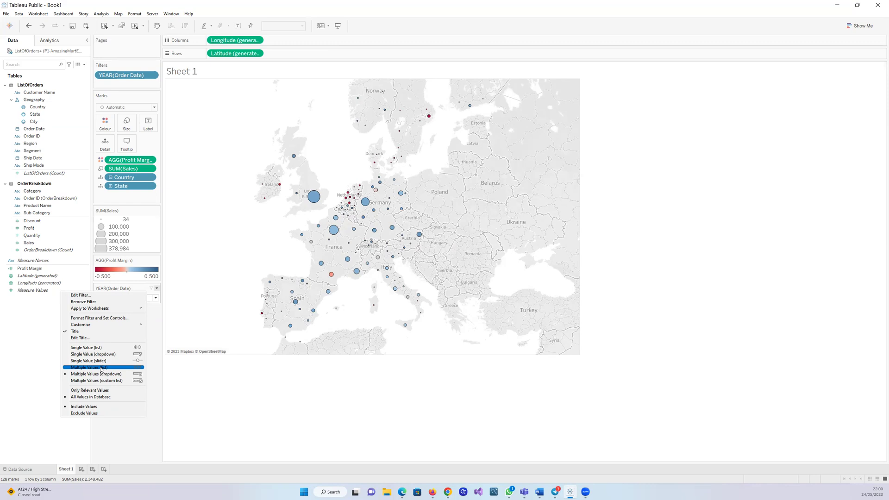
left_click(115, 354)
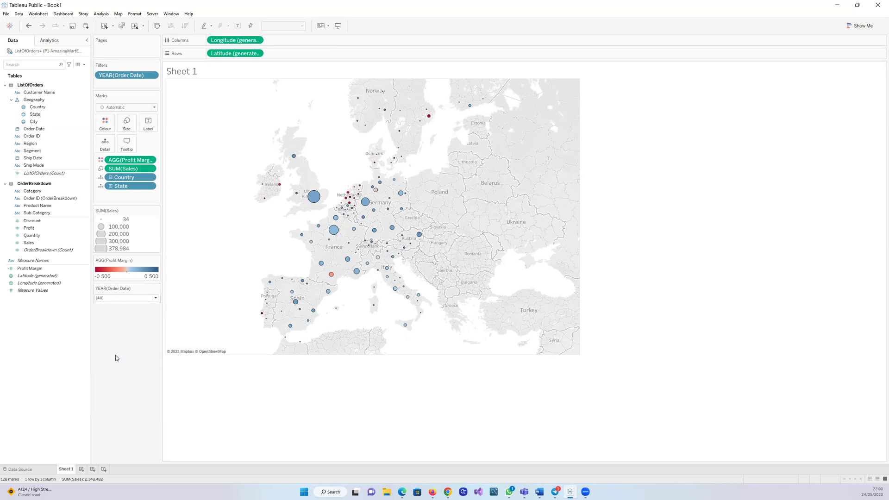
left_click(156, 298)
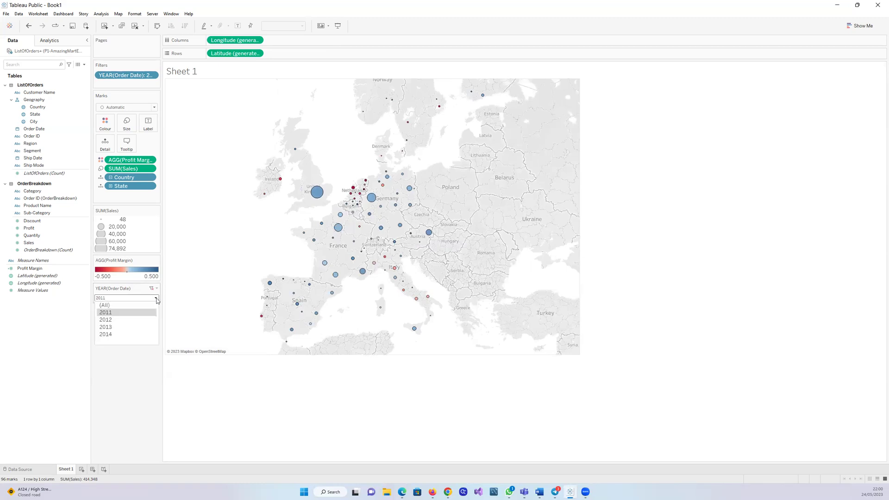
- Display the Order Date year filter as a single value slider
left_click(157, 289)
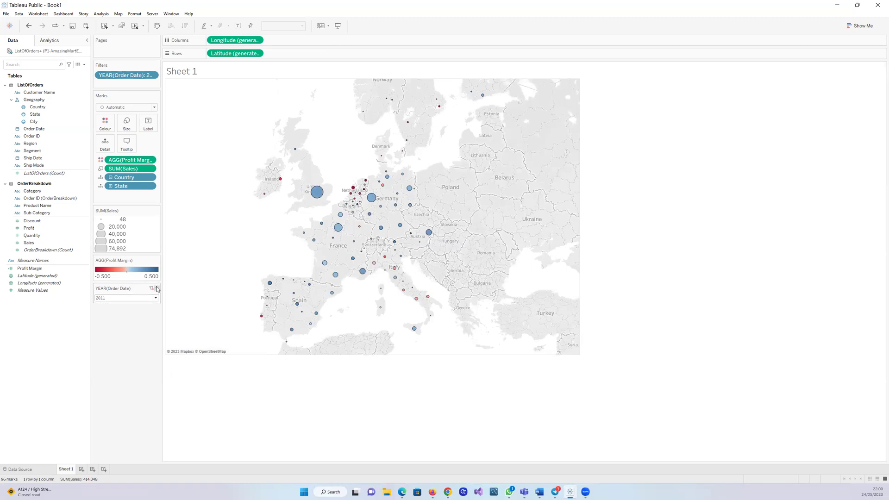
left_click(157, 289)
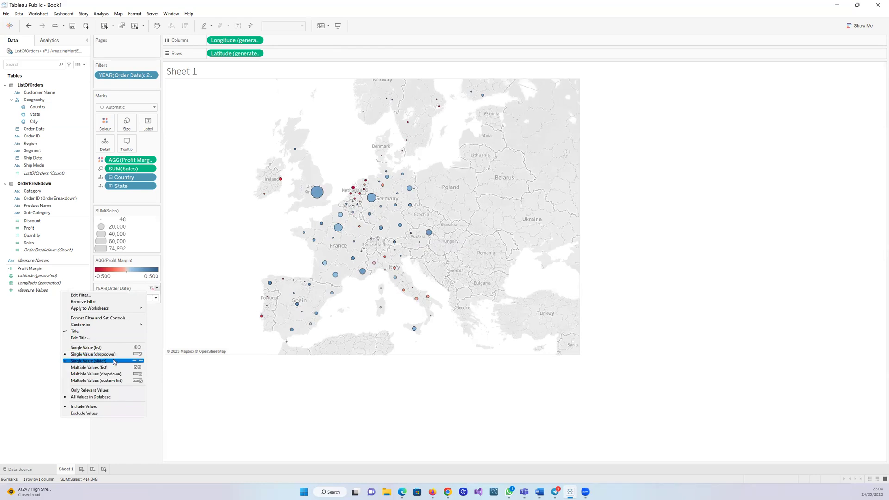
left_click(115, 361)
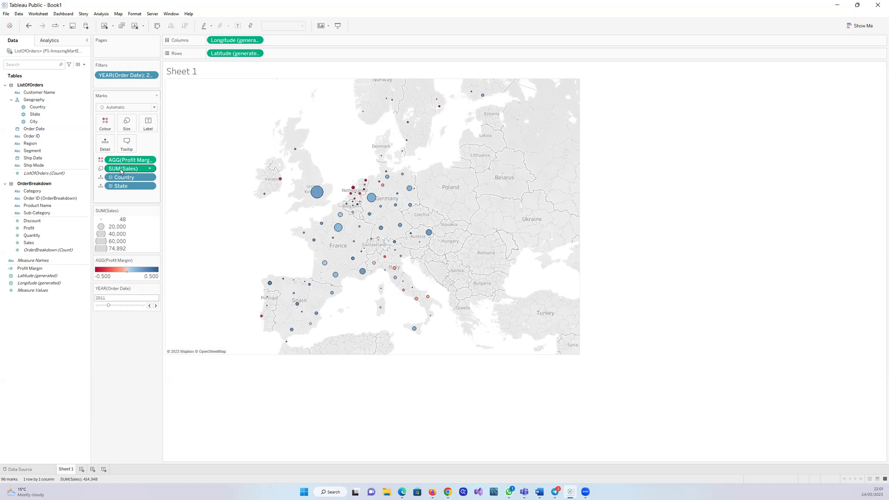
- Move the Sales size field below State in the marks and place the Sales size legend beneath the year filter
left_click_drag(121, 171, 122, 204)
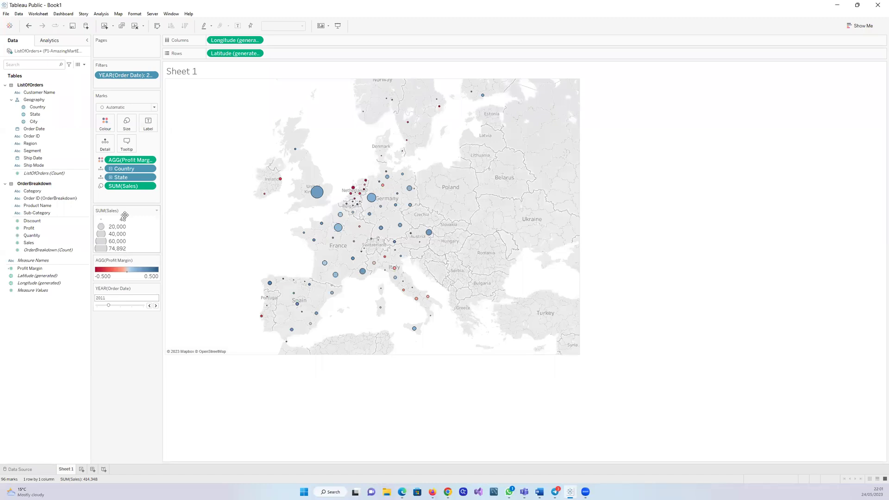
left_click_drag(124, 209, 121, 352)
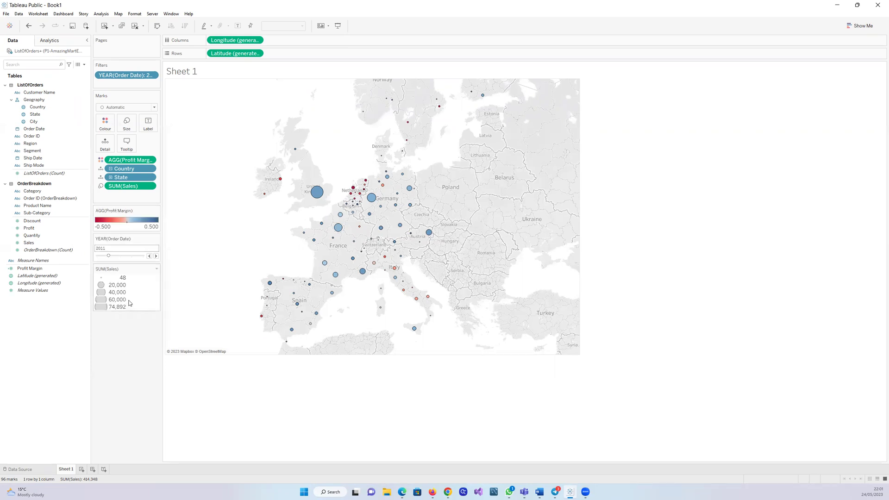
left_click(156, 270)
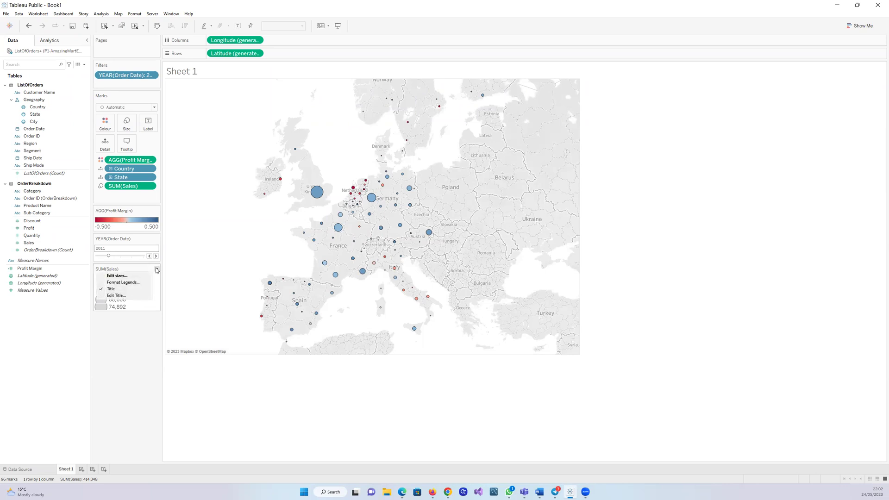
left_click(138, 337)
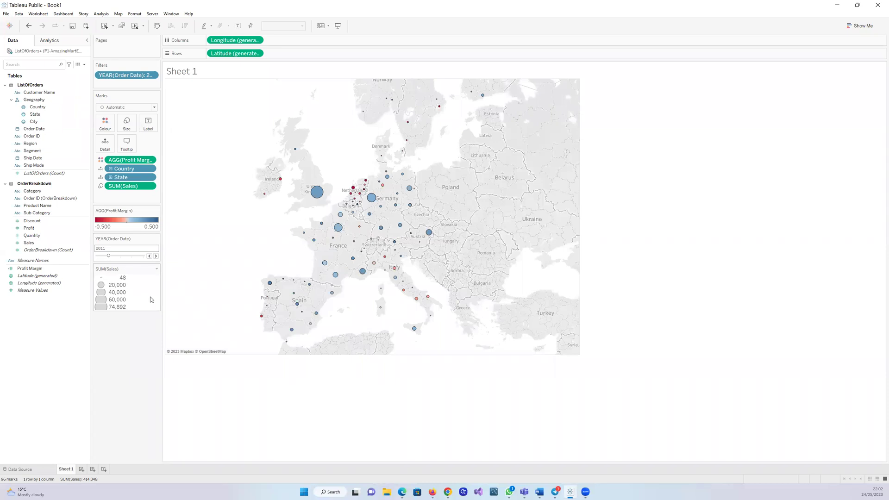
- Step the year filter from 2011 up to 2014 and back to 2011 to compare the map by year
left_click(155, 256)
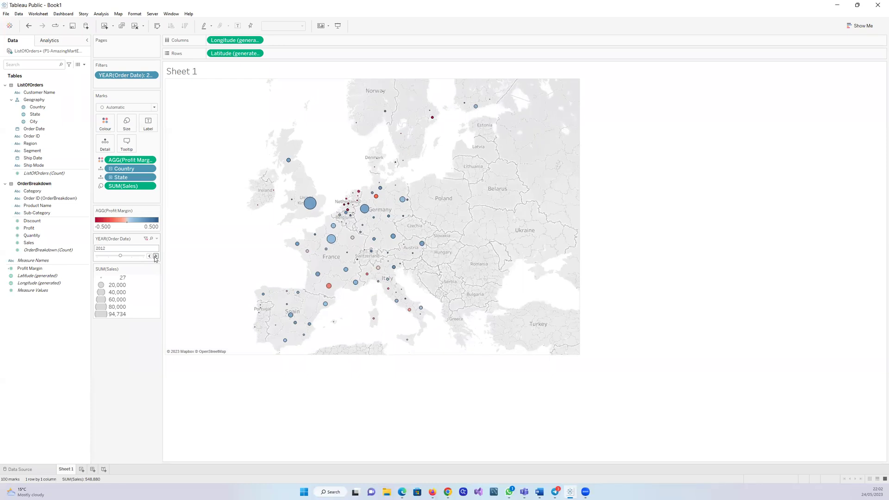
left_click(152, 75)
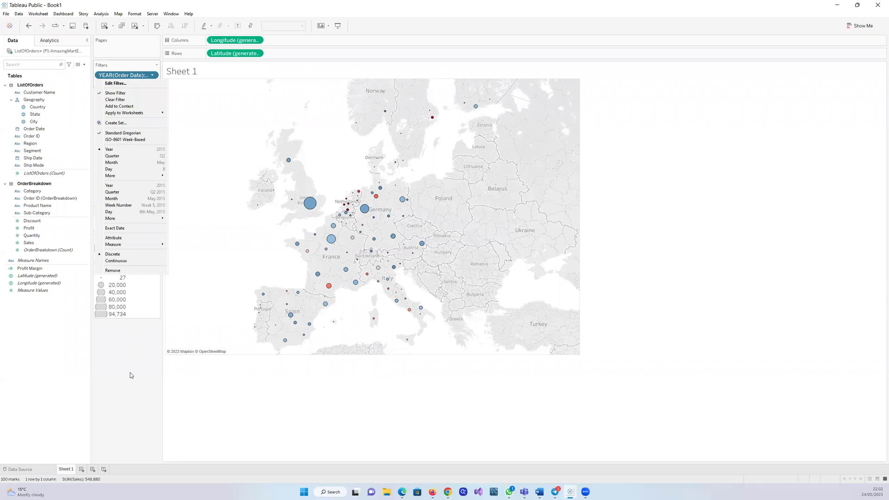
left_click(131, 376)
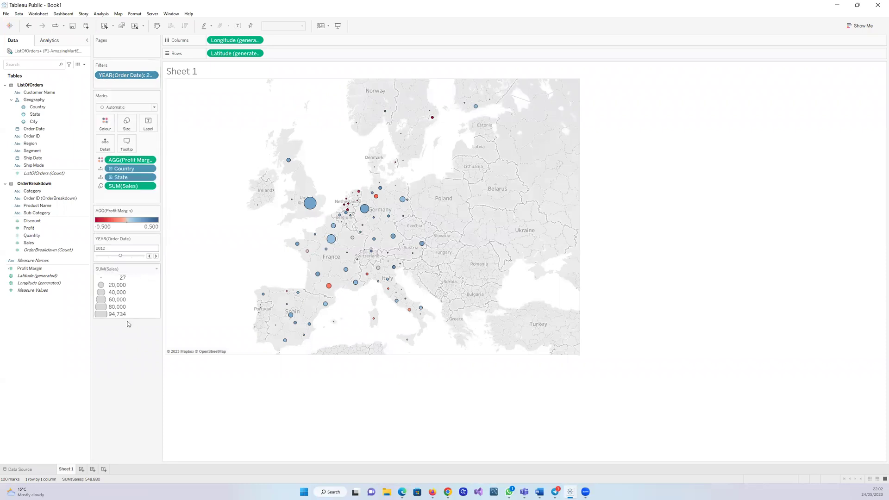
left_click(156, 256)
left_click(156, 256)
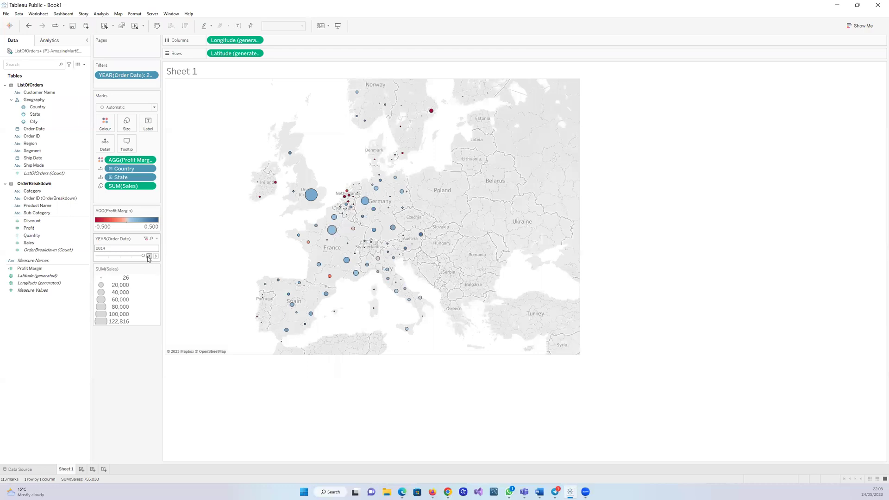
left_click(149, 256)
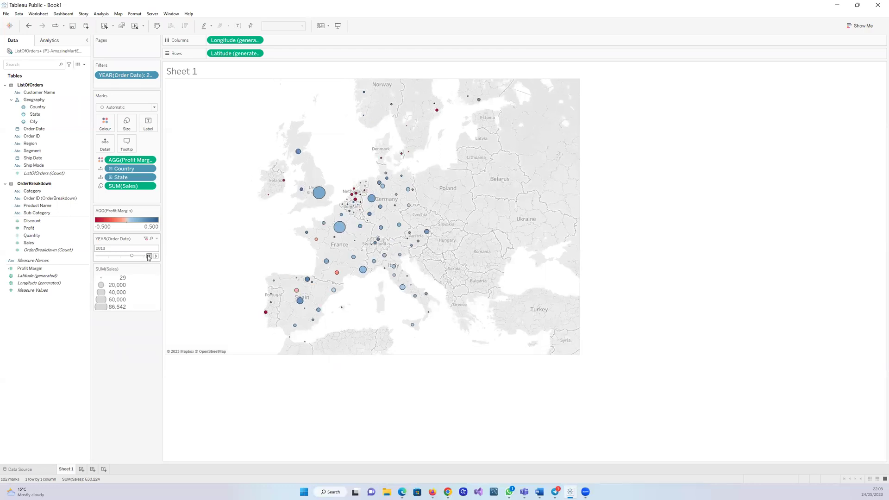
left_click(149, 256)
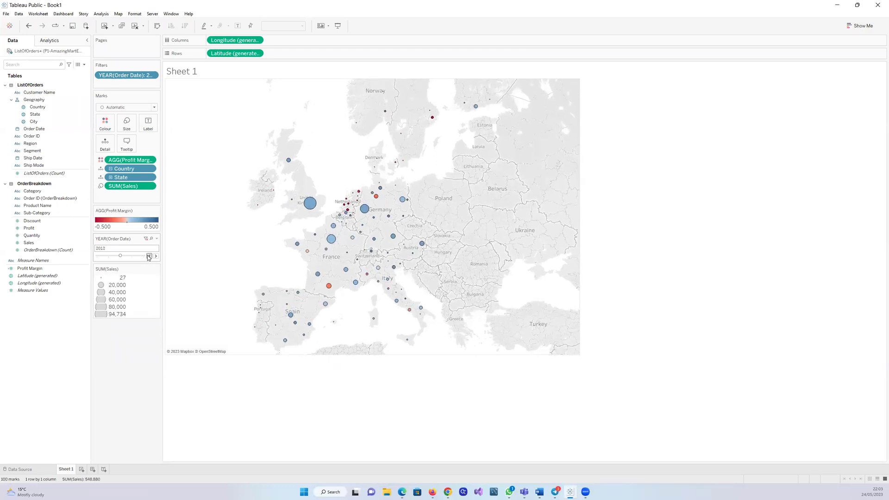
left_click(149, 256)
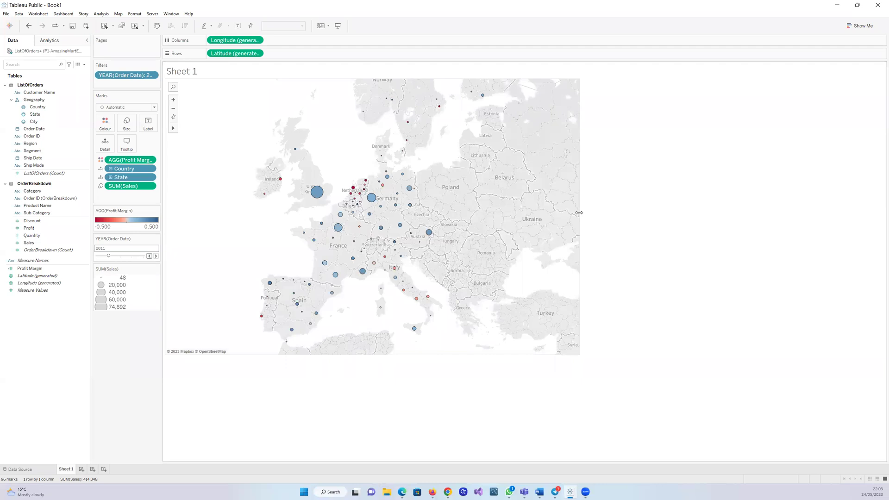
- Reduce the map's width by about a fifth and trim its height slightly
left_click_drag(578, 212, 490, 218)
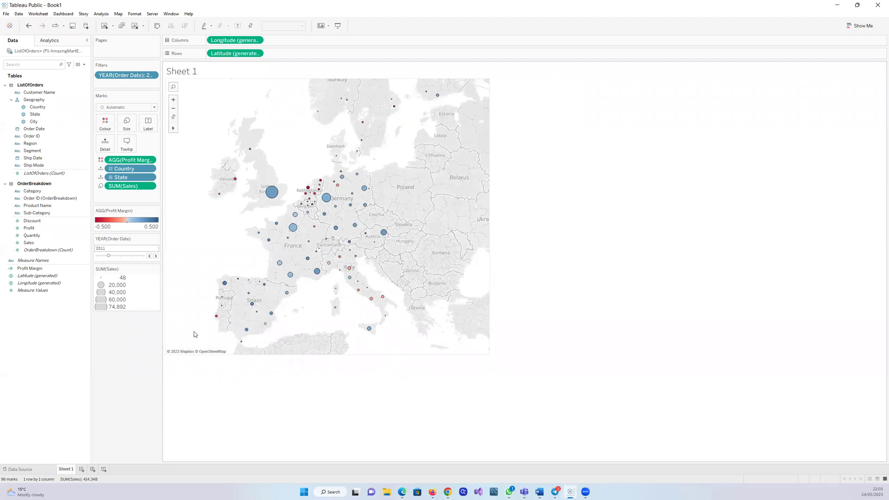
left_click(156, 238)
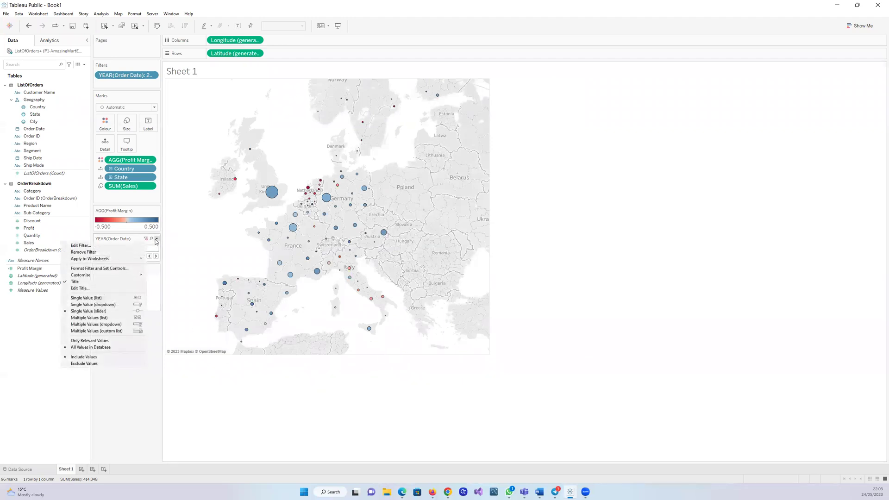
left_click(118, 315)
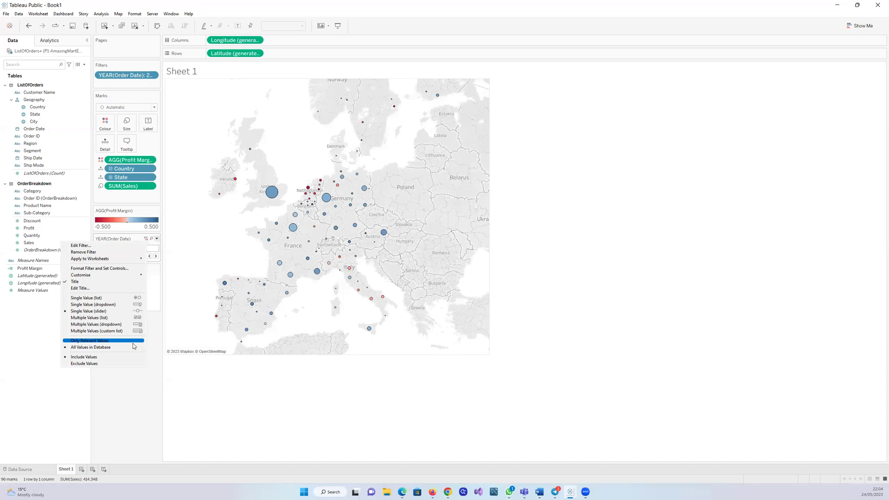
left_click(256, 394)
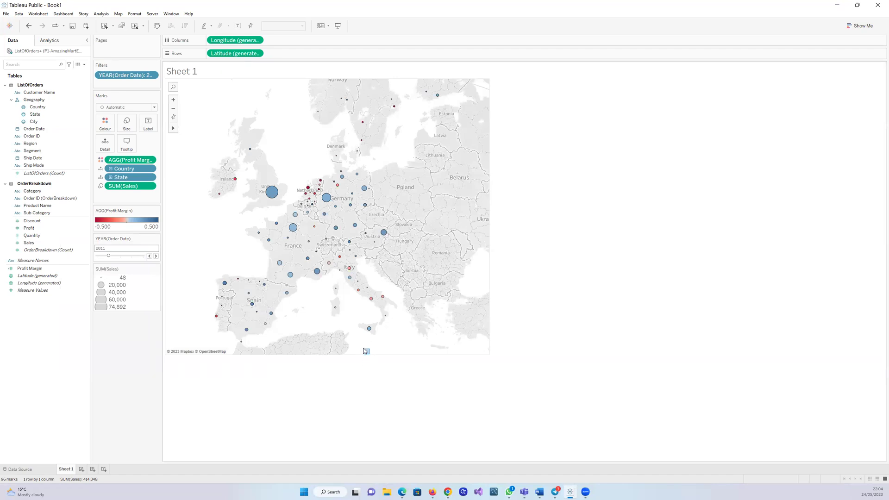
left_click_drag(360, 354, 356, 352)
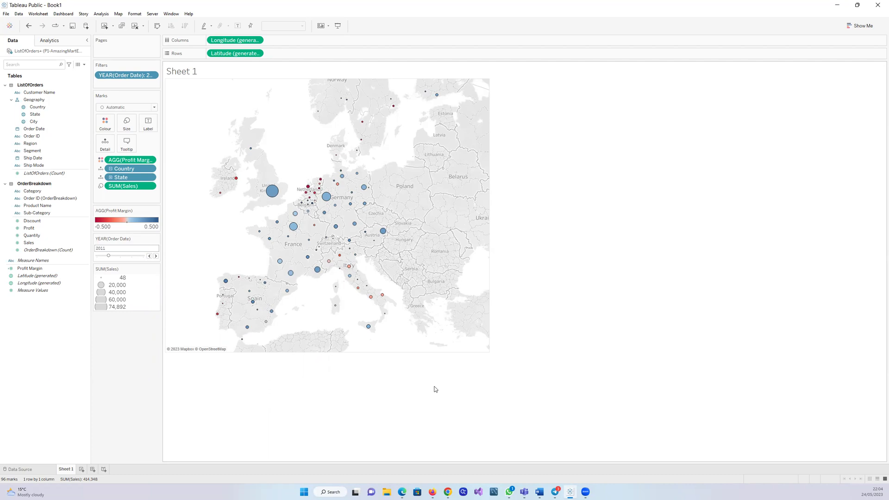
- Rename Sheet 1 as Map of Europe Sales
double_click(69, 470)
type("Map of Europe")
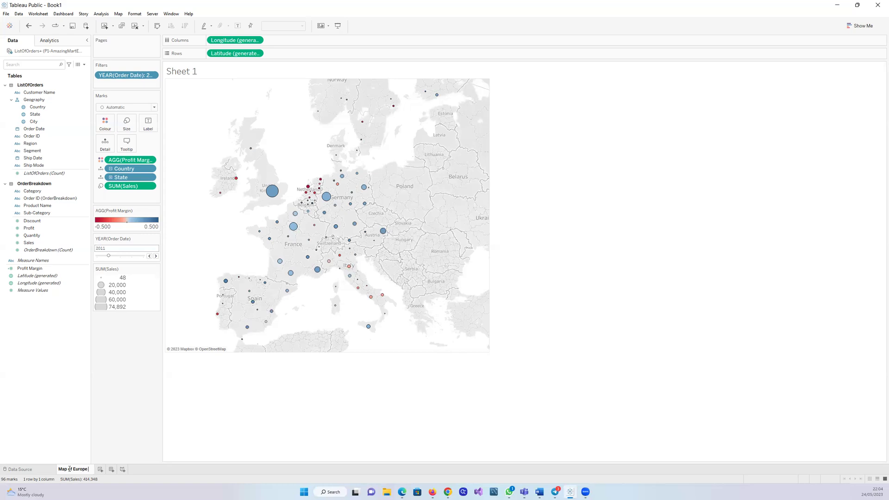
type("Sales")
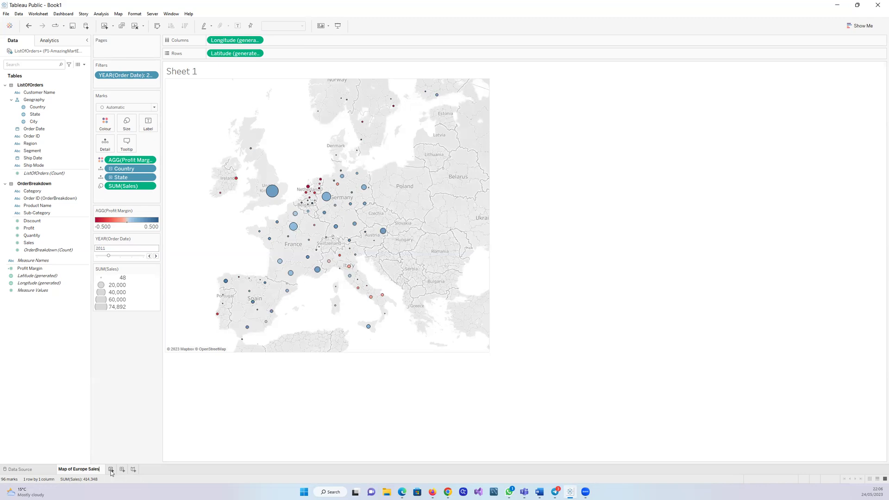
- Add a new blank worksheet after the Map of Europe Sales sheet
left_click(111, 470)
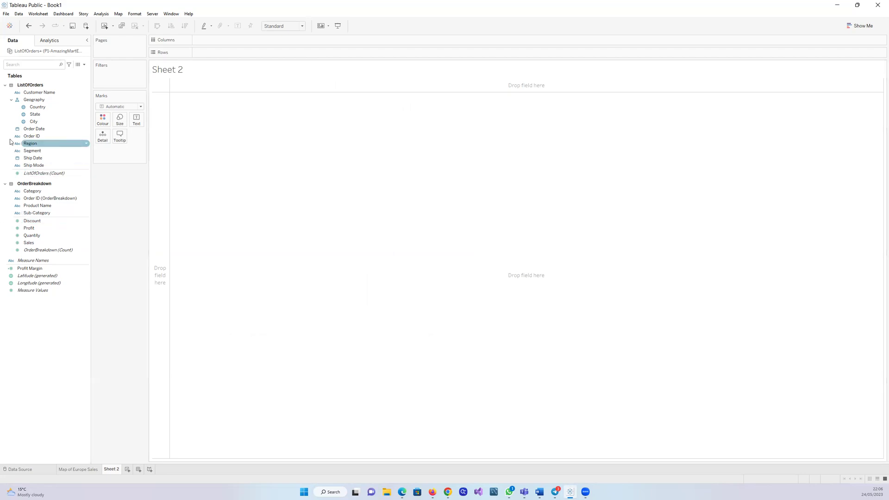
- Try a visible Order Date filter by Years with all years selected on Sheet 2, and remove it again
left_click_drag(31, 130, 104, 82)
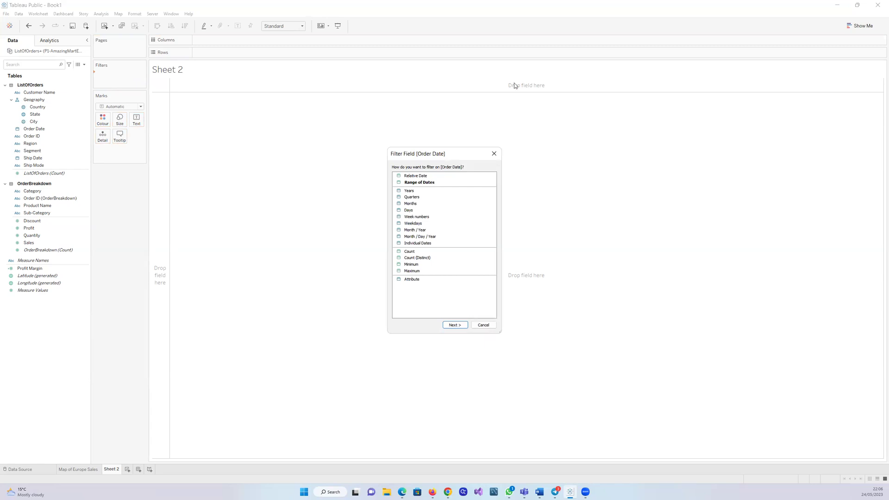
left_click(420, 191)
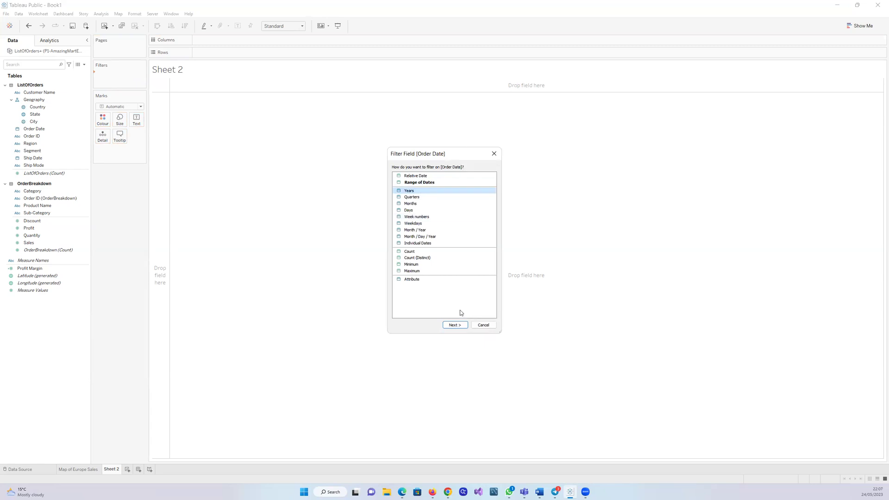
left_click(458, 325)
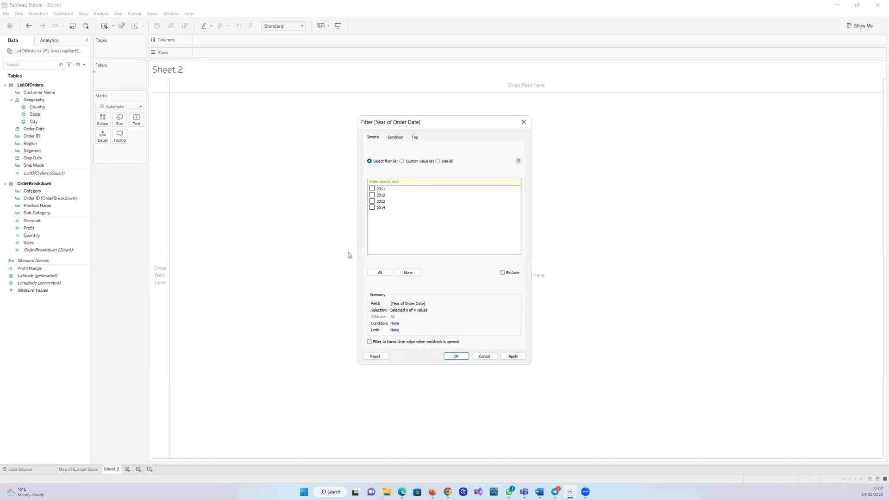
left_click(382, 272)
left_click(513, 356)
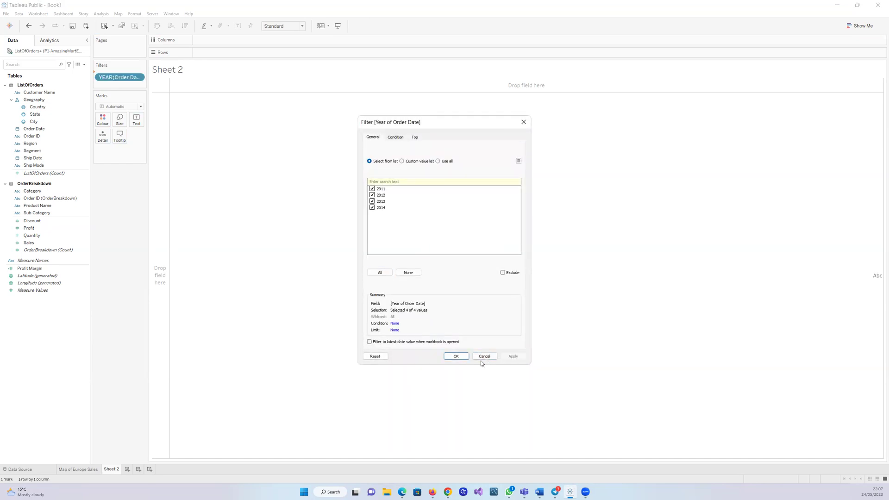
left_click(456, 357)
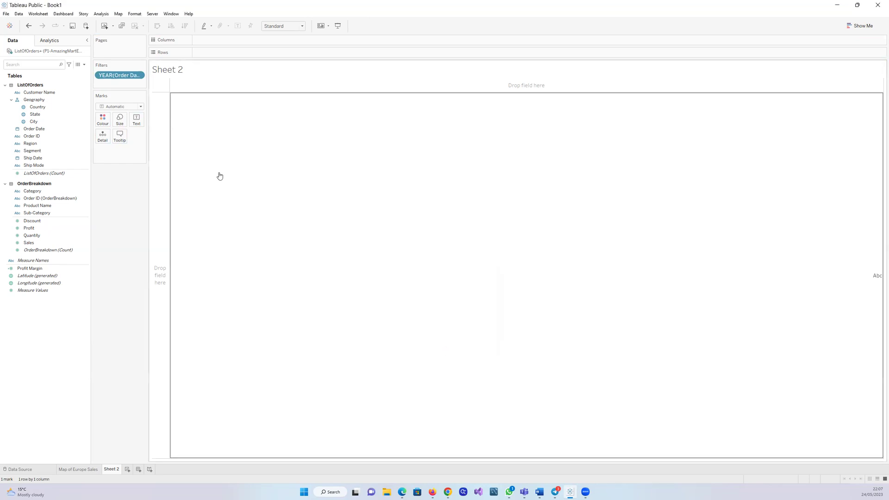
left_click(139, 75)
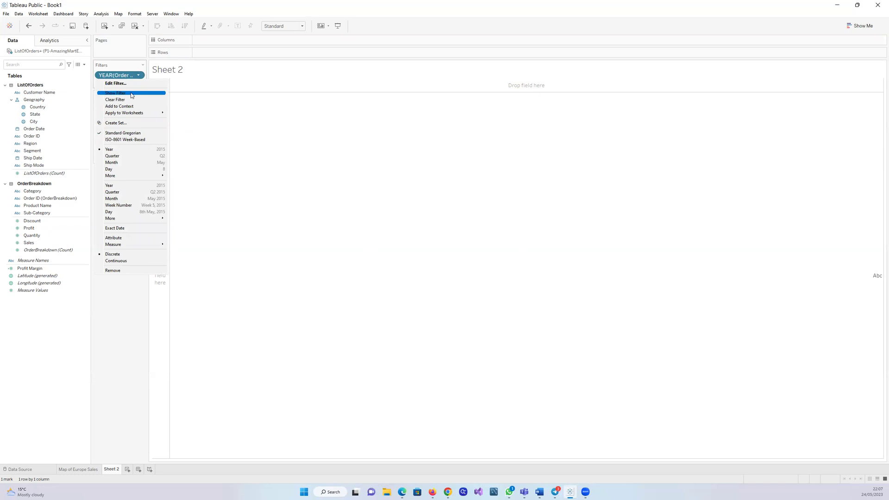
left_click(131, 94)
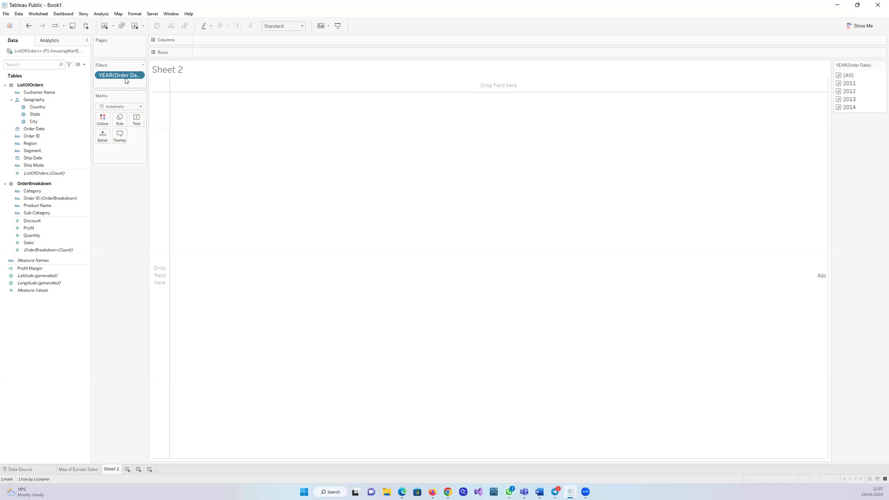
left_click_drag(126, 76, 71, 122)
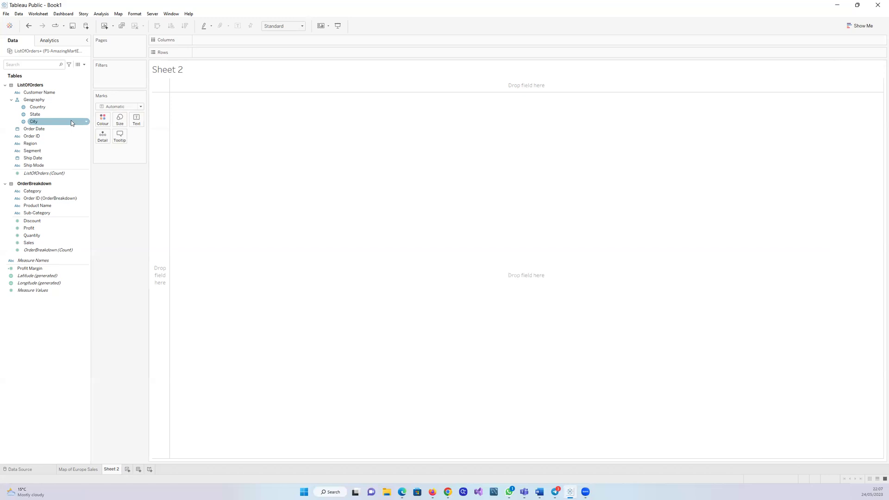
- On the Map of Europe Sales sheet, try applying the Order Date year filter to all worksheets using related data sources
left_click(68, 469)
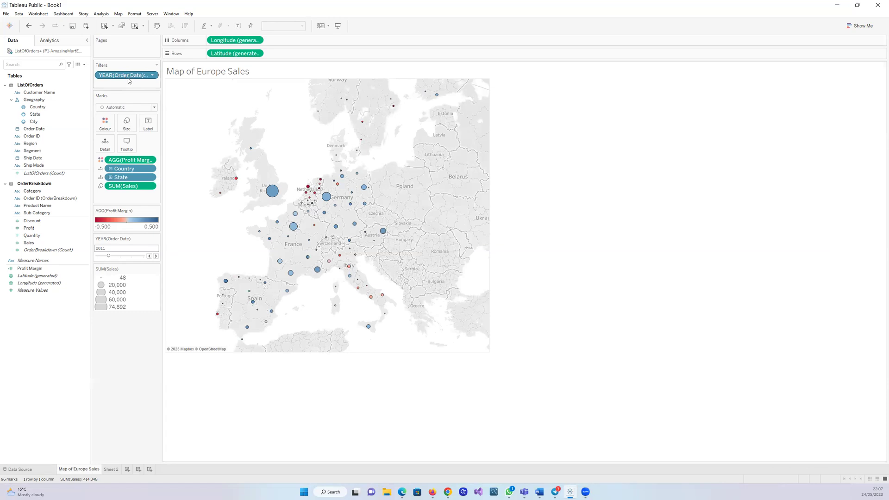
left_click(154, 76)
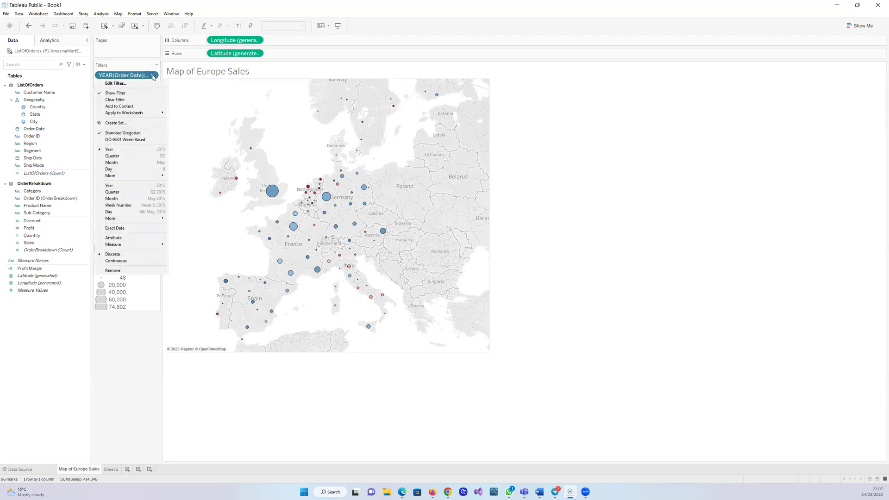
mouse_move(141, 114)
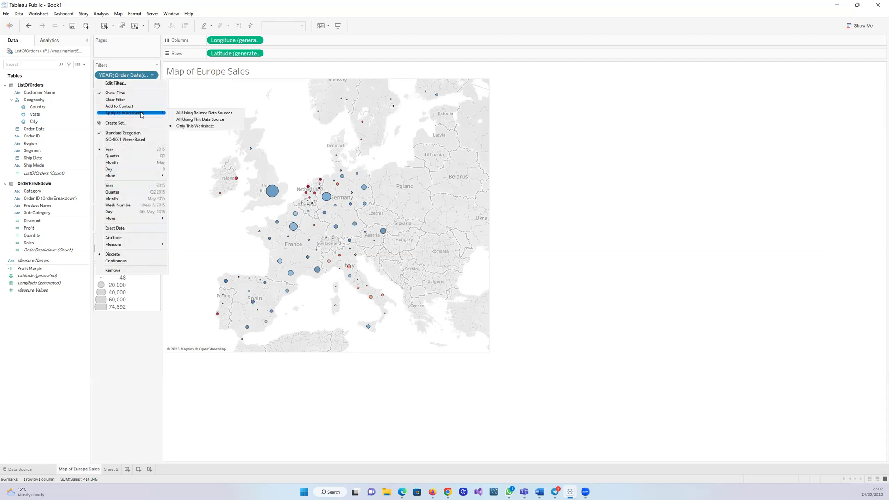
left_click(215, 112)
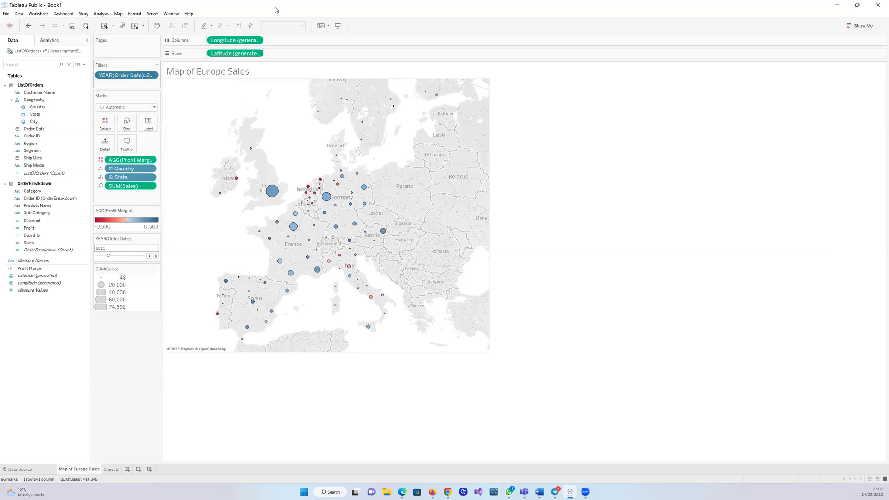
- Try applying the year filter to all worksheets using this data source in a reduced window, and maximise the window again
double_click(277, 10)
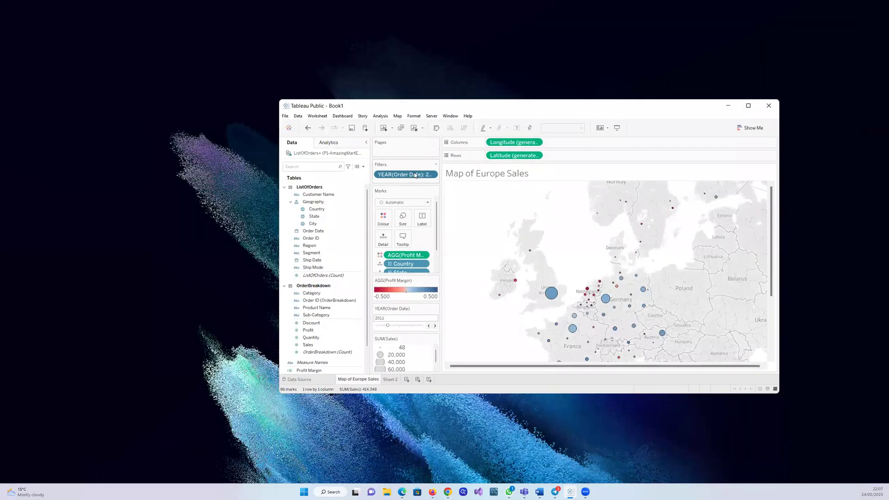
left_click(436, 165)
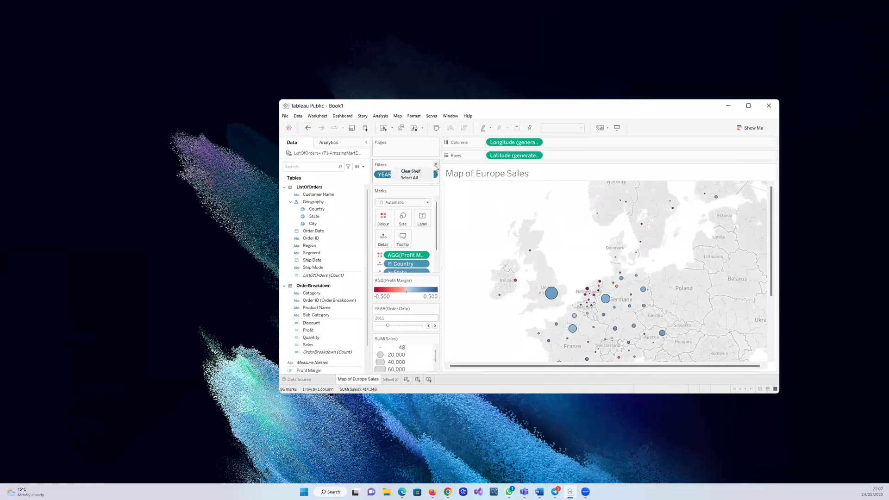
left_click(453, 199)
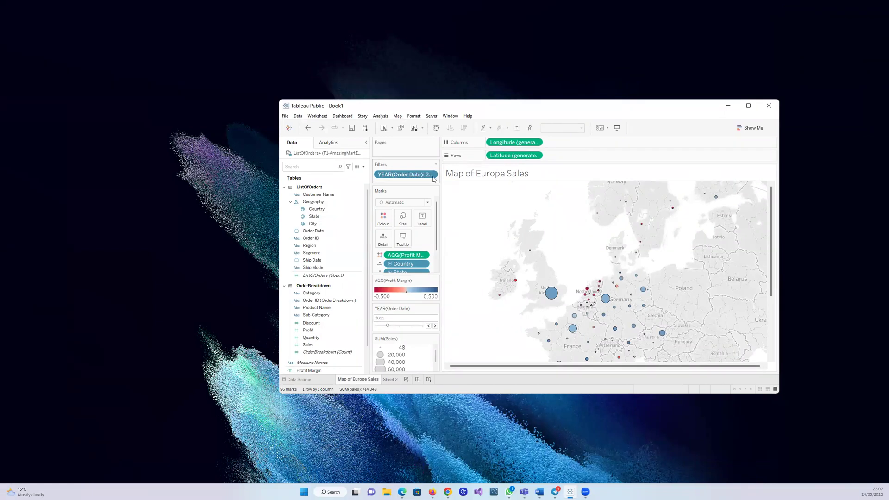
left_click(432, 175)
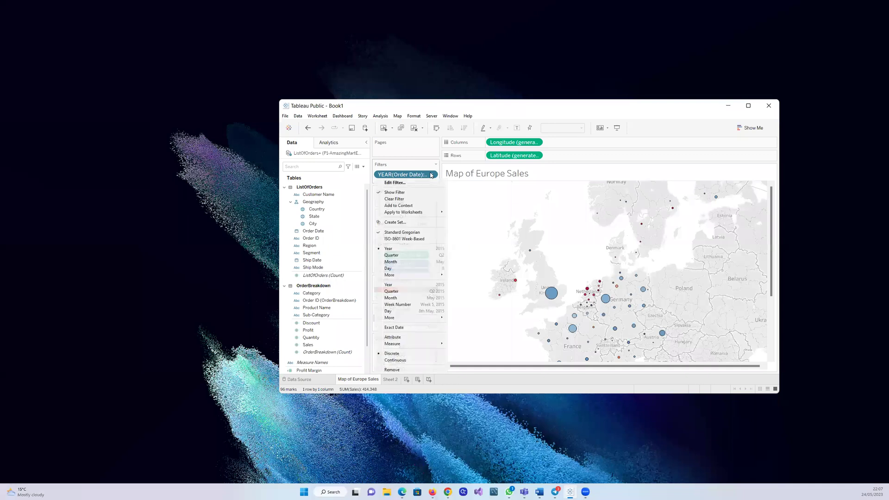
mouse_move(436, 212)
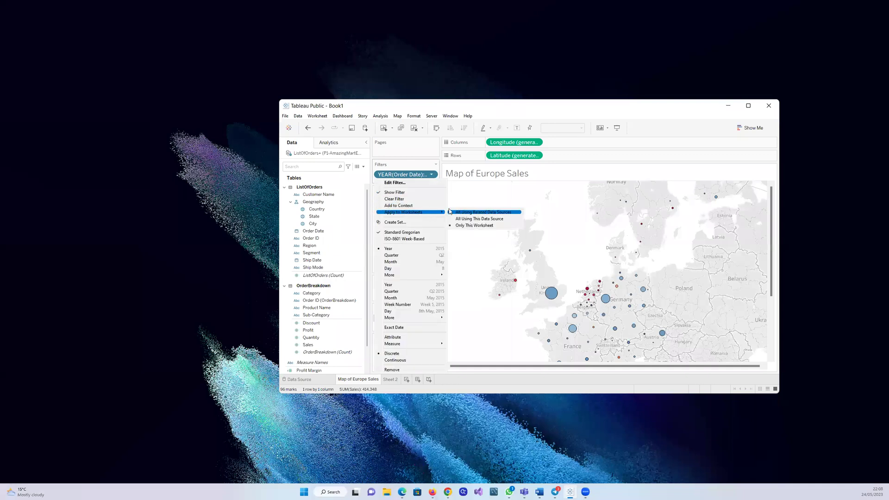
left_click(471, 220)
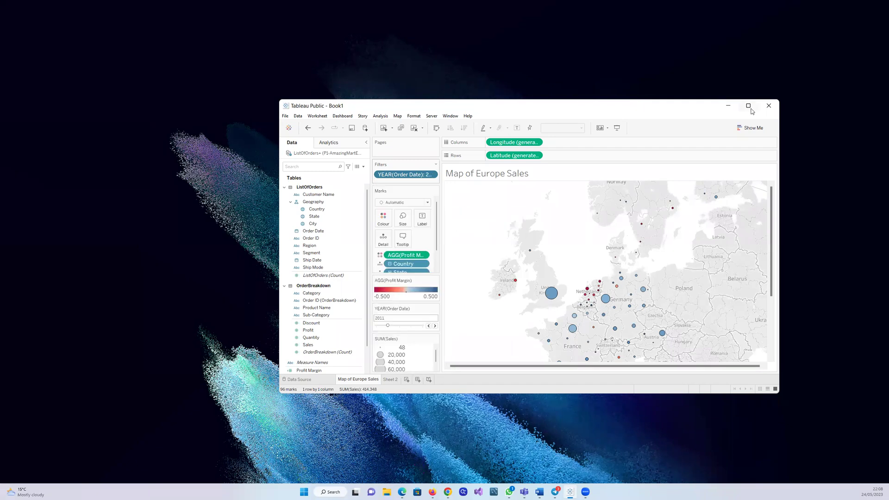
left_click(748, 105)
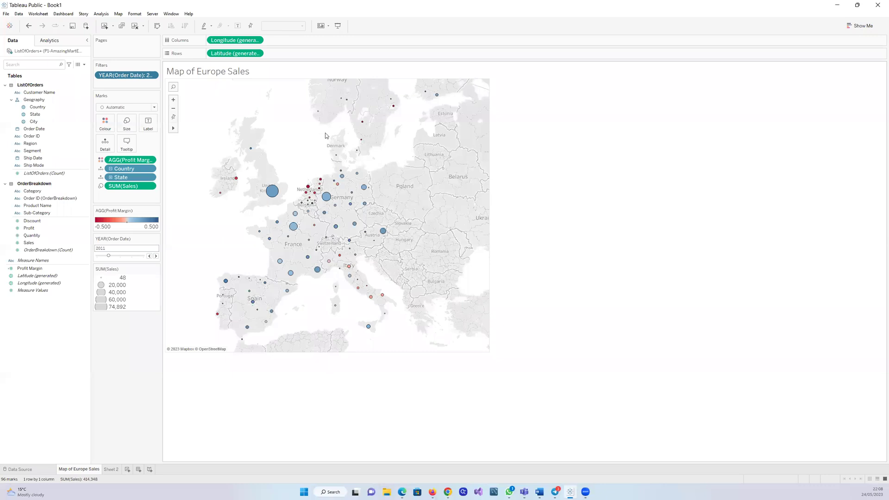
- Apply the map's Order Date year filter to all worksheets using this data source
left_click(153, 76)
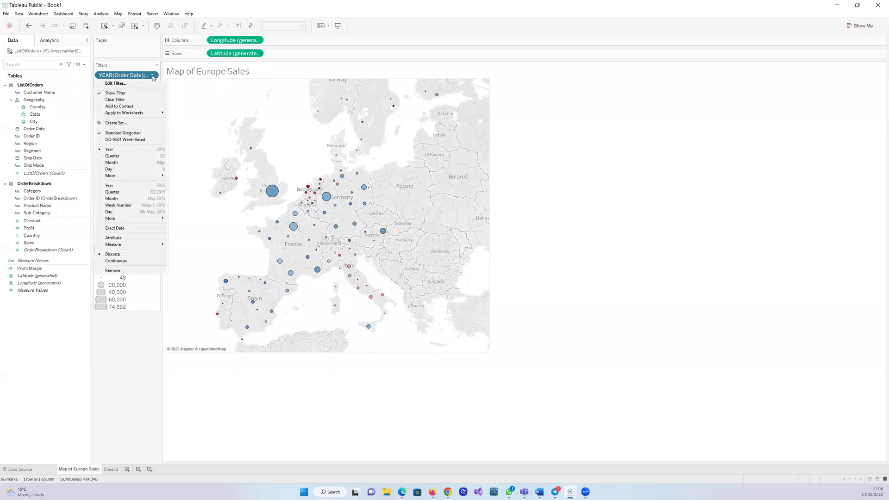
mouse_move(157, 113)
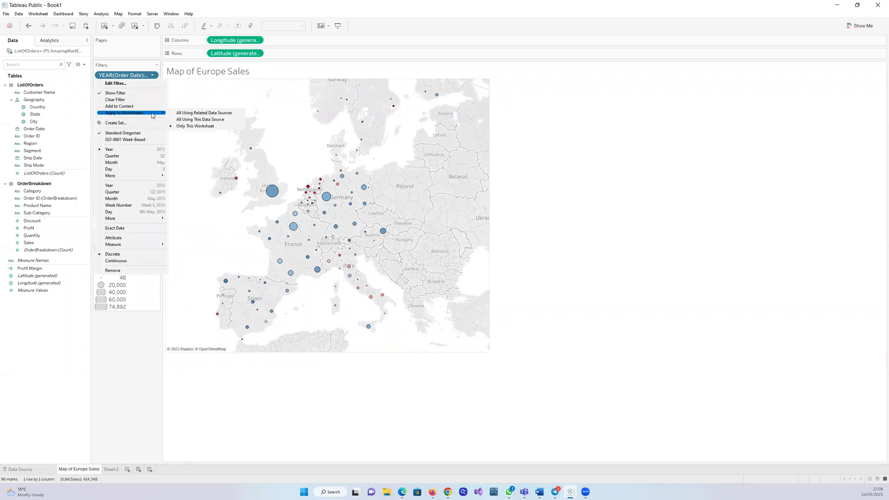
left_click(182, 120)
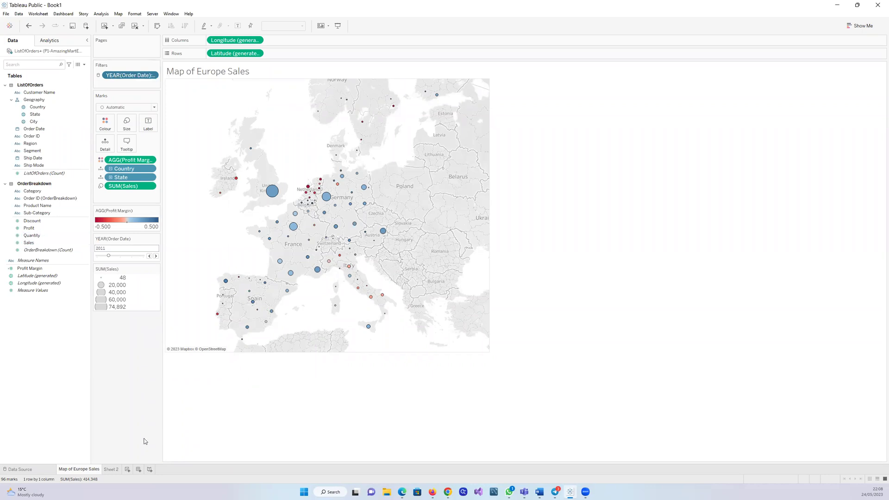
- Add Ship Date by year to the rows of Sheet 2 to test the shared year filter
left_click(111, 470)
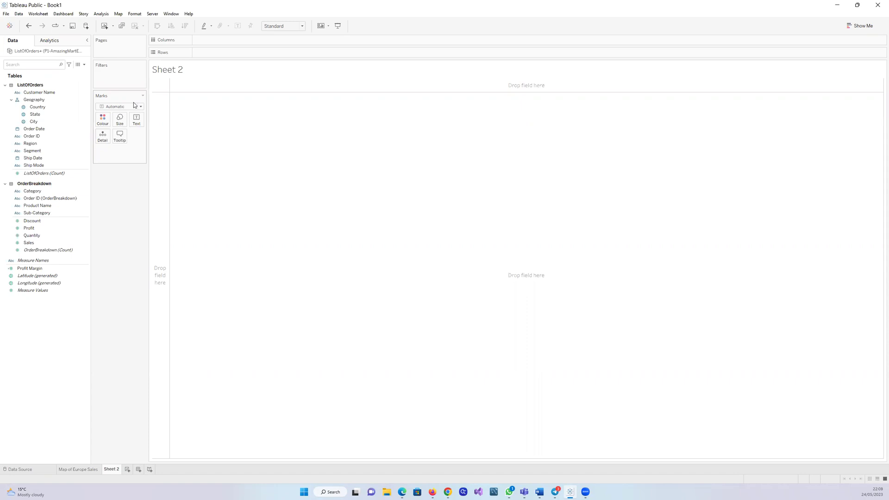
left_click(25, 151)
left_click(41, 173)
left_click(29, 159)
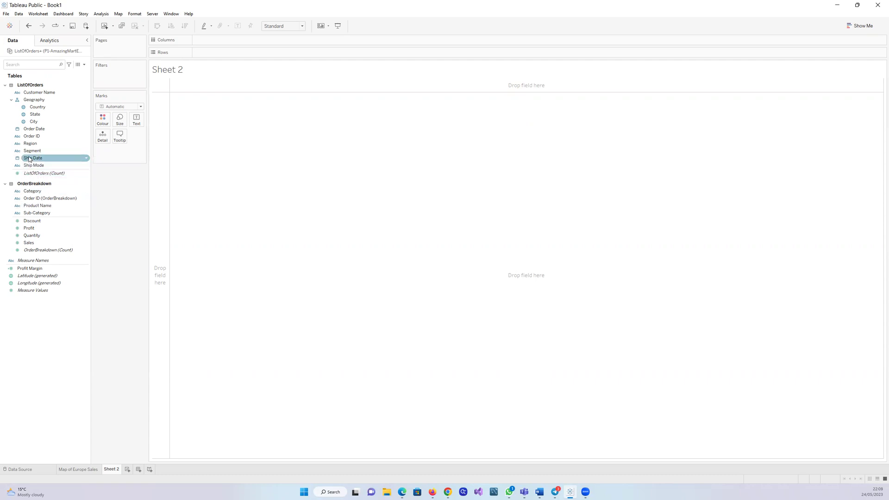
left_click_drag(29, 159, 257, 185)
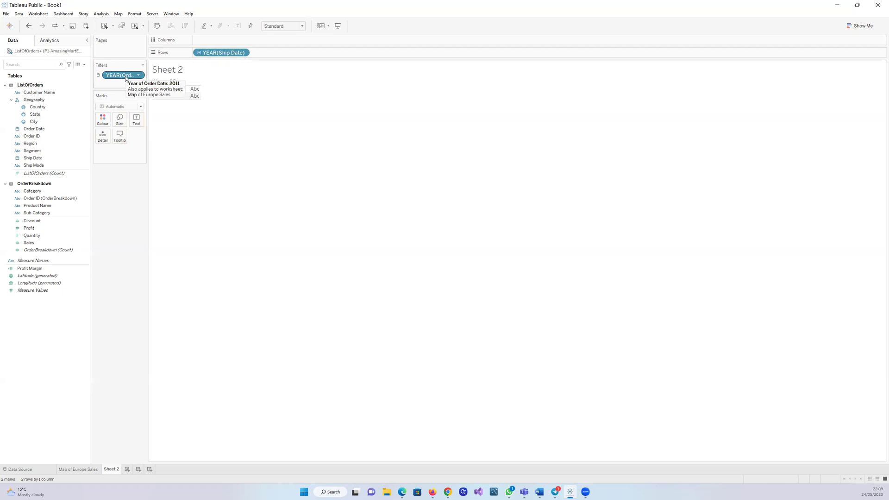
- Add a third worksheet with Customer Name in its rows, and delete that worksheet
left_click(127, 469)
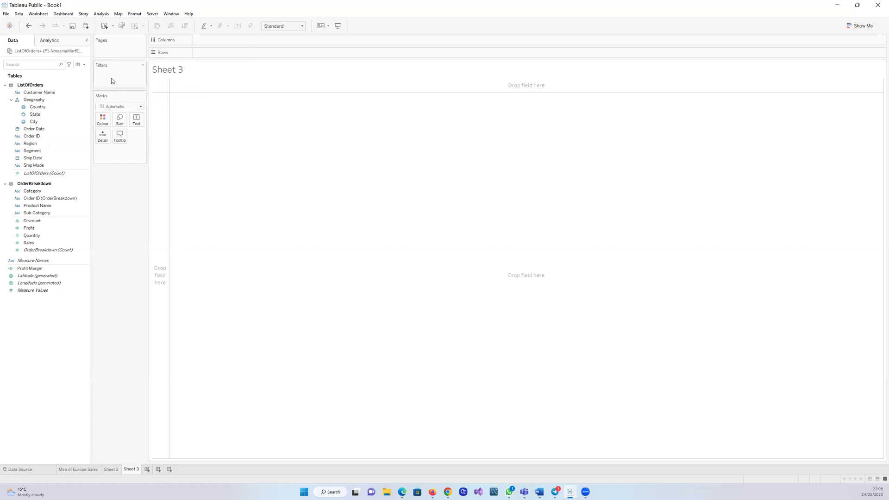
left_click_drag(32, 101, 291, 181)
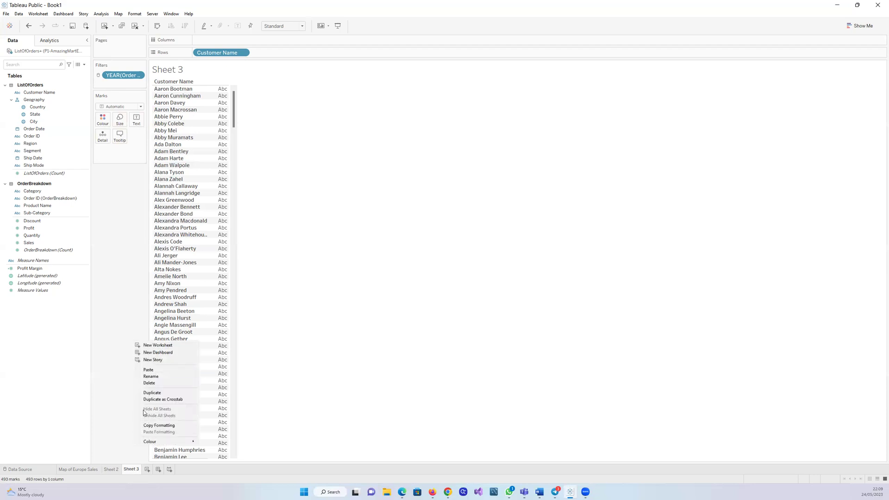
left_click(149, 384)
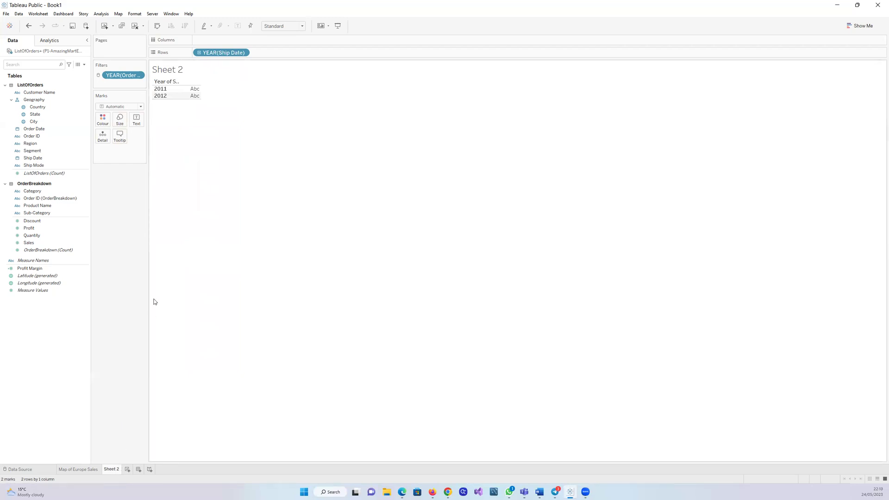
- Clear Sheet 2 by removing Ship Date from the rows and the Order Date year filter
left_click_drag(225, 54, 63, 109)
left_click_drag(123, 75, 23, 136)
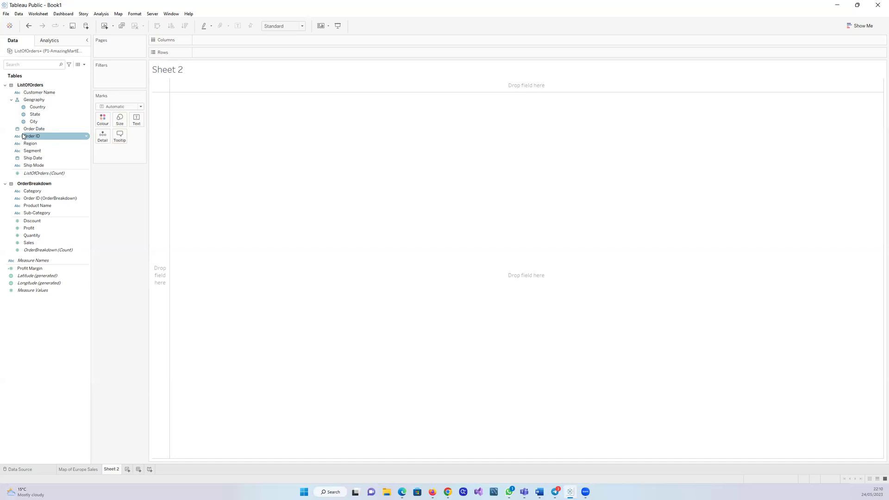
- List Customer Name in the rows of Sheet 2, look through the list, and remove the field
left_click(32, 92)
left_click_drag(32, 92, 207, 126)
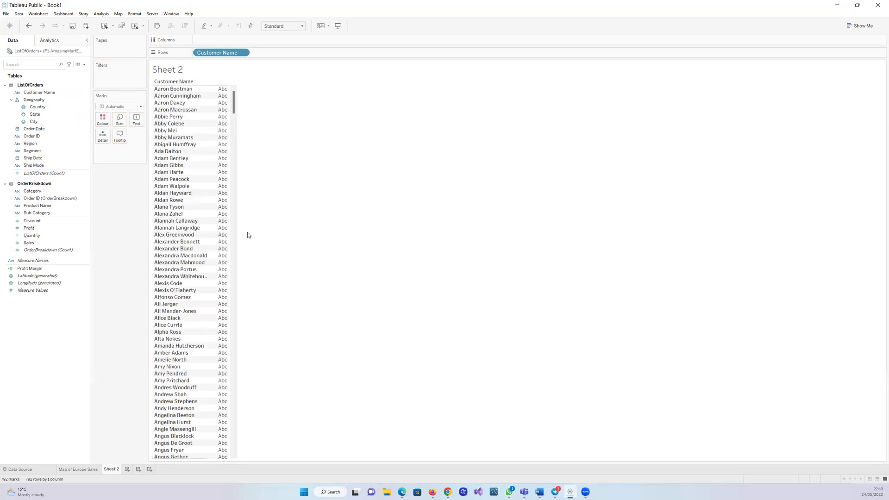
left_click_drag(233, 103, 235, 81)
left_click_drag(234, 103, 253, 51)
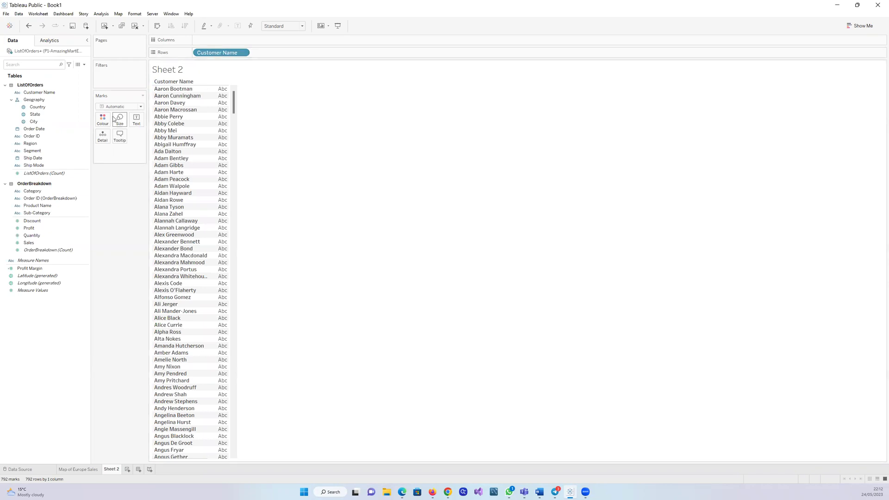
left_click_drag(218, 53, 84, 339)
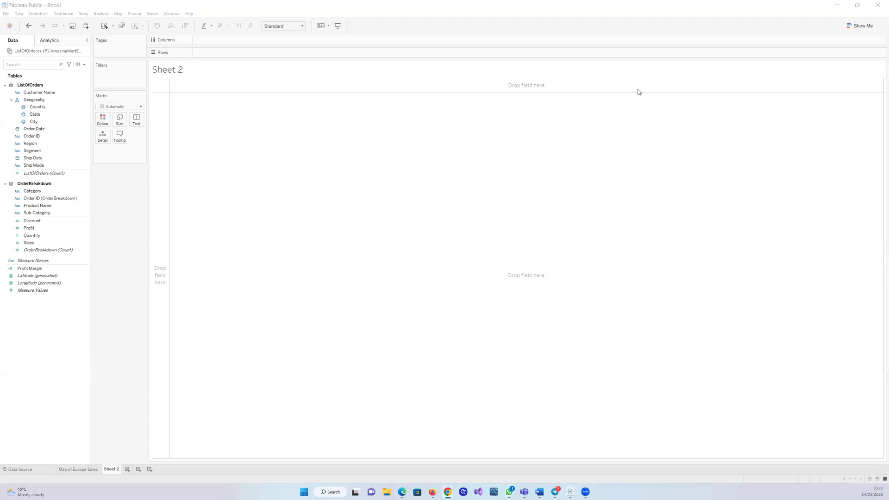
- Plot Profit against Sales on Sheet 2, with Sales in the columns and Profit in the rows
left_click_drag(33, 244, 235, 44)
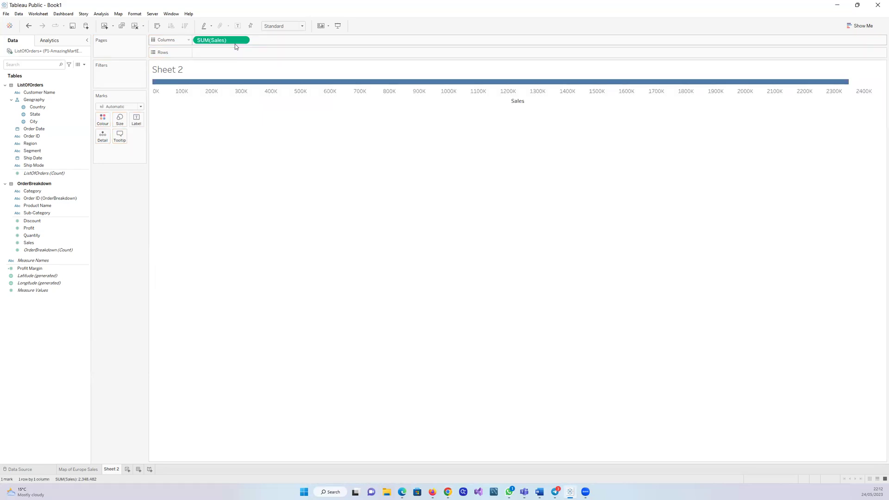
left_click_drag(29, 228, 216, 53)
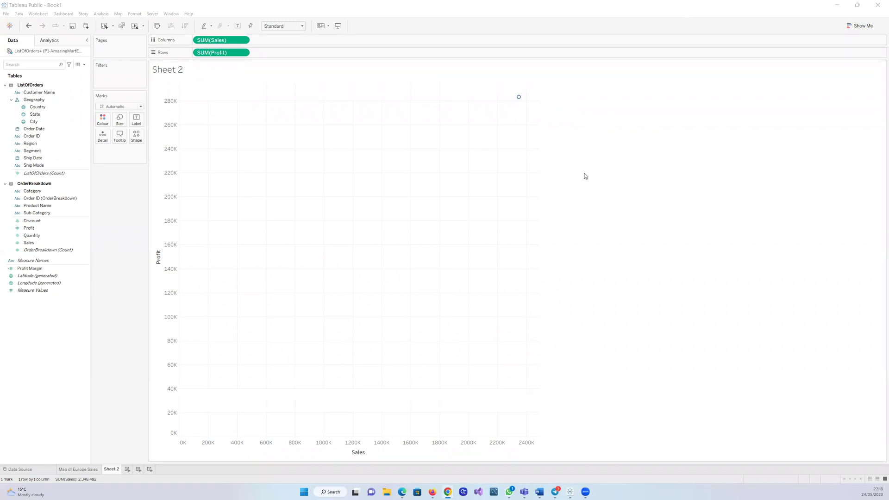
mouse_move(518, 97)
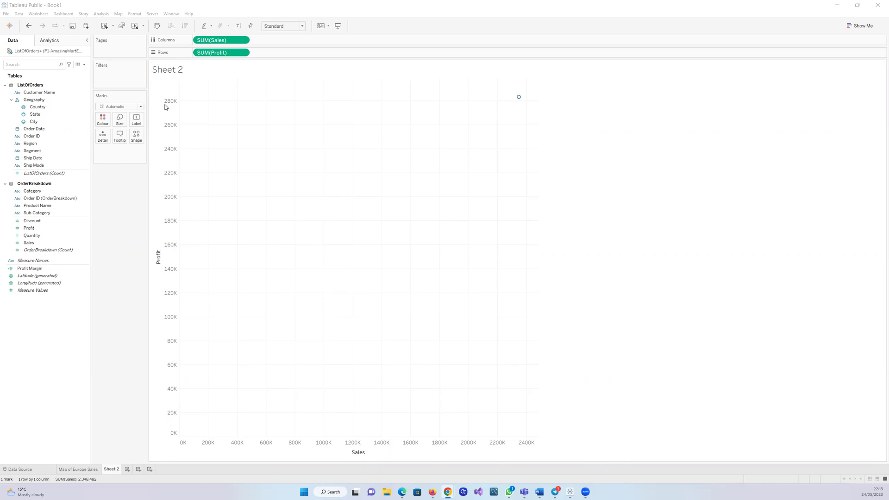
left_click(104, 25)
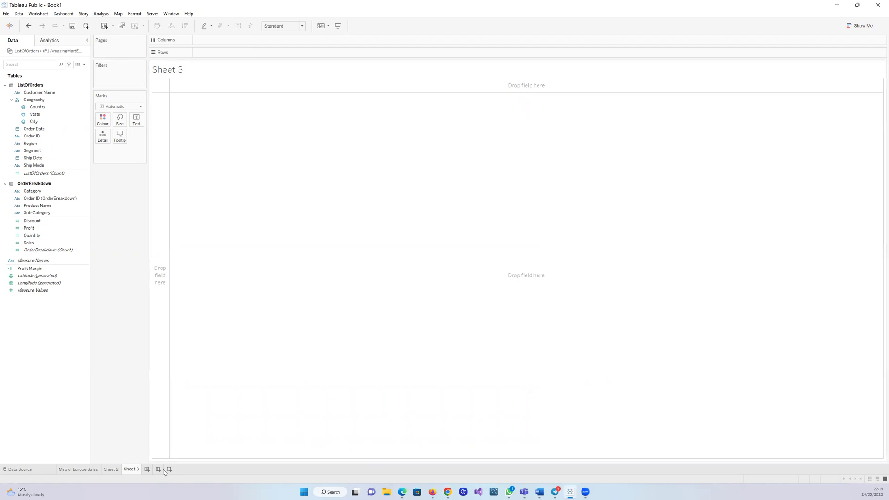
right_click(133, 469)
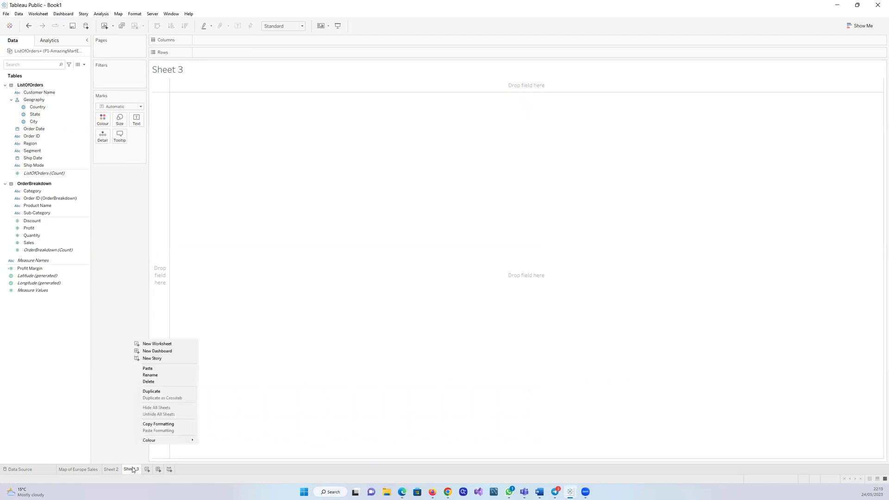
left_click(147, 382)
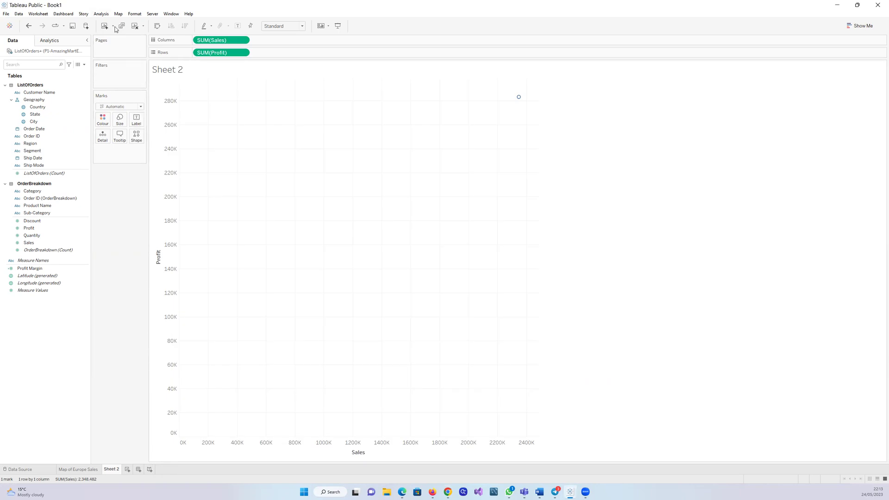
- Compare the Sales and Profit plot on Sheet 2 with measure aggregation switched off and on, leaving the measures aggregated
left_click(102, 15)
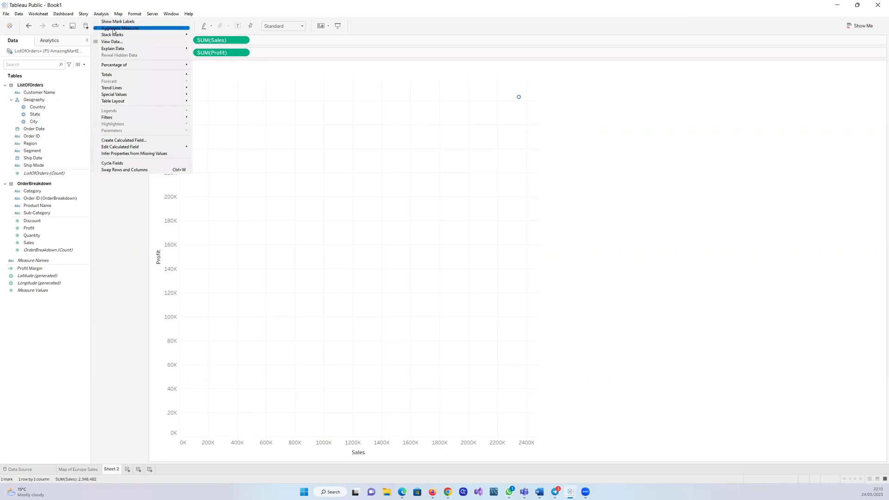
left_click(138, 28)
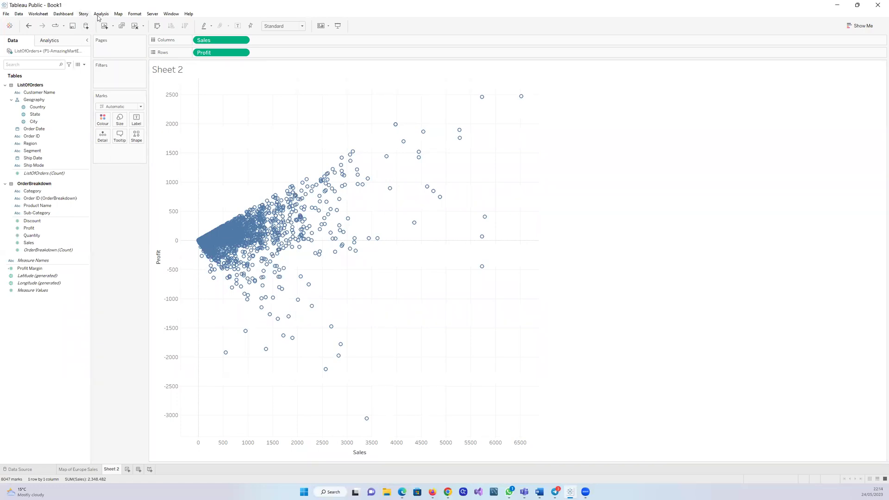
left_click(101, 15)
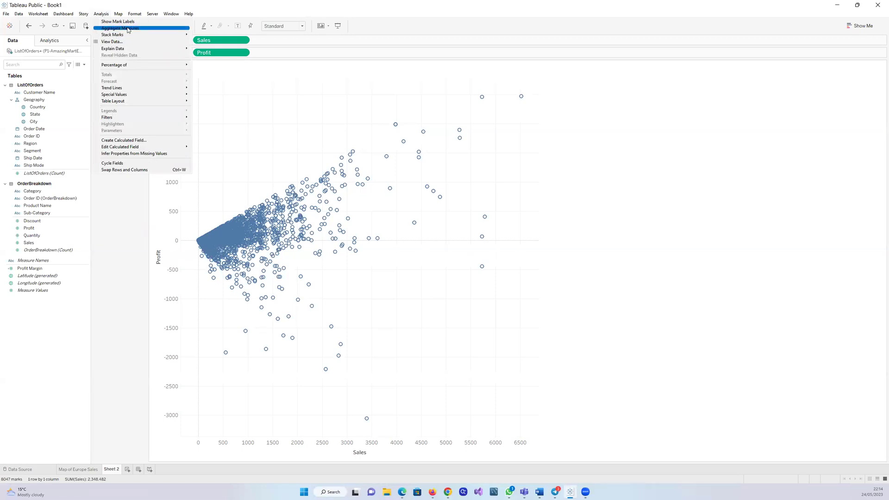
left_click(128, 28)
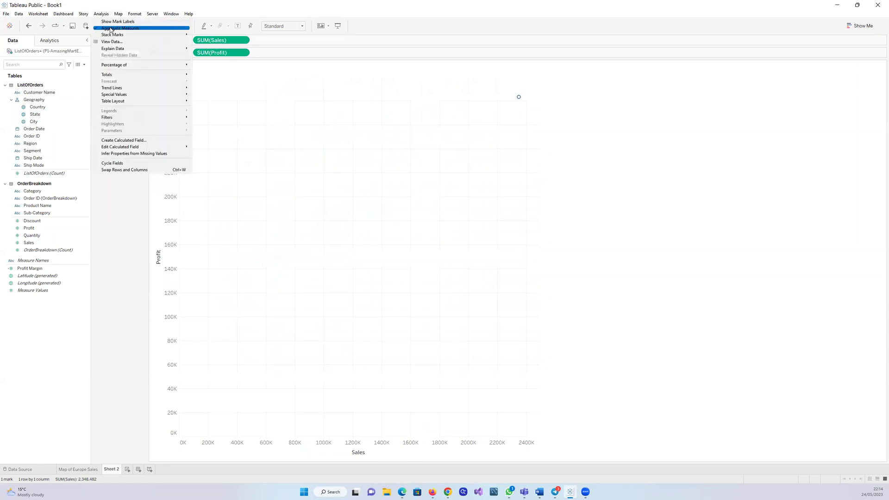
left_click(114, 28)
mouse_move(310, 210)
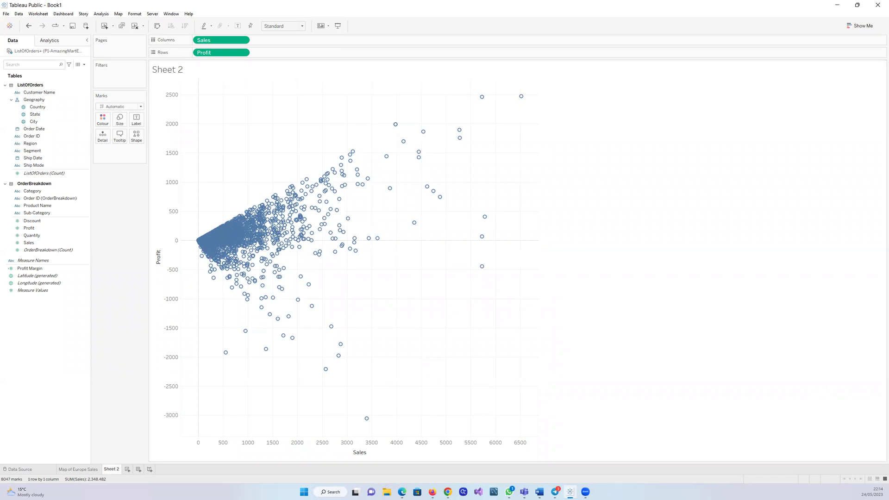
key("alt+Tab")
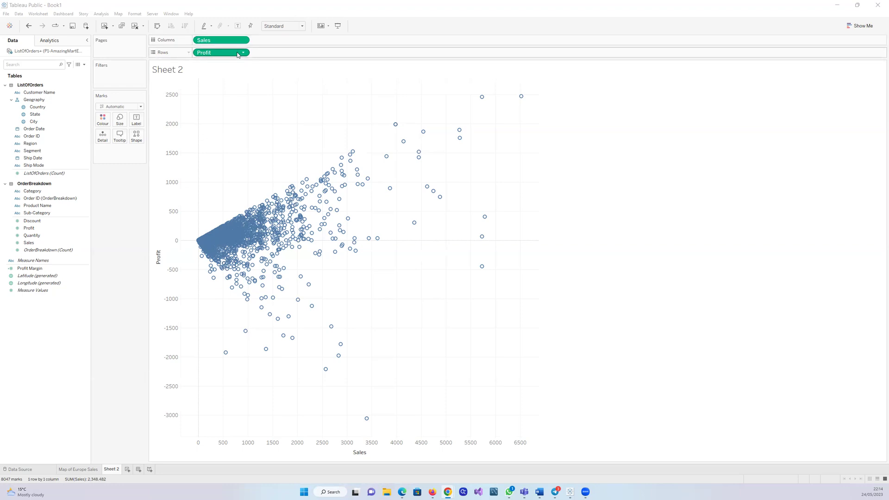
left_click(102, 14)
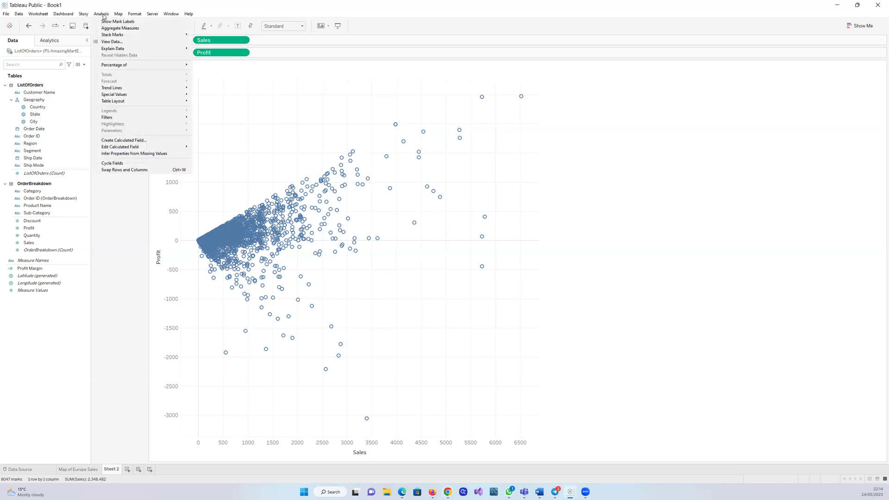
left_click(112, 28)
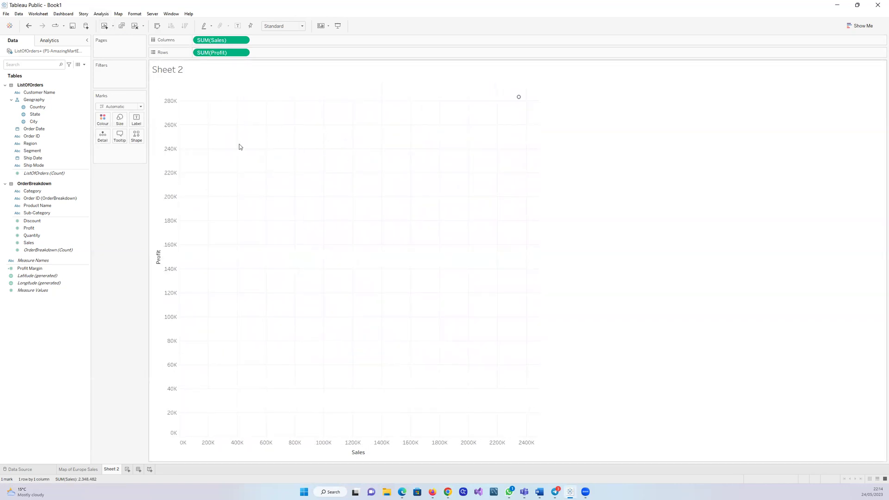
- Turn off Aggregate Measures on Sheet 2 to plot Sales against Profit as individual records
left_click(101, 14)
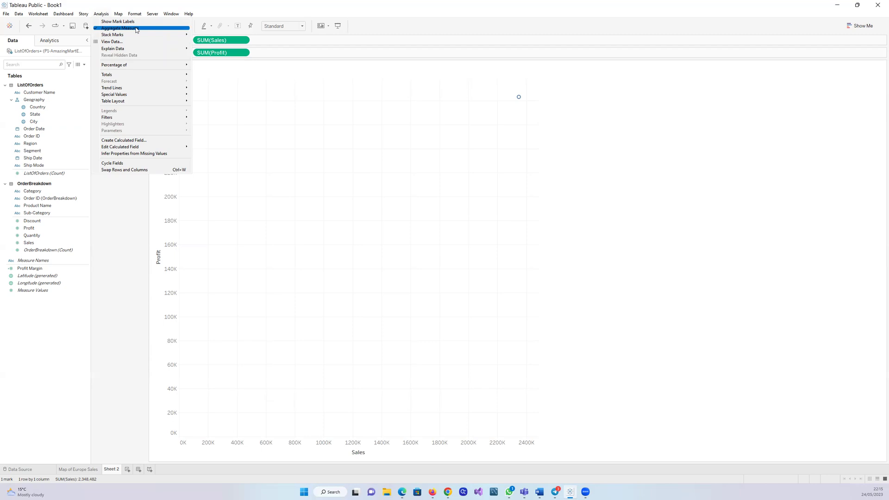
left_click(197, 3)
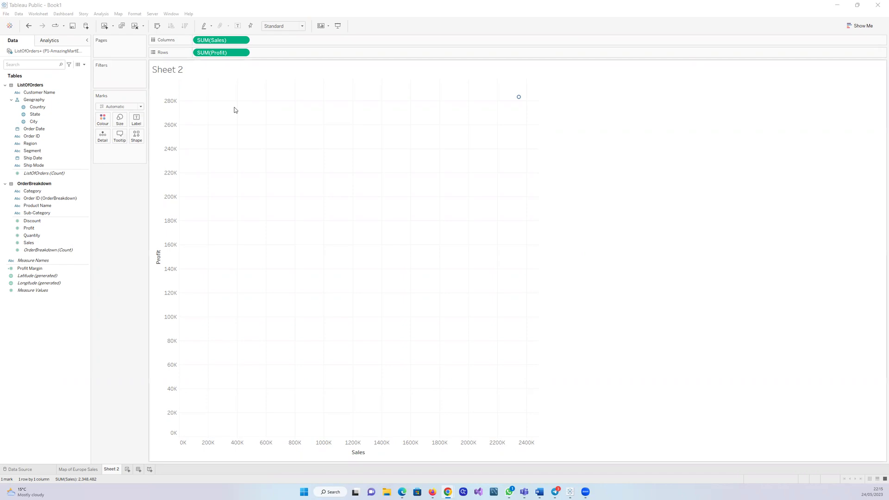
left_click(105, 14)
left_click(118, 28)
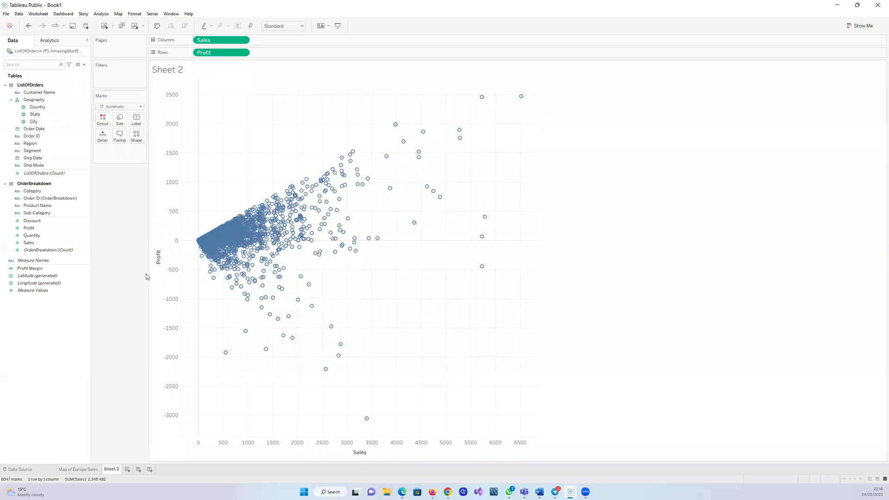
- On the Map of Europe Sales sheet, start an Order Date filter based on Years
left_click(86, 469)
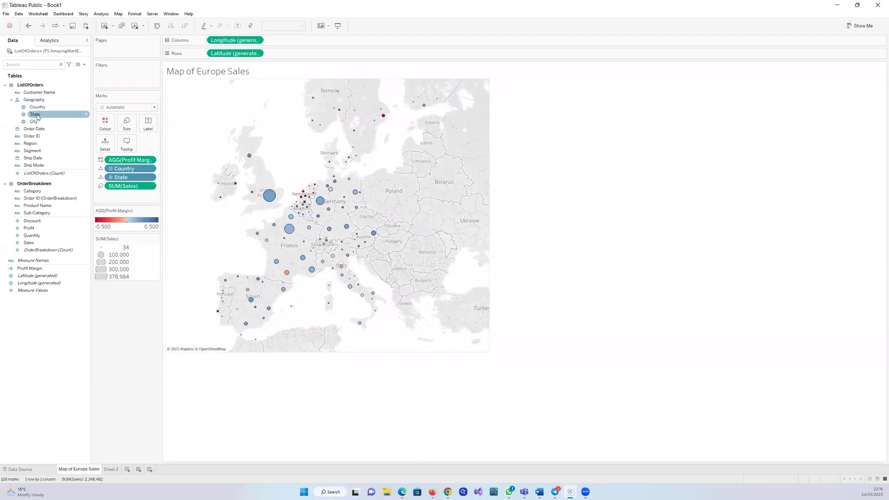
left_click_drag(32, 134, 110, 84)
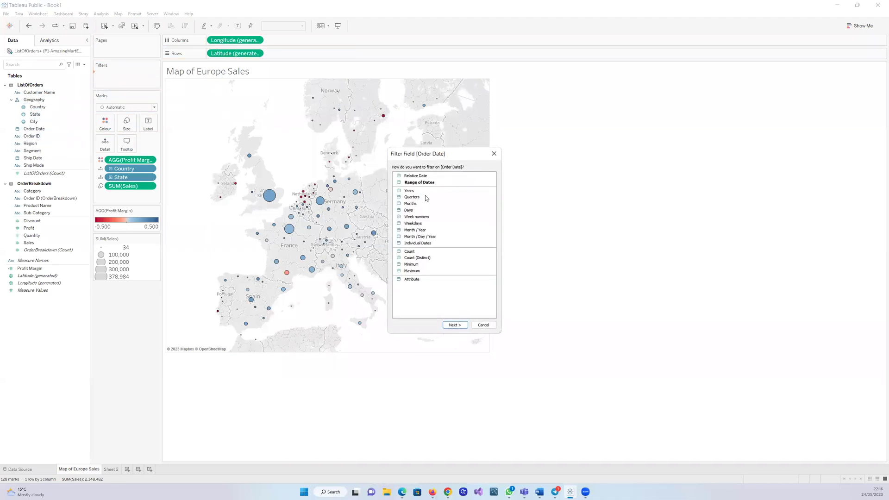
left_click(412, 191)
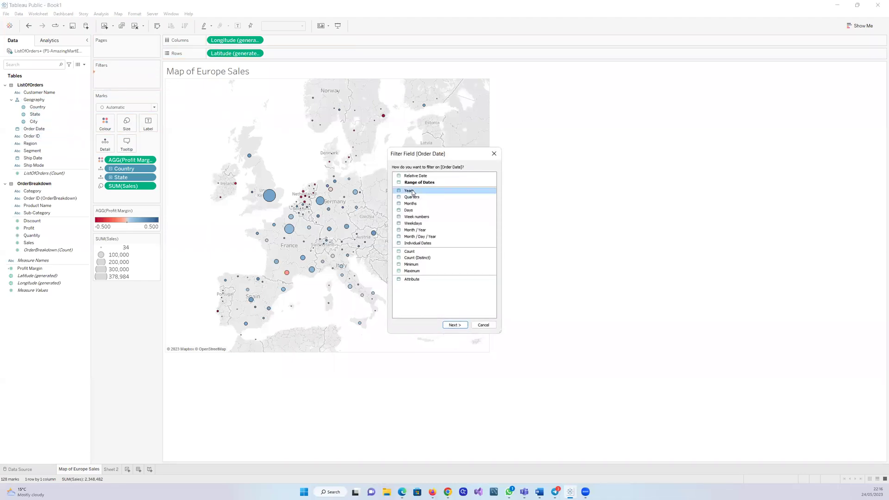
- Filter the Map of Europe Sales sheet by year of Order Date, including all years from 2011 to 2014
left_click(454, 324)
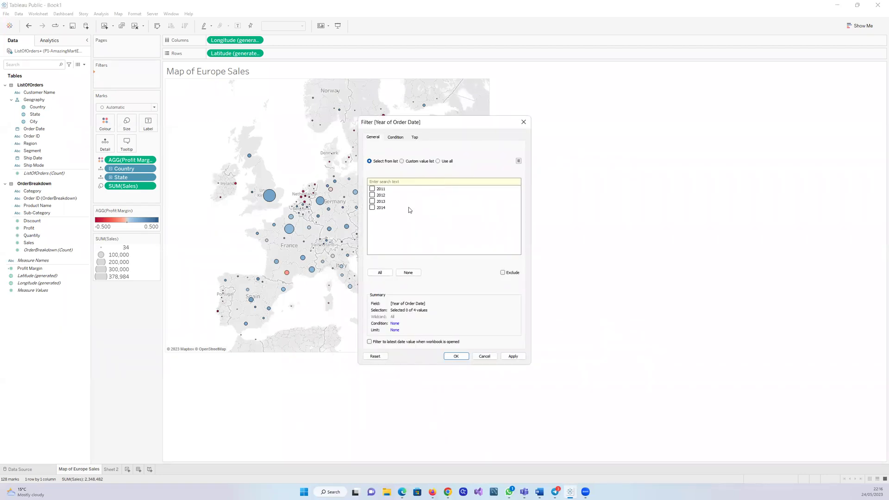
left_click(385, 273)
left_click(513, 357)
left_click(455, 356)
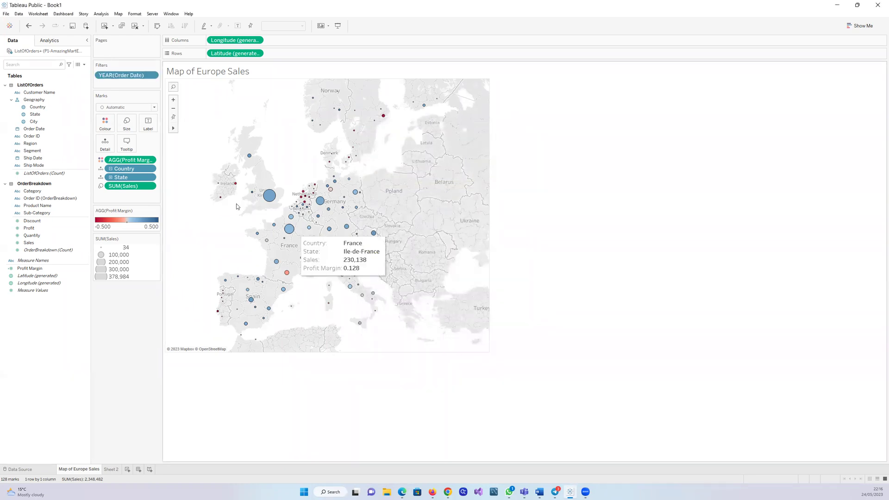
- Show the Order Date year filter beside the map and apply it to all worksheets using this data source
left_click(153, 76)
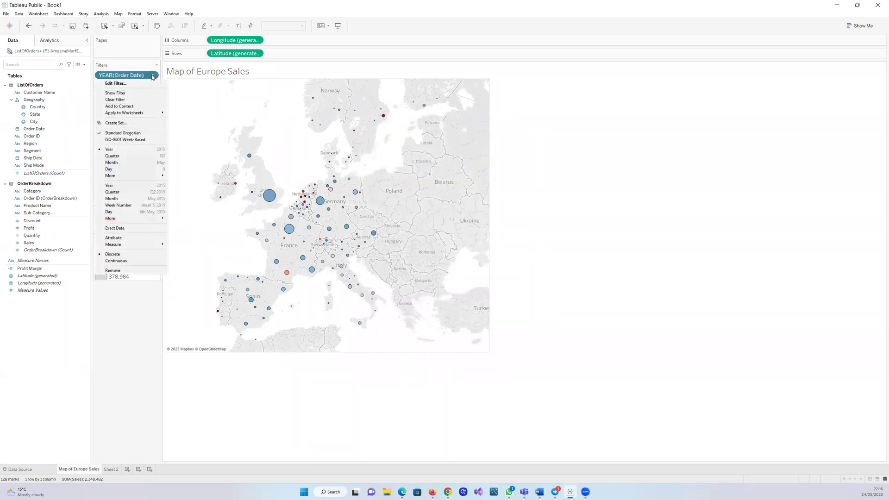
left_click(155, 76)
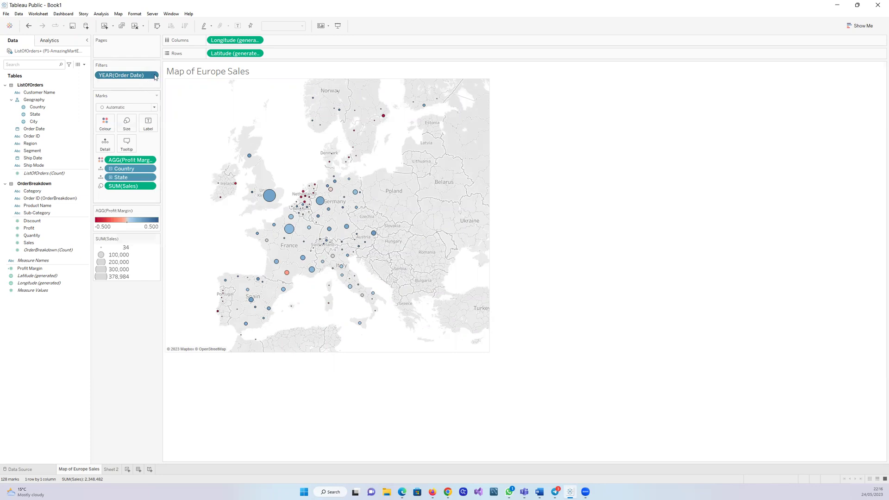
left_click(154, 75)
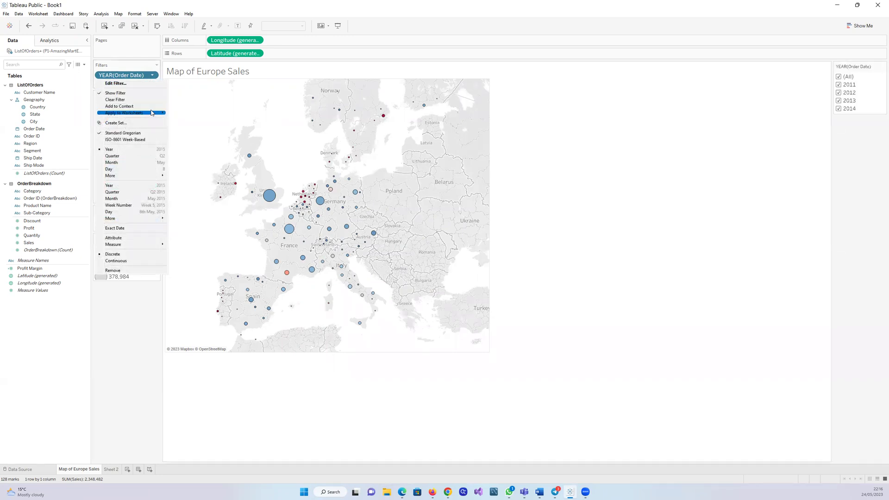
mouse_move(152, 112)
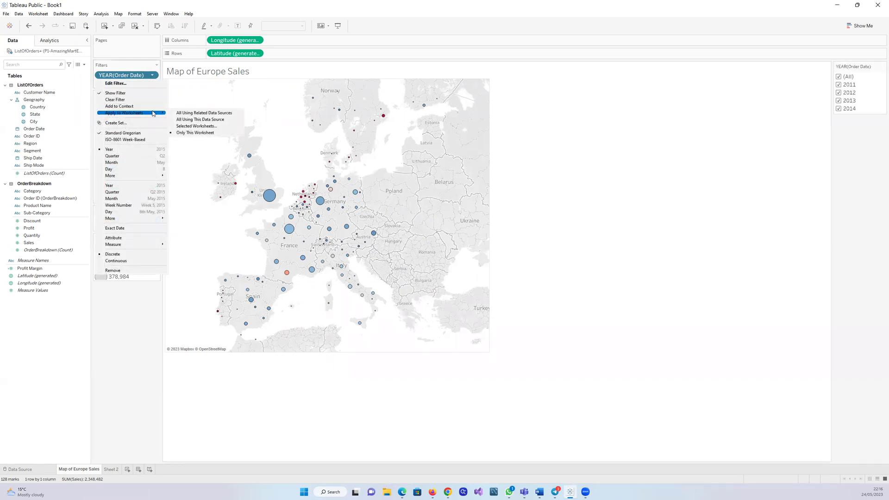
left_click(180, 120)
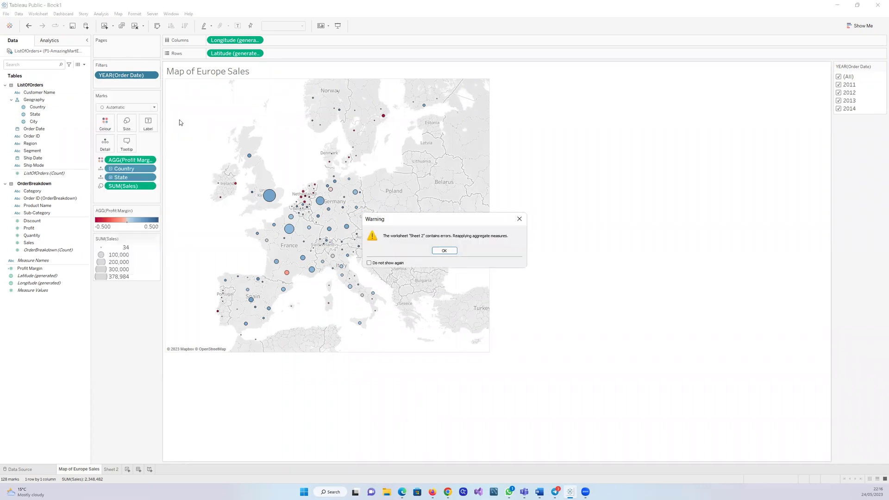
left_click(444, 251)
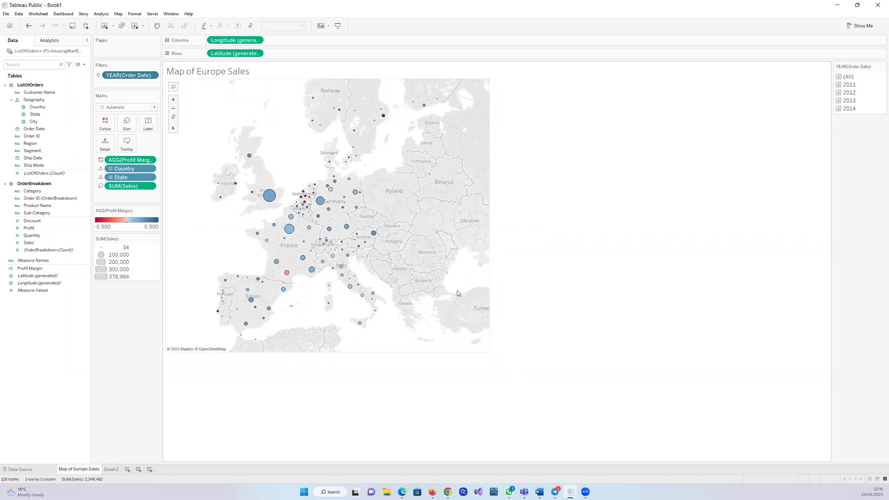
- Check the shared year filter and the Aggregate Measures option on Sheet 2, and return to Map of Europe Sales
left_click(112, 469)
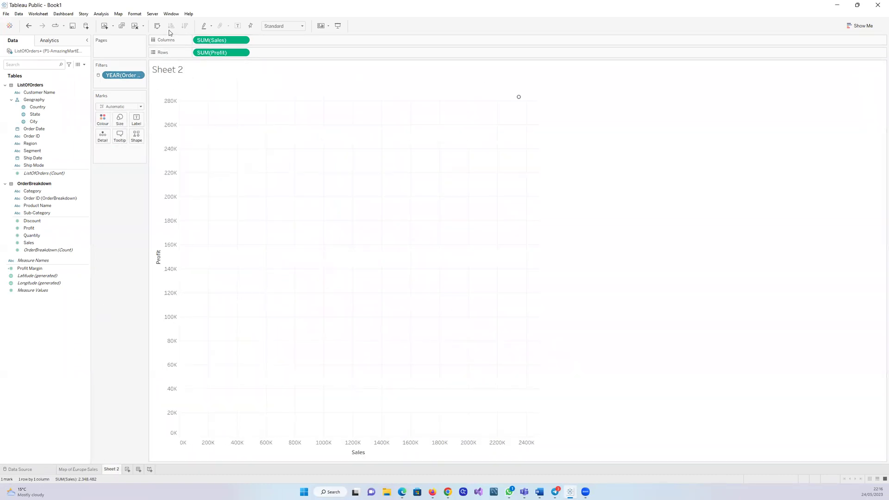
left_click(105, 15)
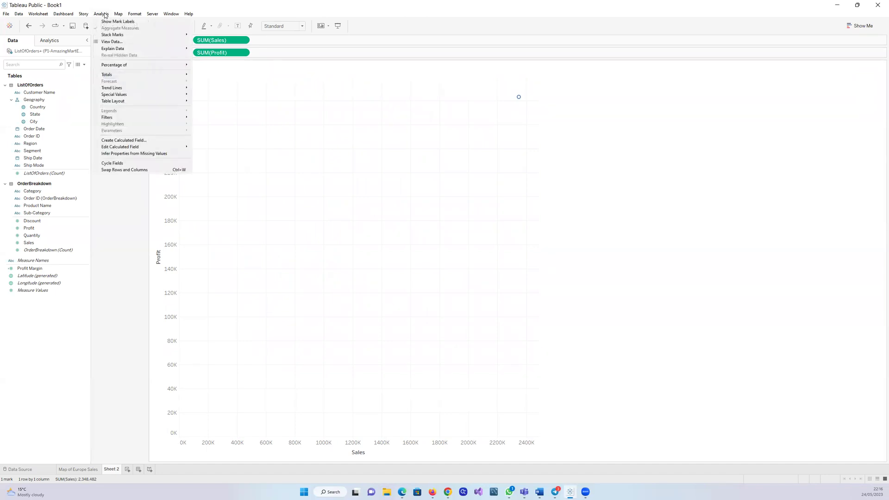
left_click(133, 209)
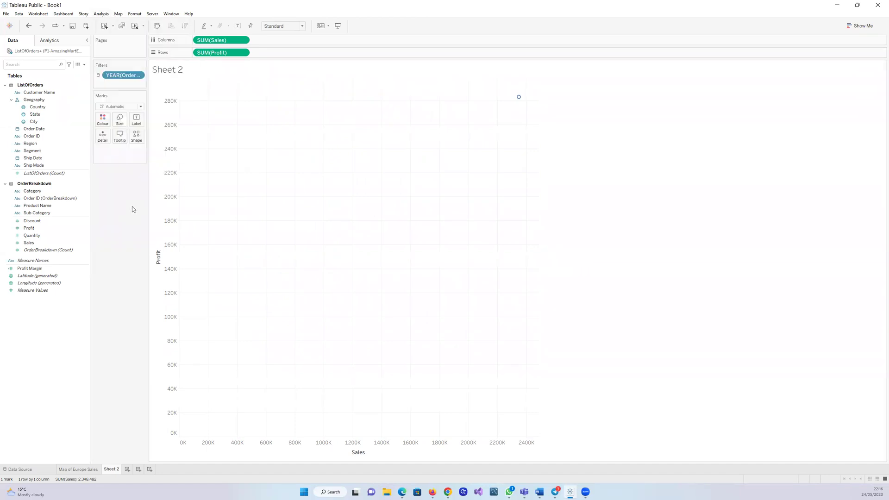
left_click(82, 470)
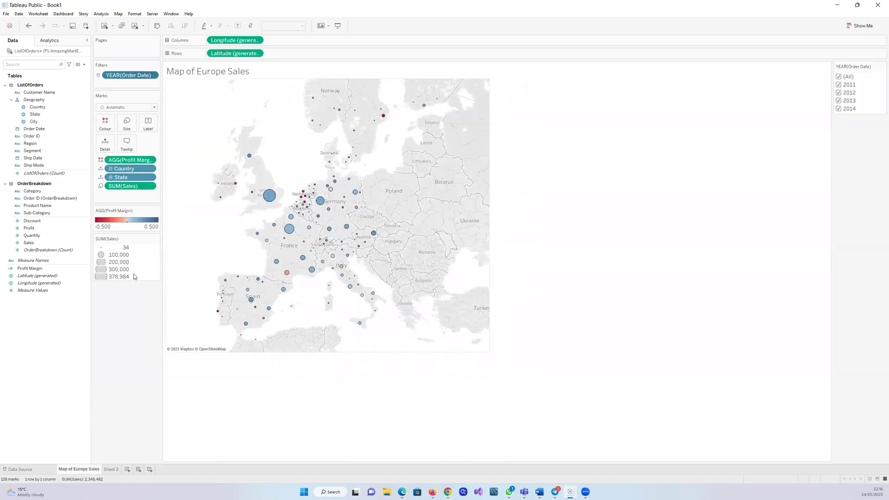
- Check which worksheets the map's Order Date year filter applies to
left_click(153, 75)
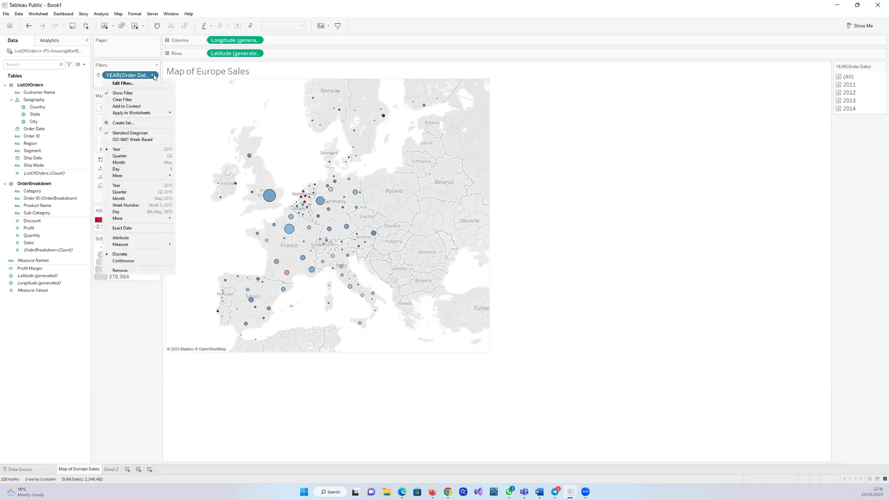
mouse_move(150, 116)
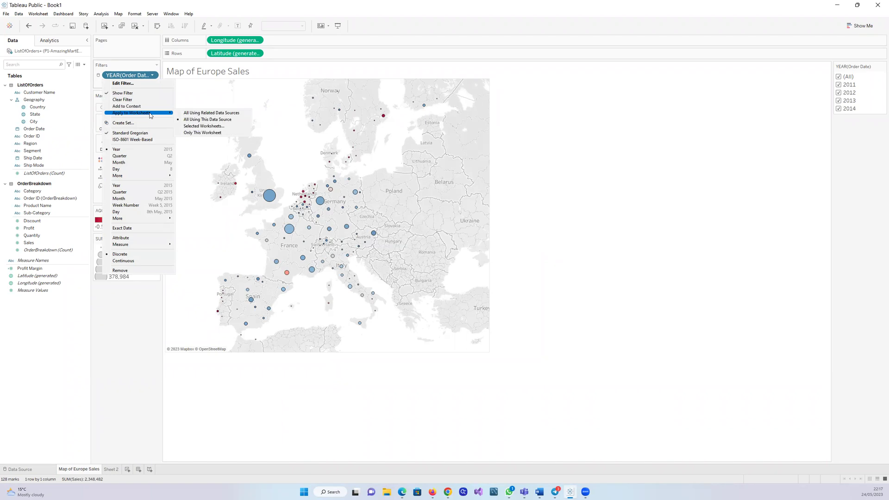
left_click(858, 7)
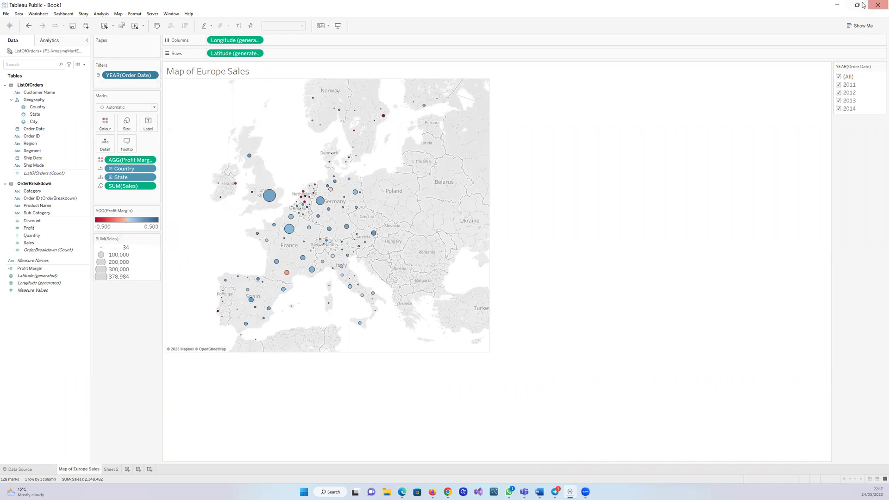
- Restore the window from full screen and remove the Order Date year filter from Map of Europe Sales
left_click(858, 5)
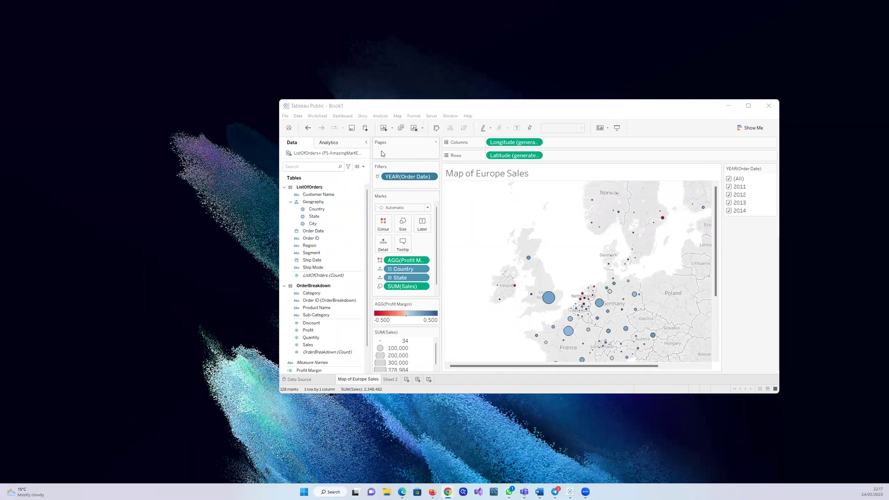
left_click_drag(407, 176, 326, 199)
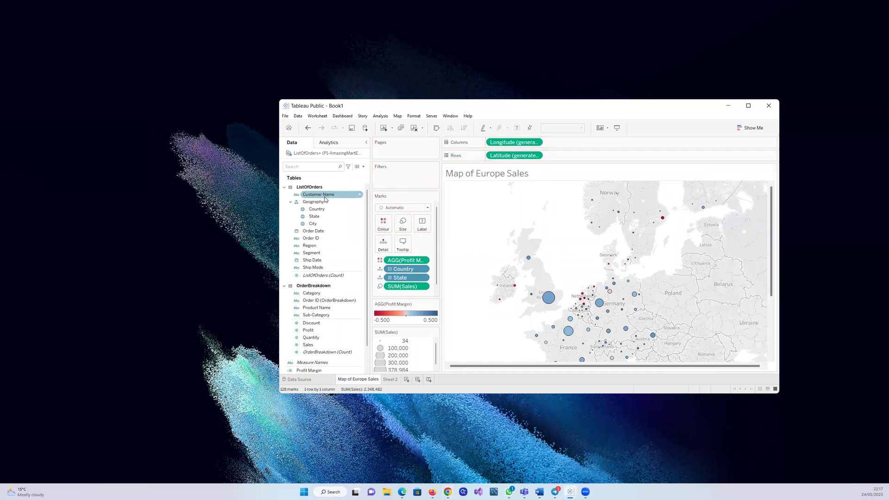
- Check the Aggregate Measures option on Sheet 2 without the year filter, and return to Map of Europe Sales
left_click(391, 380)
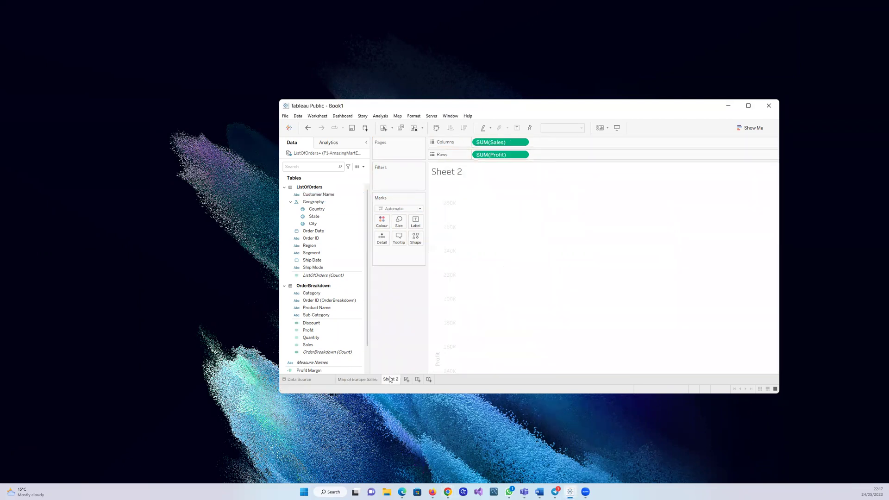
left_click(381, 116)
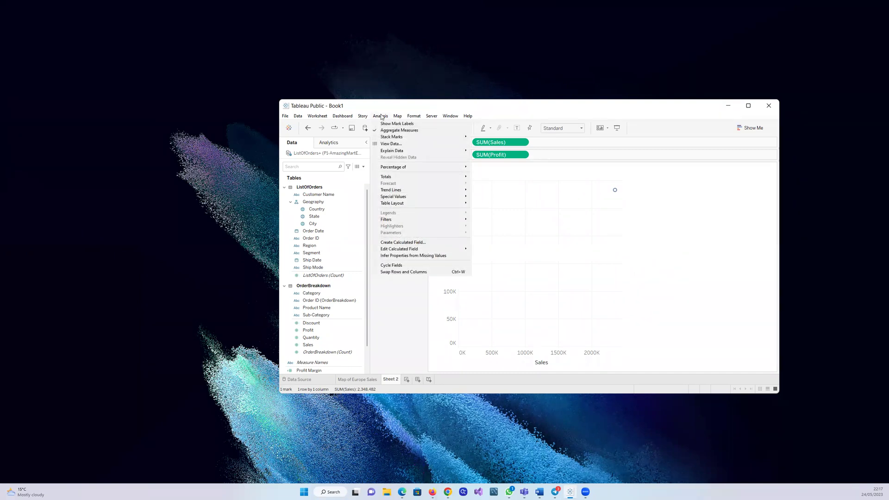
left_click(381, 116)
left_click(381, 116)
left_click(381, 116)
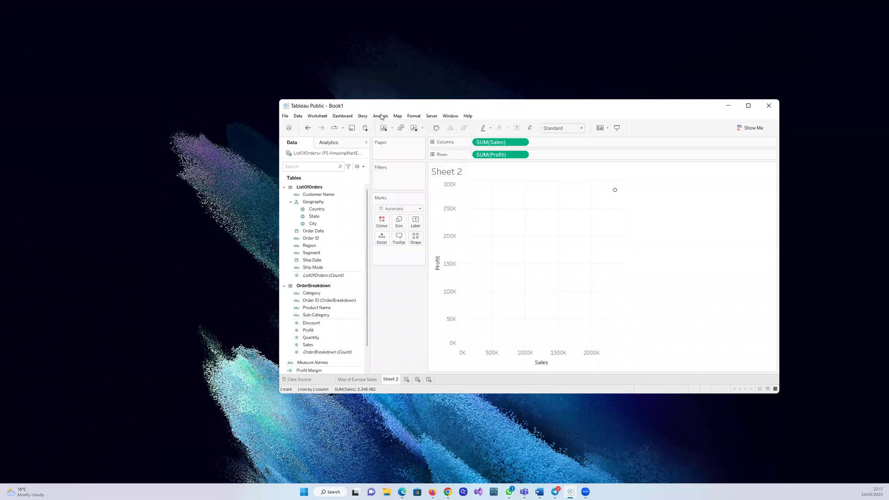
left_click(356, 380)
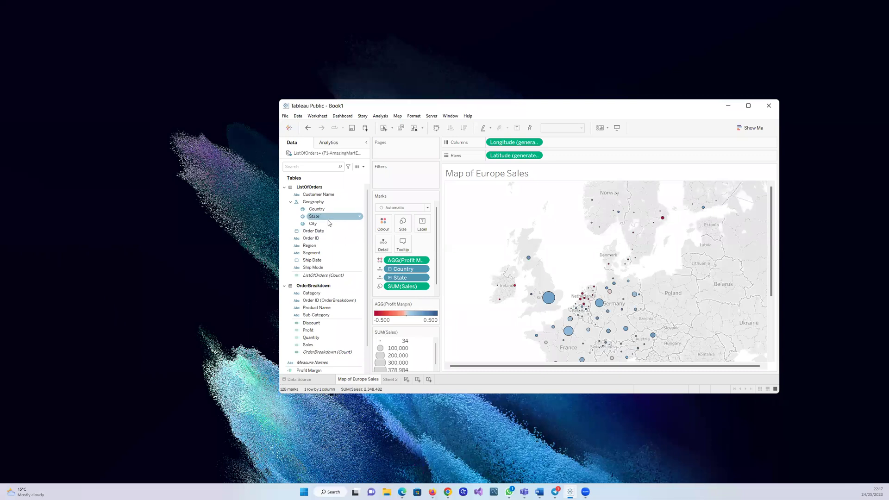
- Add Order Date as a Years filter on Map of Europe Sales, with all years from 2011 to 2014 selected
left_click_drag(324, 237, 395, 184)
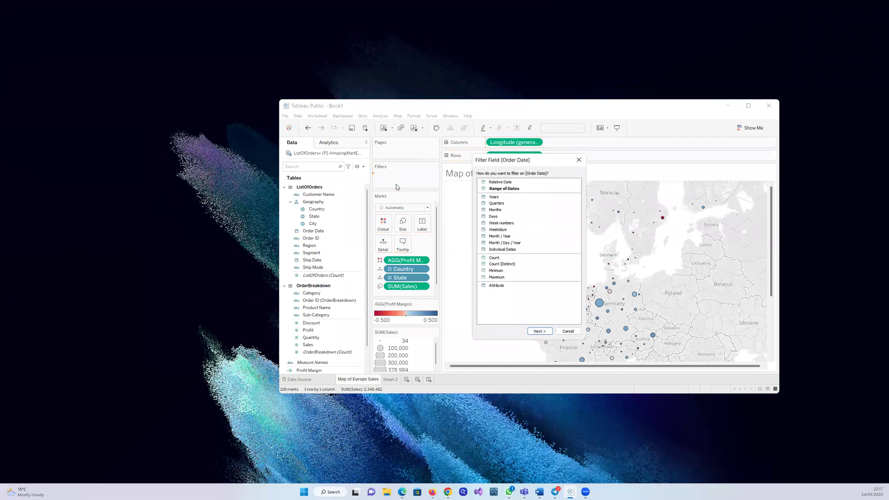
left_click(494, 197)
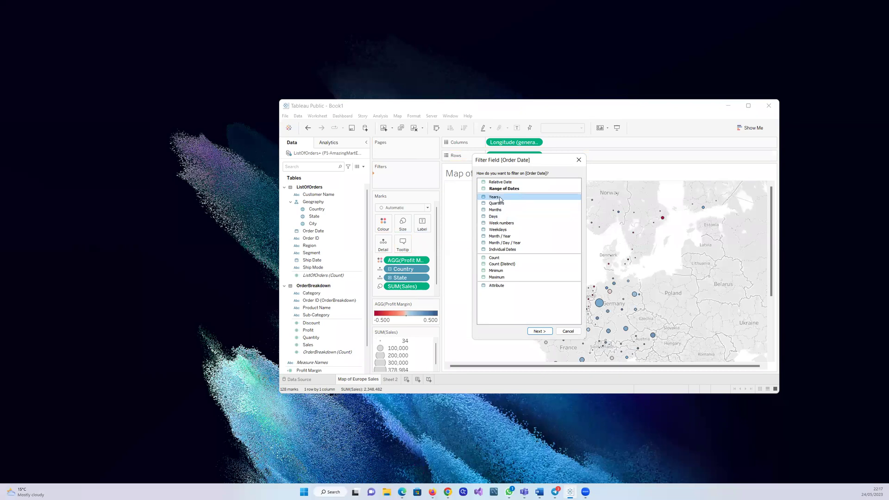
left_click(540, 331)
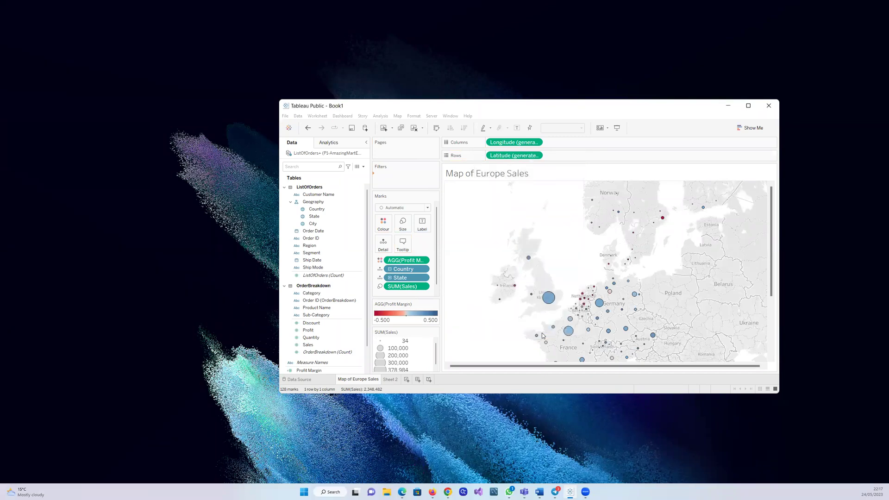
left_click(465, 279)
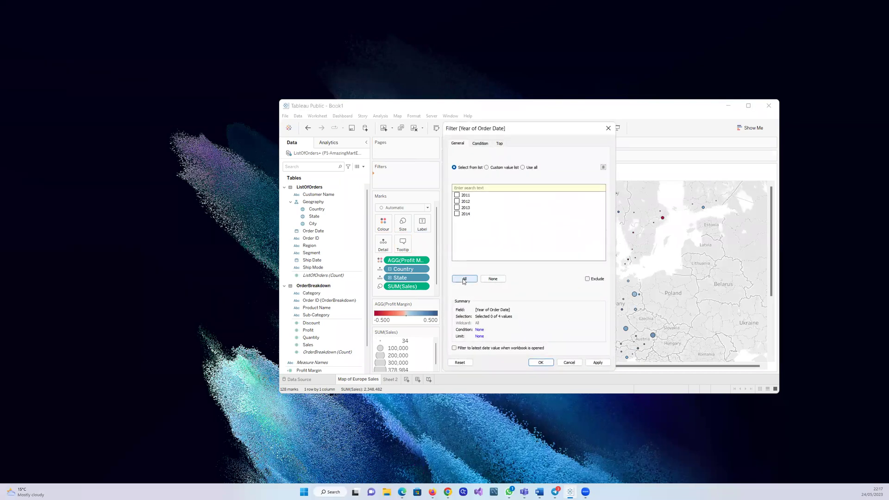
left_click(598, 362)
left_click(541, 364)
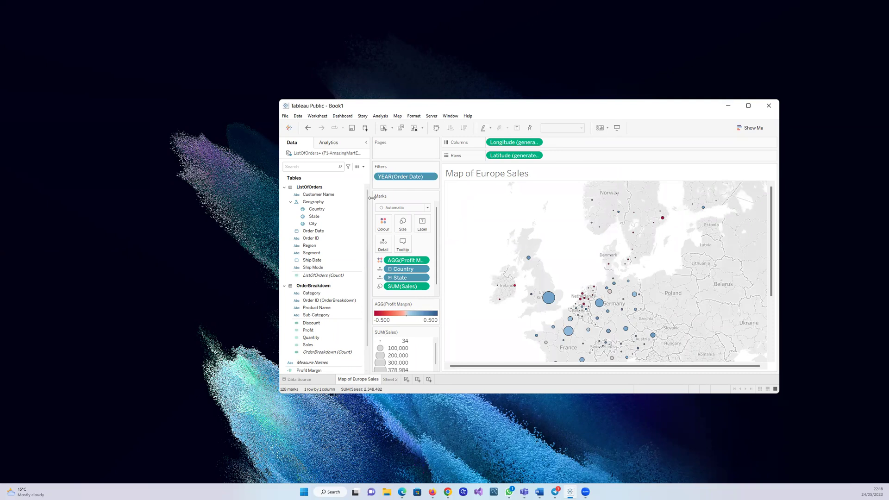
- Apply the Order Date year filter to all worksheets using this data source
left_click(433, 177)
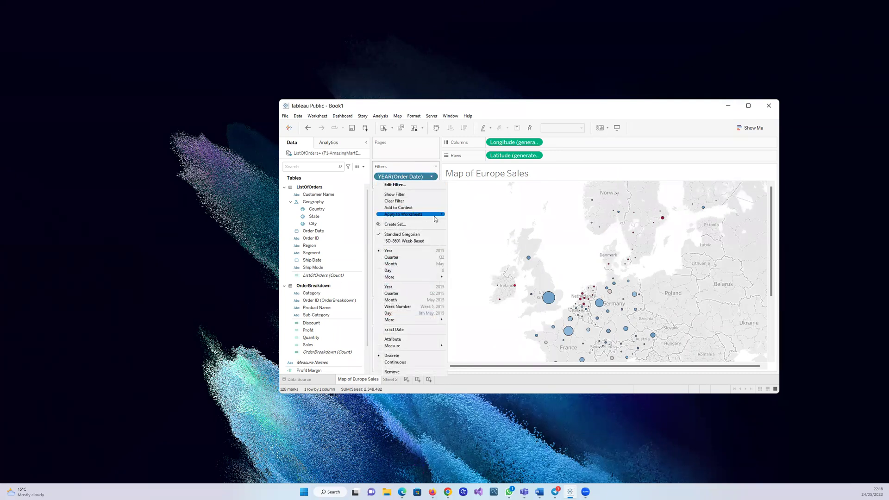
mouse_move(436, 215)
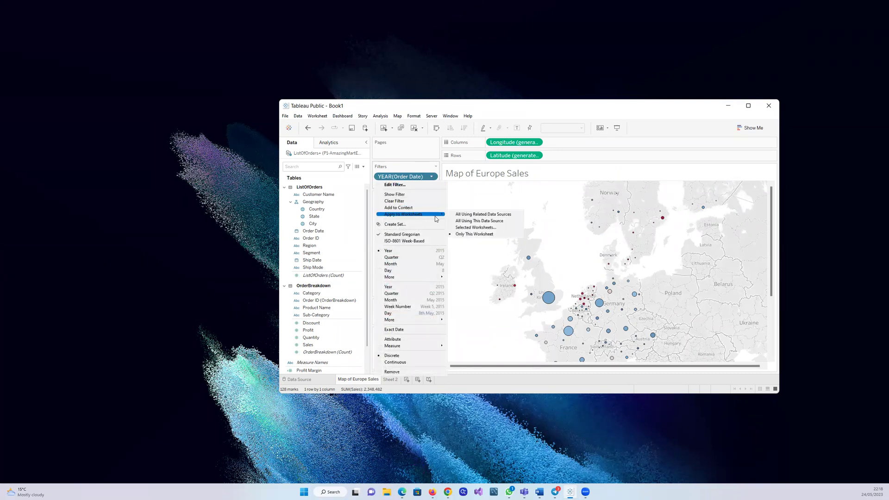
left_click(478, 221)
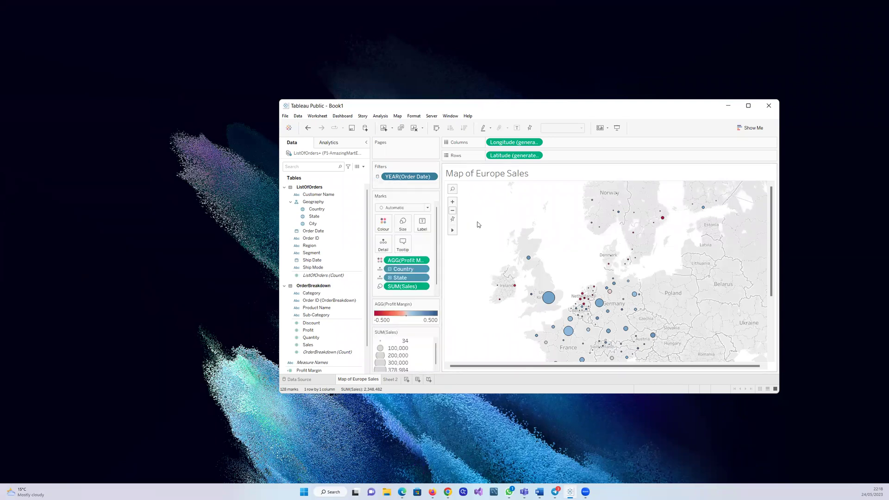
- Examine Sheet 2 for the shared year filter and its Aggregate Measures and Special Values options
left_click(395, 381)
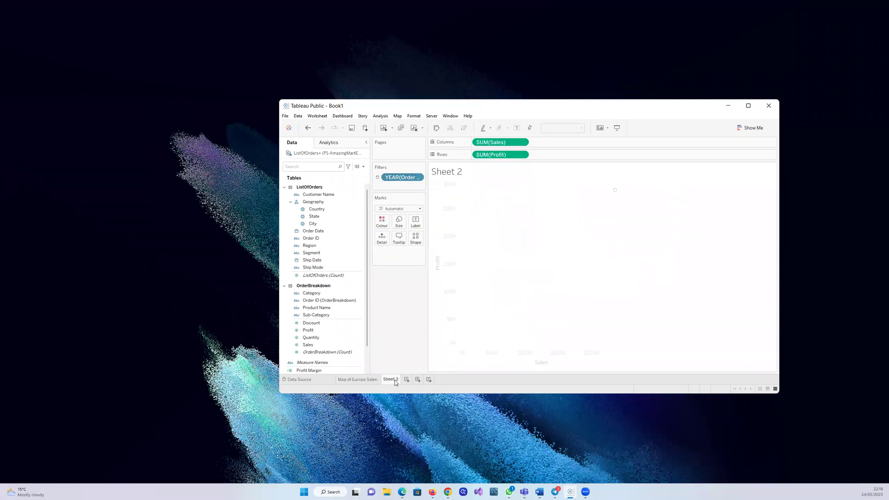
left_click(382, 116)
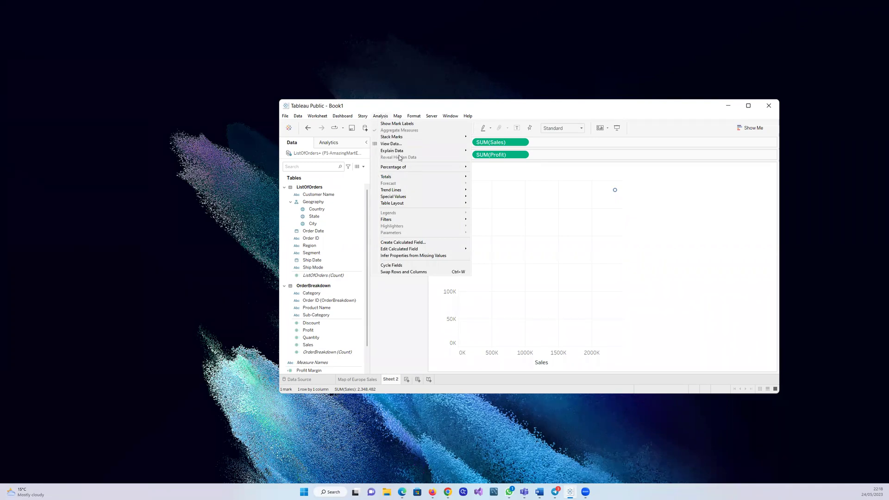
mouse_move(410, 196)
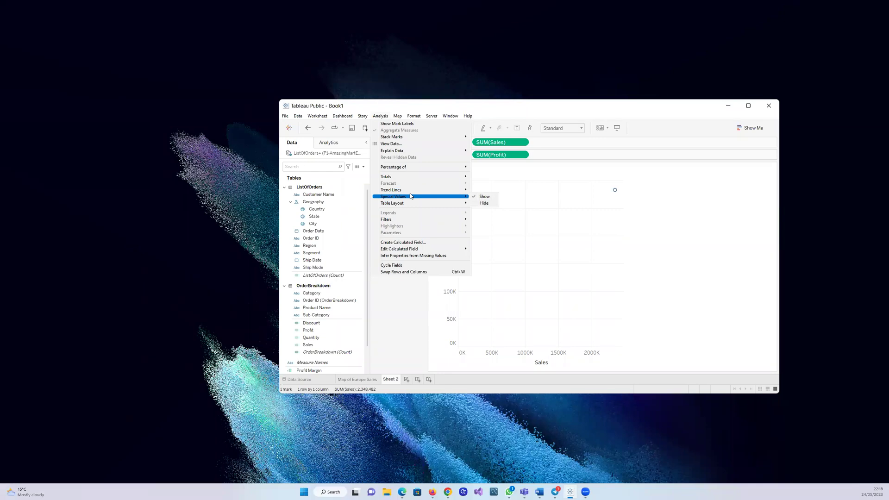
left_click(399, 328)
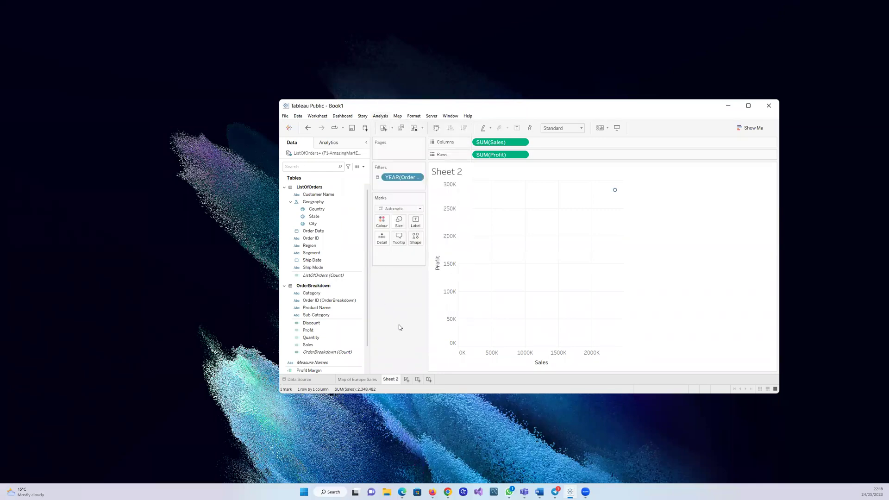
- Remove SUM(Profit) from the rows and SUM(Sales) from the columns of Sheet 2
left_click_drag(479, 157, 346, 291)
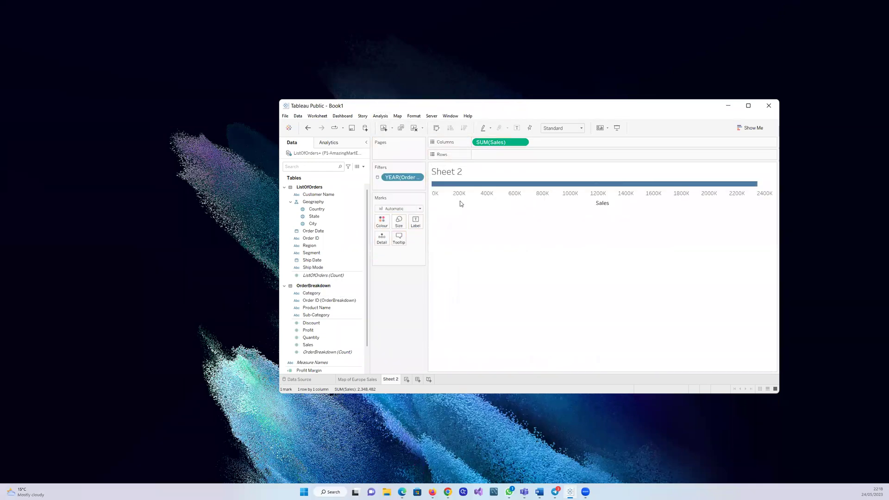
left_click_drag(487, 144, 318, 353)
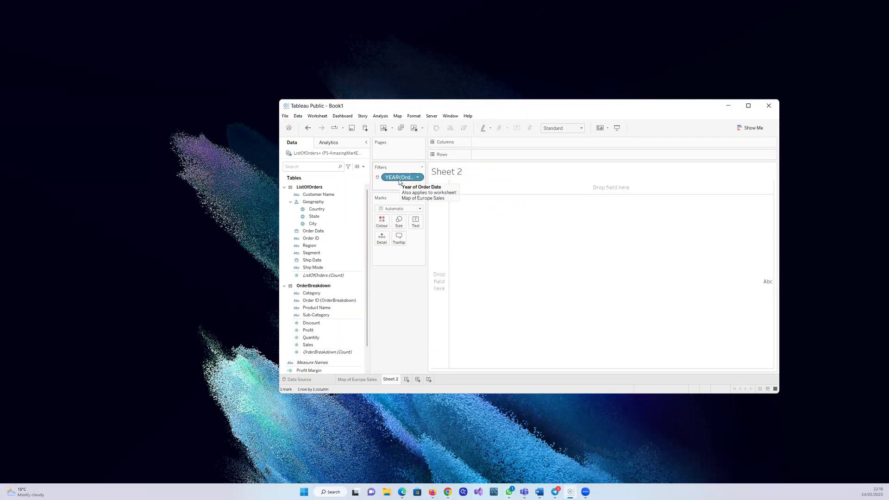
- Remove the Order Date year filter from Sheet 2 and turn off Aggregate Measures
left_click_drag(399, 181, 328, 246)
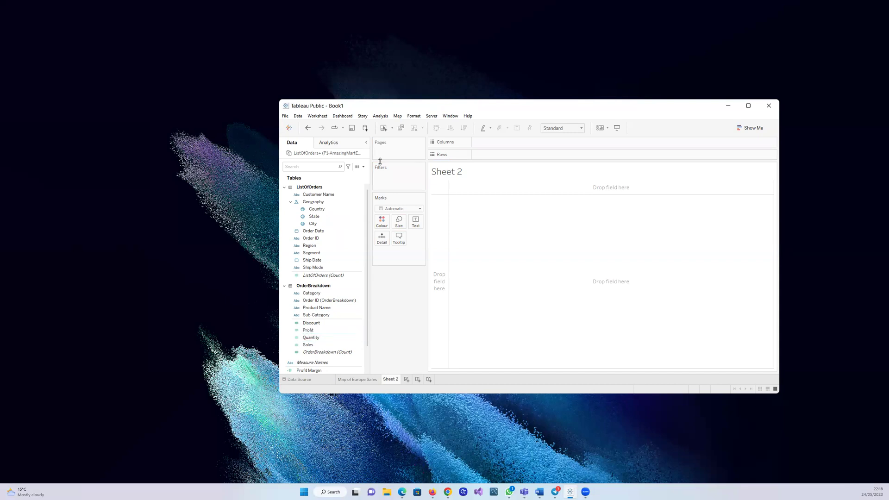
left_click(381, 116)
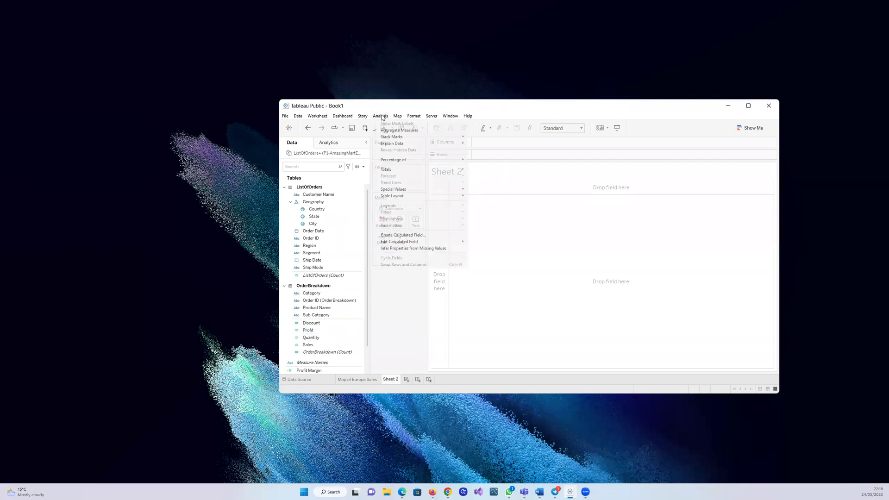
left_click(395, 129)
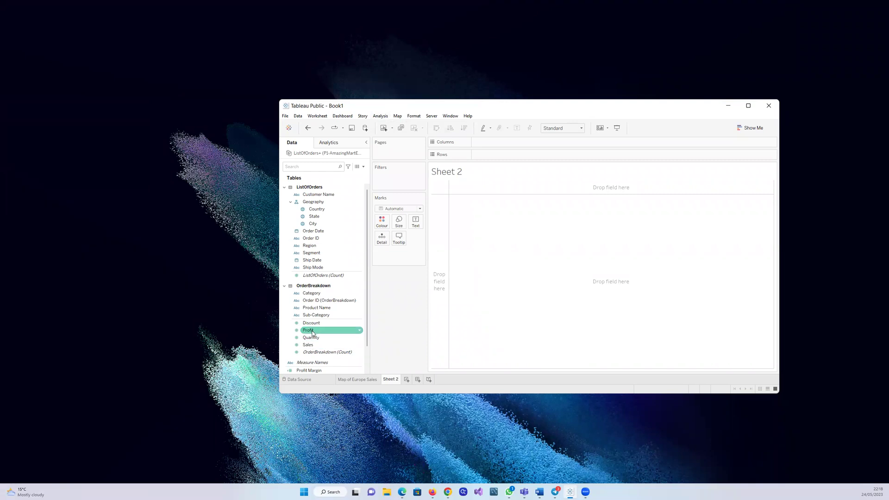
- Plot the disaggregated Profit values on rows against Sales on columns in Sheet 2
mouse_move(312, 332)
left_mouse_down()
mouse_move(464, 201)
mouse_move(484, 157)
left_mouse_up()
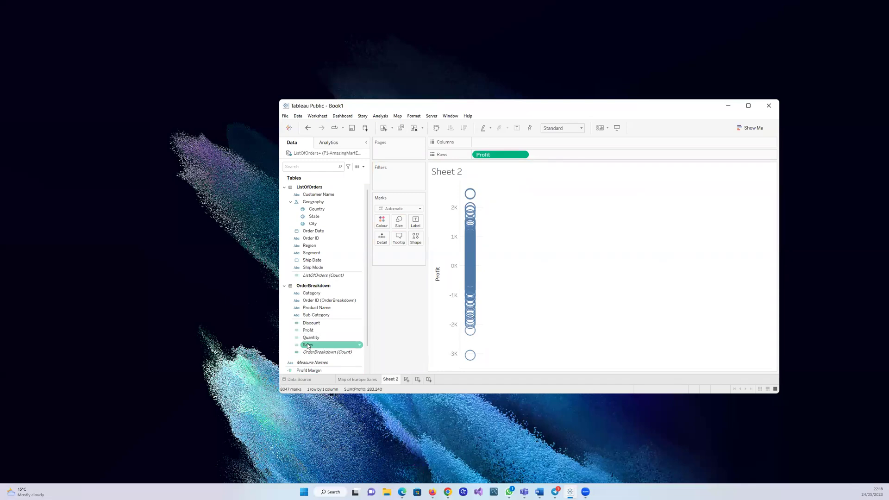
left_click_drag(308, 345, 489, 146)
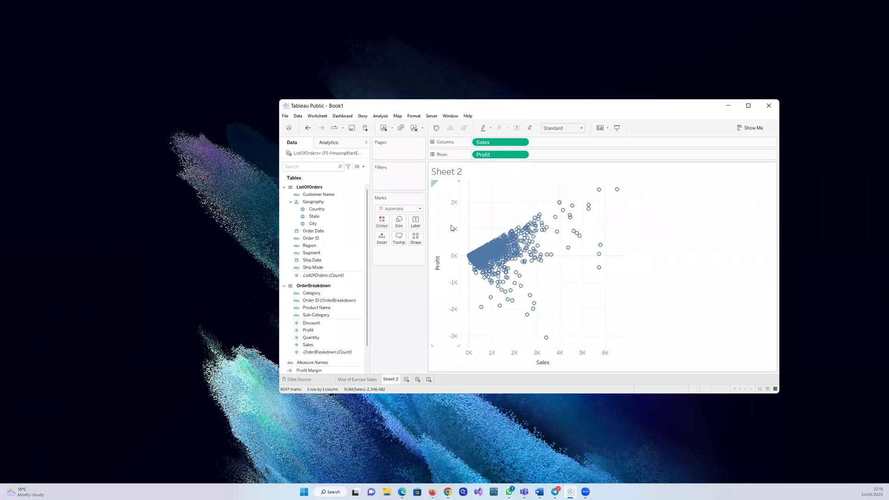
mouse_move(485, 247)
- Clear Profit and Sales from Sheet 2, and toggle Aggregate Measures on and off again
left_click_drag(501, 156, 361, 331)
left_click_drag(494, 140, 325, 332)
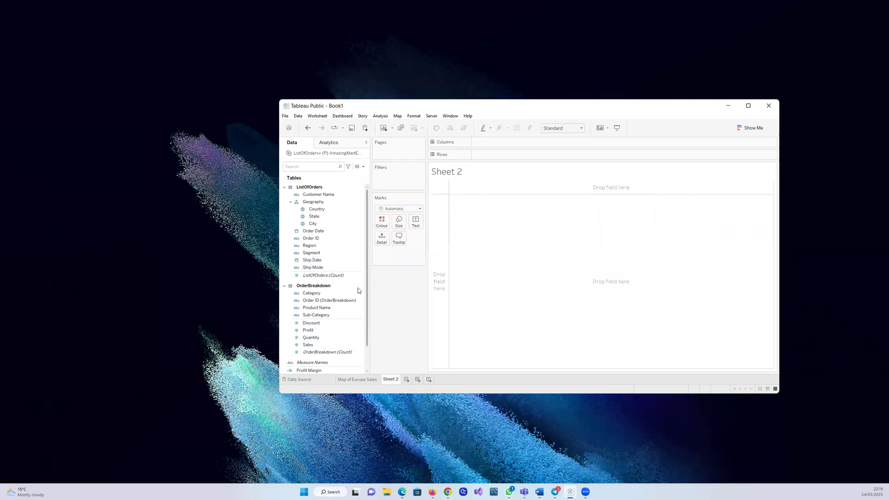
left_click(382, 117)
left_click(397, 131)
left_click(381, 117)
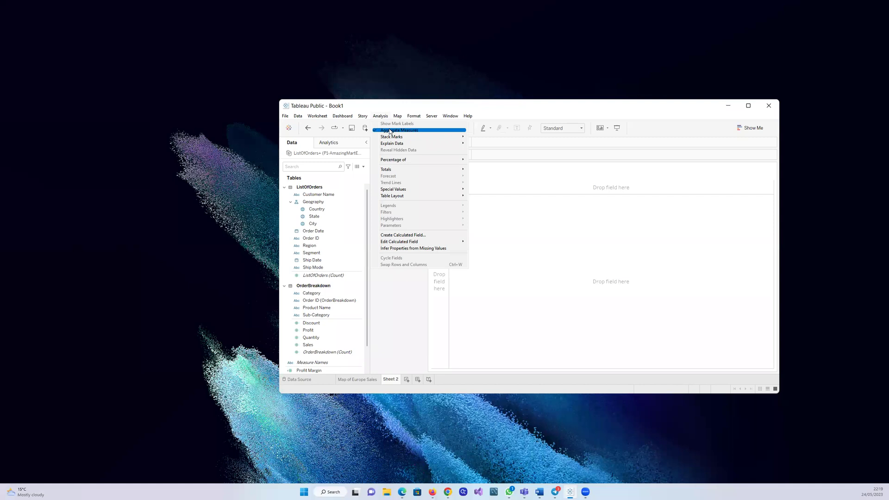
left_click(390, 131)
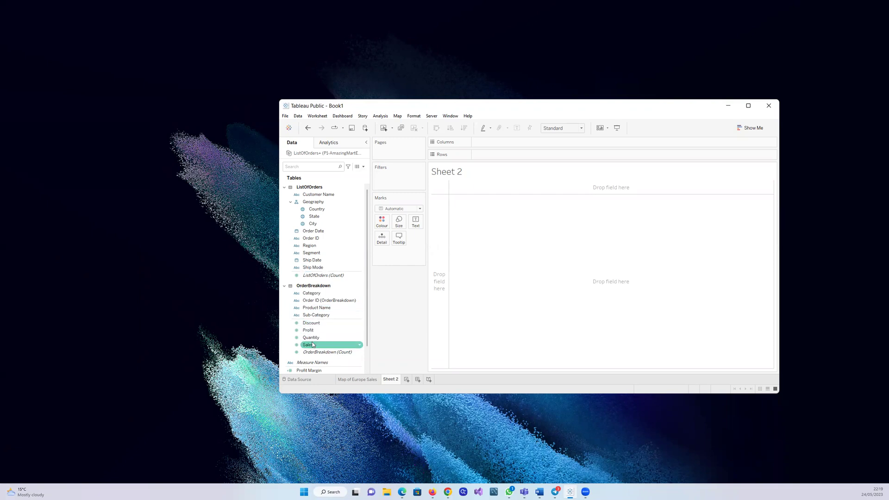
- Build a disaggregated scatter plot on Sheet 2 with Sales on columns and Profit on rows
left_click_drag(312, 345, 482, 136)
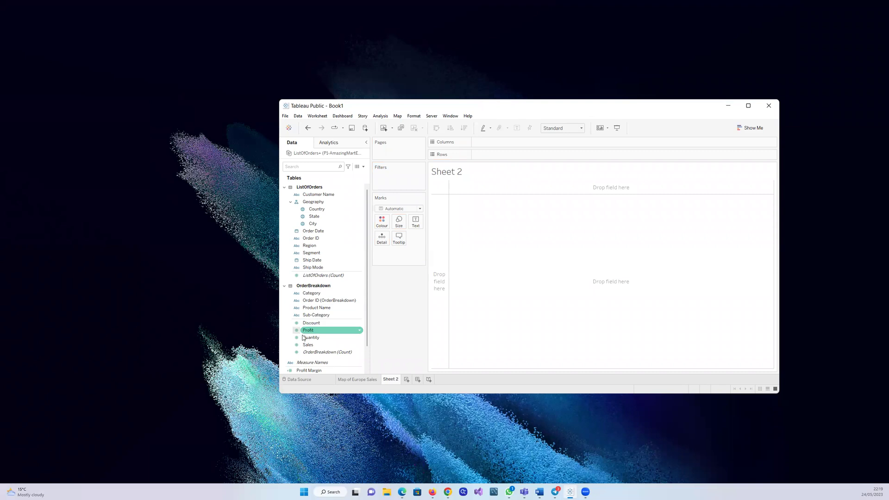
left_click_drag(308, 345, 482, 145)
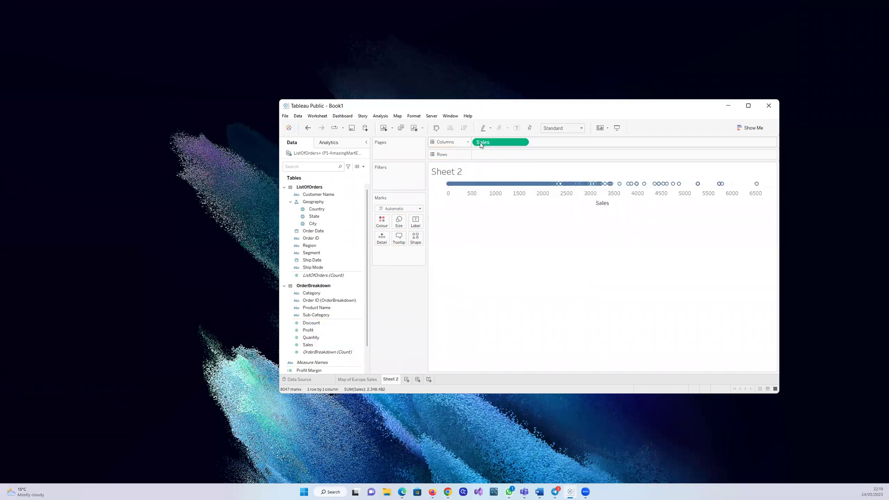
left_click(380, 116)
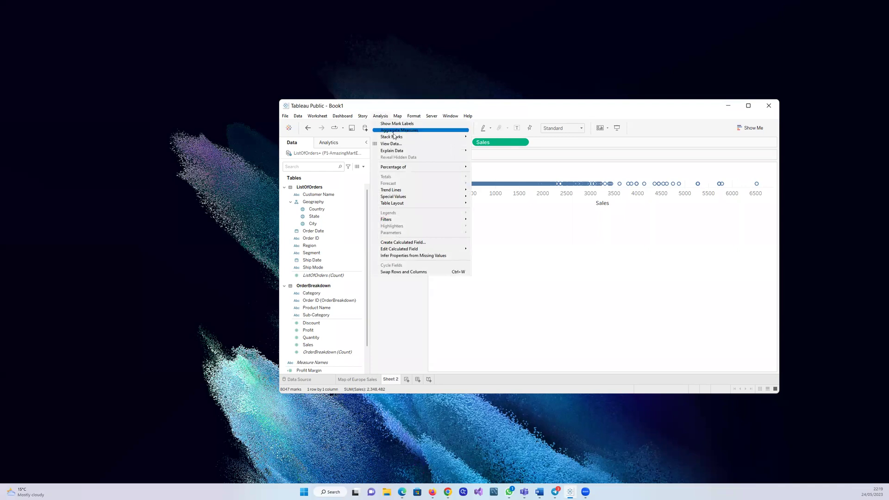
left_click(393, 346)
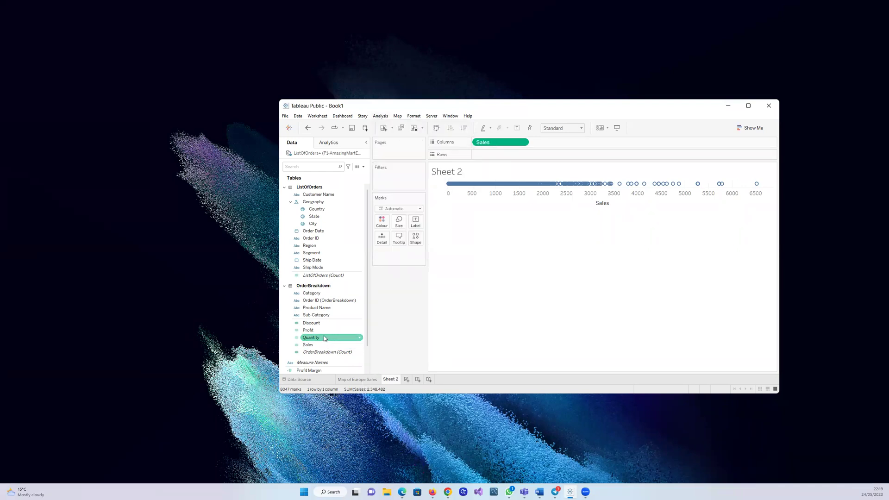
left_click_drag(313, 330, 495, 156)
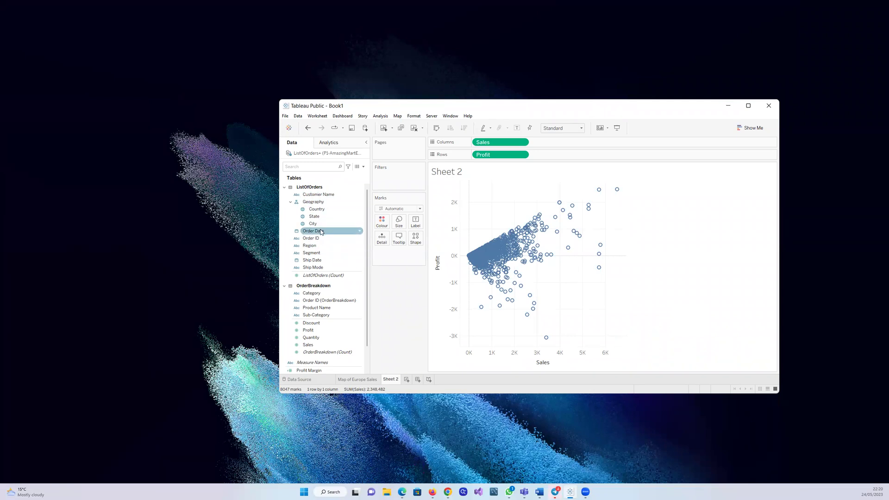
- Add Order Date as a Years filter on Sheet 2, with all years from 2011 to 2014 selected
left_click_drag(317, 235, 398, 178)
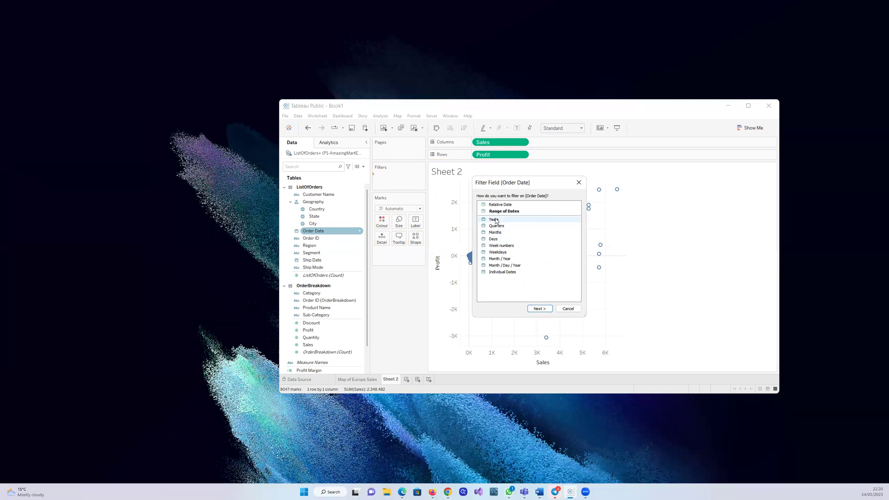
left_click(543, 308)
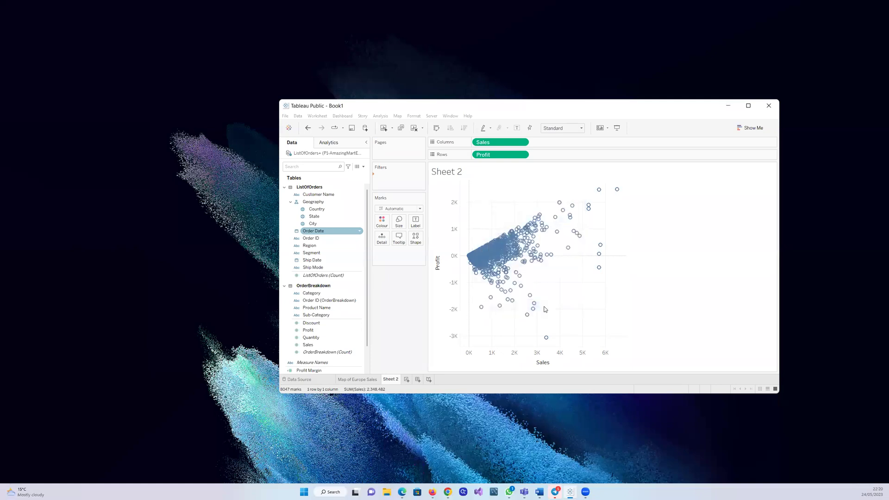
left_click(464, 279)
left_click(596, 363)
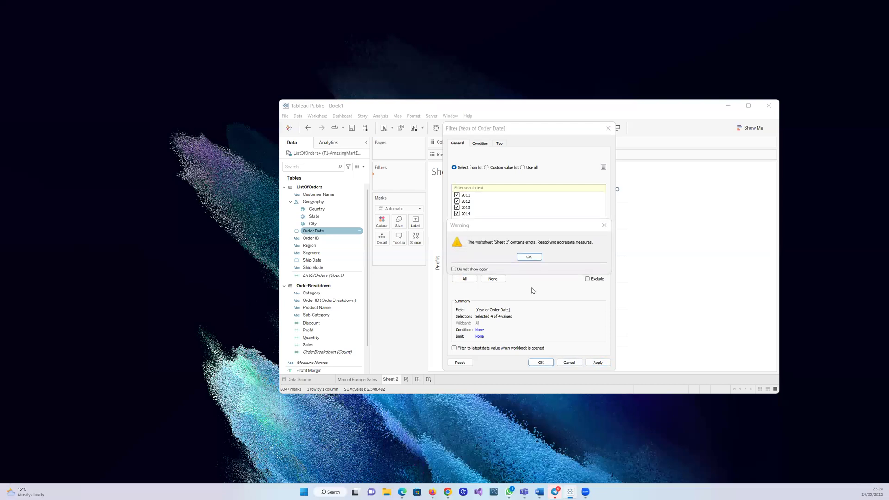
left_click(528, 258)
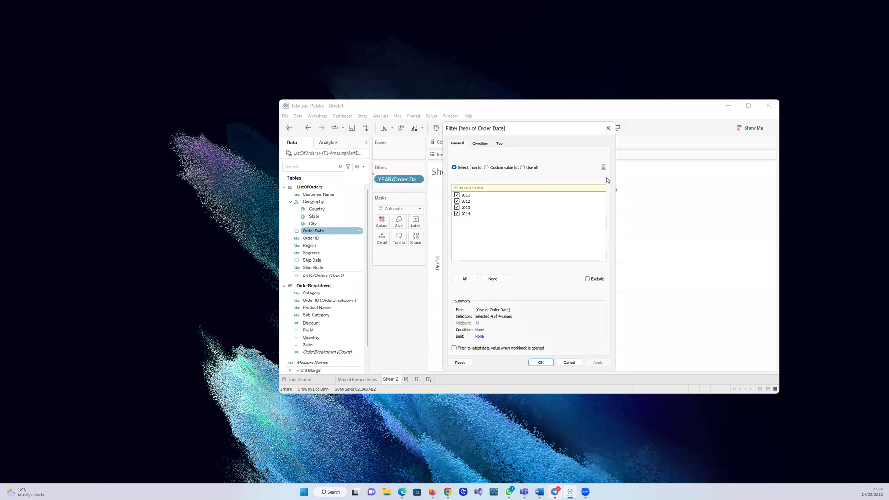
left_click(608, 130)
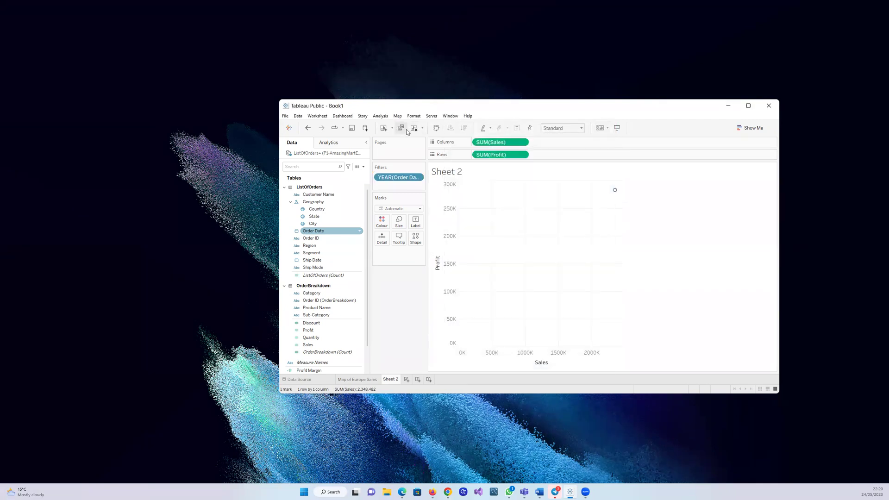
- Check the analysis options for the Sheet 2 chart with its own year filter in place
left_click(381, 116)
left_click(637, 258)
left_click(360, 245)
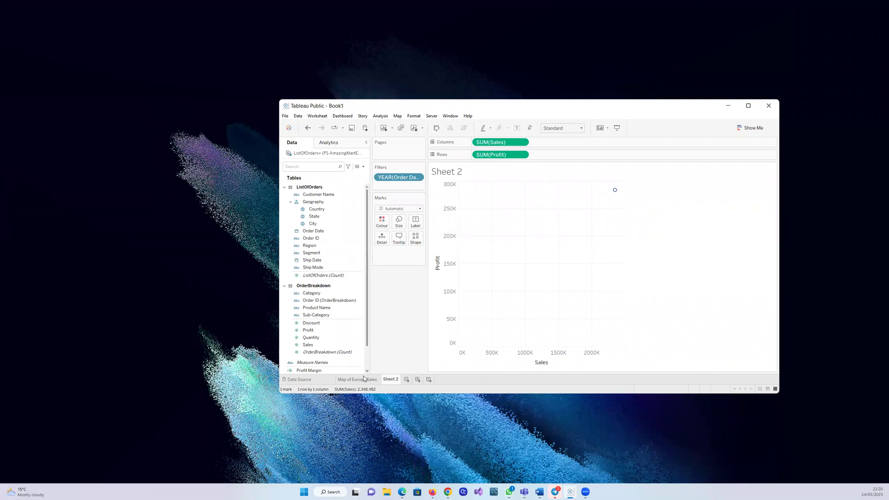
- Add an Order Date filter by Years to the Map of Europe Sales worksheet, selecting all years from 2011 to 2014
left_click(364, 379)
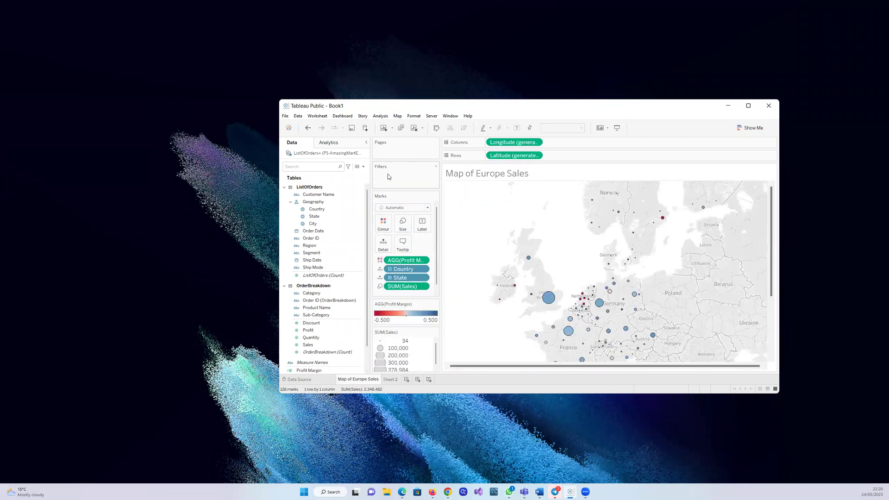
left_click(325, 235)
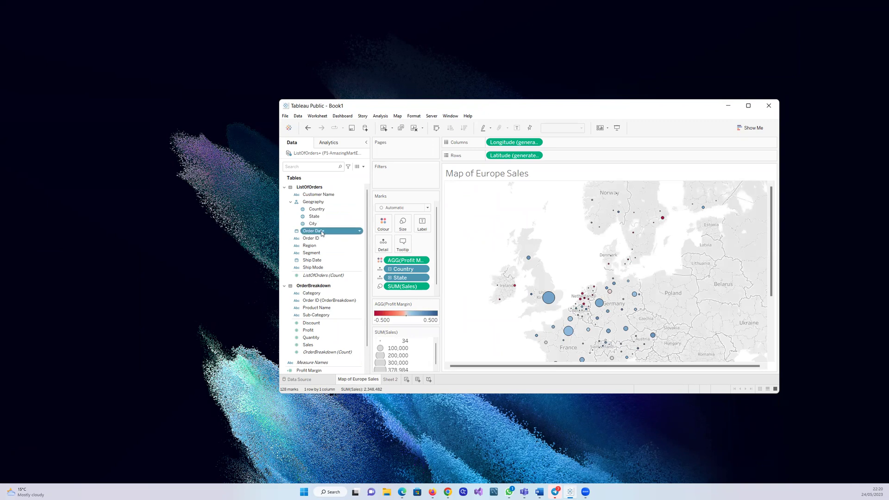
left_click_drag(321, 232, 399, 181)
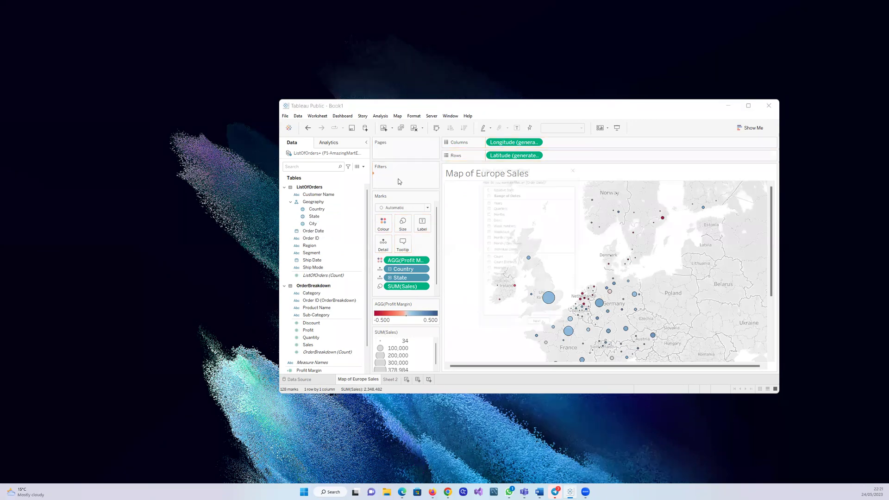
left_click(494, 196)
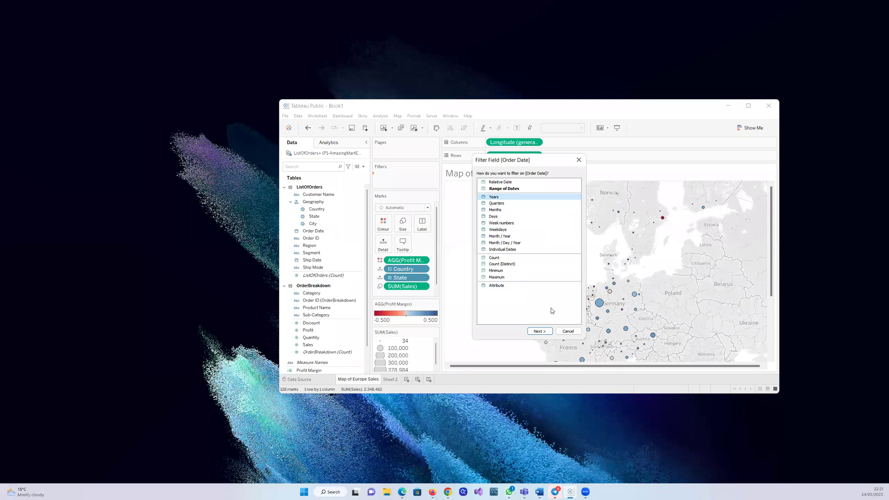
left_click(538, 331)
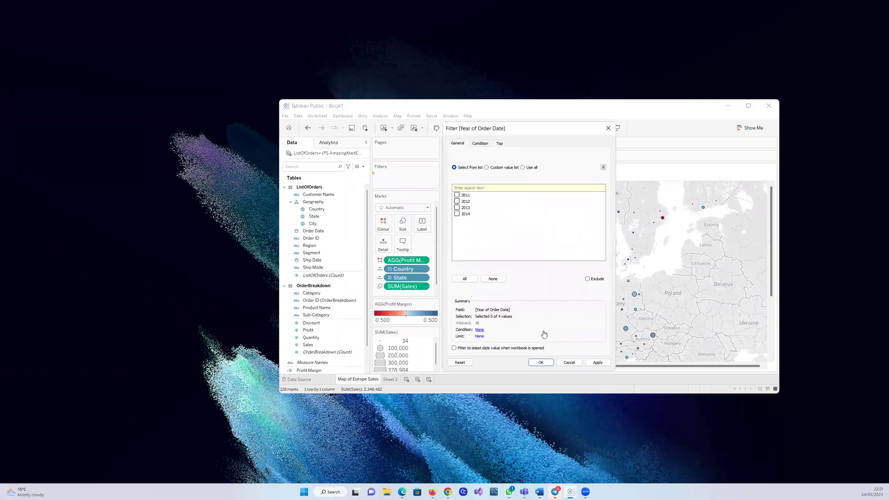
left_click(464, 278)
left_click(596, 363)
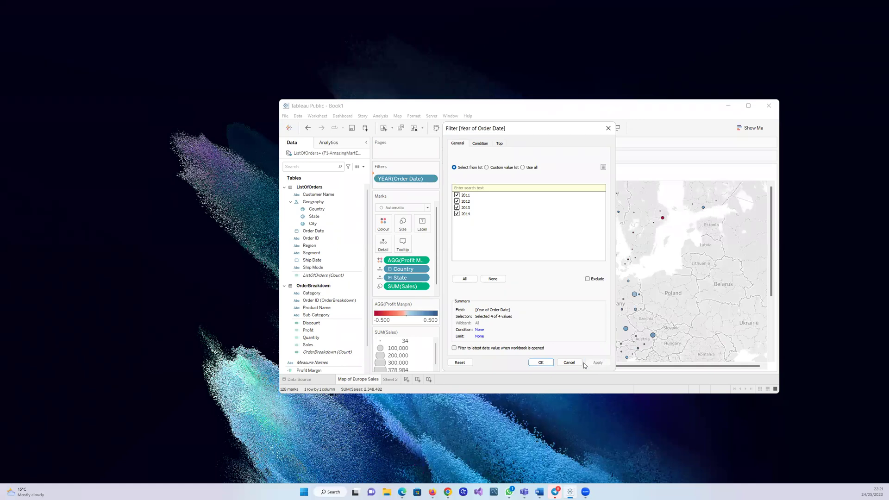
left_click(541, 363)
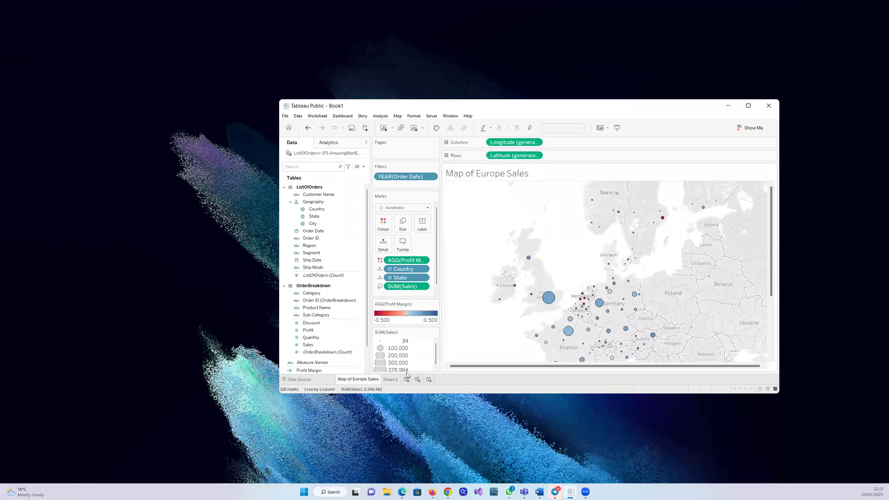
- Apply the map's Order Date year filter to all worksheets using this data source
left_click(432, 178)
mouse_move(428, 217)
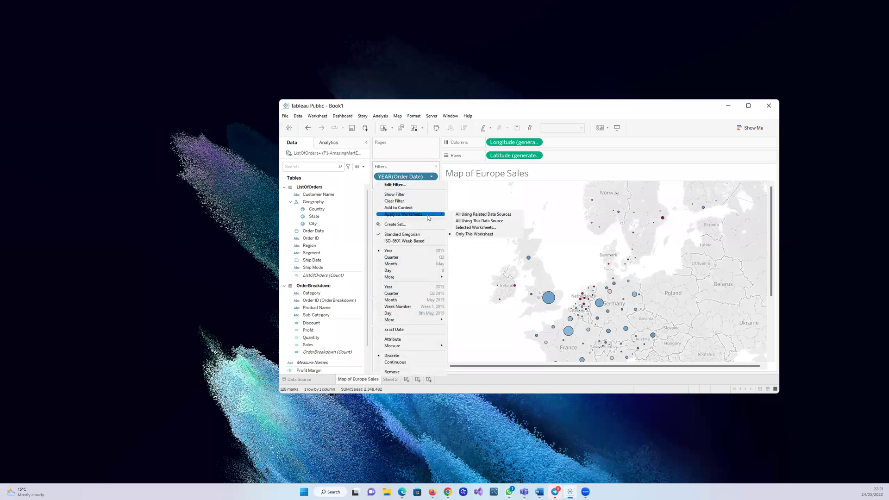
left_click(456, 221)
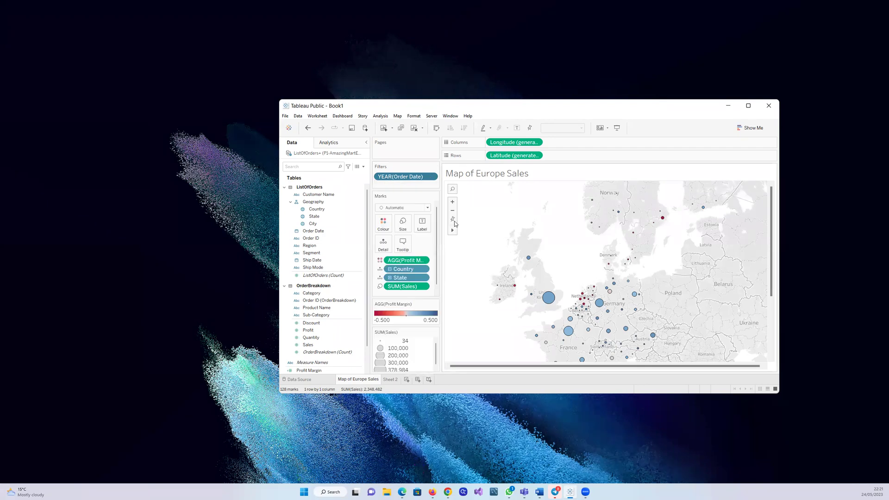
- Examine the availability of Aggregate Measures on Sheet 2 with the shared year filter applied
left_click(391, 381)
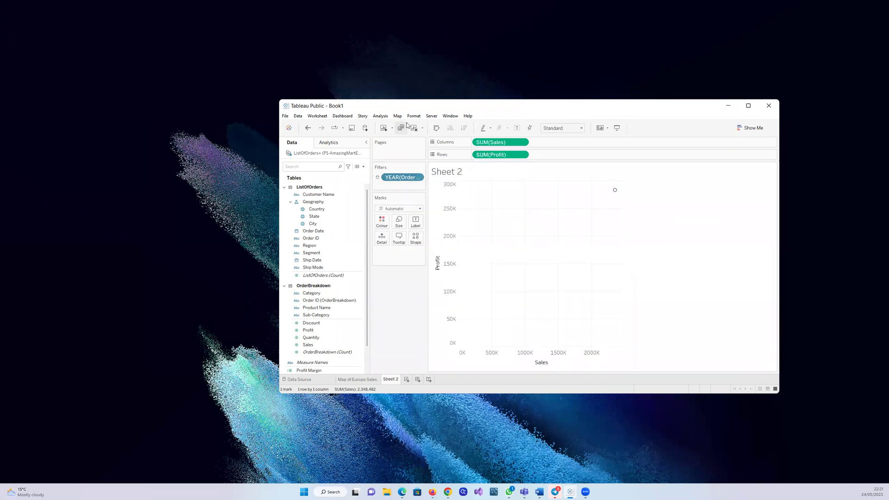
left_click(379, 116)
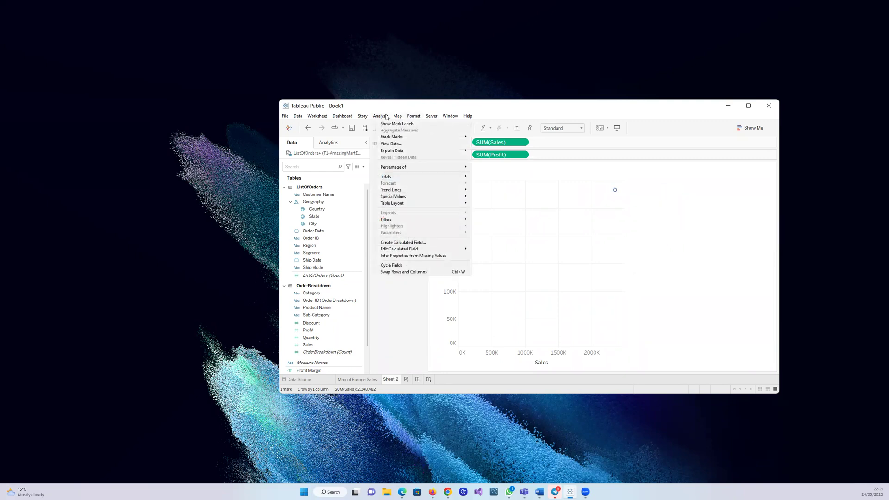
left_click(409, 307)
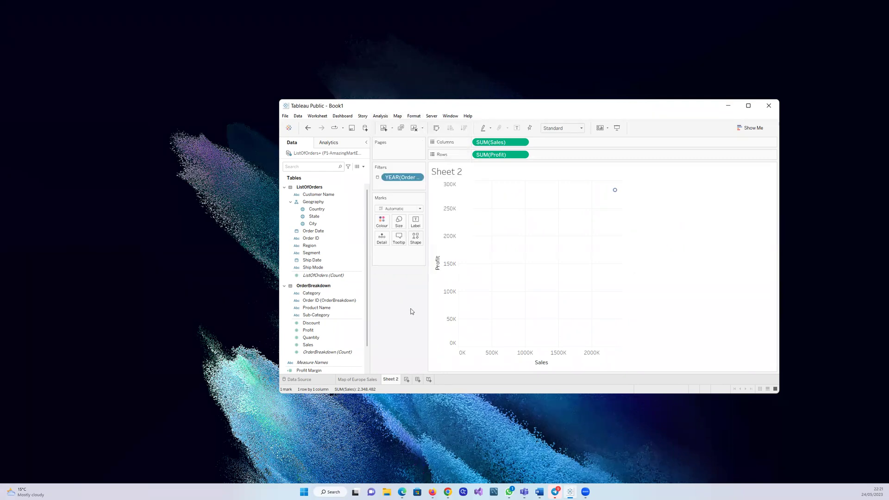
- Remove the Order Date year filter from Sheet 2 and disaggregate the Sales and Profit measures
left_click(418, 177)
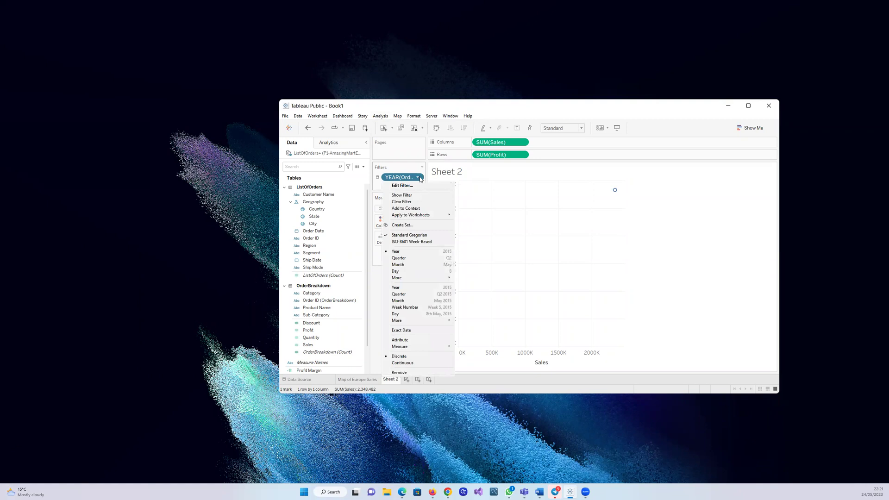
left_click(415, 178)
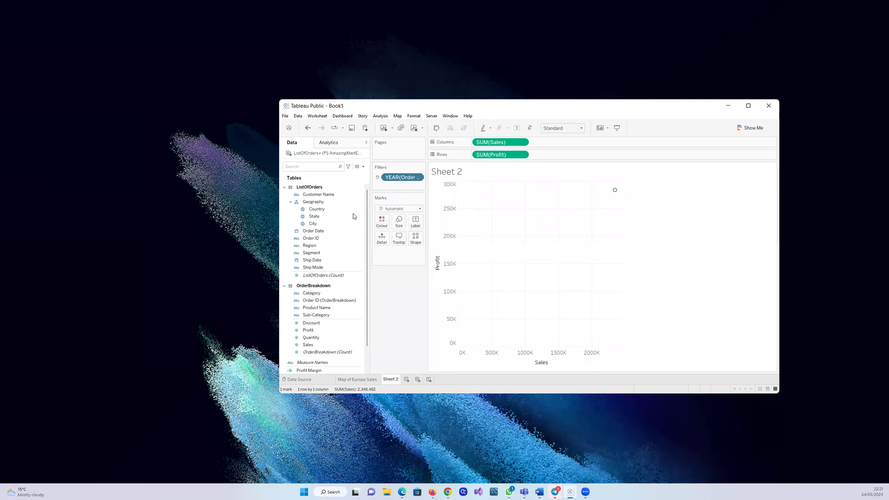
left_click_drag(407, 178, 363, 203)
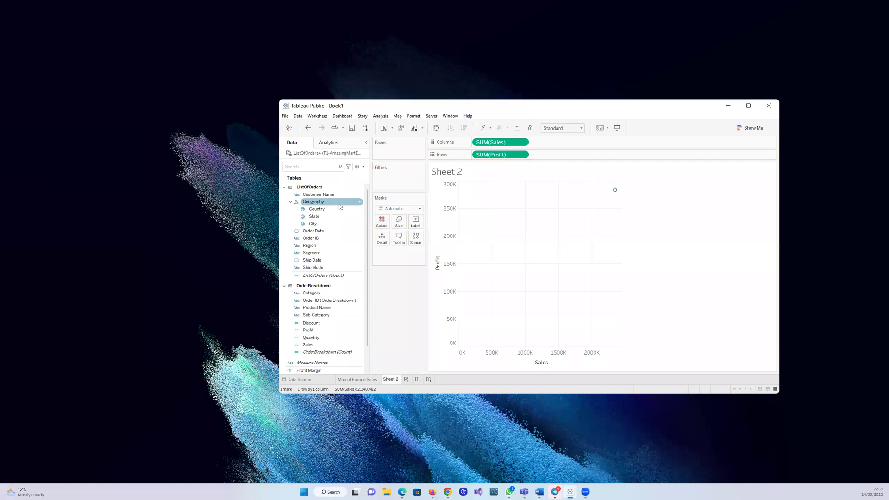
left_click(380, 116)
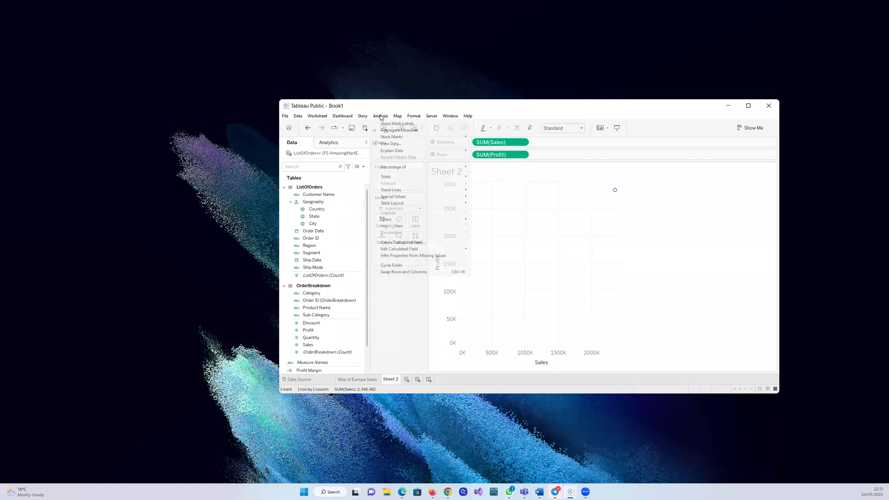
left_click(399, 131)
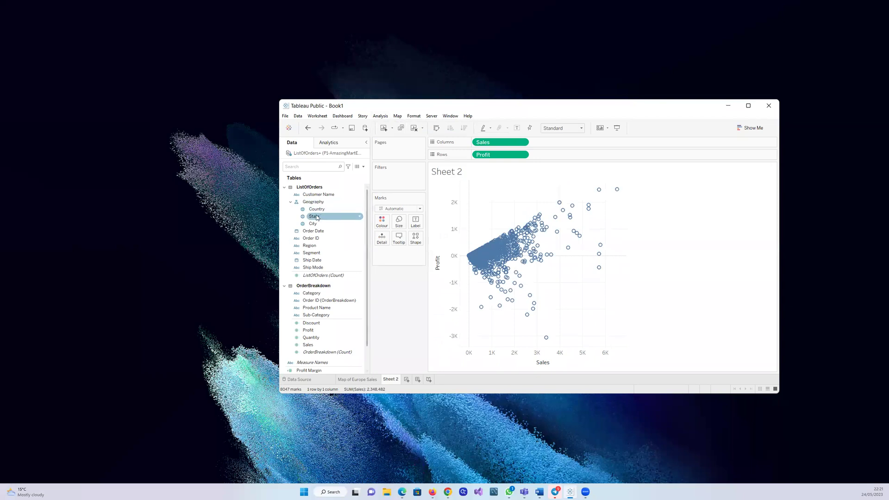
- Try adding an Order Date filter by Years, with 2011 to 2014 all selected, to the disaggregated Sheet 2 chart
left_click_drag(312, 232, 388, 184)
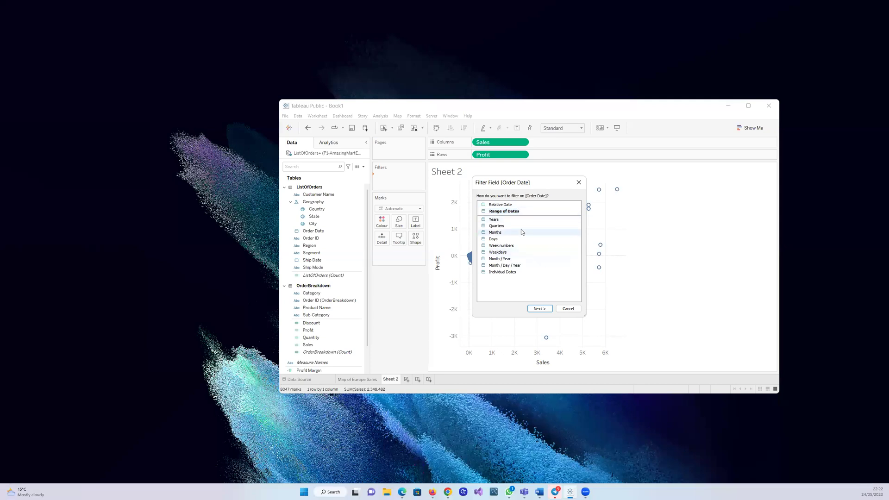
left_click(511, 220)
left_click(540, 309)
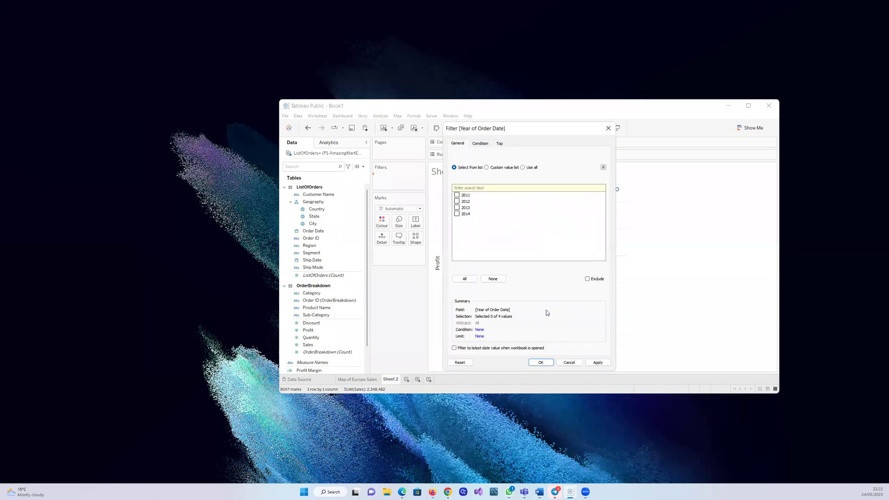
left_click(472, 280)
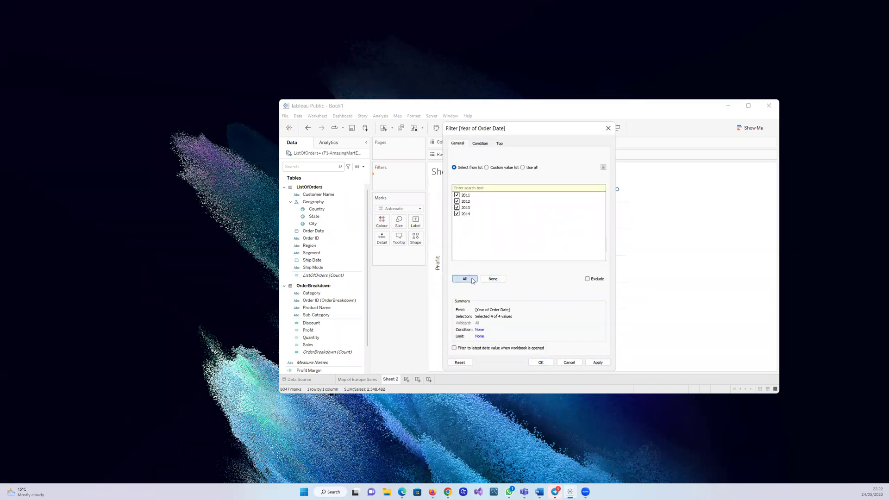
left_click(595, 363)
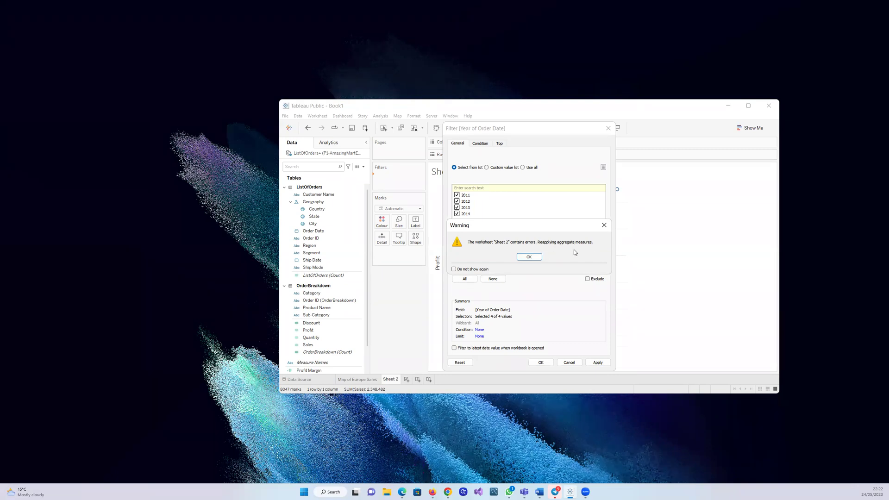
left_click(535, 258)
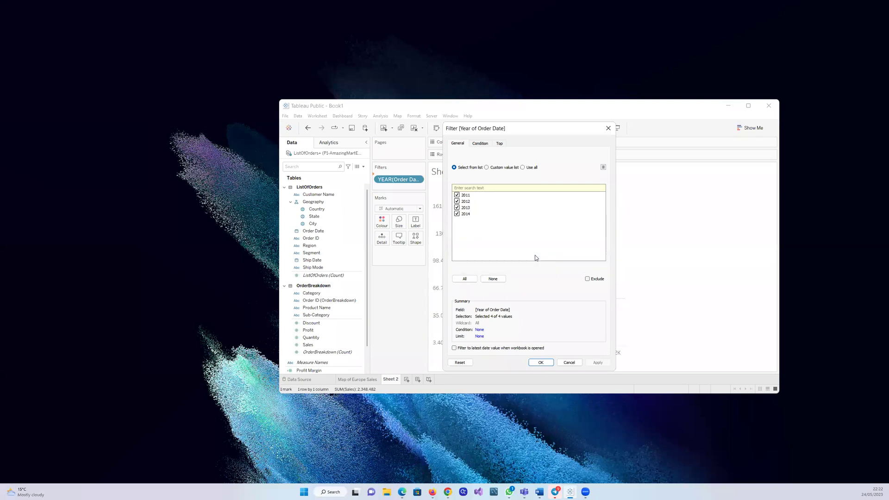
left_click(608, 129)
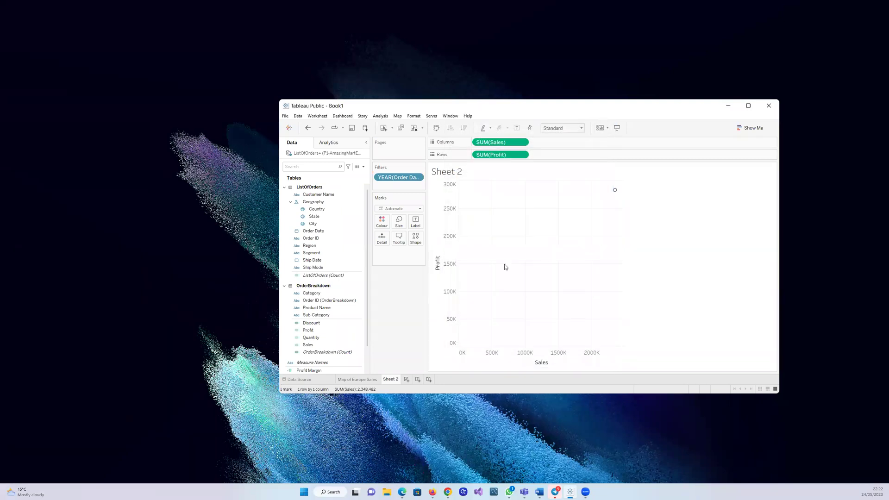
- Delete Sheet 2 and create a new worksheet with Sales on Columns and Profit on Rows
right_click(396, 381)
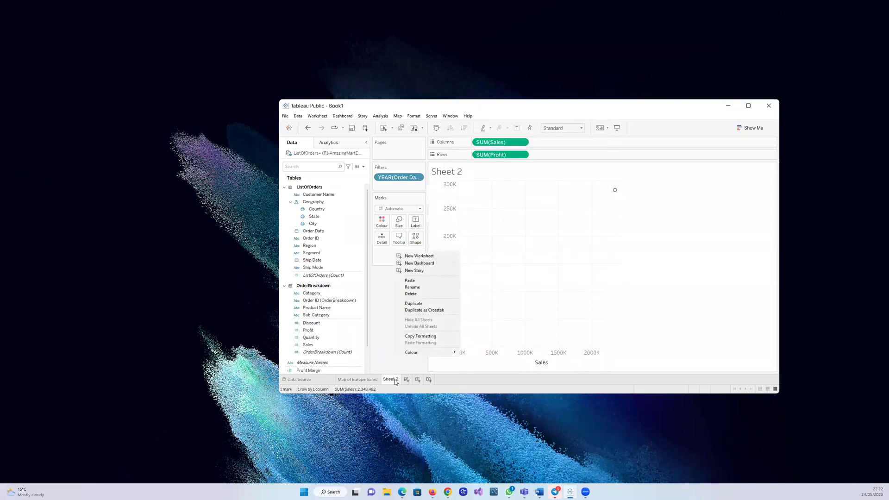
left_click(418, 295)
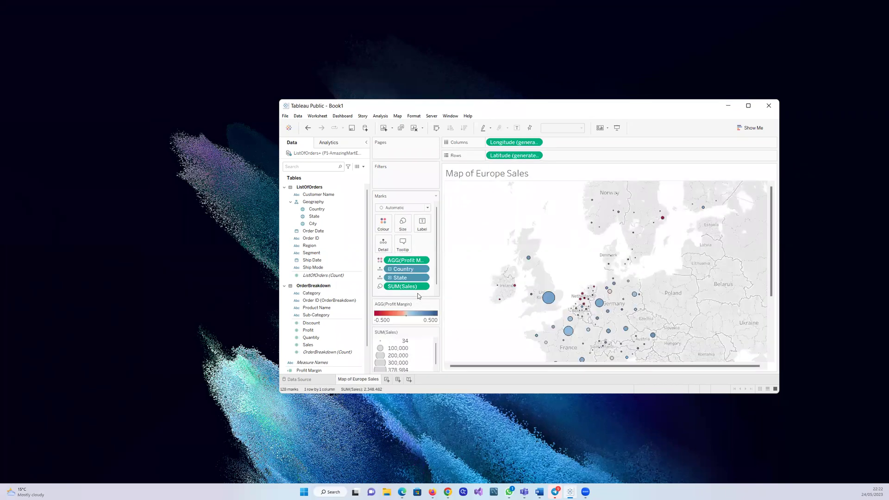
left_click(387, 379)
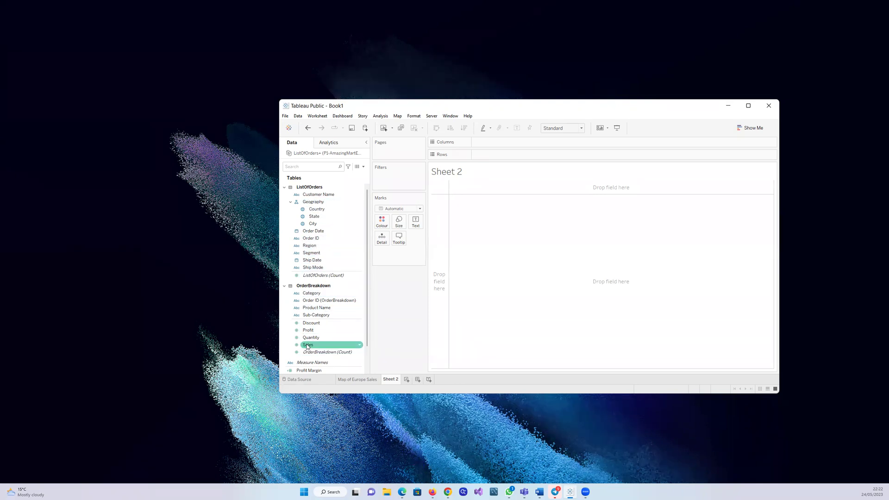
left_click_drag(307, 346, 495, 143)
left_click_drag(308, 330, 487, 156)
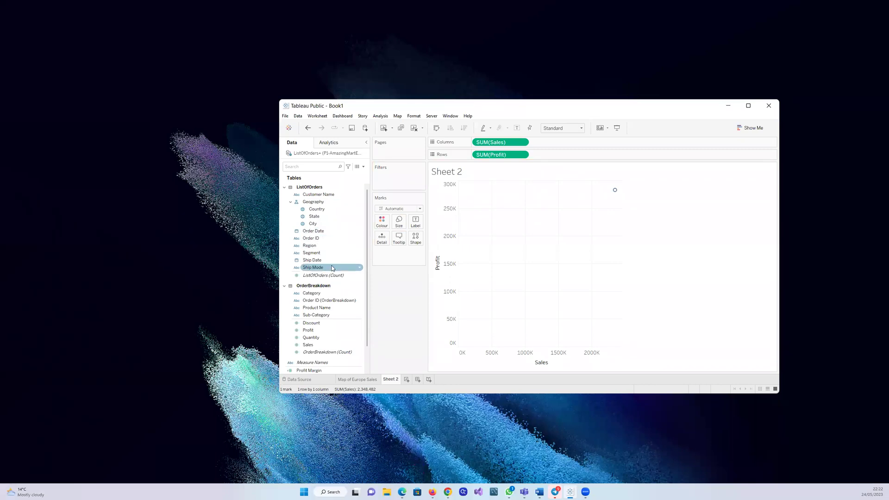
- Filter the new Sales versus Profit sheet on Order Date by Years, selecting all years from 2011 to 2014
left_click_drag(309, 231, 383, 188)
left_click(500, 198)
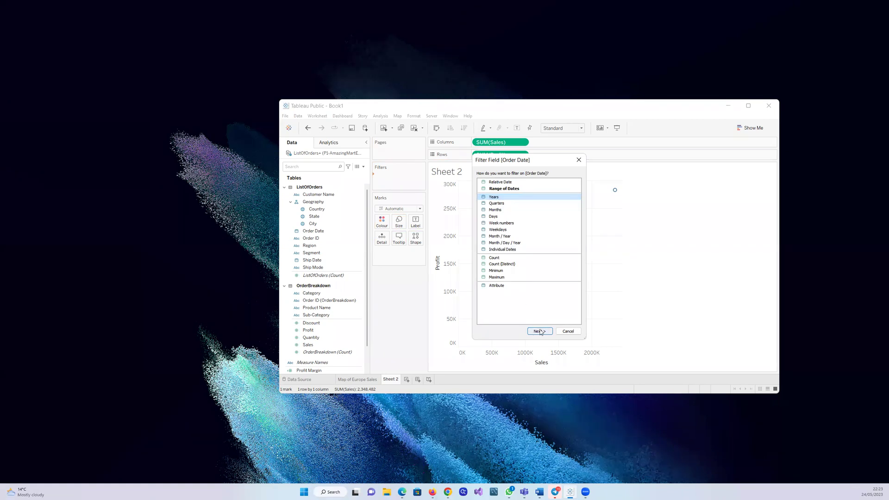
left_click(540, 332)
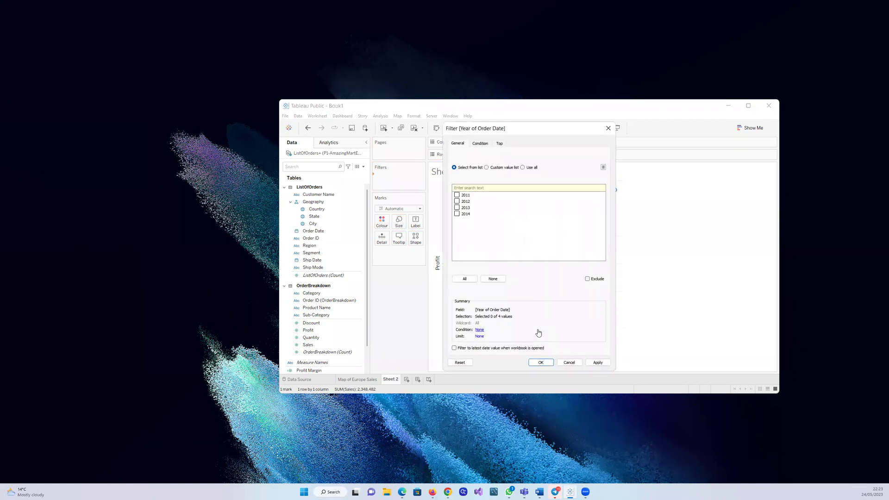
left_click(469, 280)
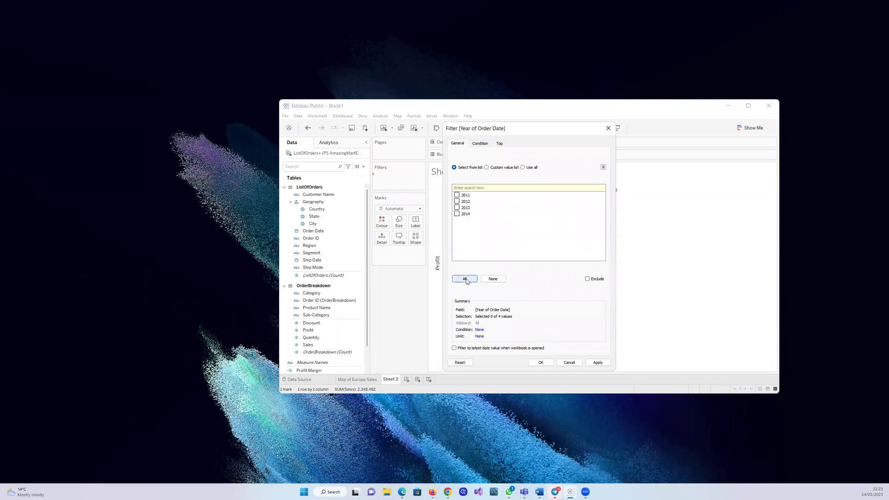
left_click(590, 363)
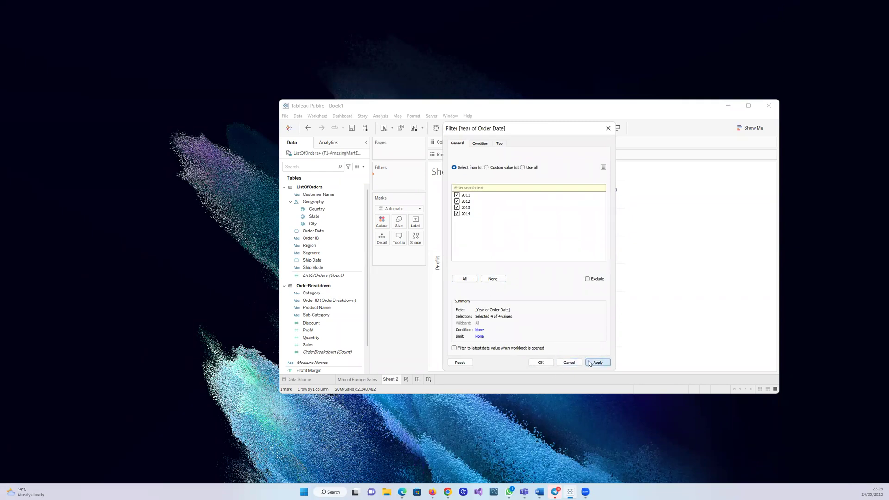
left_click(540, 363)
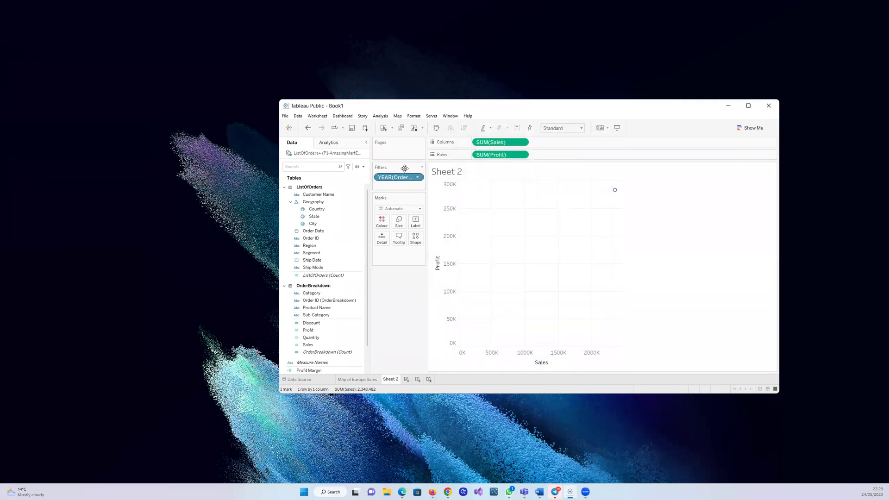
- Check the availability of Aggregate Measures on the filtered sheet and review the data fields for one that could split the single mark
left_click(379, 117)
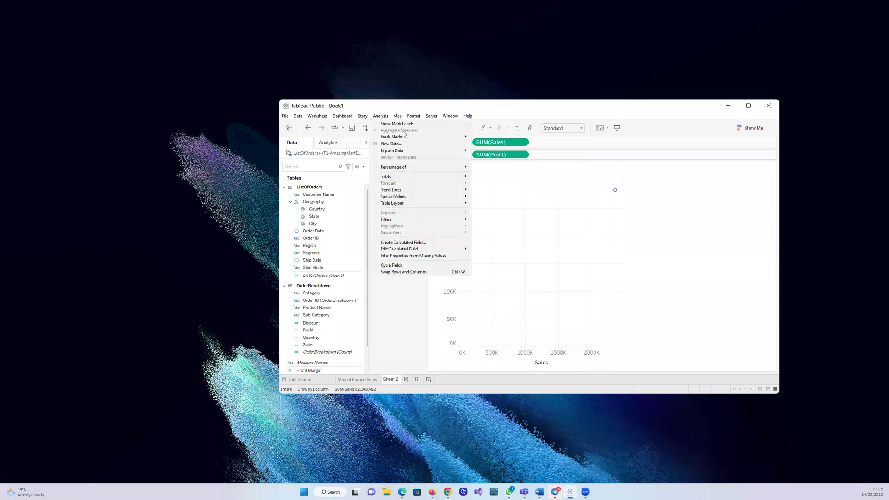
left_click(402, 330)
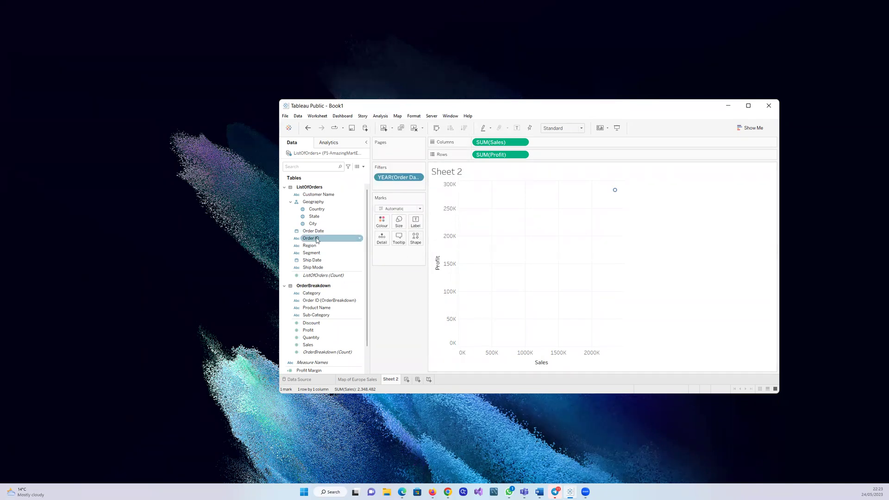
left_click(342, 203)
left_click(315, 216)
left_click(314, 246)
left_click(324, 294)
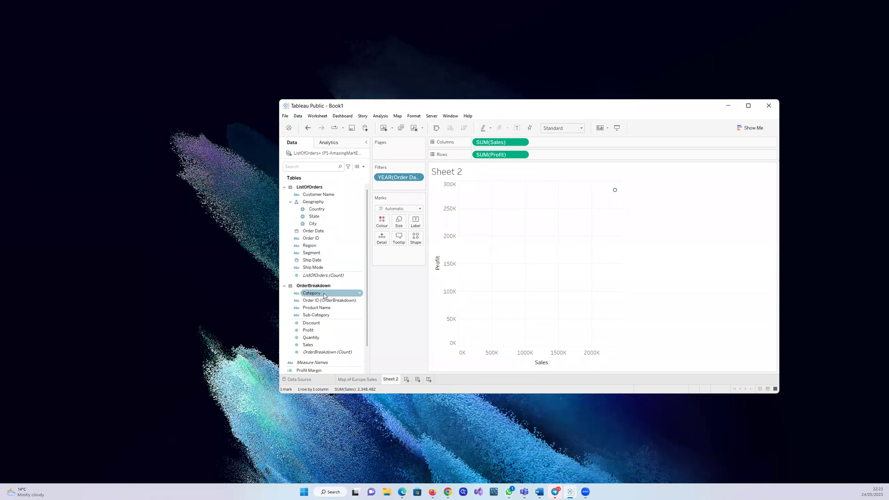
left_click(314, 245)
left_click(314, 216)
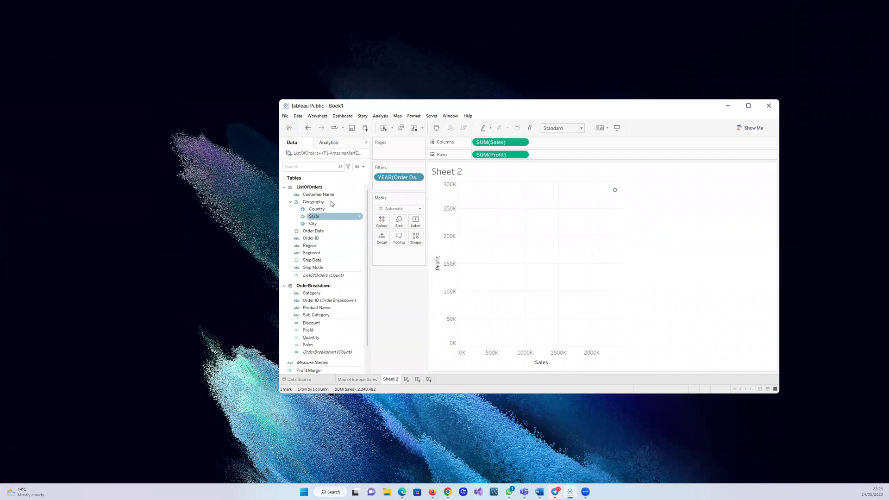
left_click(327, 194)
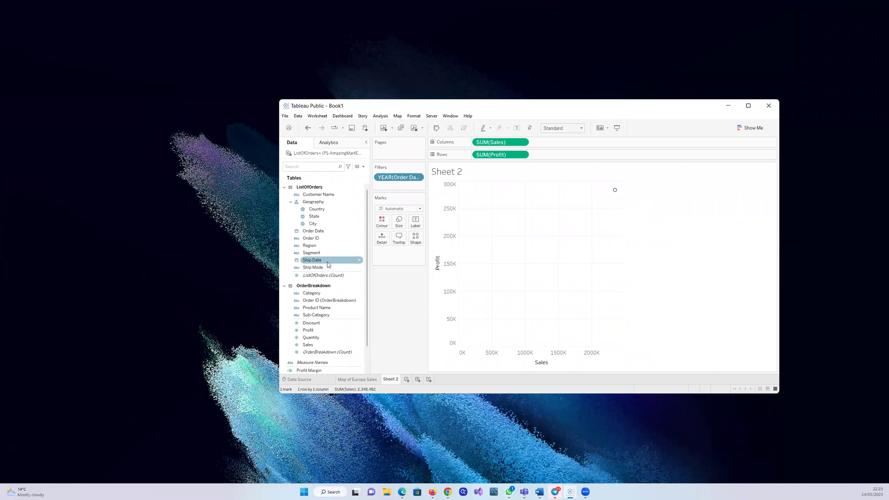
- Try breaking the scatter plot down by Order ID as mark detail, and take the field off again
left_click(315, 239)
left_click_drag(315, 241, 381, 240)
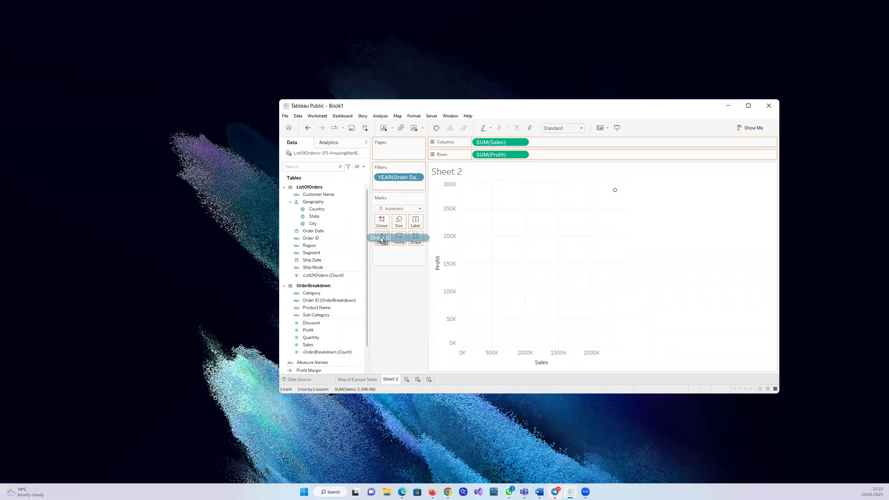
left_click_drag(381, 239, 381, 241)
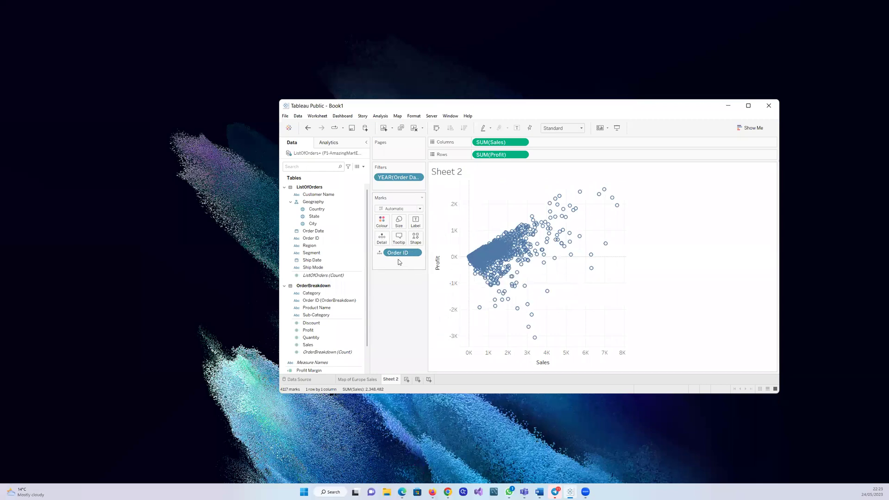
left_click_drag(398, 252, 321, 249)
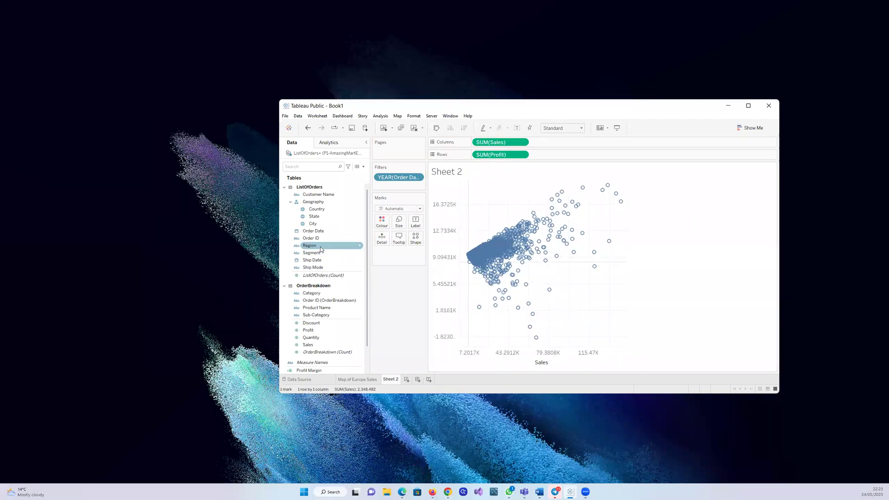
- Break the scatter plot down by Customer Name as mark detail and inspect the individual customer marks
left_click_drag(305, 197, 381, 241)
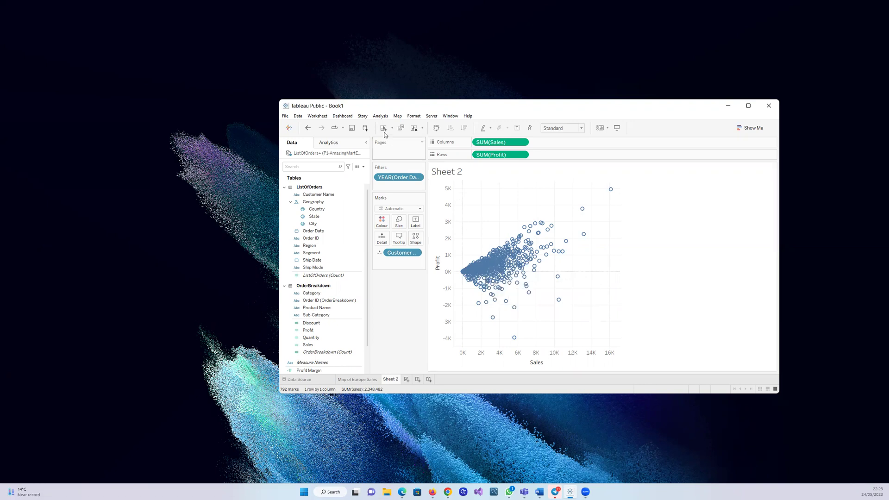
left_click(378, 117)
left_click(378, 117)
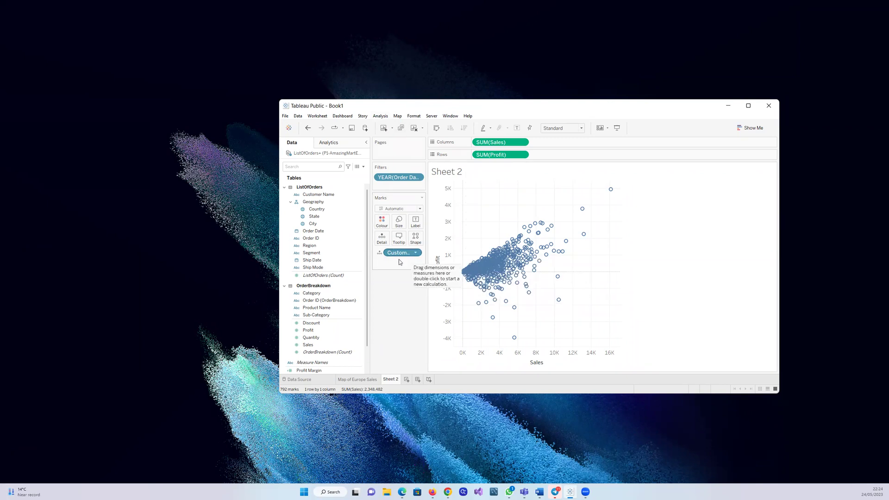
mouse_move(500, 267)
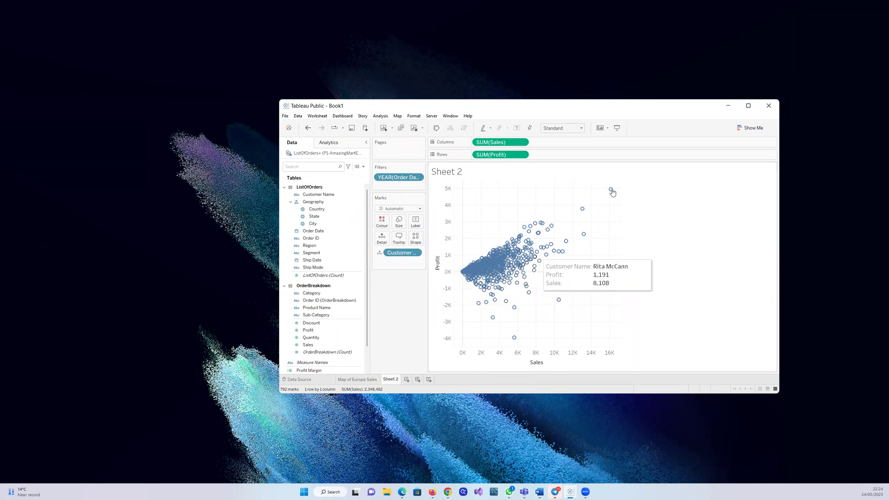
- Maximize the workbook window and remove Customer Name from the mark detail of Sheet 2
left_click(749, 106)
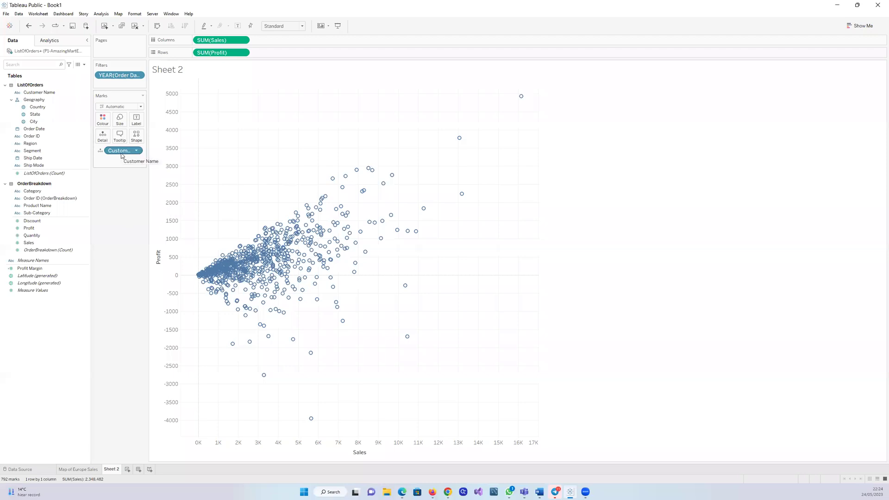
left_click_drag(122, 156, 36, 164)
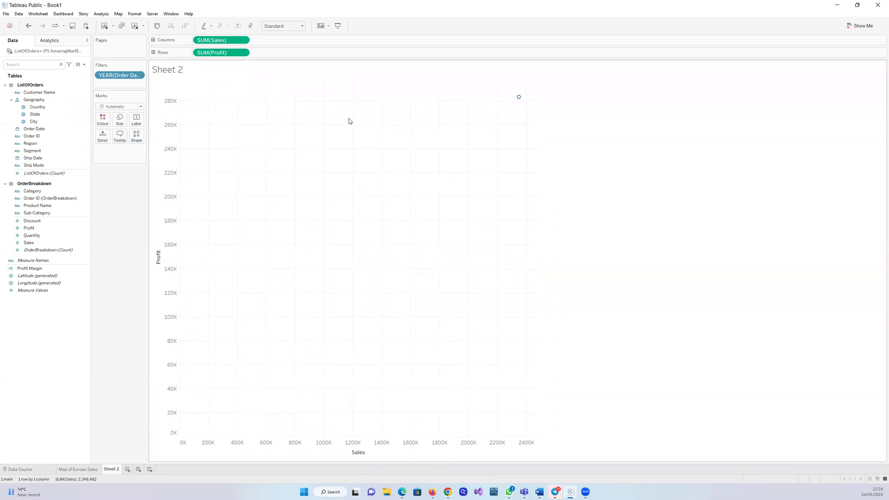
left_click(43, 174)
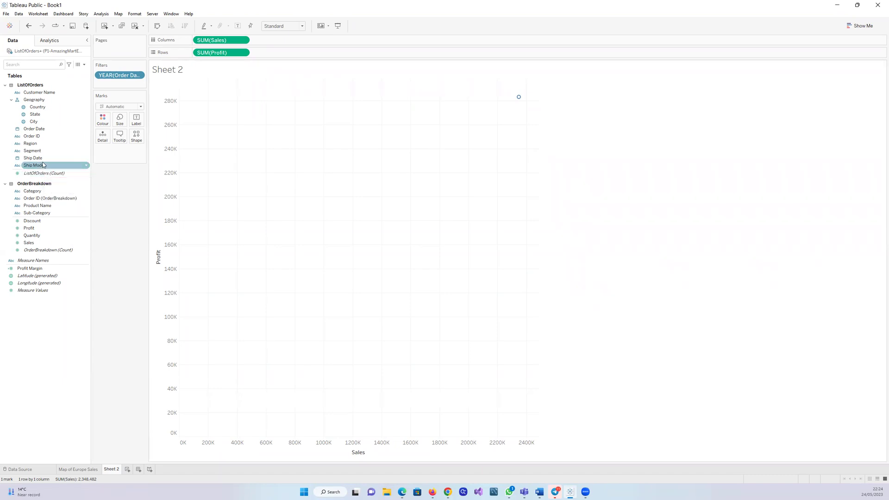
left_click(50, 151)
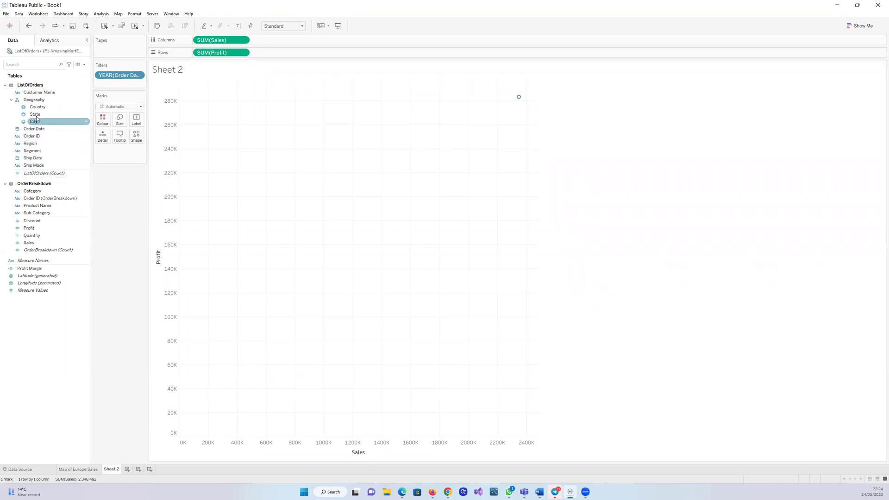
- Add Customer Name to the mark detail of the Sheet 2 scatter plot and inspect several individual customers' Sales and Profit
left_click_drag(35, 93, 102, 141)
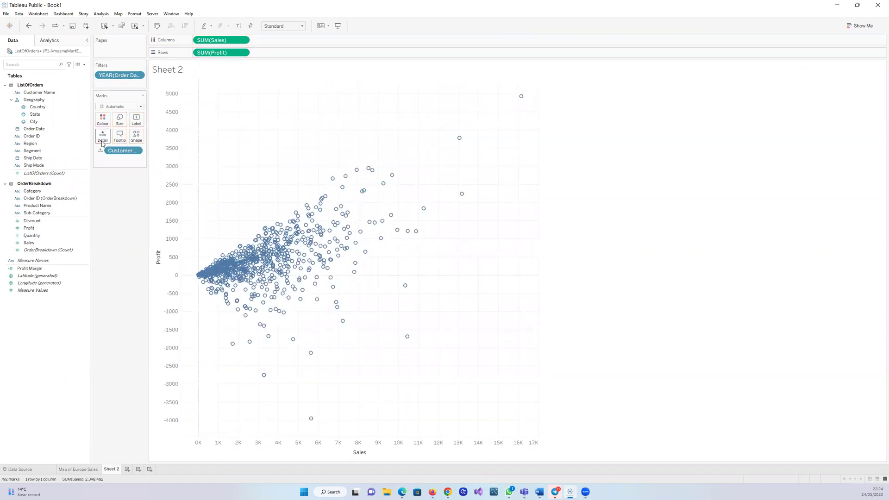
mouse_move(293, 267)
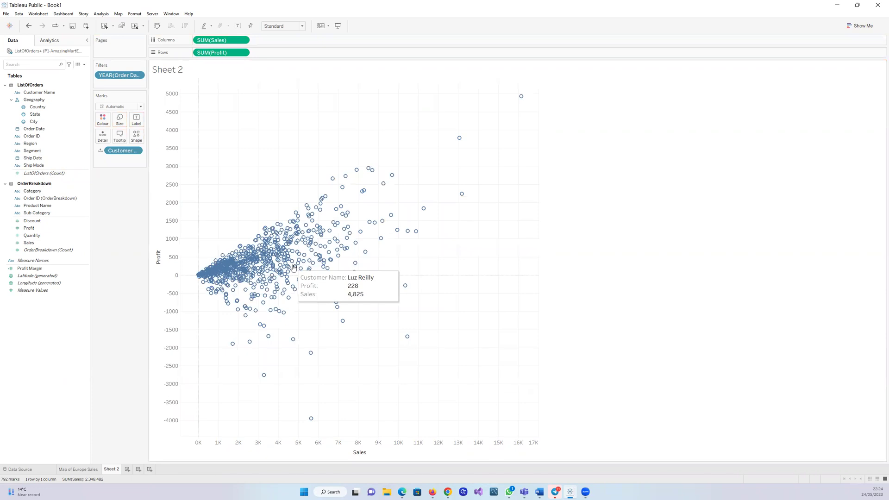
mouse_move(238, 269)
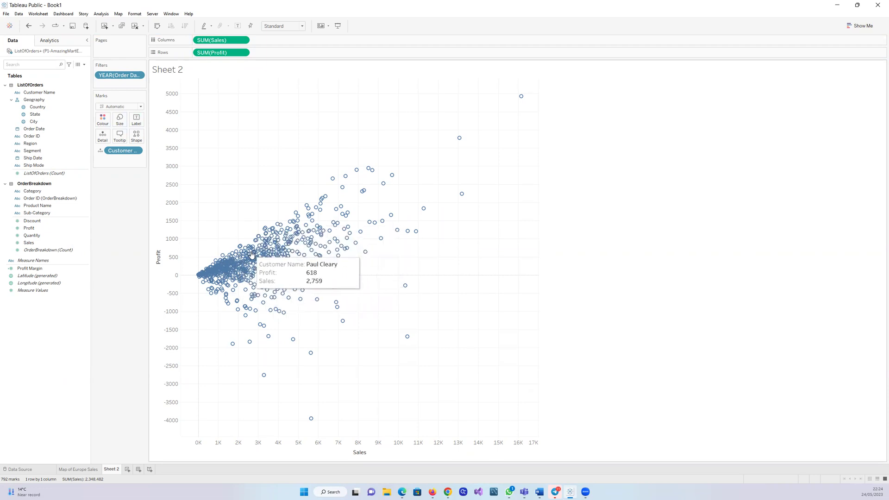
mouse_move(300, 290)
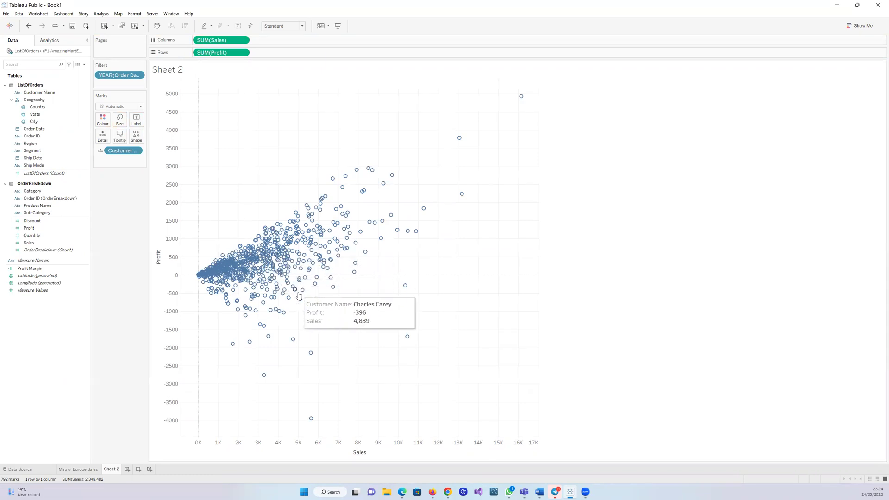
mouse_move(311, 421)
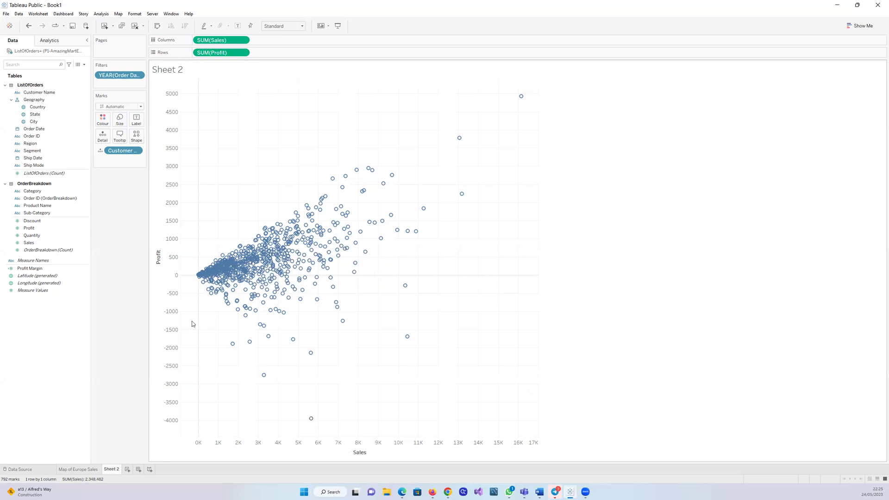
left_click(36, 94)
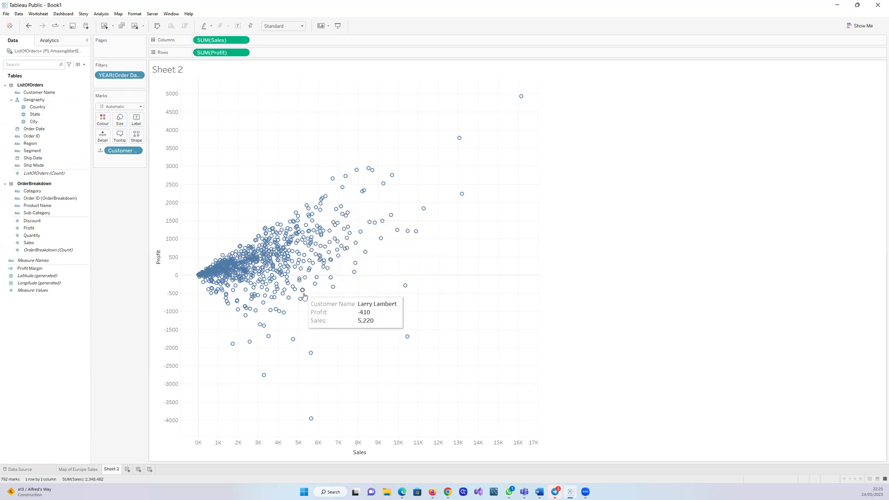
- Try several mark shapes on the scatter plot, settle on filled circles, and enlarge the marks slightly
left_click(136, 138)
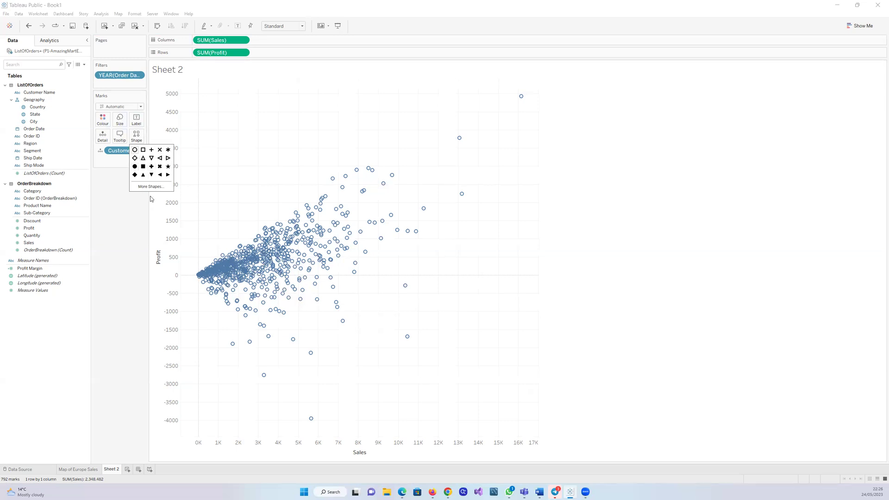
left_click(143, 153)
left_click(152, 151)
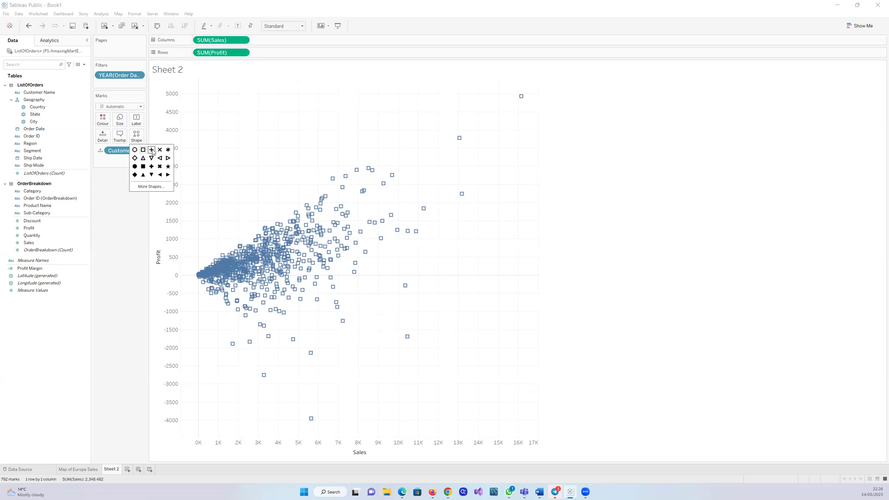
left_click(161, 150)
left_click(168, 150)
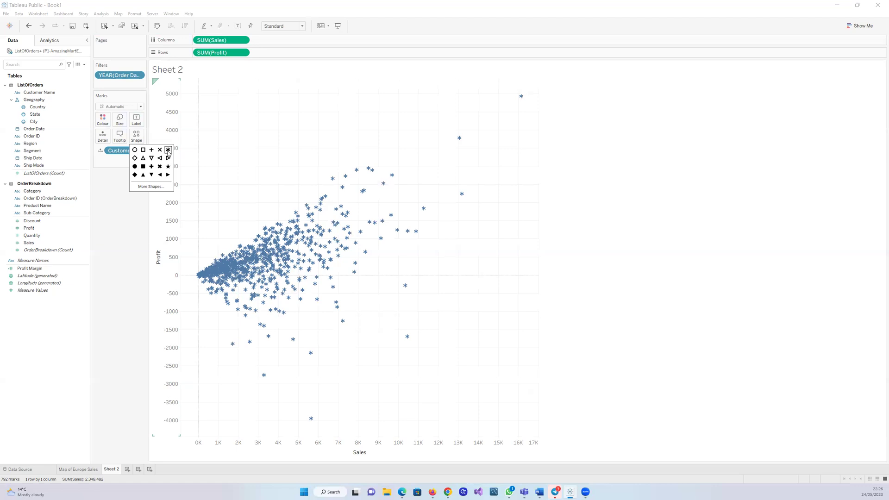
left_click(135, 166)
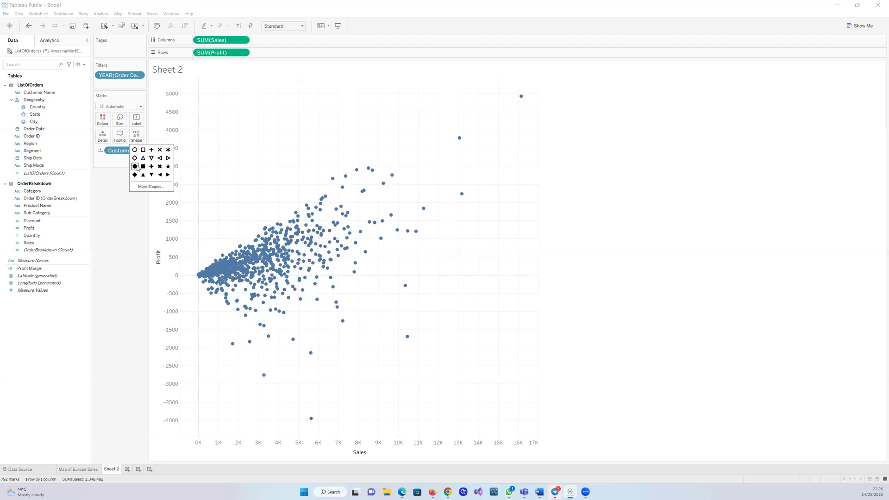
left_click(150, 239)
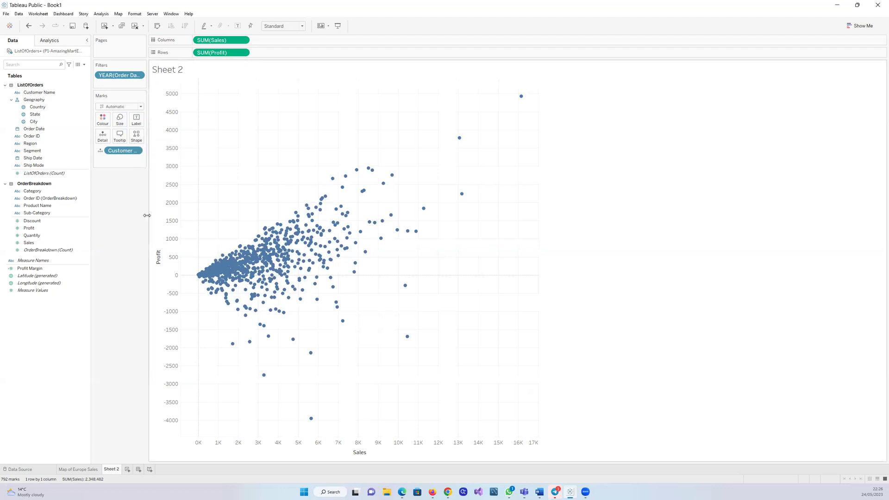
left_click(123, 121)
left_click_drag(135, 139, 136, 140)
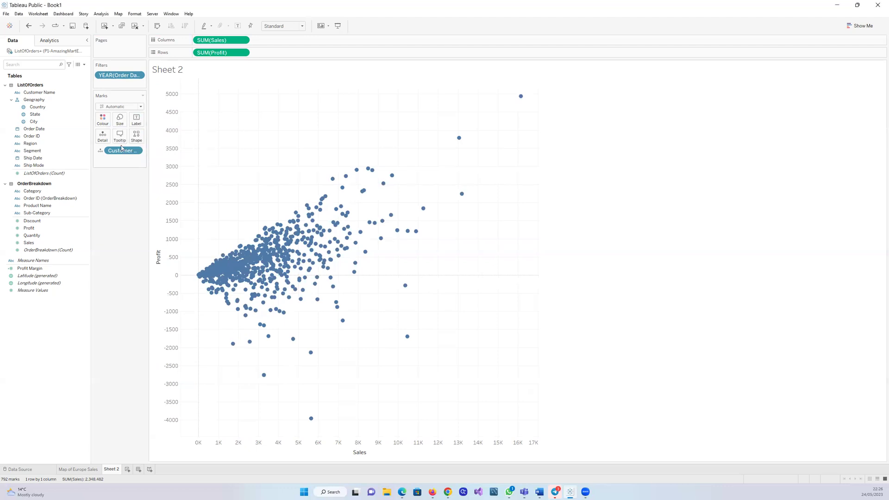
- Try lowering the scatter plot's mark opacity to 82% and set it back to 100%
left_click(106, 119)
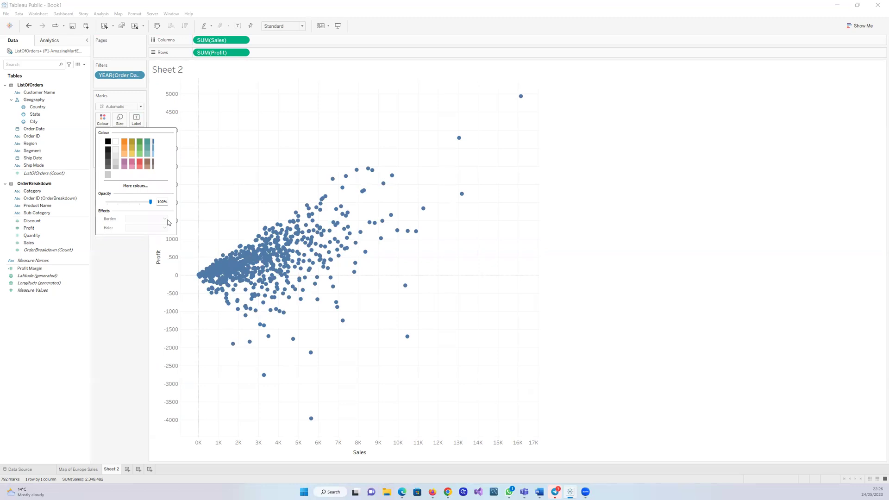
left_click(143, 201)
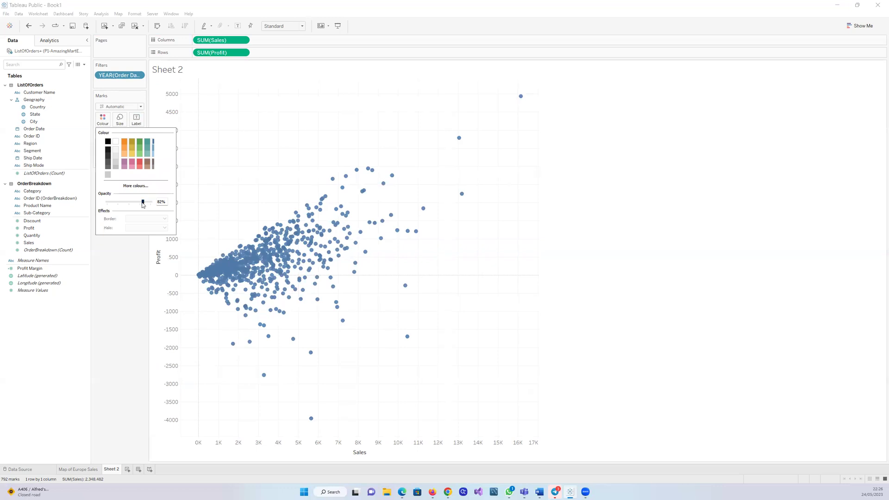
left_click_drag(142, 205, 156, 202)
left_click_drag(144, 202, 157, 205)
left_click(130, 280)
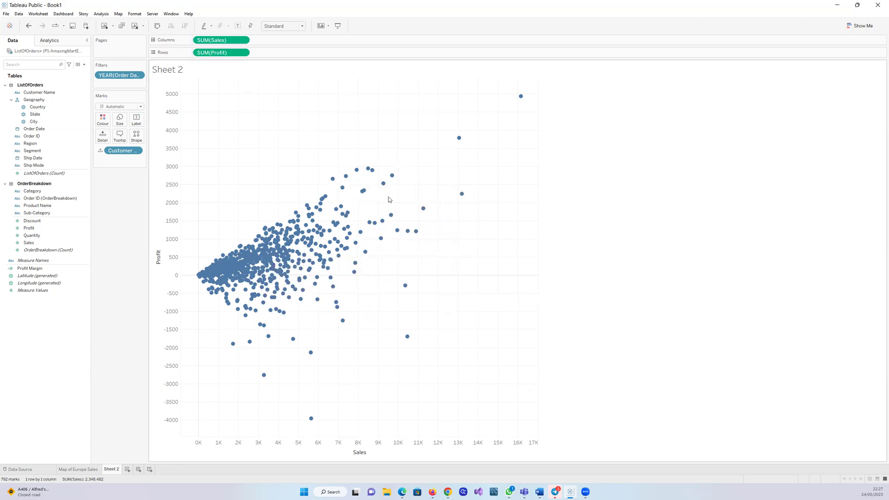
- Inspect customer marks at the extremes of the scatter plot and compare the Profit Margin colouring on the Map of Europe Sales sheet
mouse_move(521, 97)
mouse_move(266, 303)
mouse_move(199, 277)
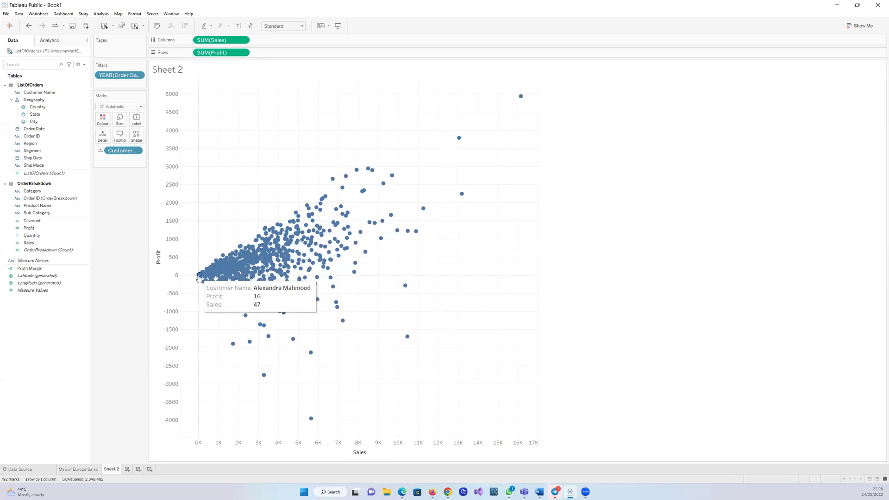
left_click(80, 470)
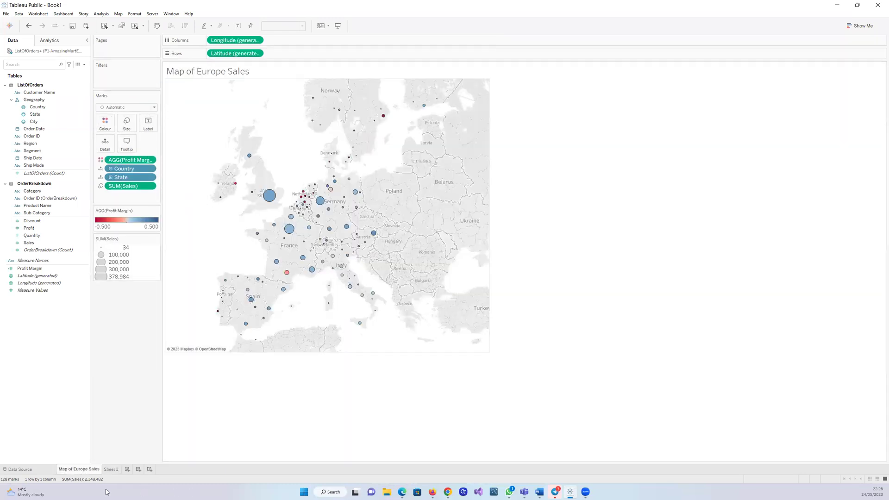
left_click(112, 470)
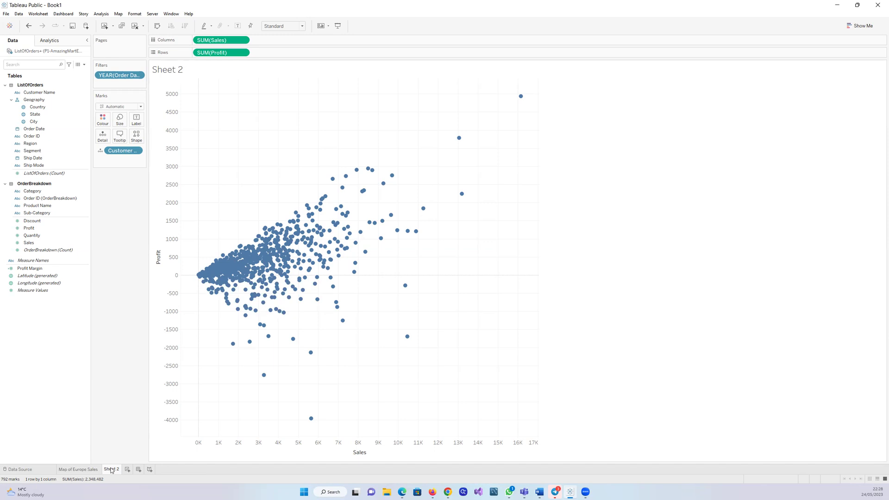
- Colour the Sheet 2 customer marks by Profit Margin and inspect the least profitable customer's mark
left_click(20, 277)
left_click_drag(23, 269, 96, 123)
left_click(25, 271)
left_click_drag(26, 272, 103, 120)
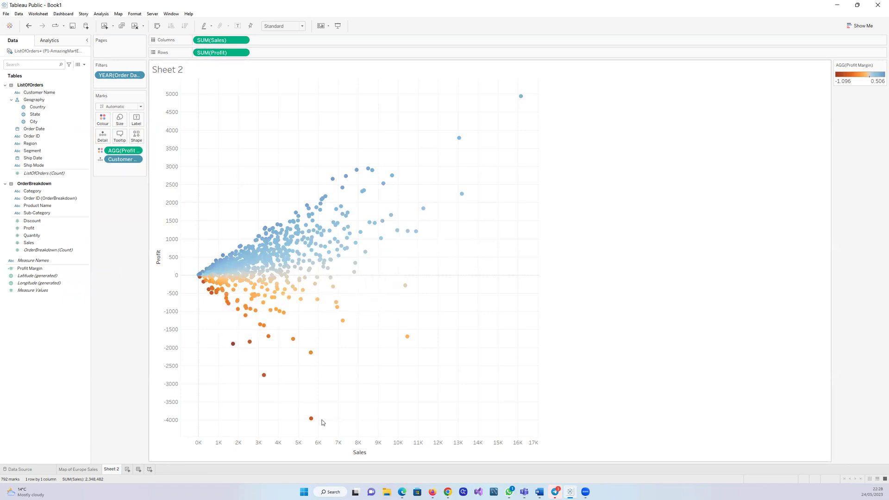
mouse_move(311, 419)
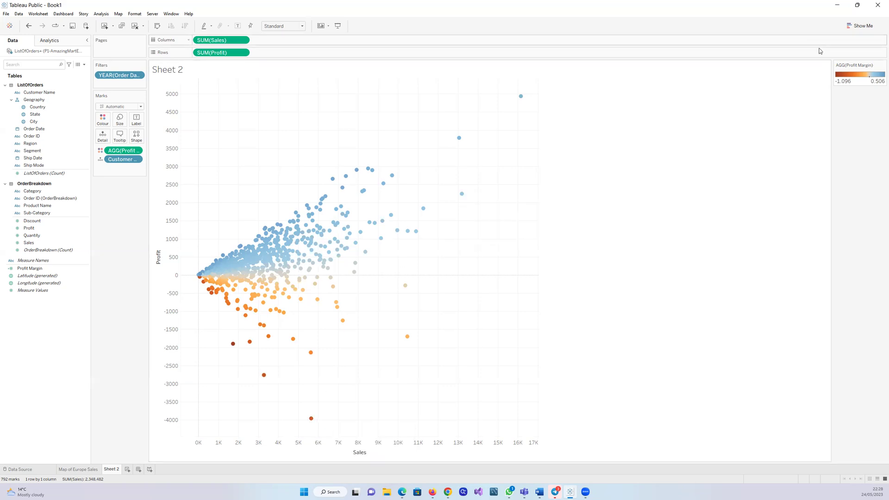
- Move the Profit Margin colour legend beneath the Marks card and choose the Red-Blue Diverging palette for it
left_click_drag(842, 68, 110, 230)
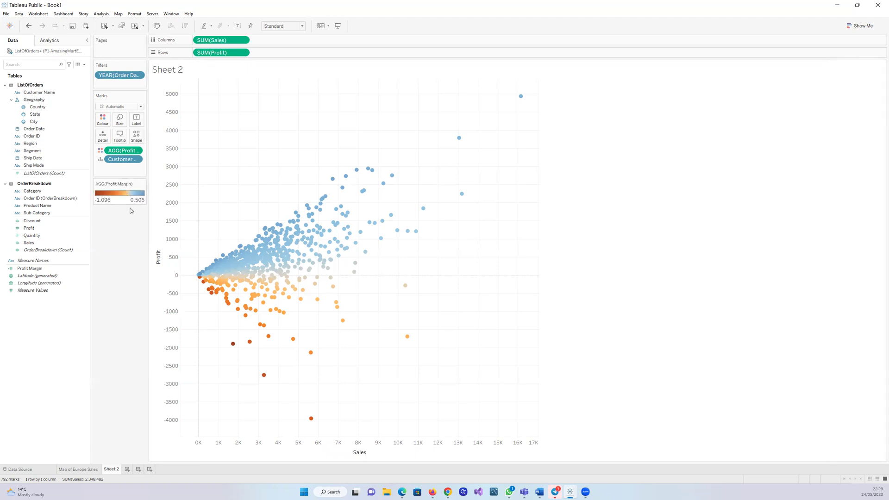
left_click(143, 185)
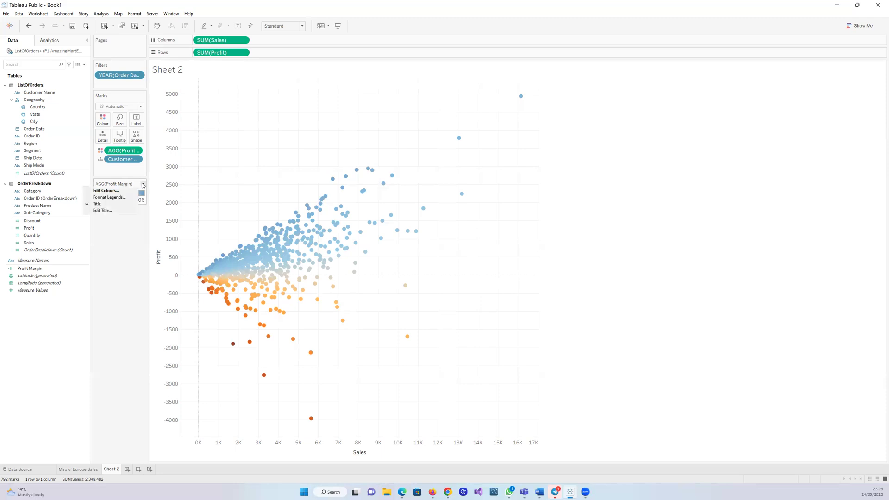
left_click(96, 194)
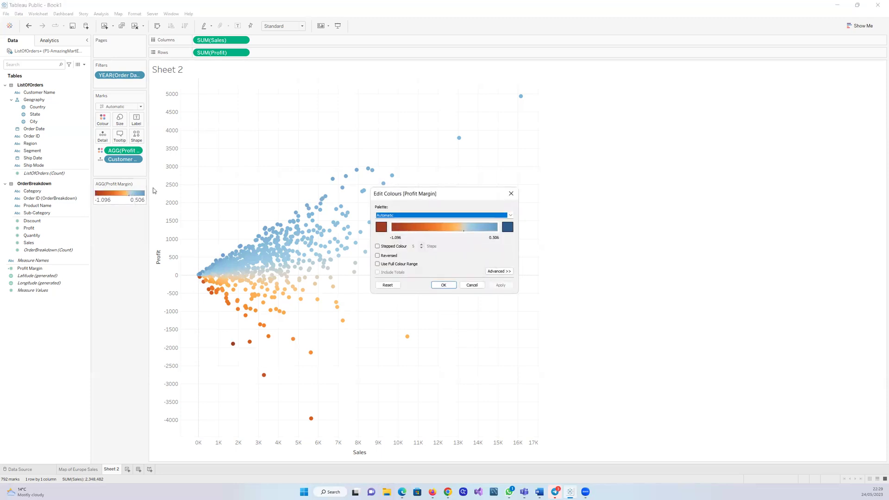
left_click(511, 216)
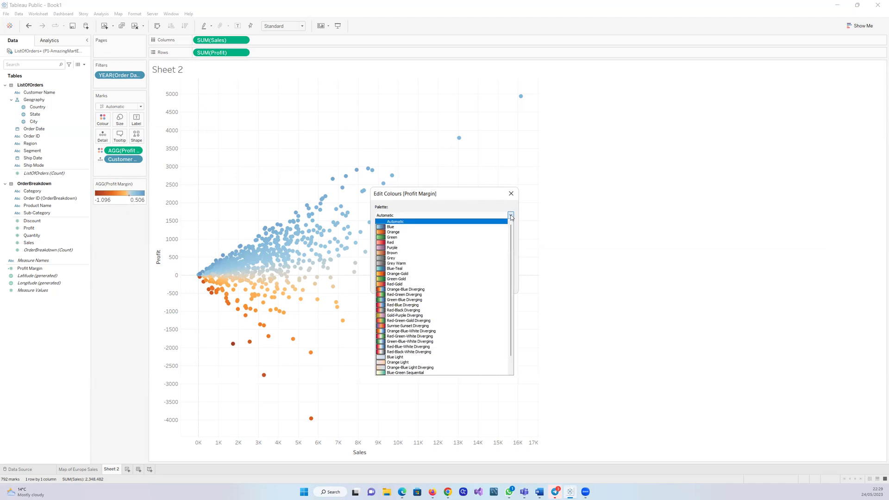
left_click(410, 306)
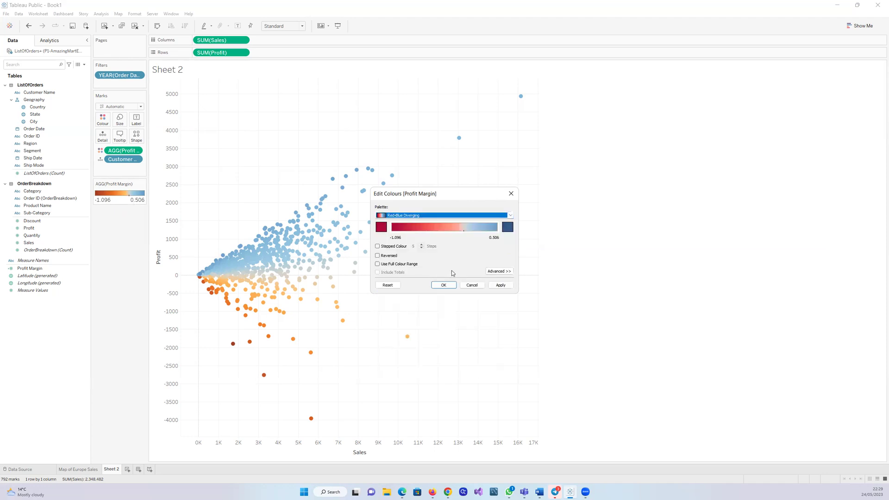
- Fix the Profit Margin colour range to start at -0.5 and end at 0.5, and apply the colour changes
left_click(501, 272)
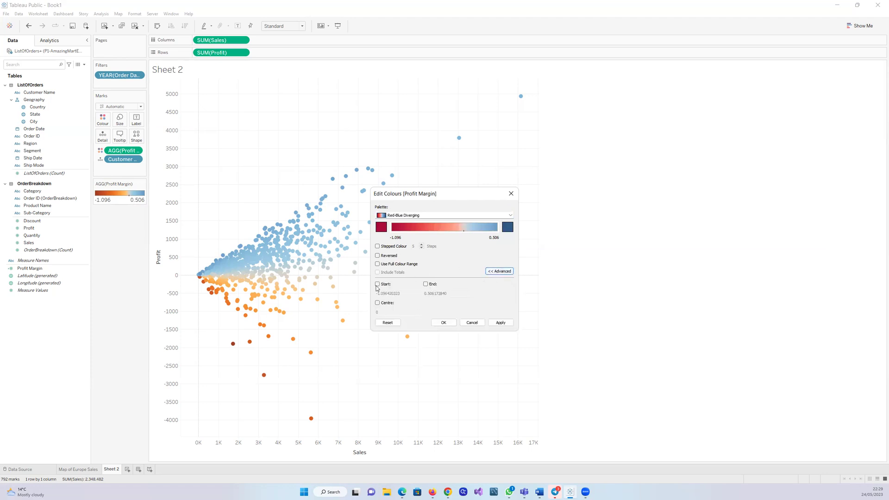
left_click(377, 285)
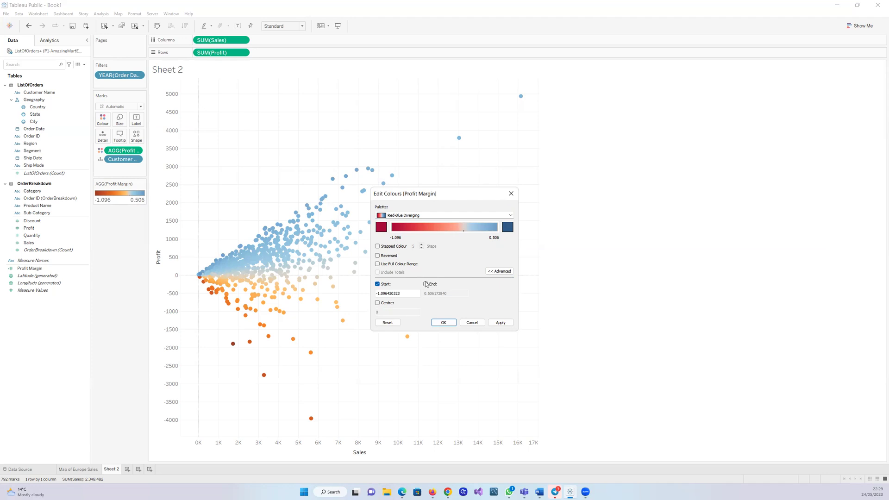
left_click(425, 284)
key("BackSpace")
key("BackSpace")
key("BackSpace")
key("BackSpace")
key("BackSpace")
key("BackSpace")
key("BackSpace")
key("BackSpace")
type("0.5")
left_click(459, 293)
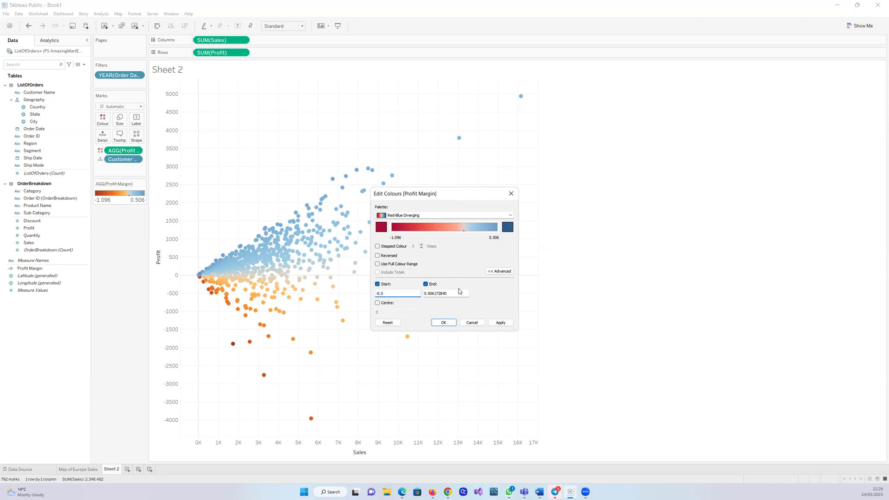
left_click_drag(447, 293, 431, 295)
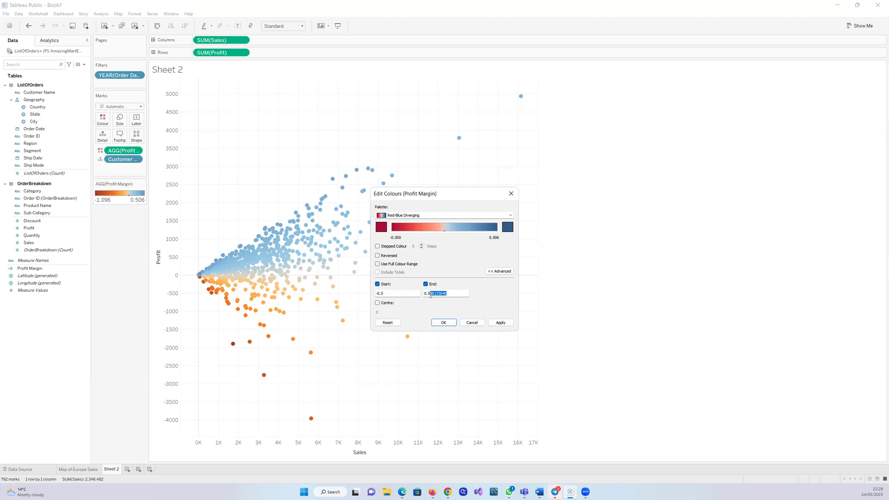
key("BackSpace")
left_click(501, 323)
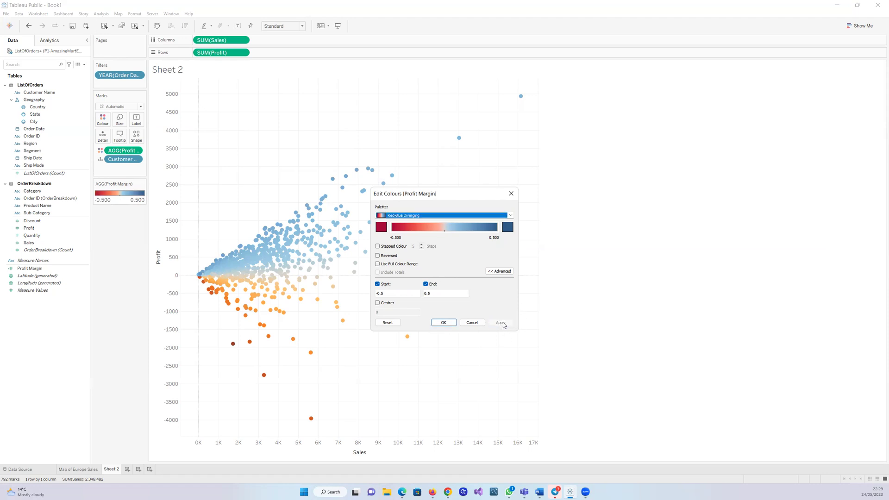
left_click(444, 322)
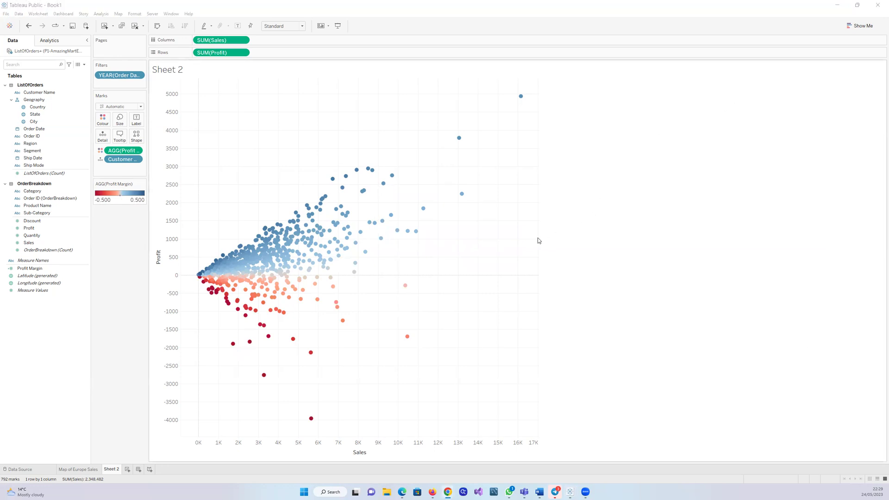
- Reduce the scatter plot's width and height on Sheet 2 and make its marks slightly transparent
left_click_drag(539, 237, 483, 237)
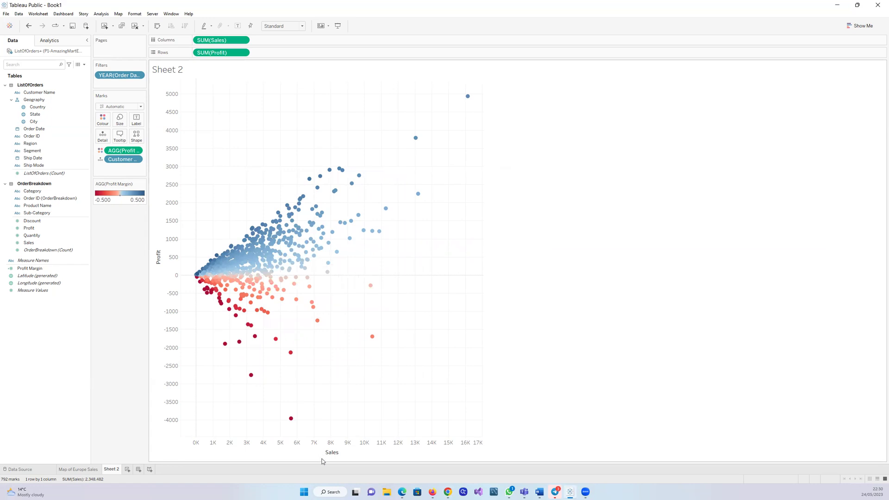
left_click_drag(323, 445, 324, 363)
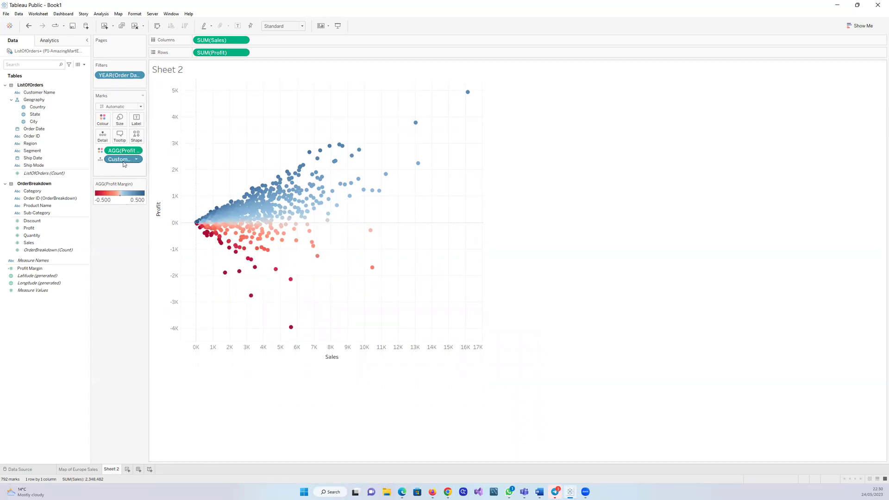
left_click(103, 120)
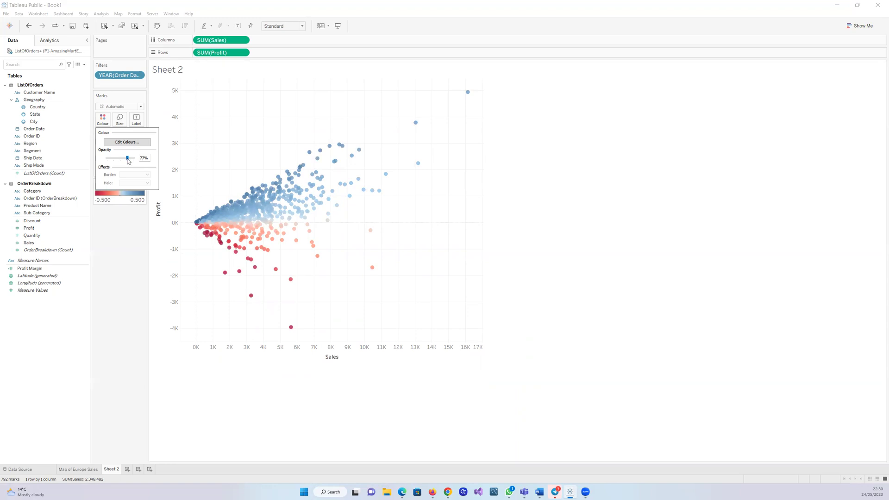
left_click(131, 258)
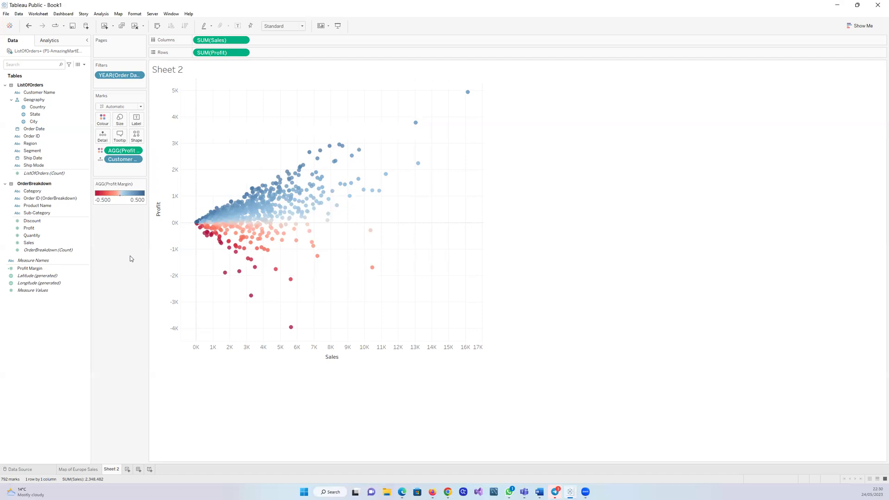
- Show the Order Date year filter on Sheet 2 as a single-value slider and place it beneath the Profit Margin legend
left_click(139, 76)
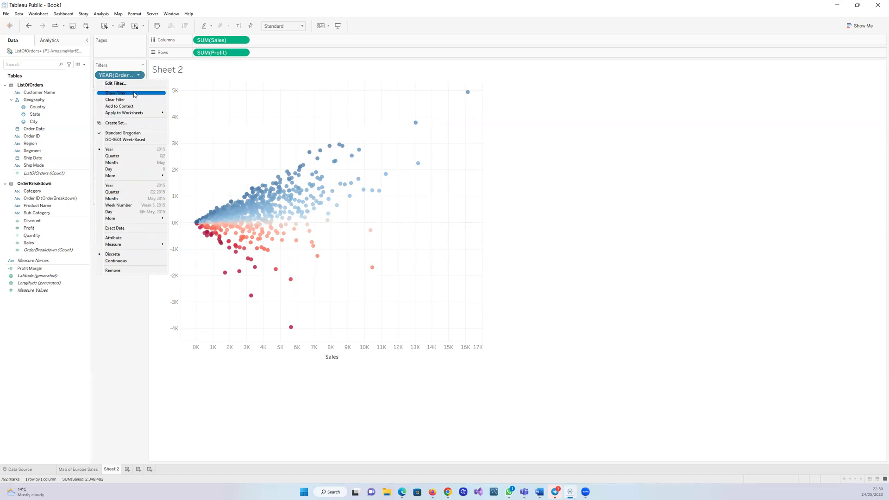
left_click(135, 95)
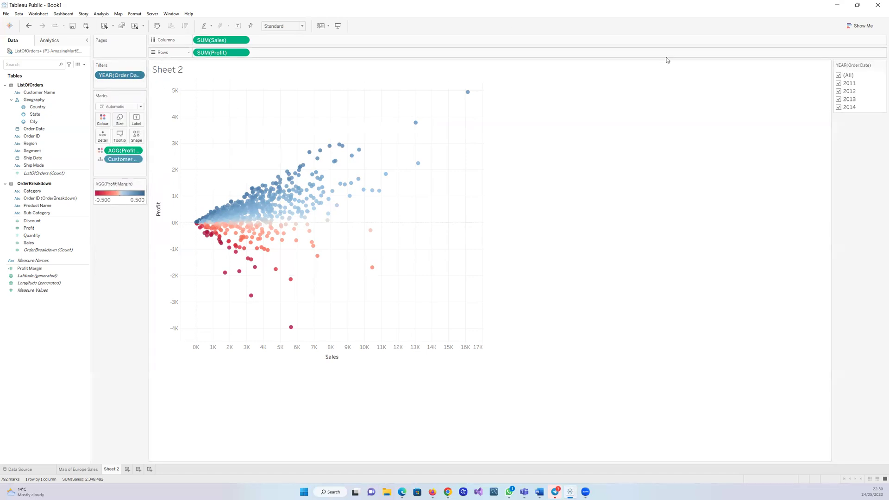
left_click(882, 65)
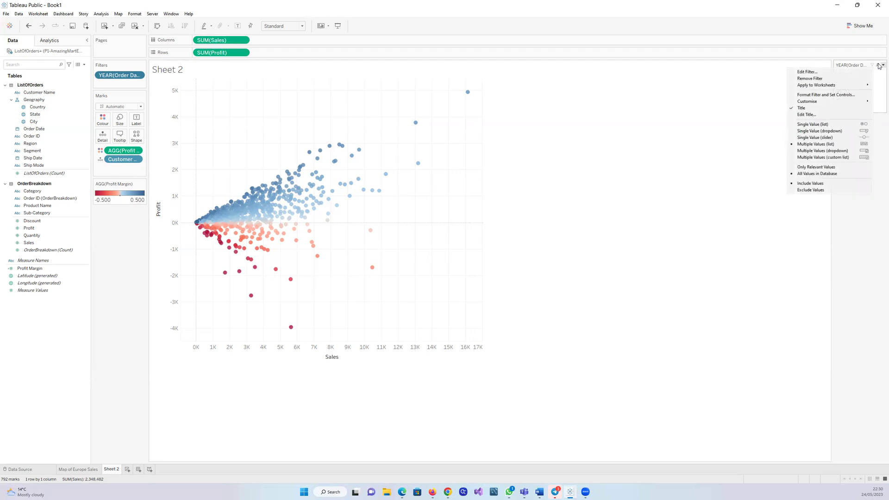
left_click(850, 139)
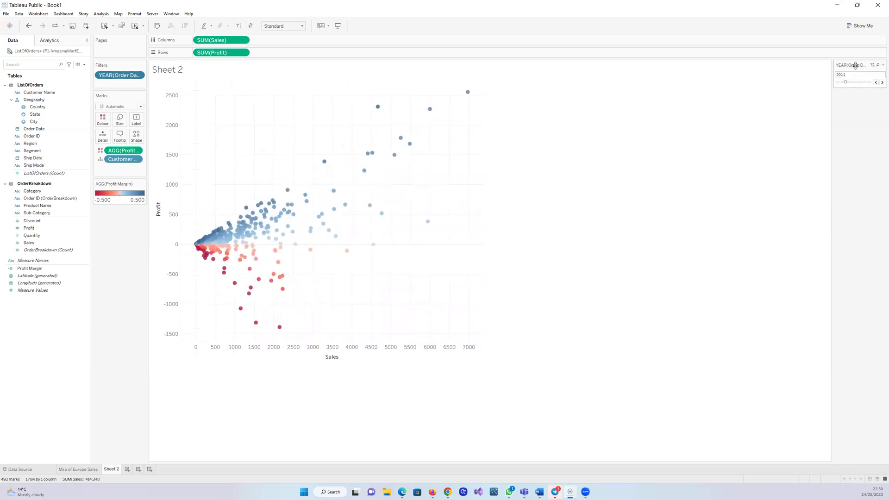
left_click_drag(856, 65, 112, 239)
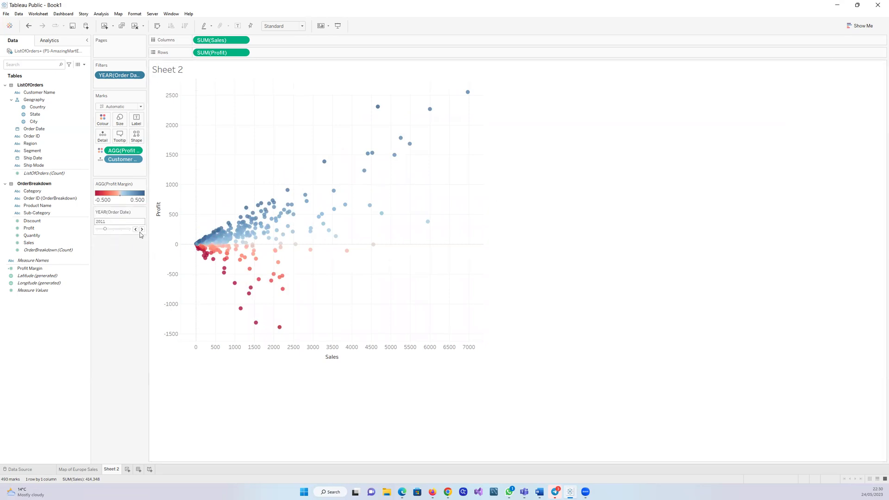
- Filter the Map of Europe Sales by the year of Order Date, with all years from 2011 to 2014 selected
left_click(77, 470)
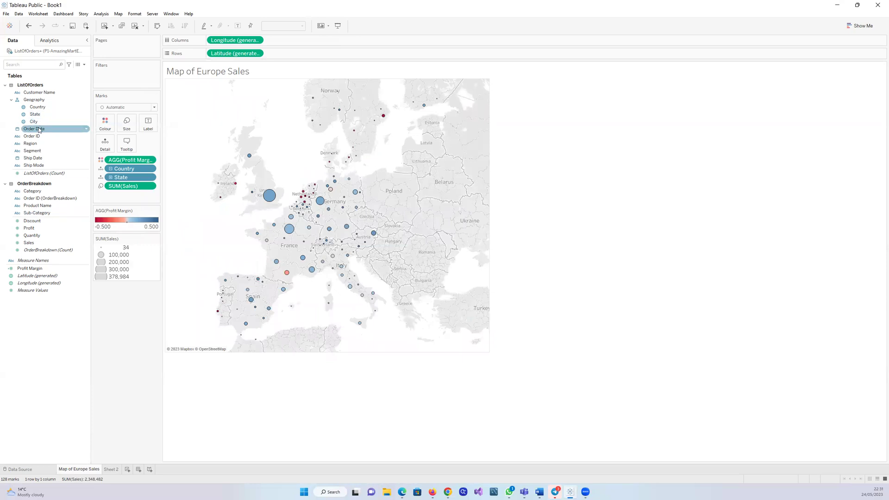
left_click_drag(39, 130, 107, 80)
left_click(420, 191)
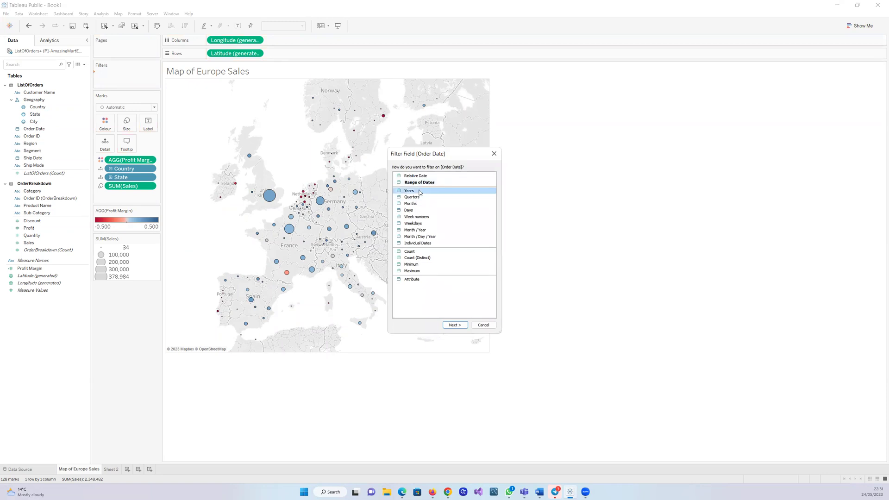
left_click(455, 325)
left_click(379, 272)
left_click(513, 356)
left_click(457, 356)
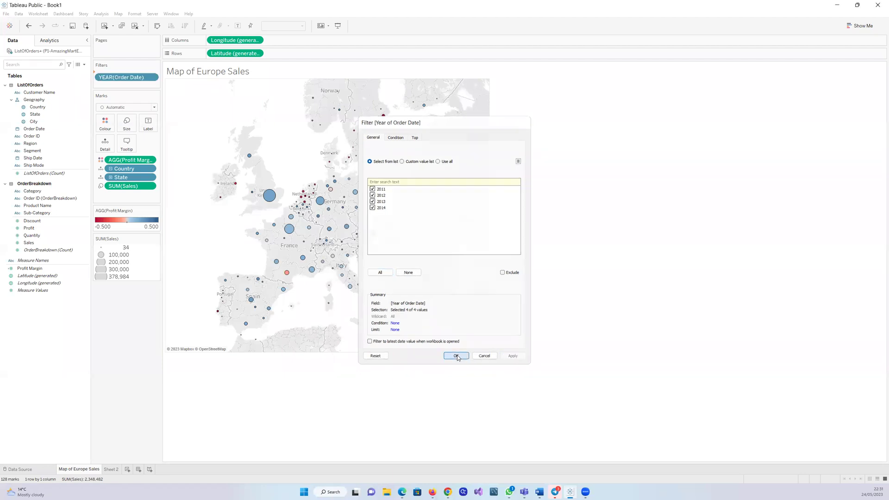
- Reset the Profit Margin colours on Sheet 2 and choose the Red-Blue Diverging palette again
left_click(111, 469)
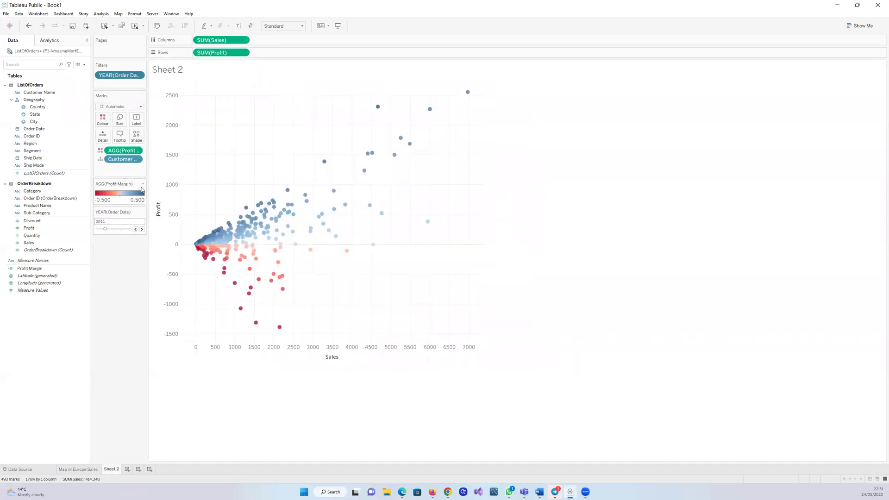
left_click(143, 184)
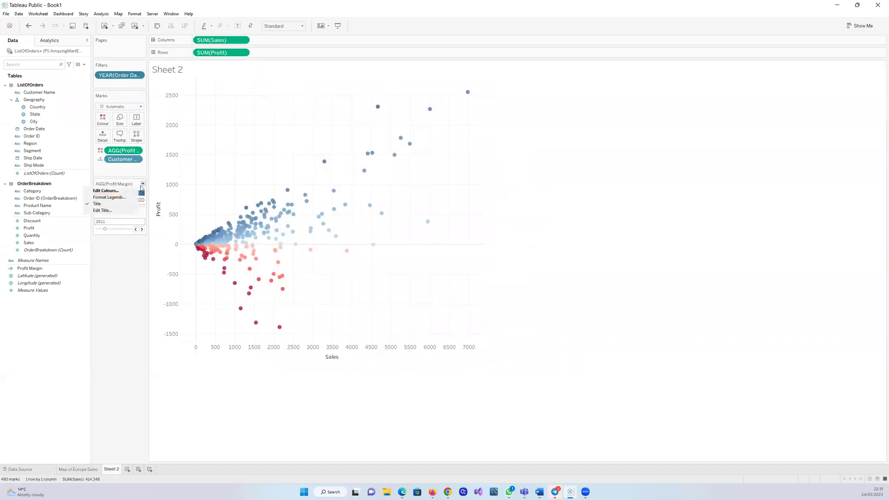
left_click(105, 191)
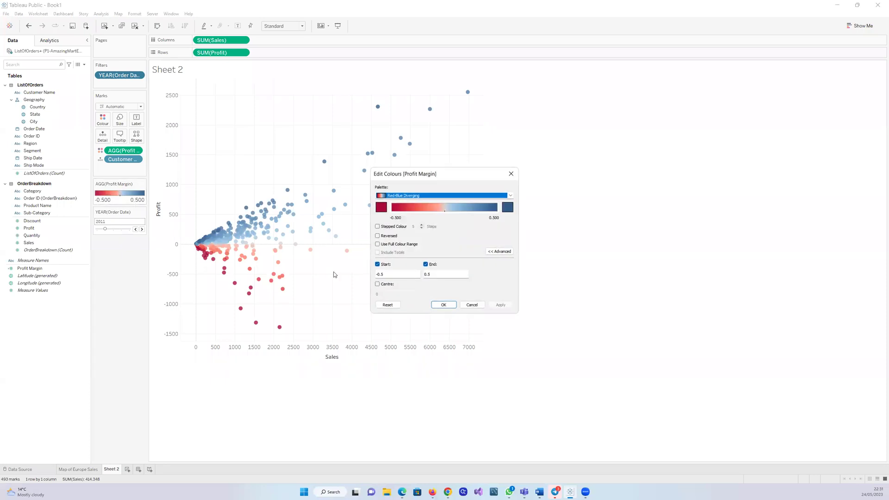
left_click(496, 253)
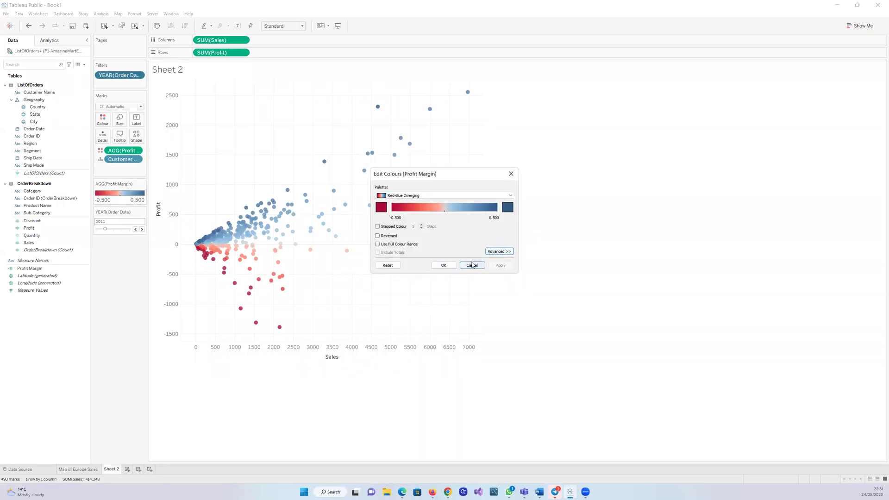
left_click(493, 253)
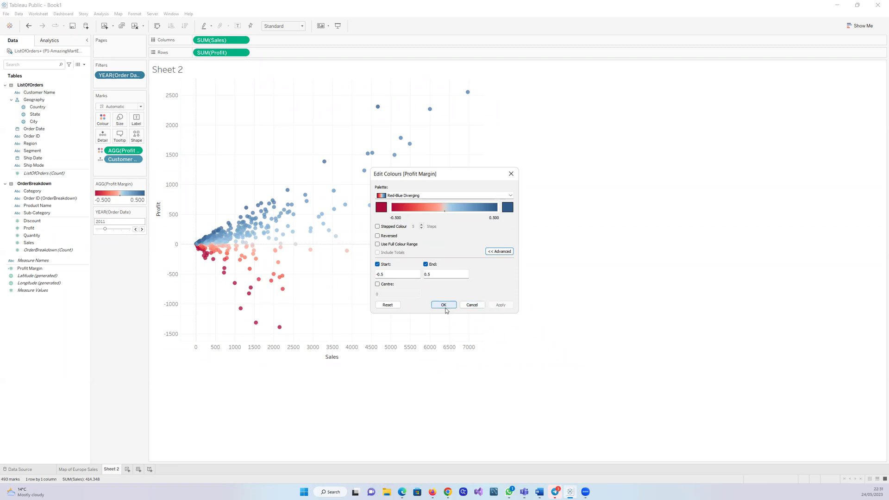
left_click(390, 305)
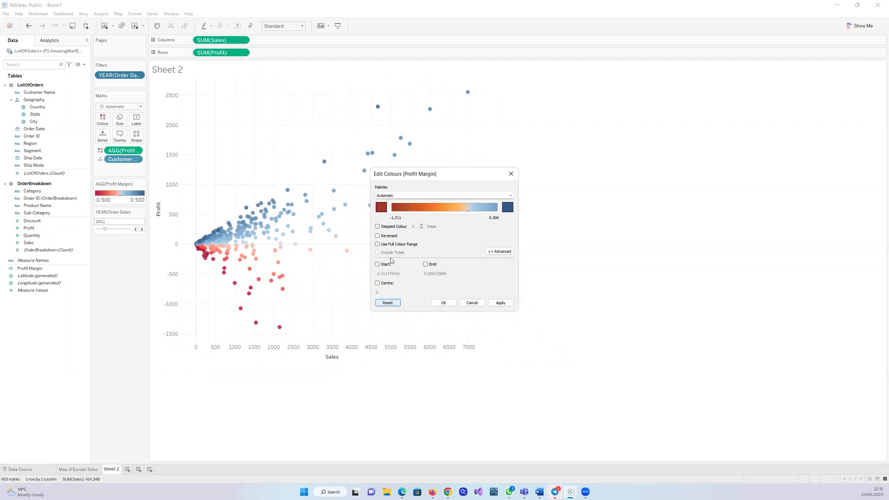
left_click(511, 195)
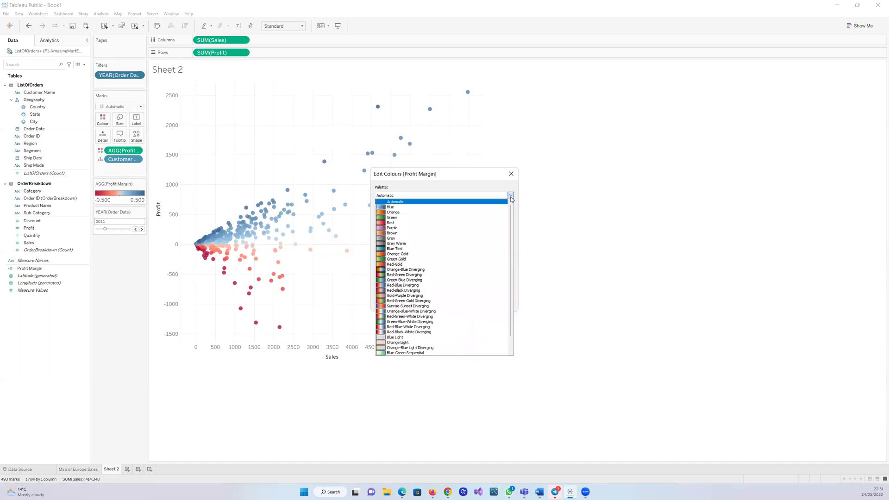
left_click(418, 285)
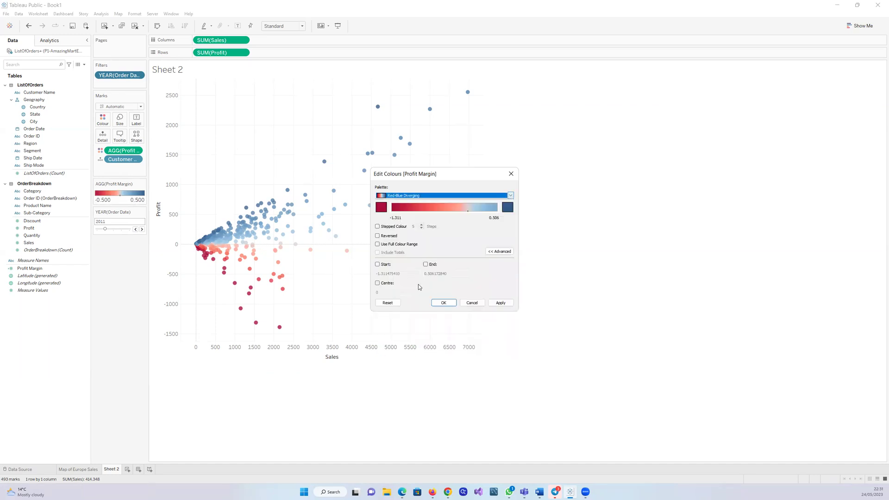
- Fix the Profit Margin colour range on Sheet 2 at -0.5 to 0.5 again and apply the colours
left_click(378, 265)
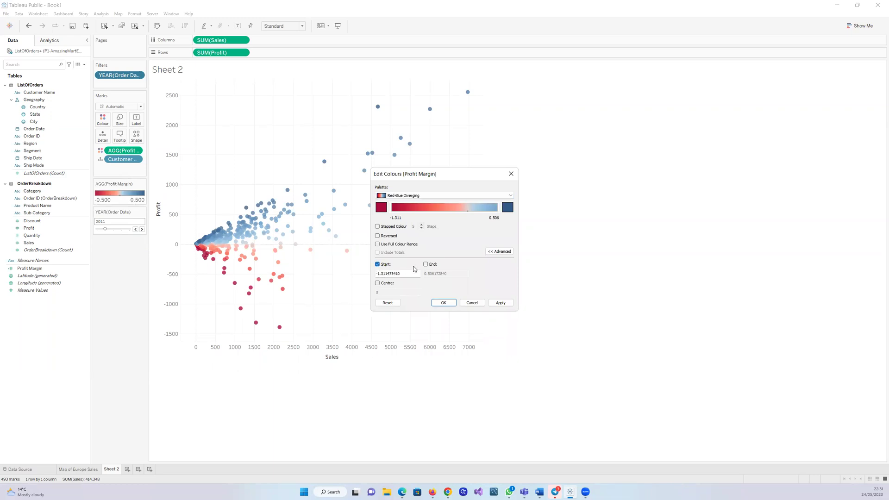
left_click(426, 265)
key("BackSpace")
key("BackSpace")
key("BackSpace")
left_click(453, 274)
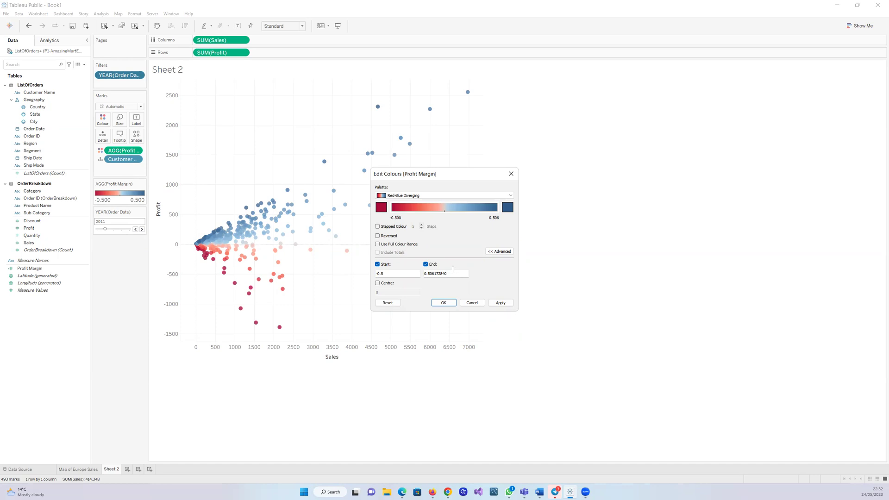
key("BackSpace")
key("BackSpace")
key("BackSpace")
key("BackSpace")
key("BackSpace")
left_click(501, 305)
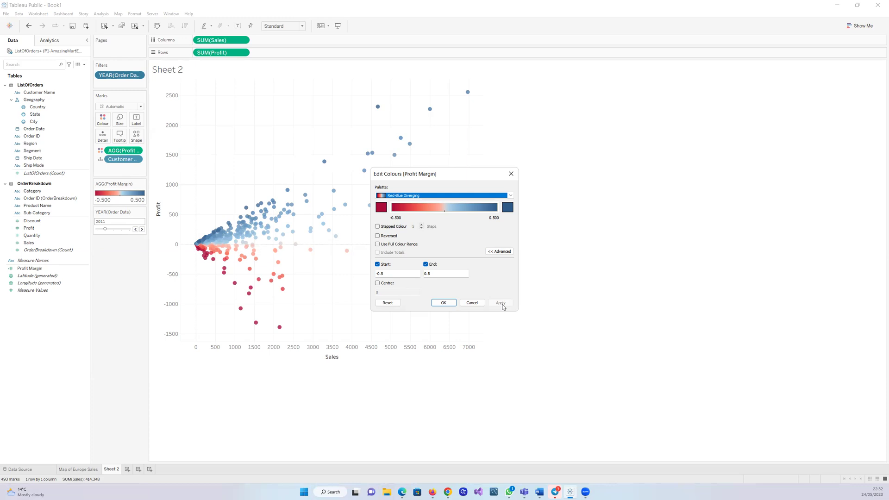
left_click(443, 303)
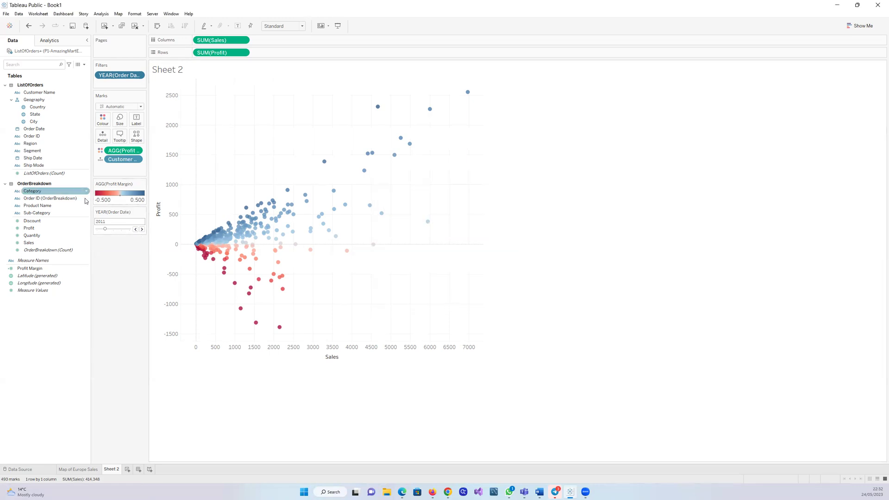
- Inspect the details of a low-profit customer's mark on Sheet 2 and view the Map of Europe Sales
left_click(37, 93)
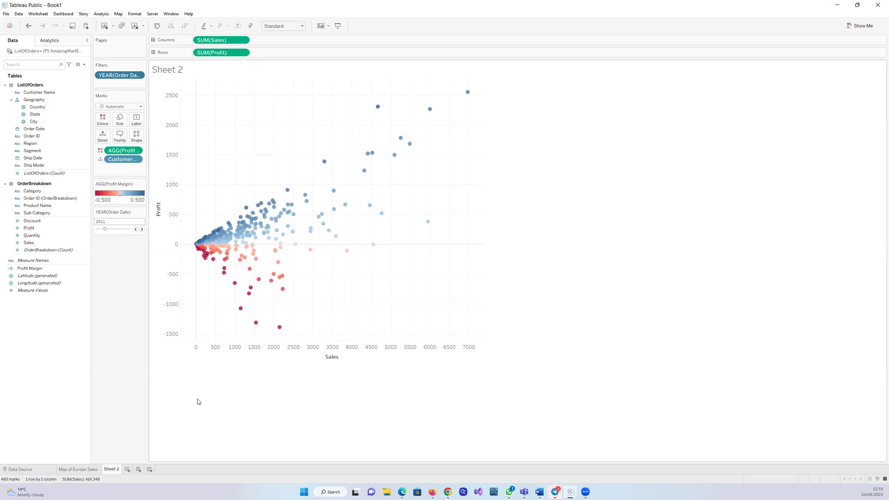
mouse_move(257, 321)
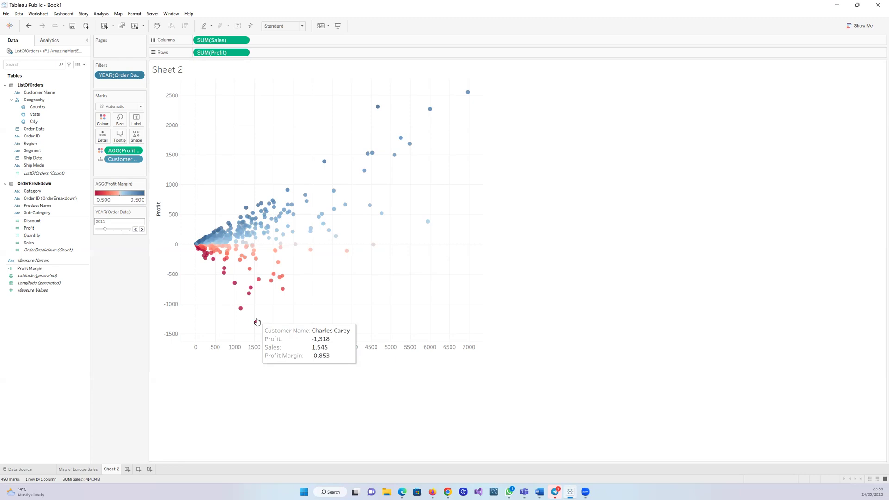
left_click(77, 469)
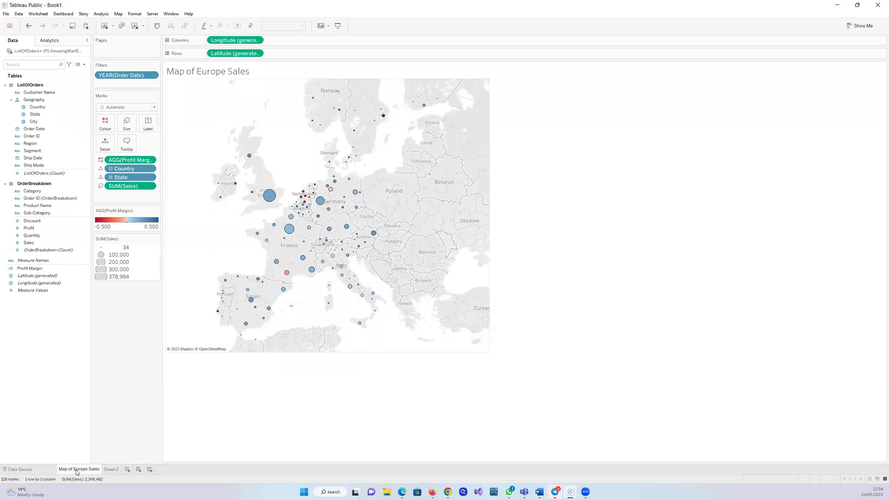
- Create a new worksheet that maps the Geography hierarchy by country, and delete that worksheet
left_click(127, 470)
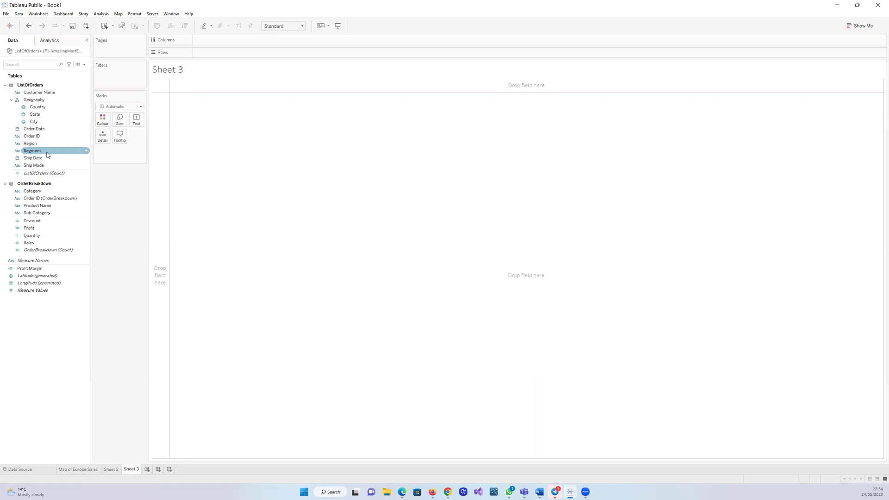
left_click(32, 92)
left_click(27, 100)
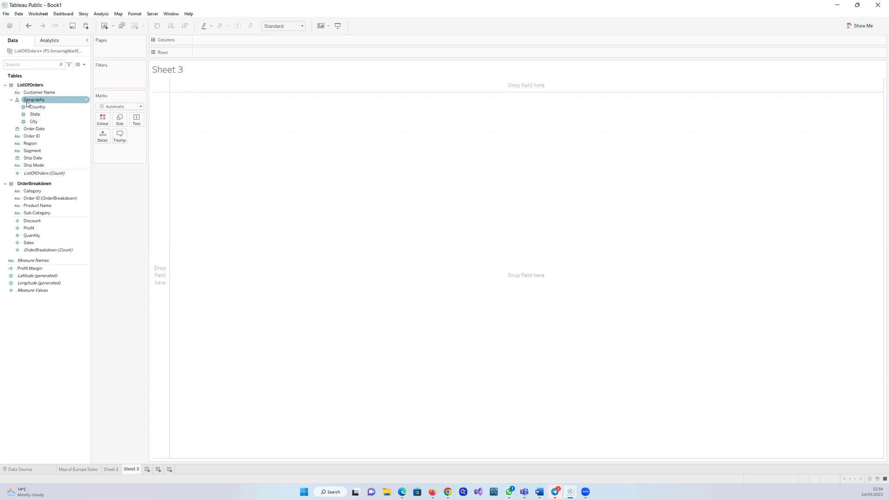
left_click_drag(28, 100, 343, 185)
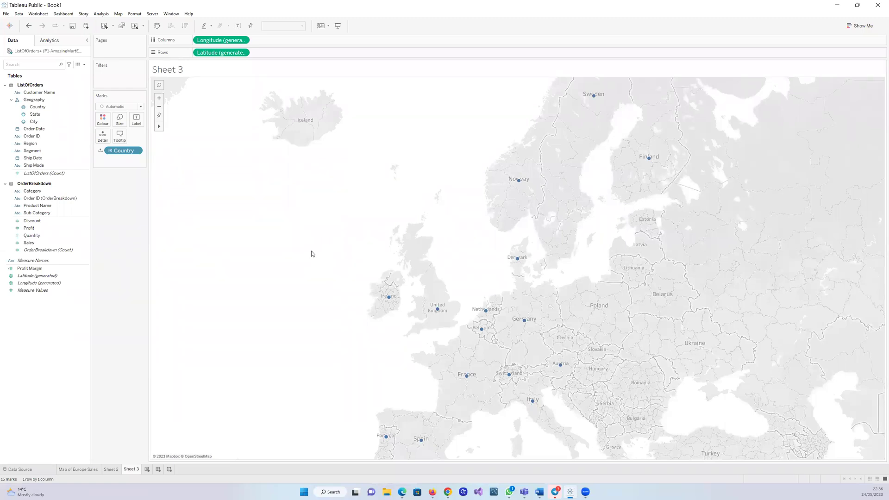
right_click(138, 470)
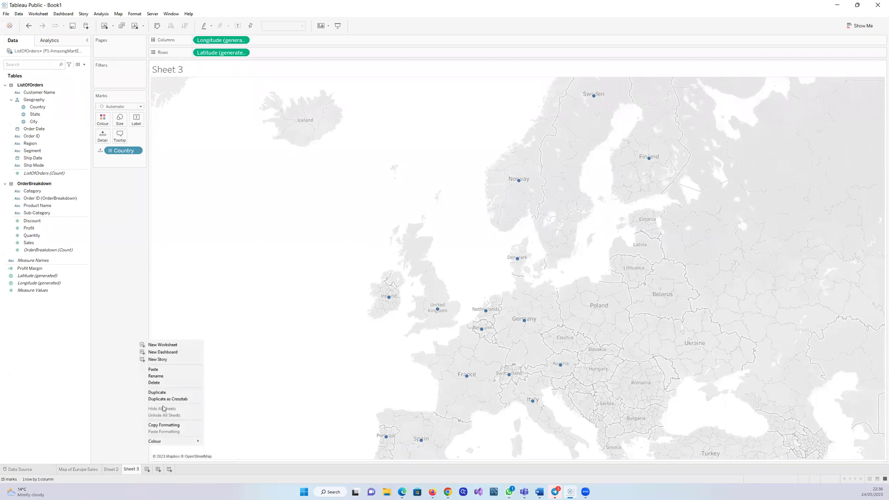
left_click(158, 384)
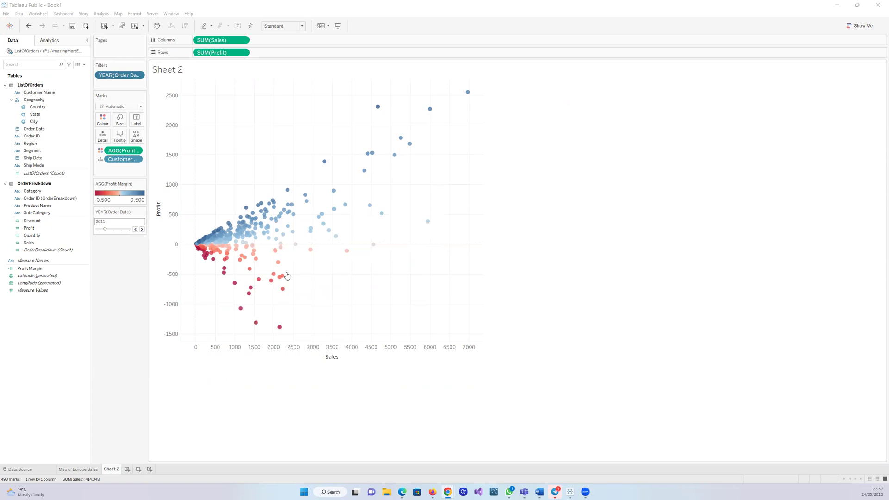
- Reduce the height and width of the Sheet 2 scatter plot further and check its Profit and Sales axes
mouse_move(279, 329)
left_click_drag(344, 341, 343, 306)
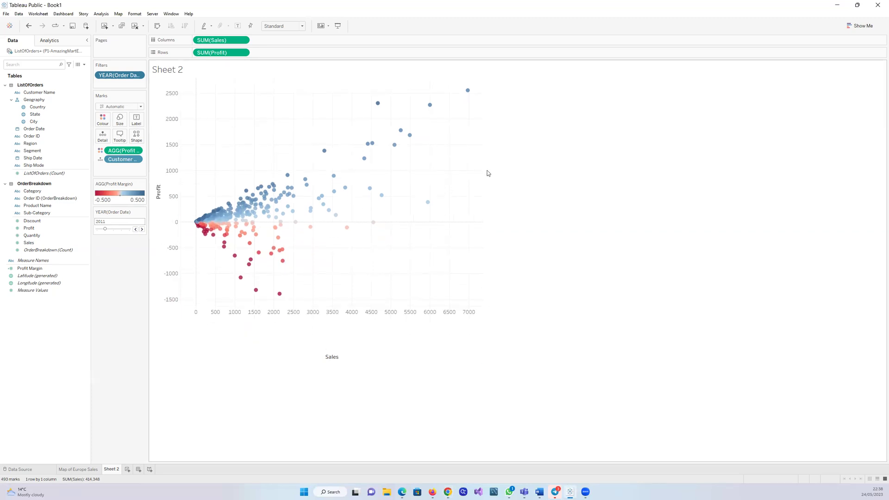
left_click_drag(483, 156, 425, 143)
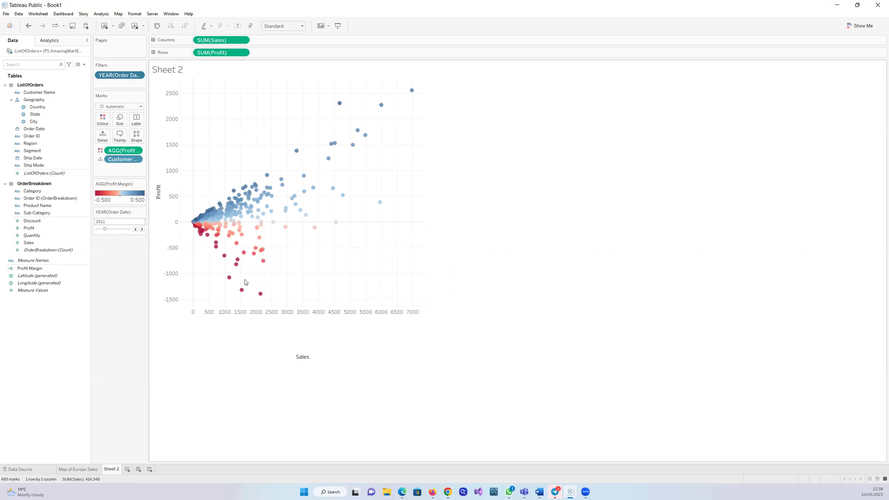
left_click(163, 132)
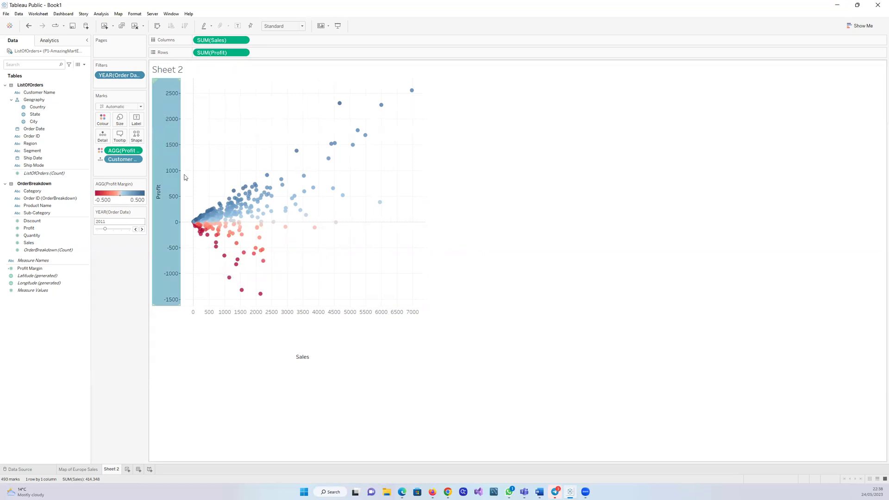
left_click(256, 319)
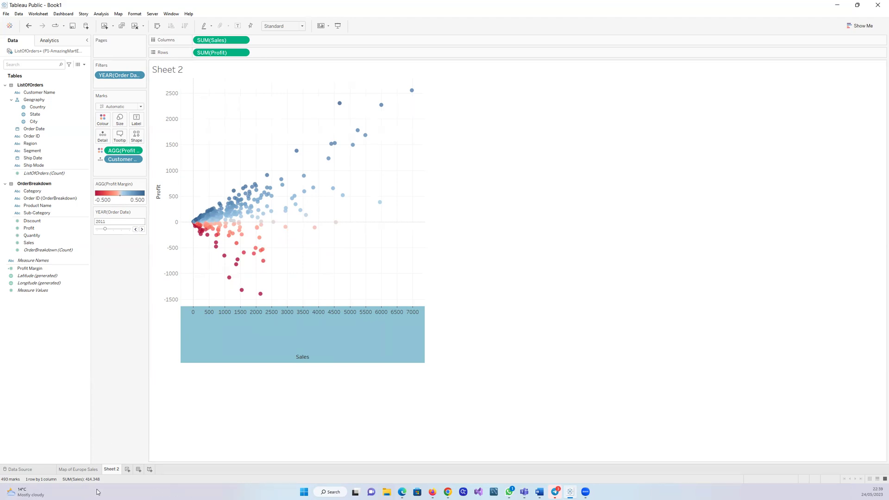
- Rename Sheet 2 as "Customer Scatter plot" and add a new dashboard to the workbook
double_click(112, 471)
type("Customer Scatter plot")
key("Return")
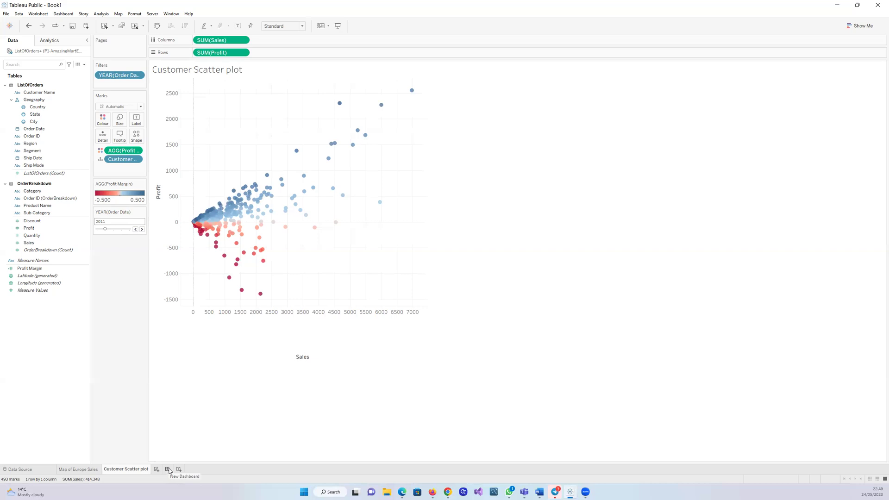
left_click(168, 470)
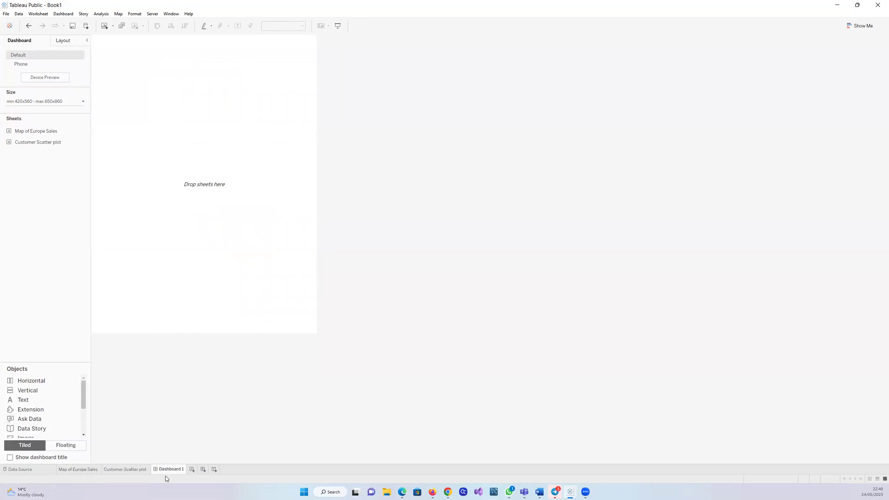
mouse_move(162, 471)
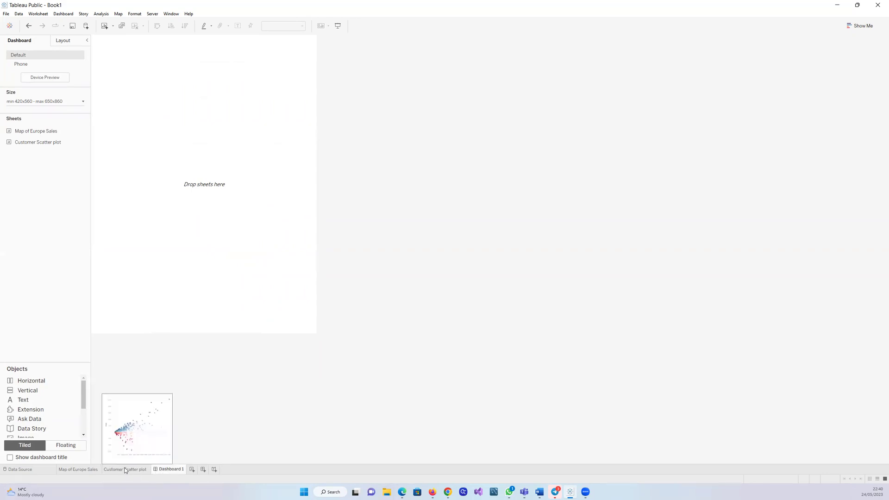
left_click(126, 470)
left_click(165, 470)
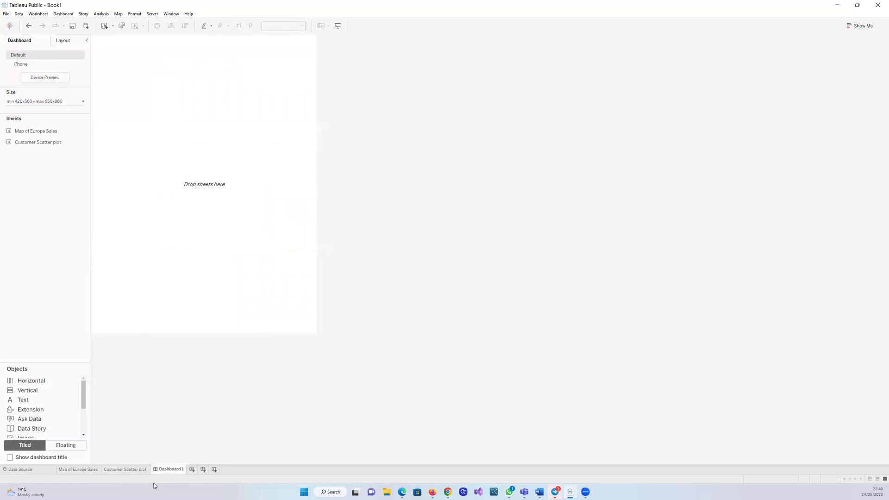
mouse_move(162, 469)
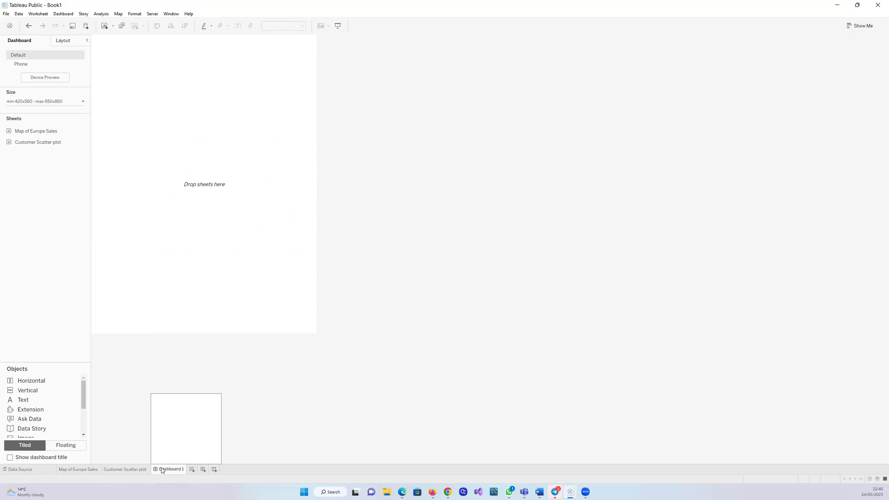
mouse_move(73, 473)
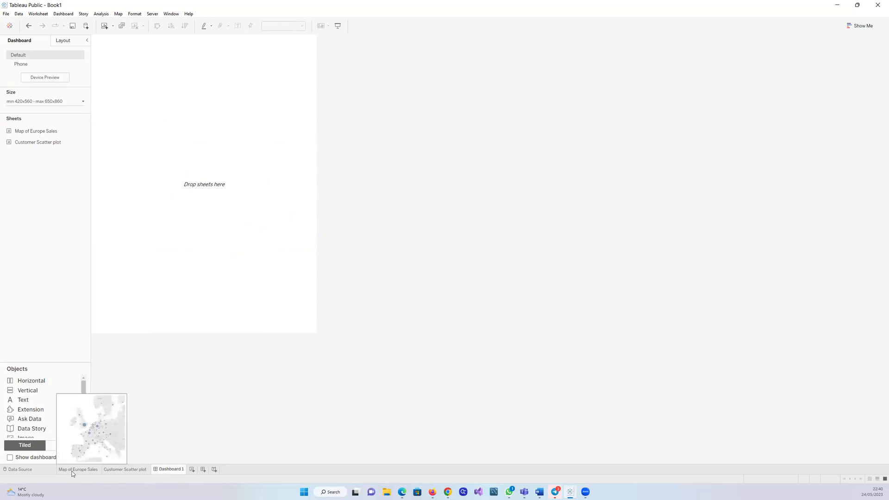
mouse_move(119, 469)
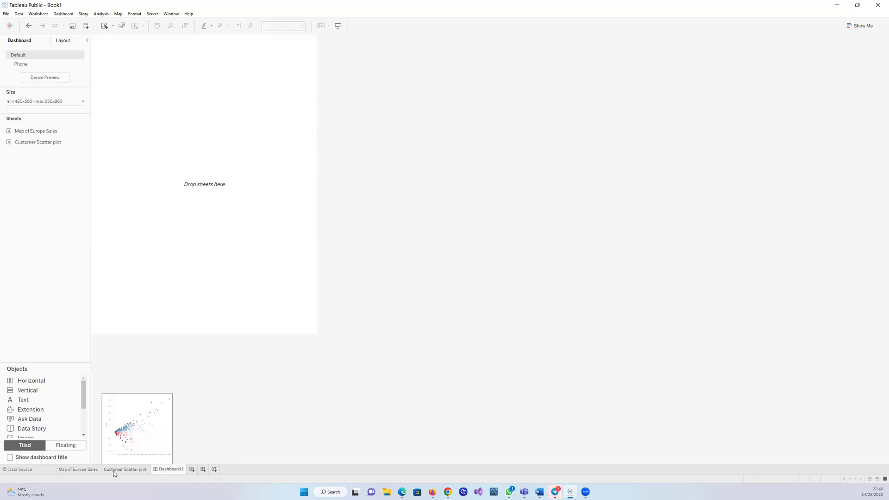
mouse_move(174, 469)
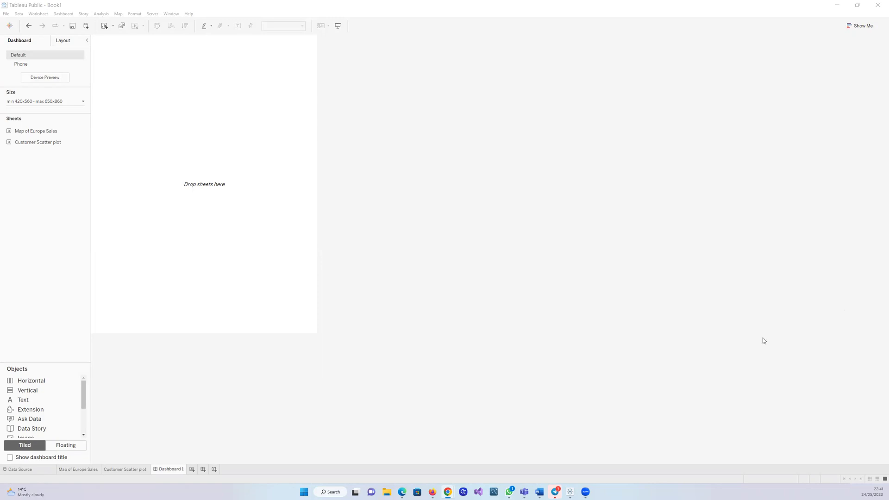
- Add a blank worksheet, check its entry in the dashboard's sheet list, and delete that worksheet
left_click(197, 469)
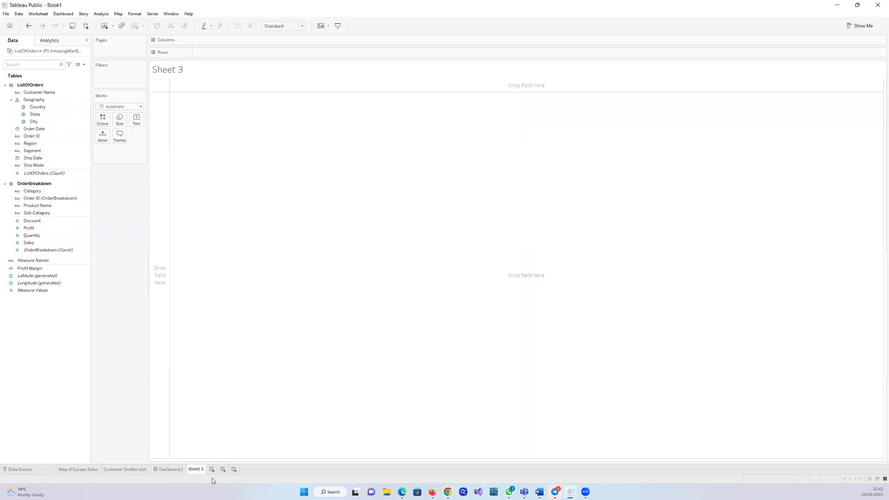
left_click(157, 471)
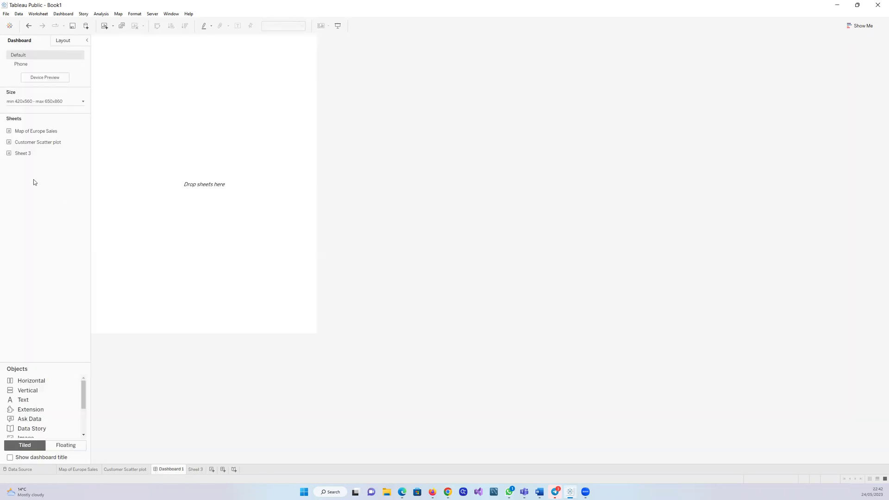
double_click(23, 156)
key("ctrl+z")
double_click(23, 157)
key("ctrl+z")
double_click(410, 8)
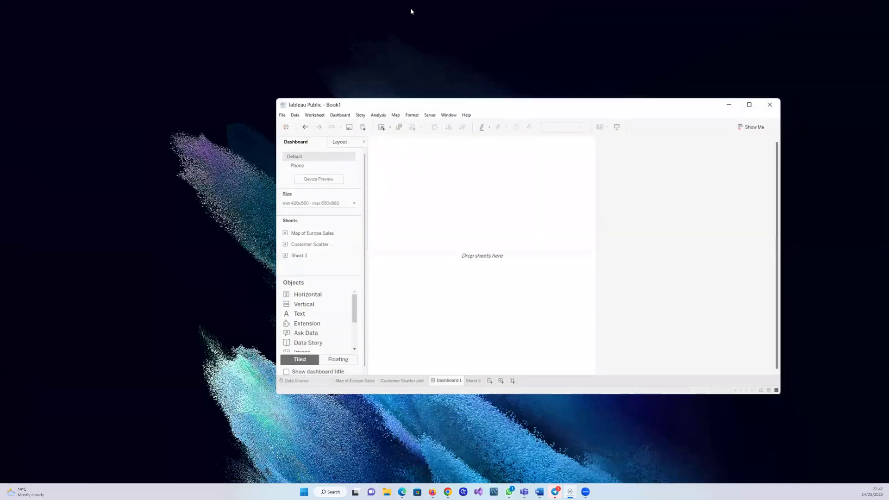
right_click(470, 379)
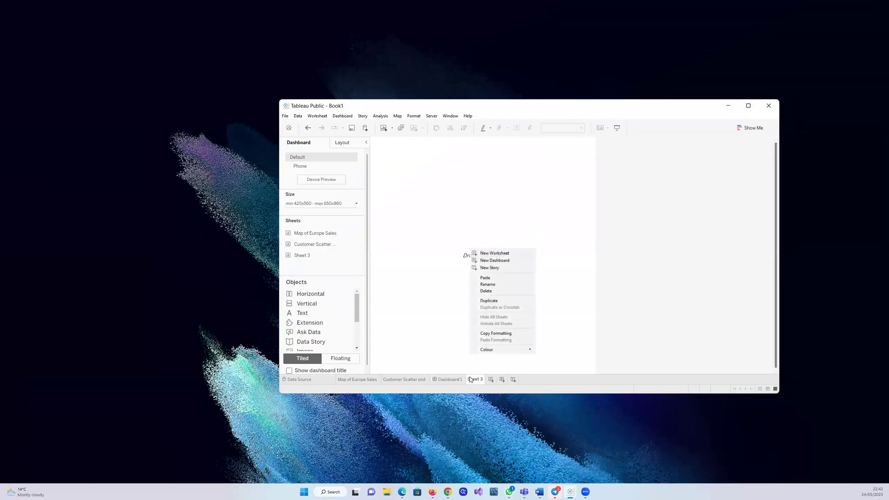
left_click(482, 291)
left_click(751, 106)
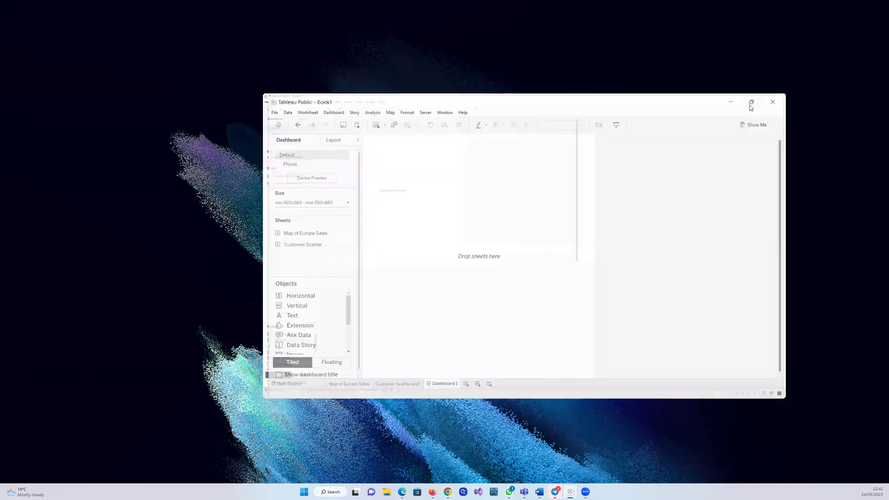
- Change the dashboard's size type from Range to Fixed size and look through the preset sizes
mouse_move(35, 156)
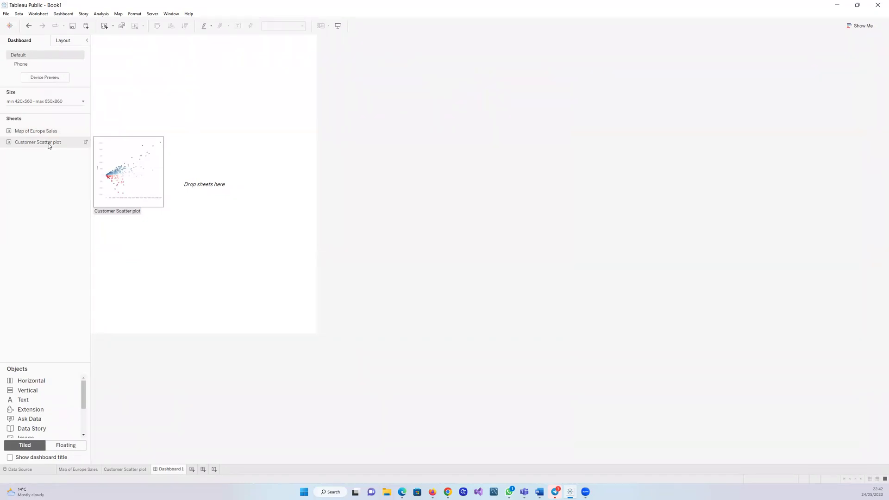
left_click(84, 102)
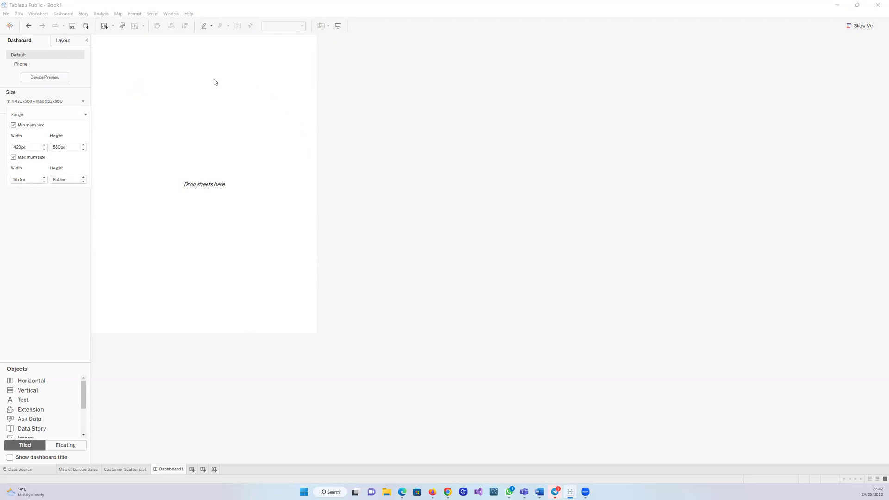
left_click(86, 115)
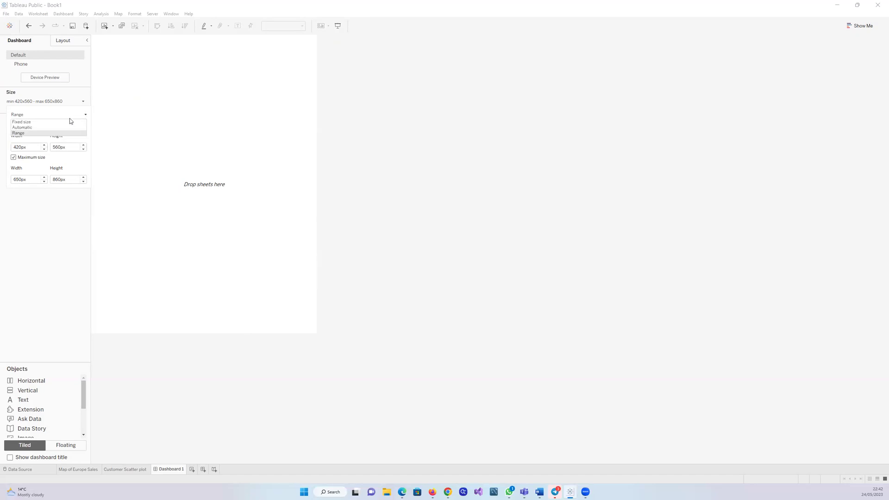
left_click(65, 121)
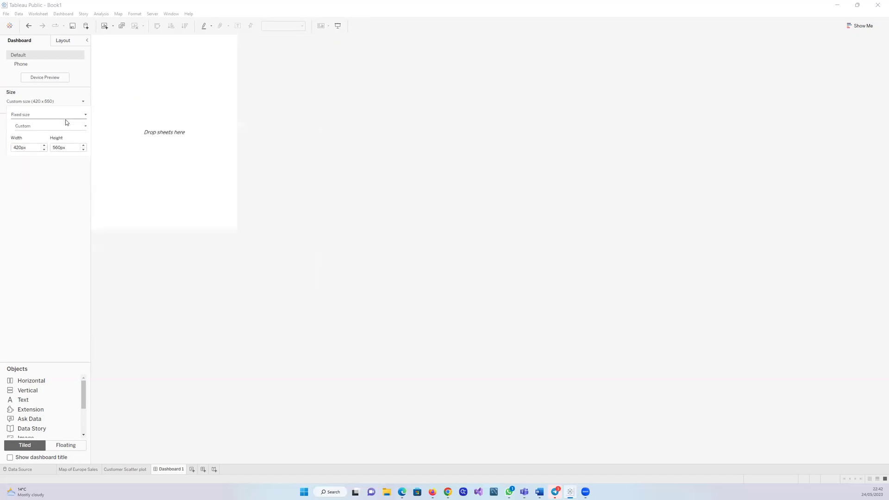
left_click(86, 129)
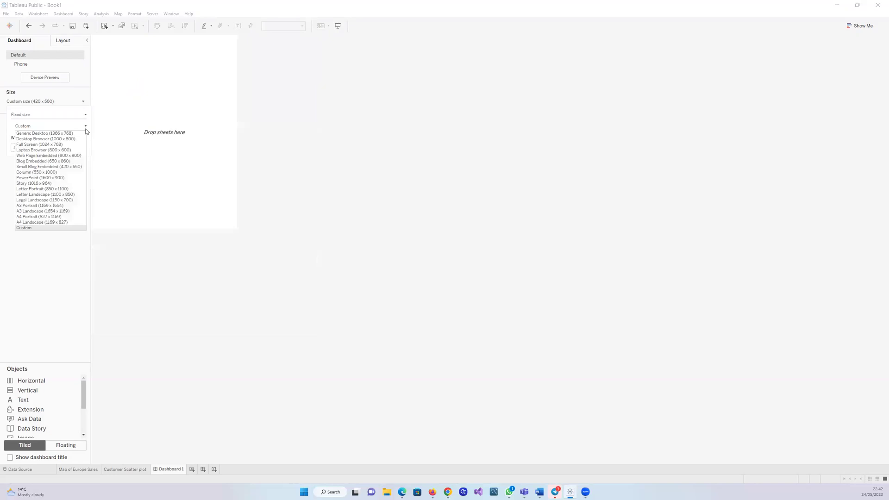
left_click(119, 159)
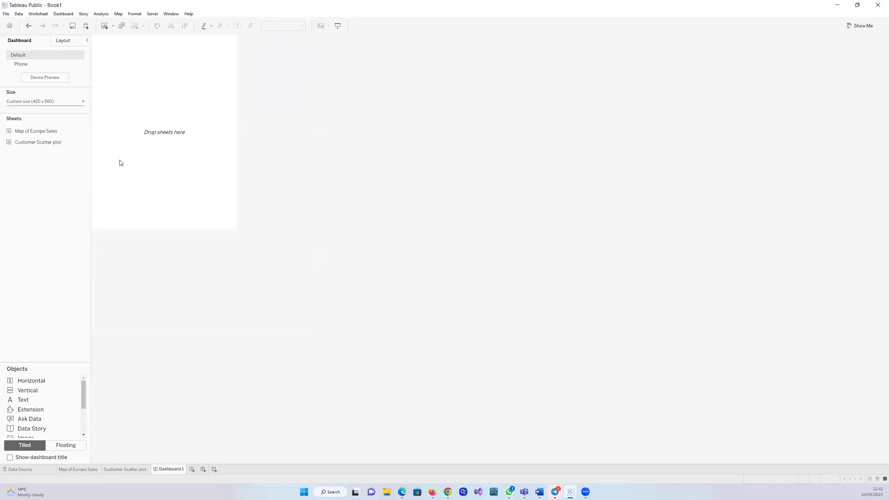
- Set the dashboard's custom fixed size to 1220 px wide and 860 px high
left_click(84, 102)
double_click(44, 147)
type("920")
key("Return")
scroll(44, 147, "up", 3)
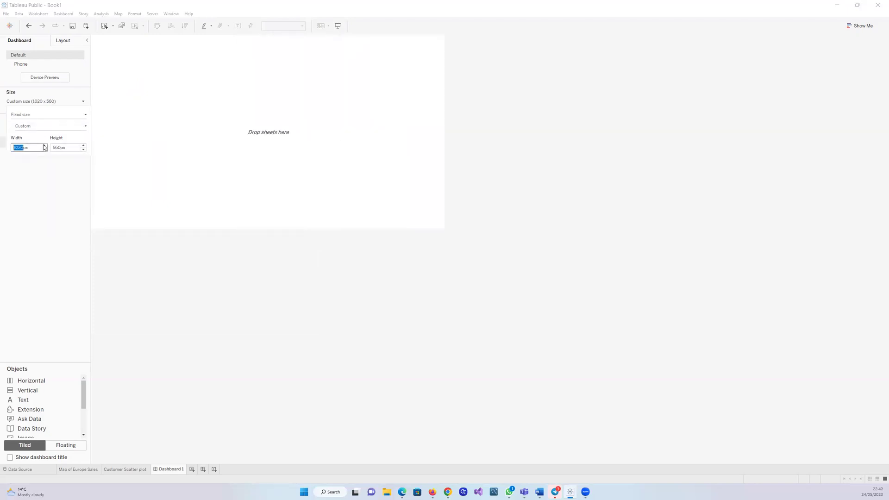
scroll(84, 149, "up", 2)
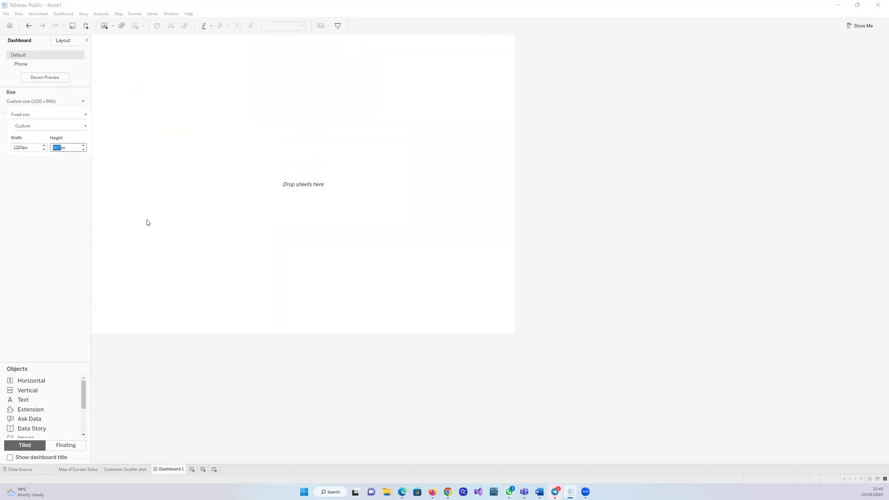
left_click(147, 197)
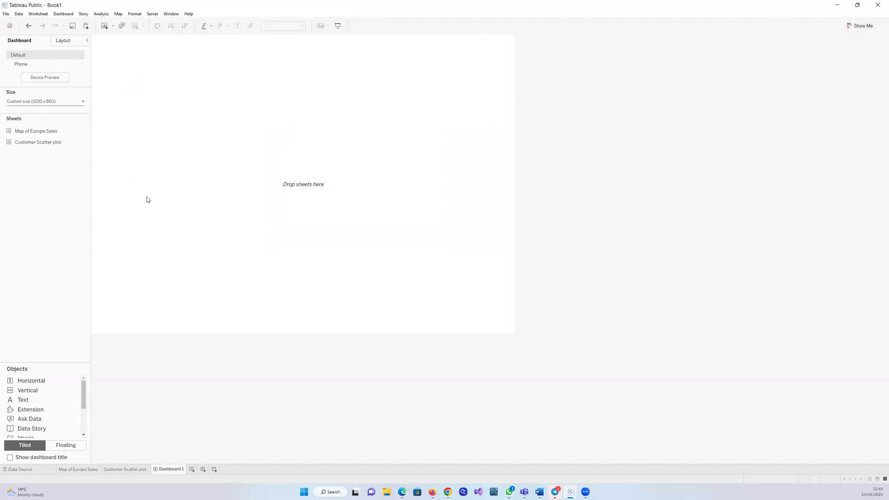
left_click(82, 102)
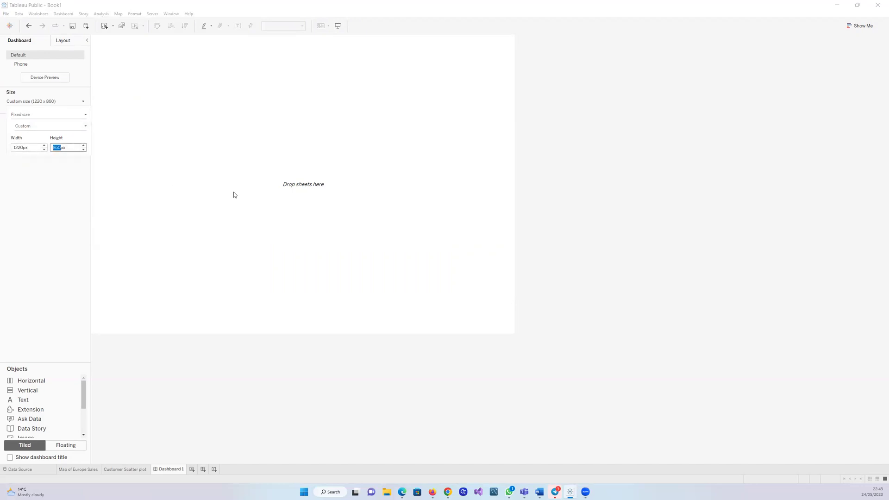
left_click(62, 194)
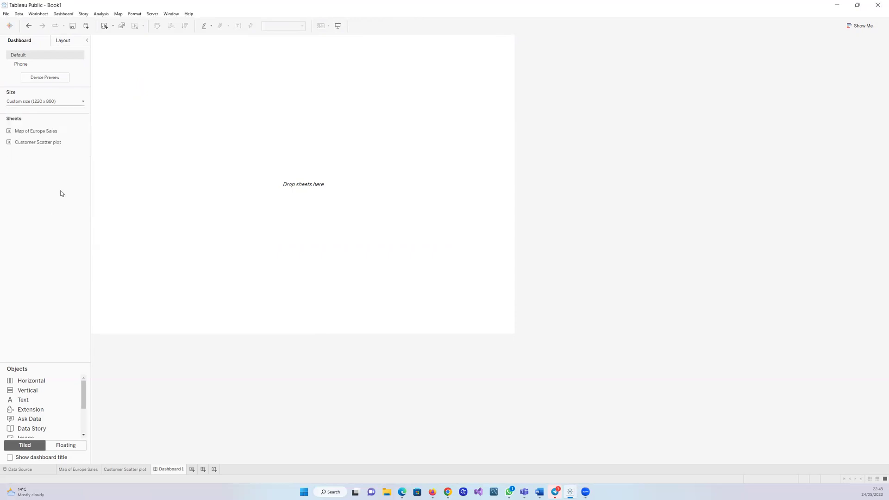
- Place the Map of Europe Sales on the dashboard and add the Customer Scatter plot directly below it
left_click_drag(36, 131, 166, 90)
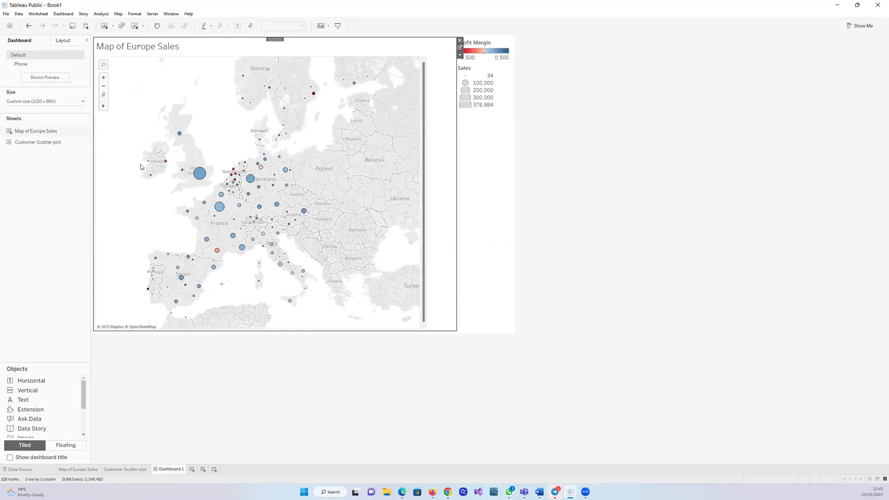
mouse_move(23, 143)
left_click_drag(23, 143, 152, 195)
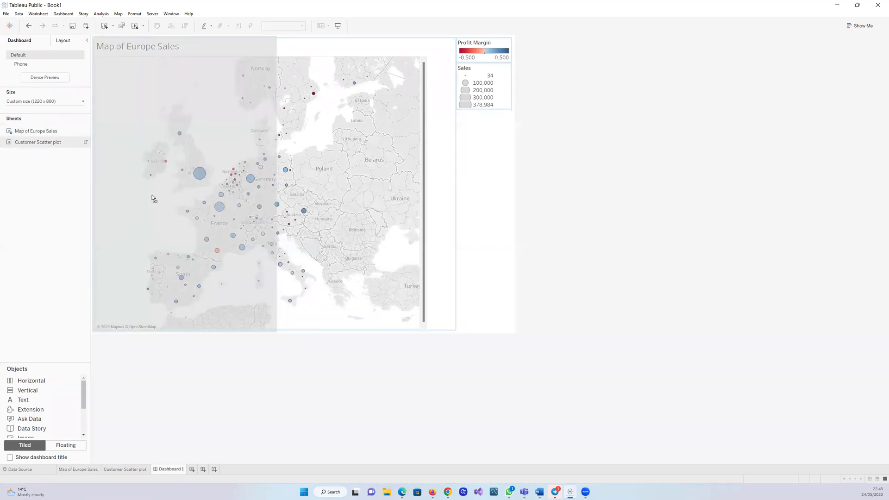
left_click_drag(153, 196, 211, 255)
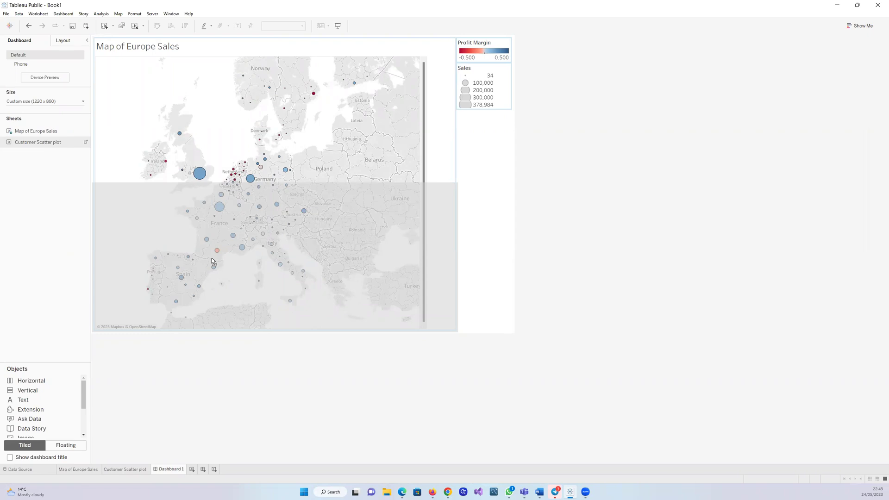
left_click_drag(211, 260, 210, 261)
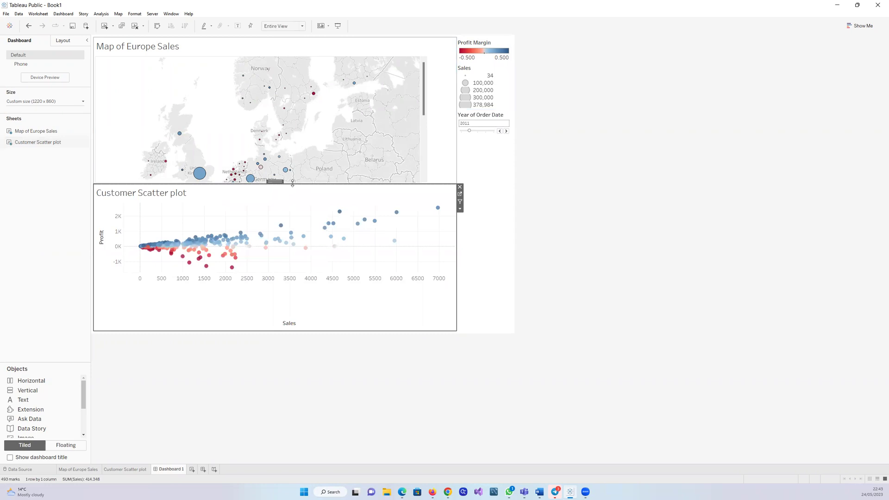
- Try a taller Map of Europe Sales above the scatter plot and restore the even split between them
left_click_drag(292, 184, 294, 208)
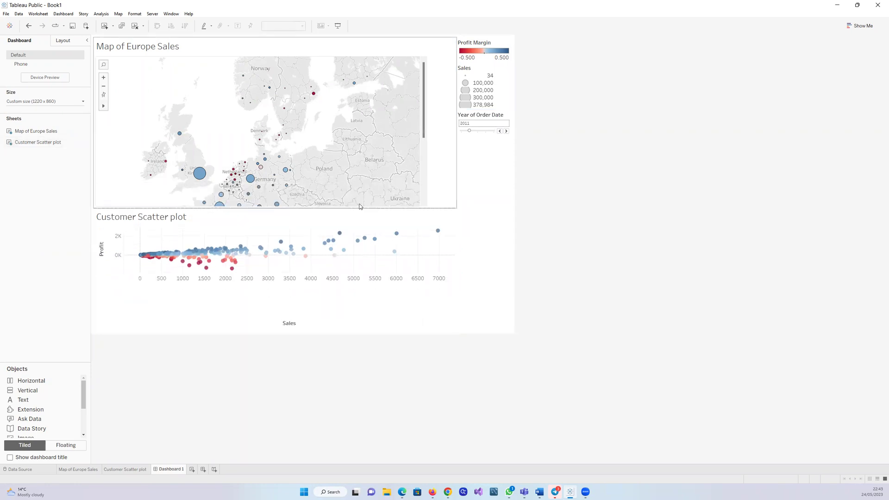
left_click(424, 175)
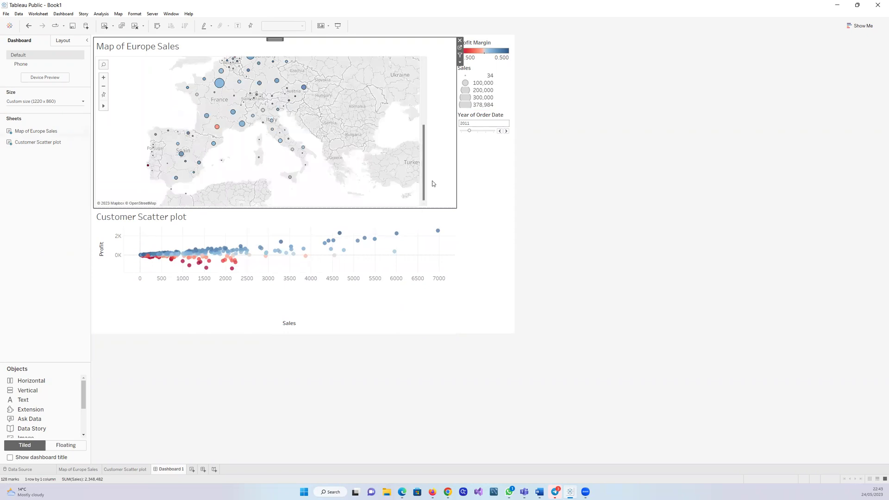
left_click_drag(452, 207, 450, 184)
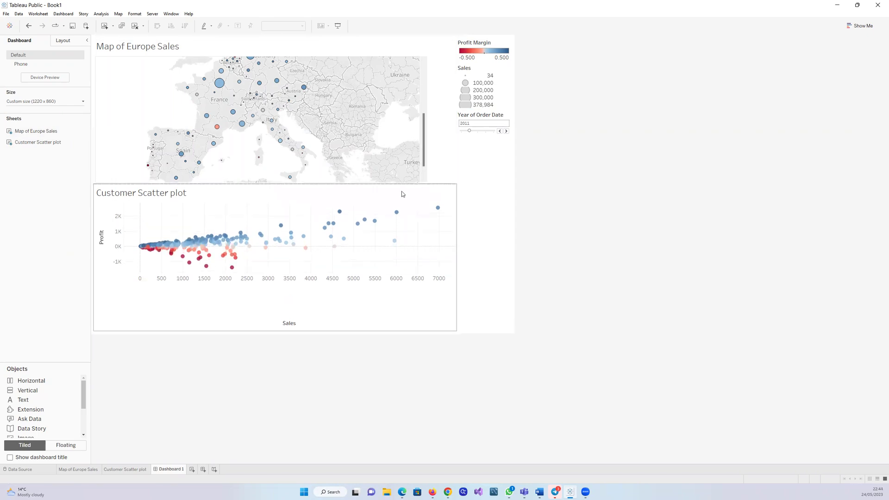
- Remove the Sales size legend from the dashboard, keeping the Profit Margin legend and the Year of Order Date filter
left_click(501, 224)
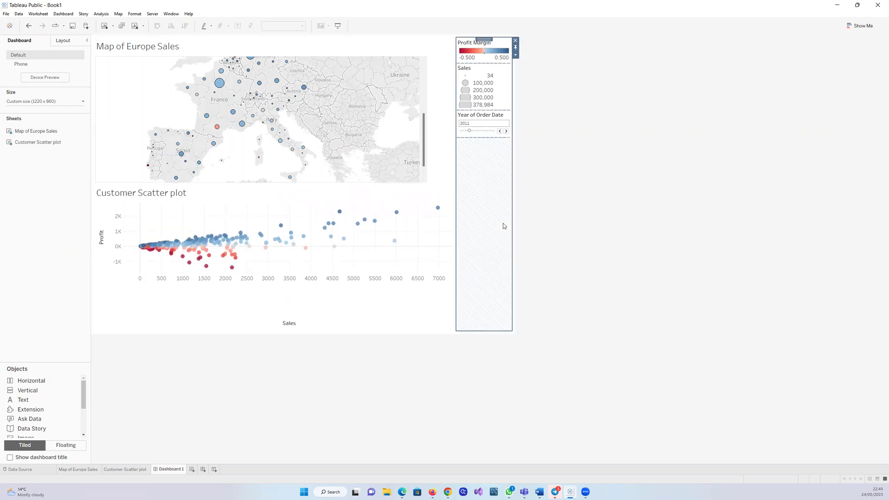
left_click(504, 89)
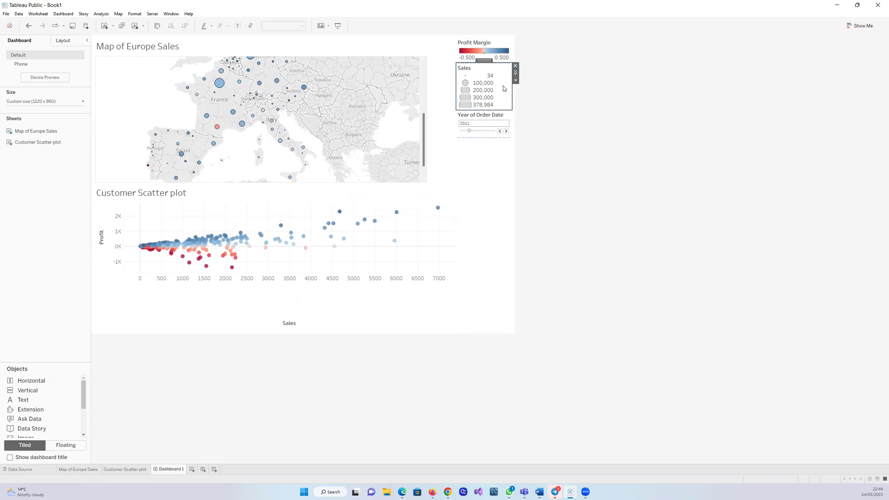
left_click(516, 66)
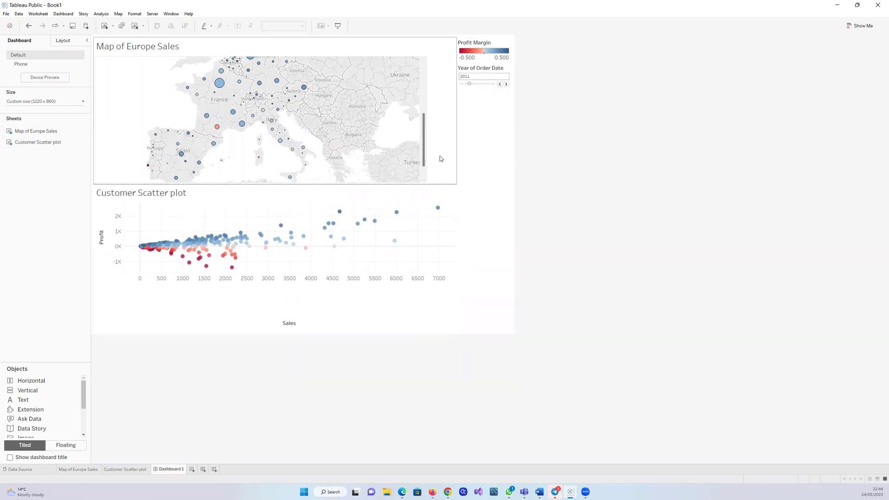
scroll(421, 120, "up", 3)
scroll(419, 117, "up", 1)
scroll(419, 117, "down", 2)
left_click(426, 254)
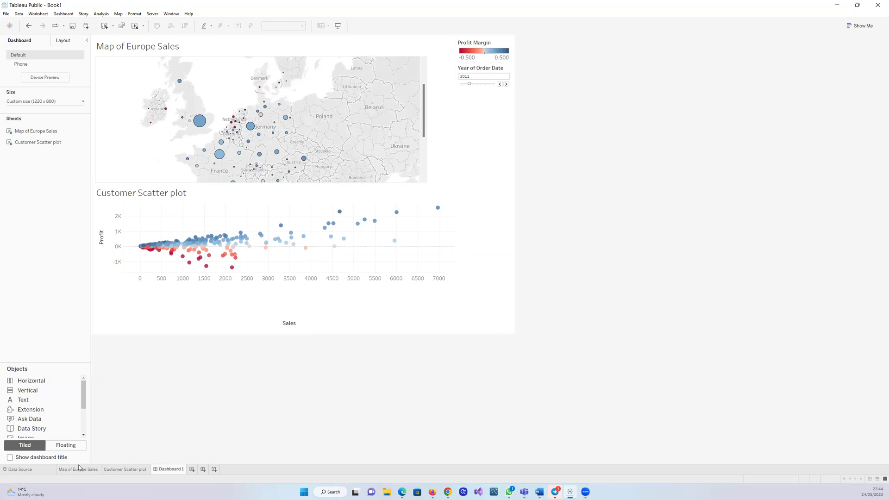
- Reduce the width and height of the plot area on the Customer Scatter plot worksheet
left_click(132, 470)
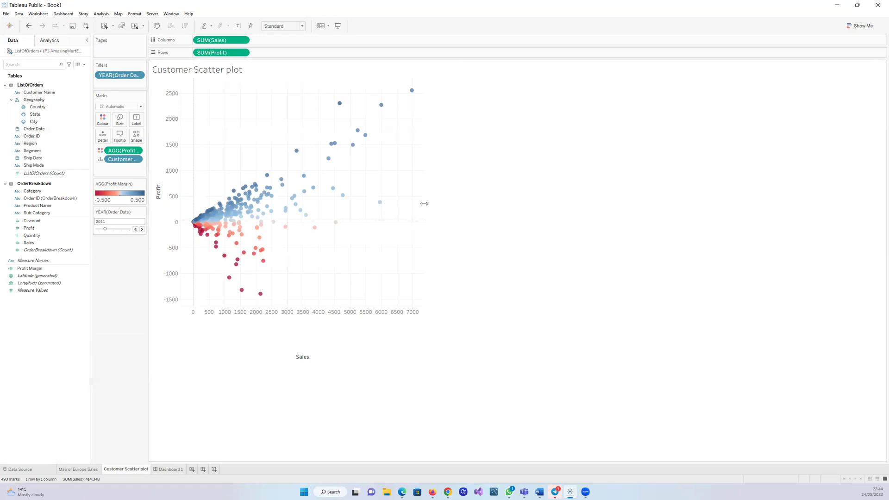
left_click_drag(424, 203, 378, 202)
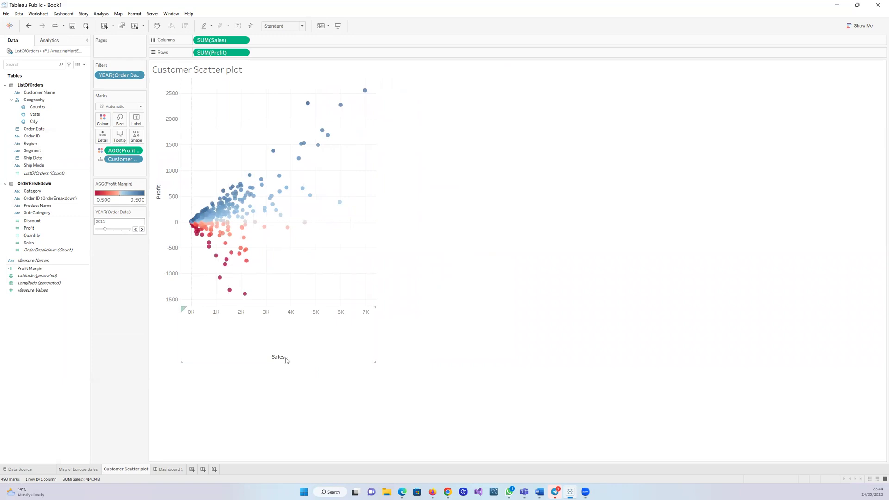
left_click(290, 329)
left_click(412, 370)
left_click_drag(298, 306, 299, 237)
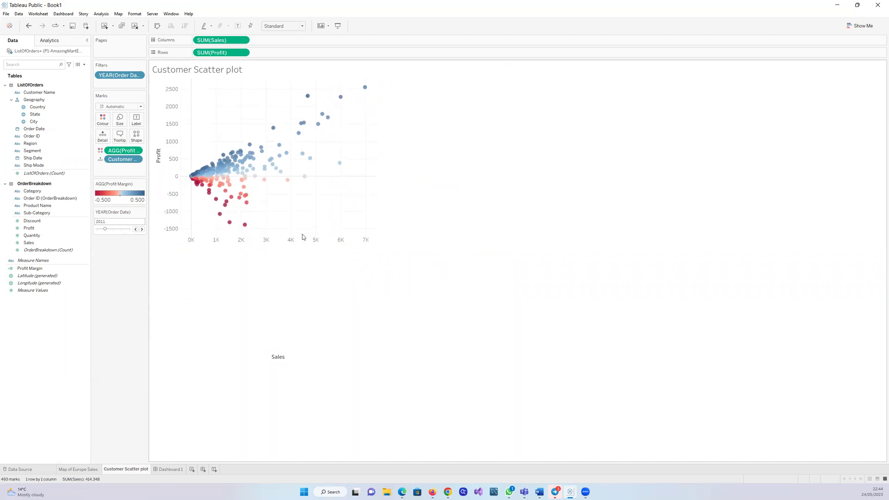
- Stretch the Customer Scatter plot's plot area to fill its tile on Dashboard 1 and widen the legend and filter column
left_click(165, 470)
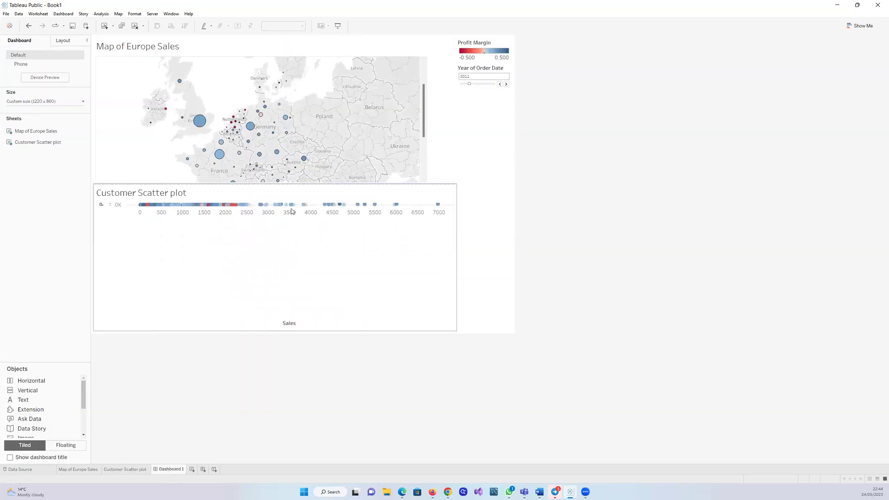
mouse_move(293, 207)
left_click_drag(293, 206, 292, 306)
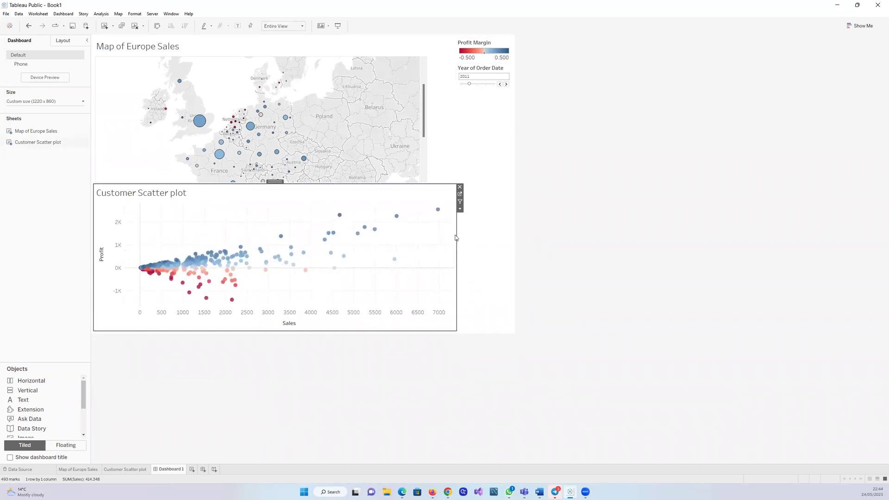
left_click_drag(456, 235, 428, 236)
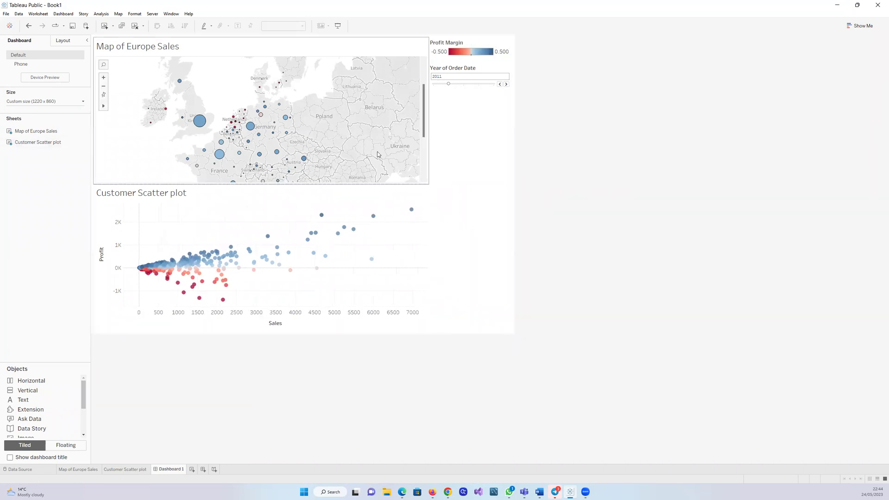
- Shift the map view to northern Europe, try a wider legend and filter column, and restore the column's width
scroll(377, 154, "down", 3)
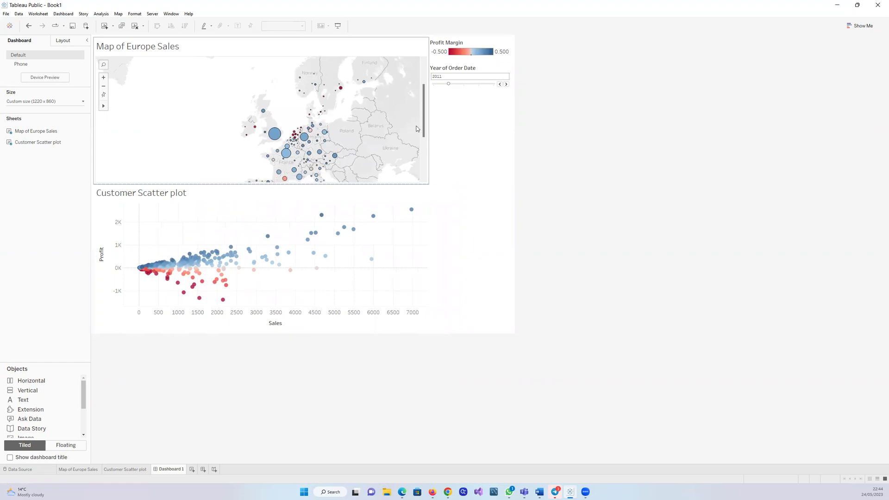
left_click_drag(423, 114, 421, 94)
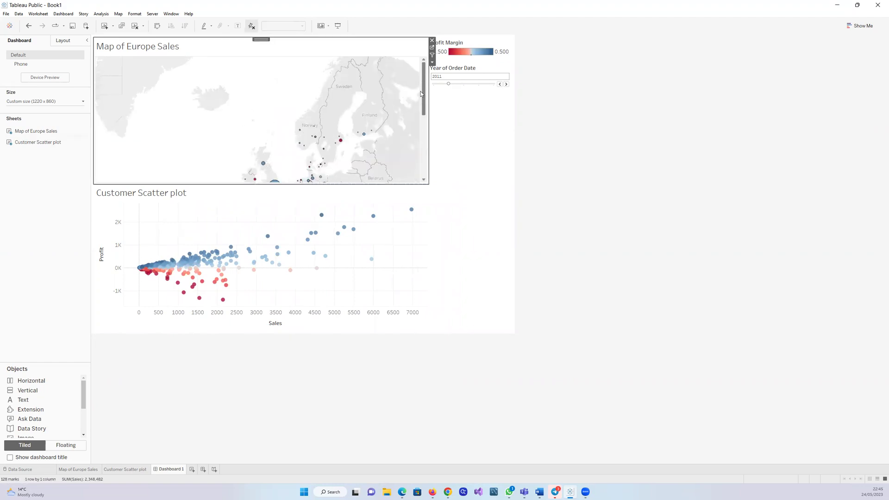
left_click_drag(429, 114, 395, 120)
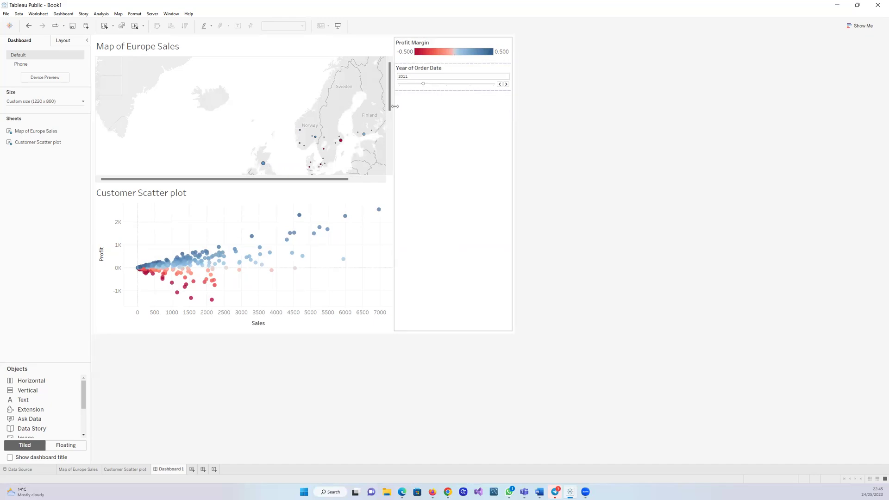
left_click_drag(395, 106, 429, 112)
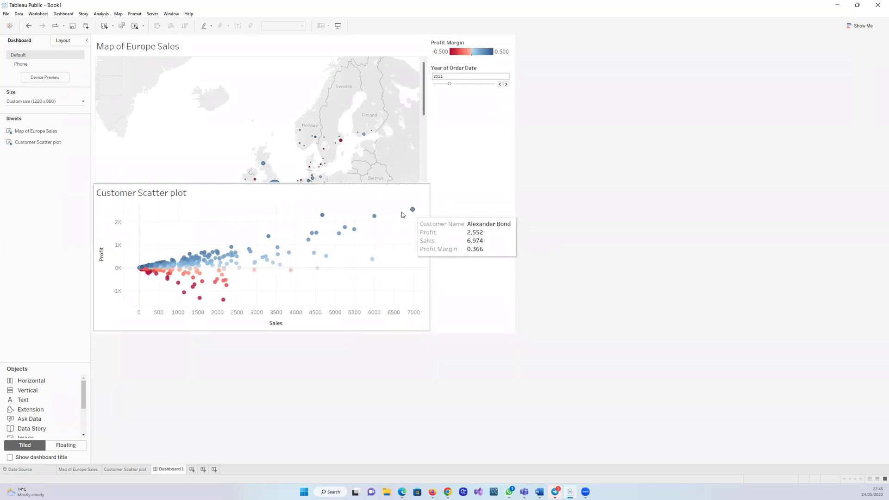
- Make the Map of Europe Sales taller at the expense of the Customer Scatter plot and zoom the map out
left_click(267, 123)
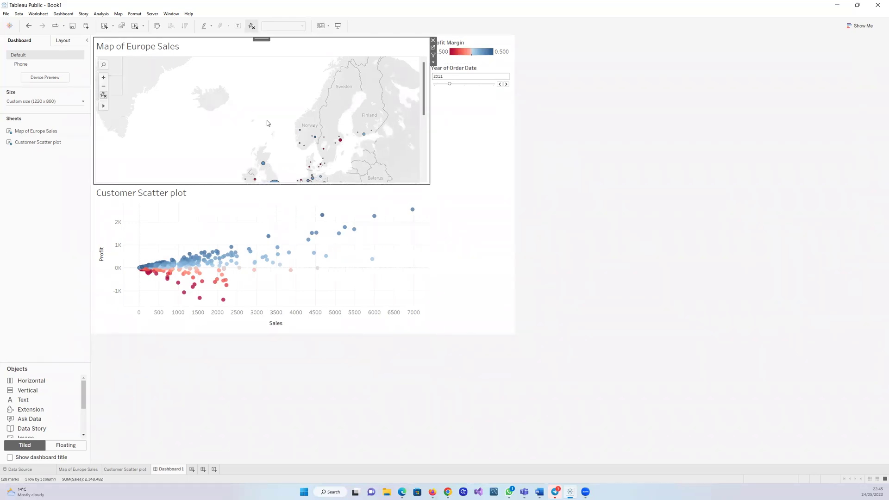
scroll(267, 123, "down", 2)
scroll(324, 152, "up", 2)
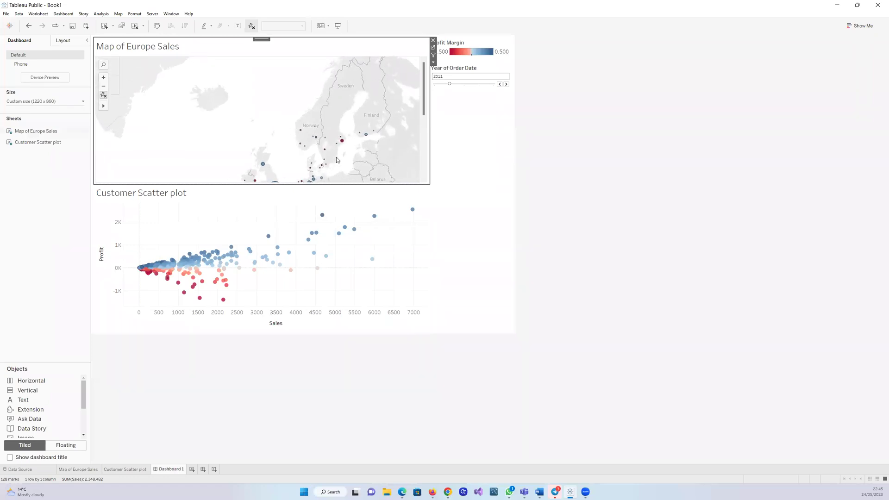
left_click_drag(348, 183, 351, 204)
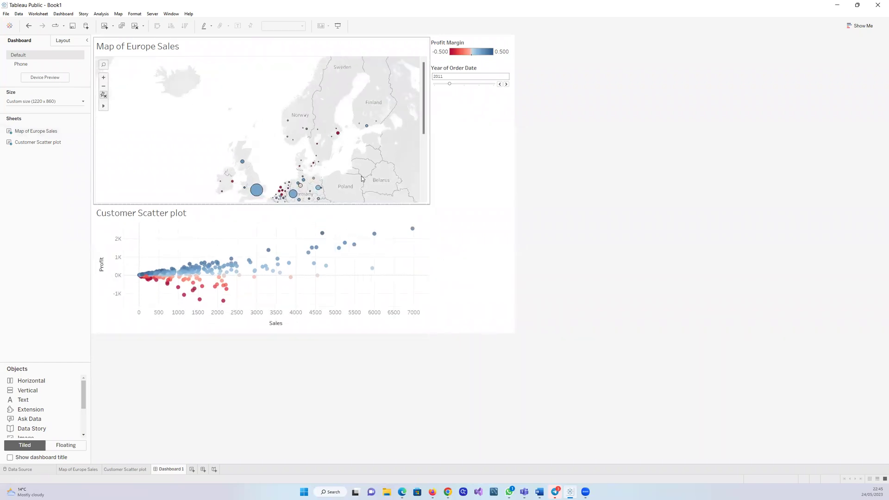
scroll(369, 129, "down", 3)
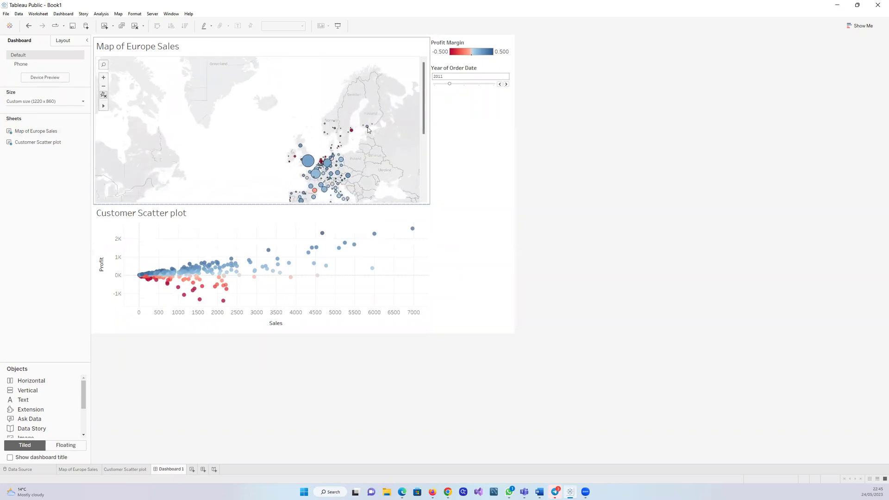
scroll(368, 130, "down", 2)
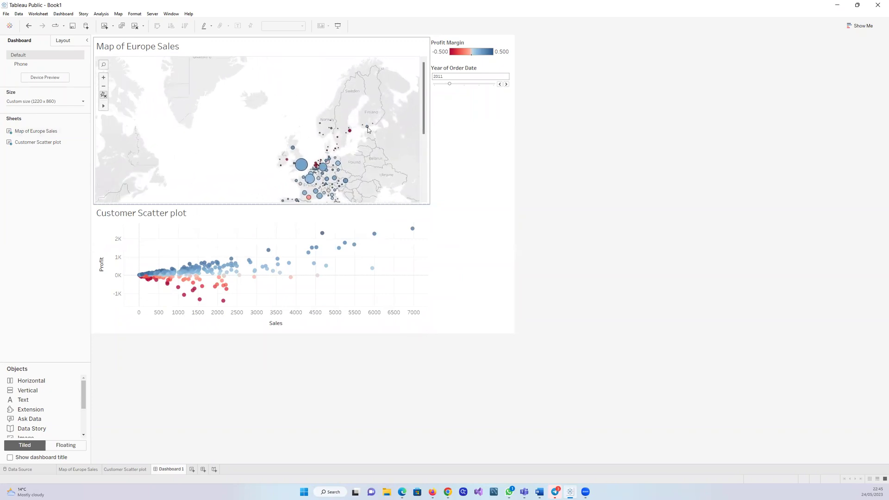
scroll(368, 129, "down", 2)
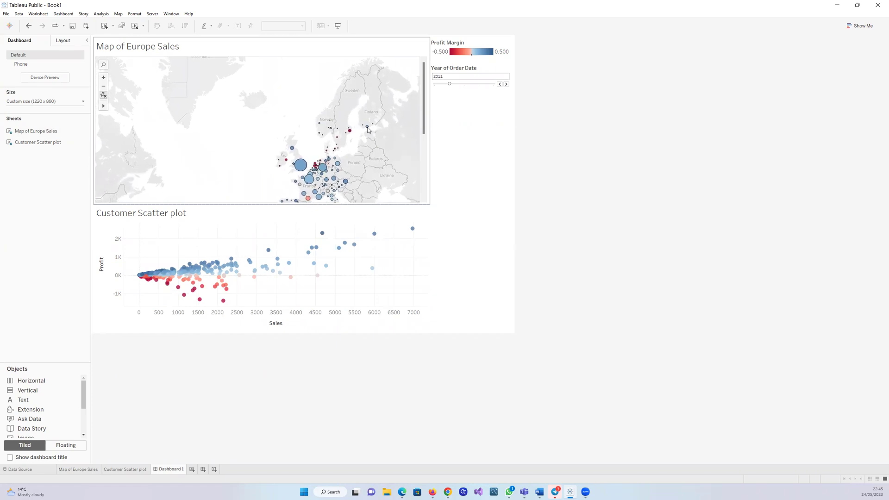
left_click(430, 276)
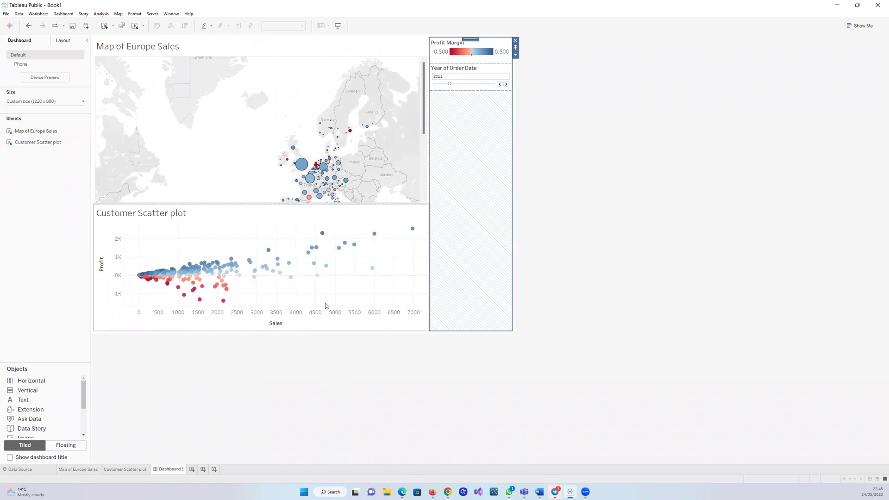
left_click(325, 284)
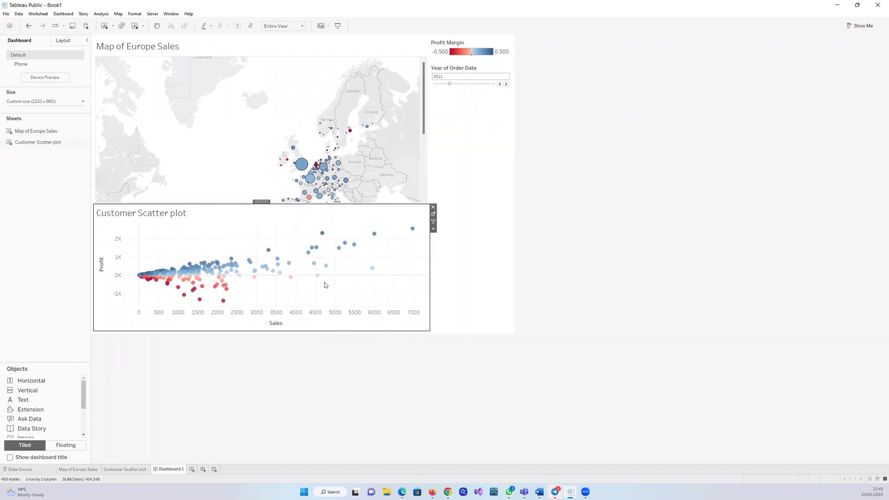
left_click(354, 203)
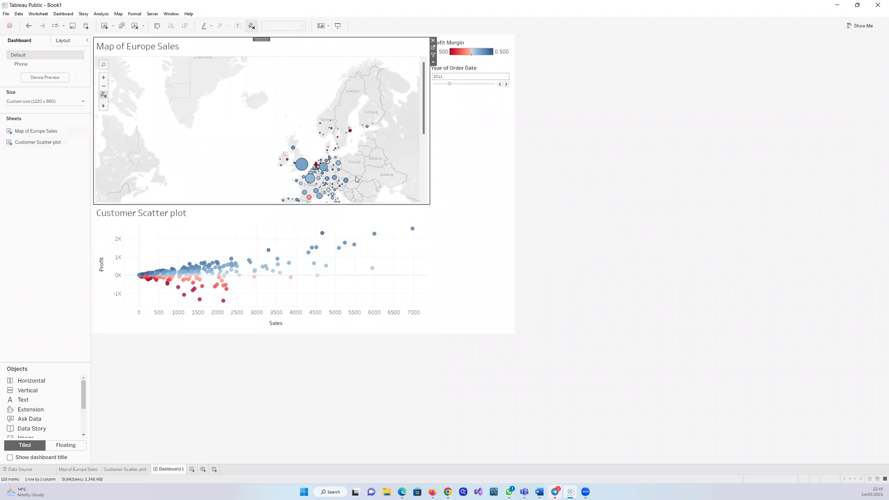
mouse_move(355, 204)
left_mouse_down()
mouse_move(354, 192)
mouse_move(355, 206)
left_mouse_up()
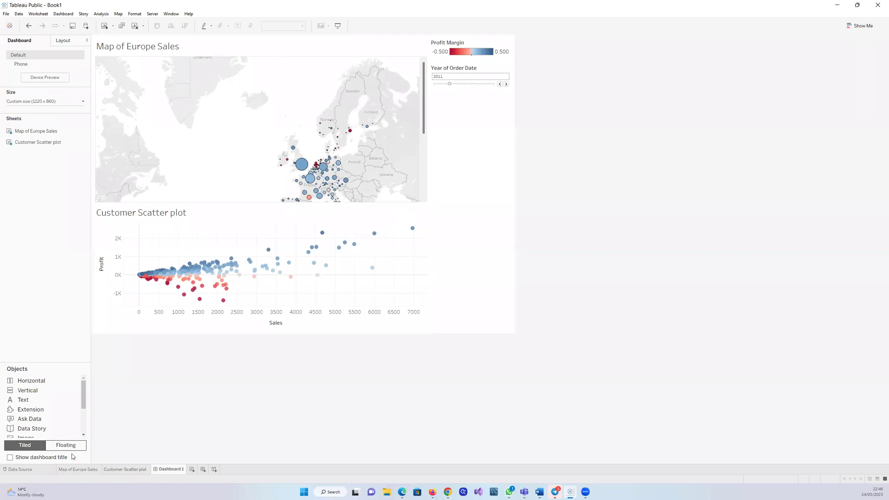
- Reduce the custom width of Dashboard 1 to 1020 px
left_click(118, 470)
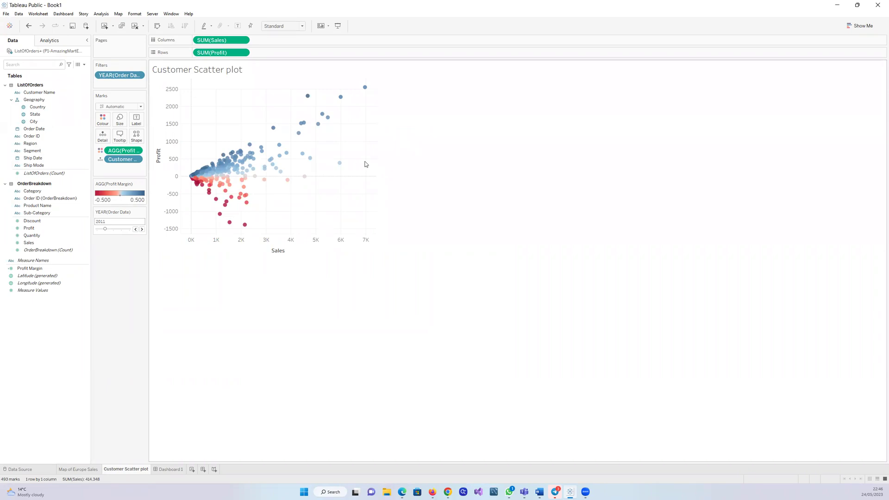
left_click(165, 472)
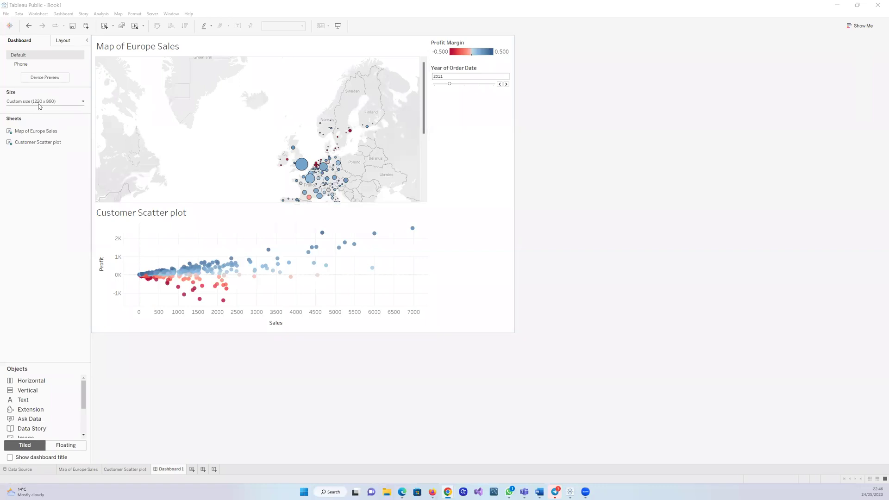
left_click(38, 102)
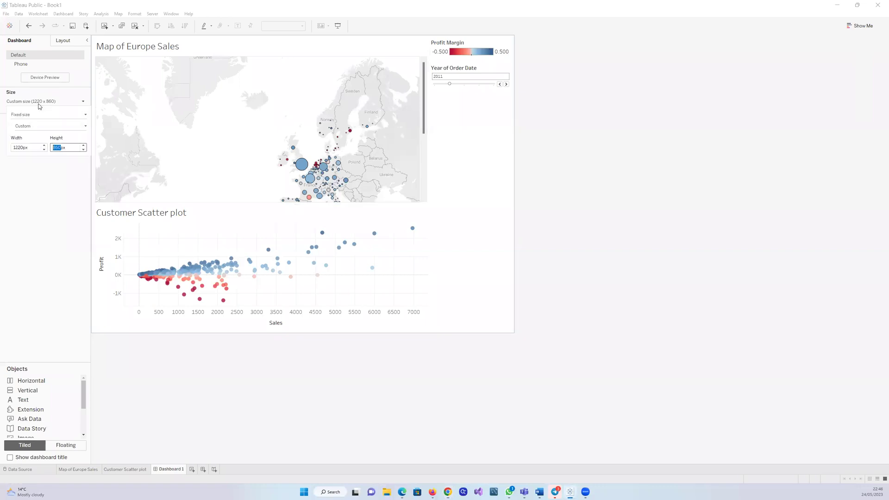
left_click(44, 149)
left_click(44, 150)
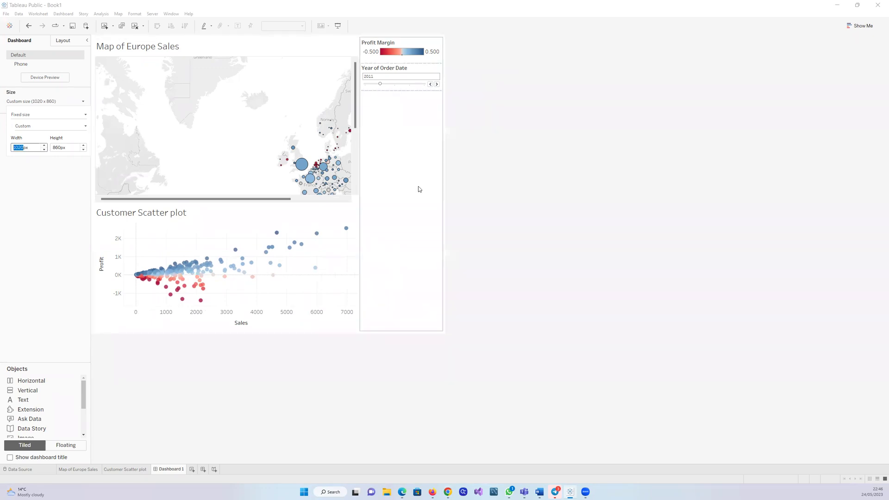
left_click(493, 171)
- Zoom and reposition the Map of Europe Sales within its tile so the European sales marks are framed
left_click_drag(299, 132, 270, 99)
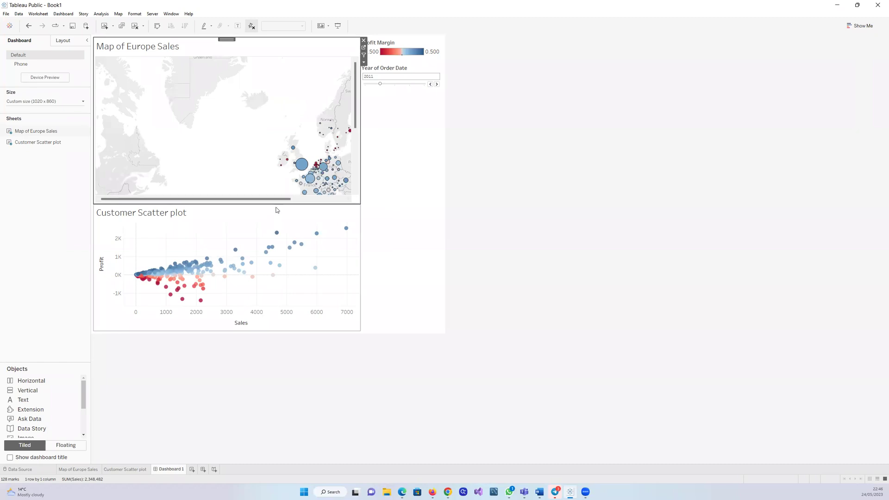
left_click_drag(281, 199, 316, 198)
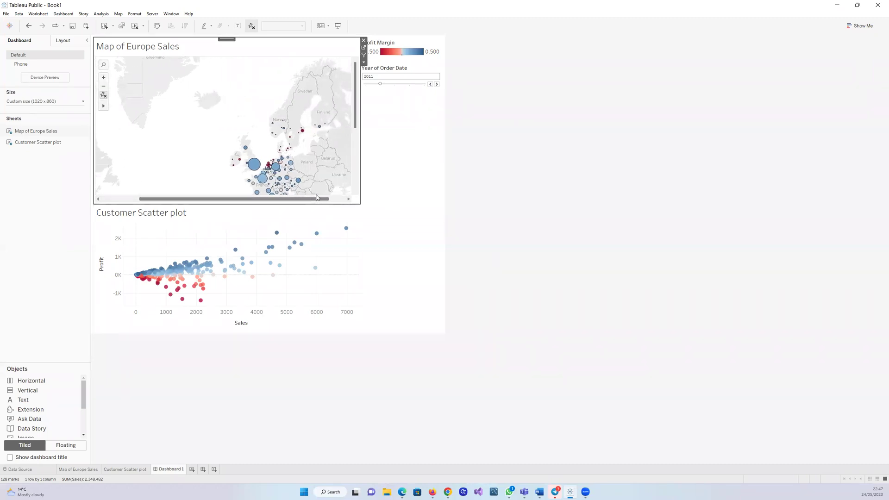
mouse_move(292, 162)
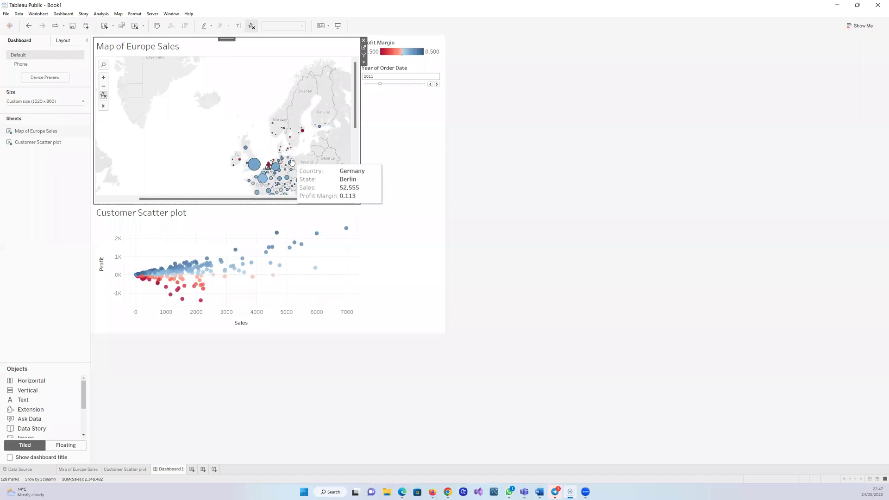
scroll(292, 161, "up", 3)
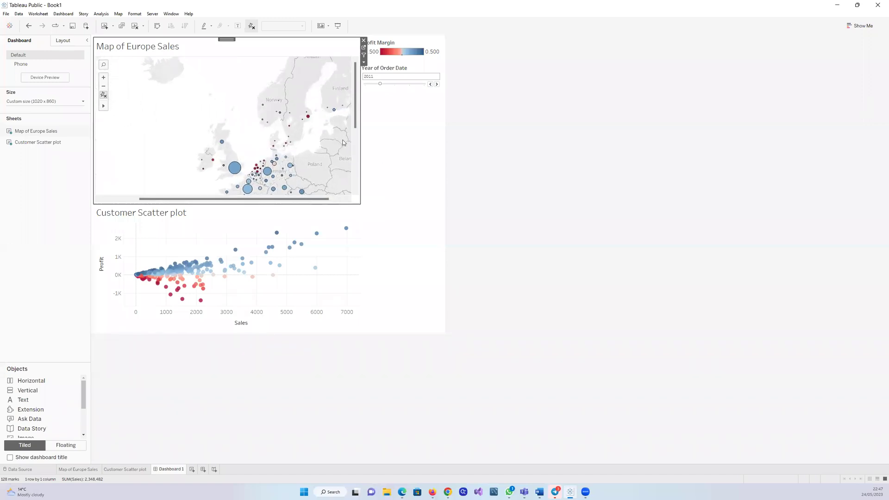
left_click_drag(353, 126, 357, 133)
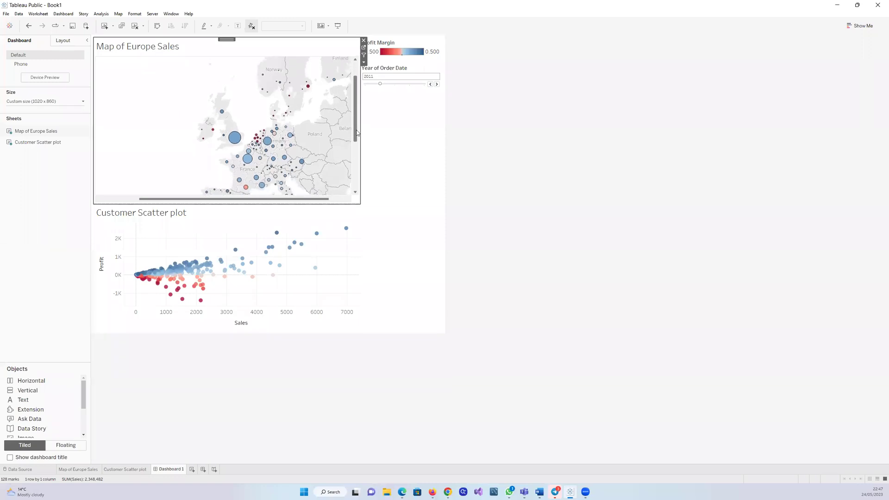
left_click(560, 287)
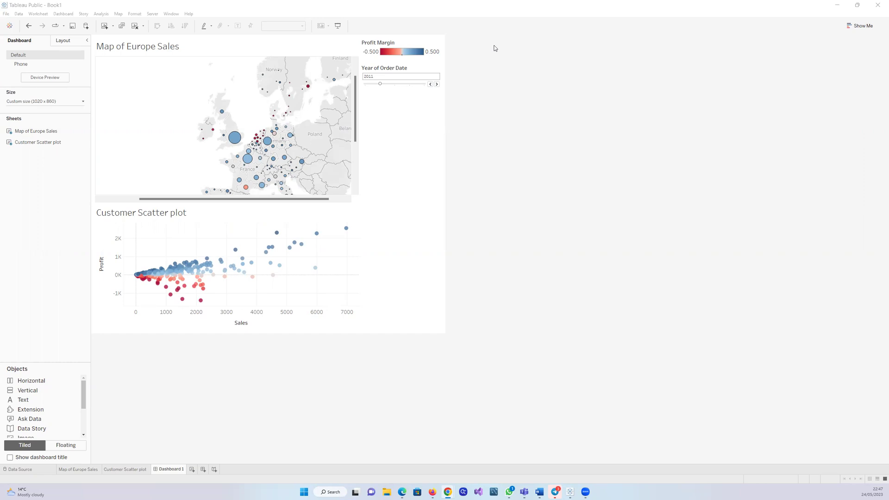
- Make the Map of Europe Sales slightly taller by lowering its boundary with the Customer Scatter plot
left_click(312, 222)
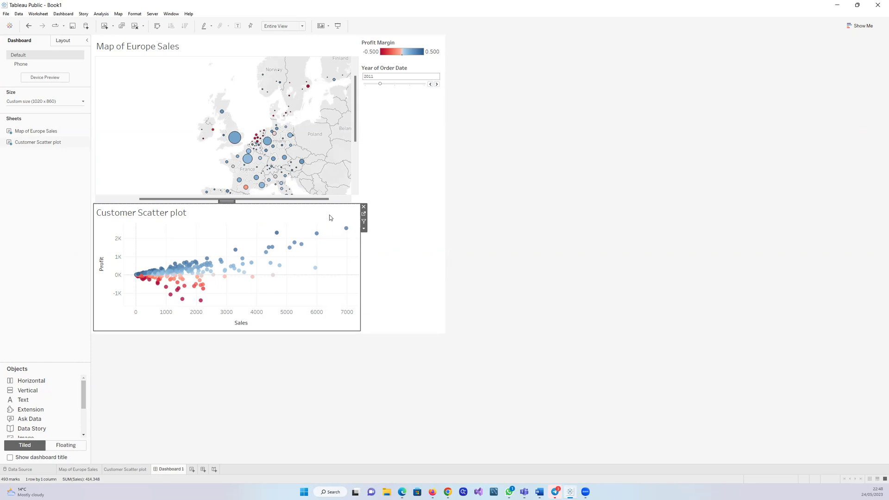
mouse_move(308, 202)
left_mouse_down()
mouse_move(307, 264)
mouse_move(305, 216)
left_mouse_up()
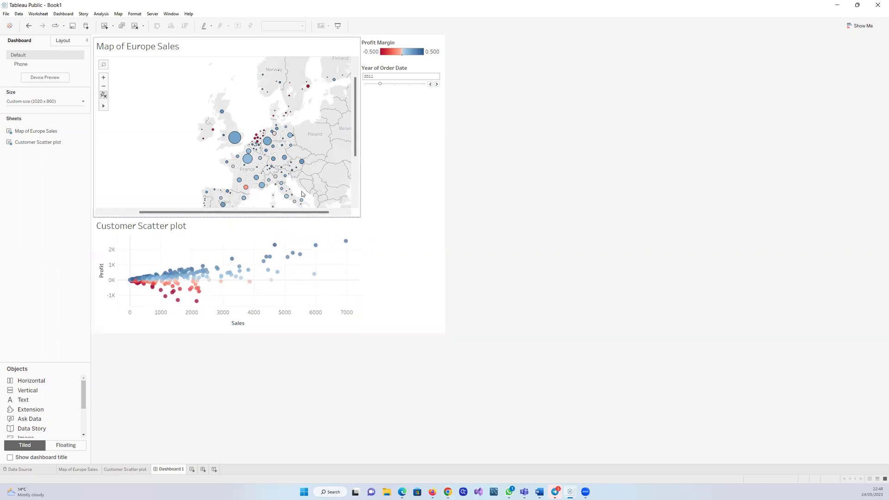
left_click(305, 197)
double_click(310, 233)
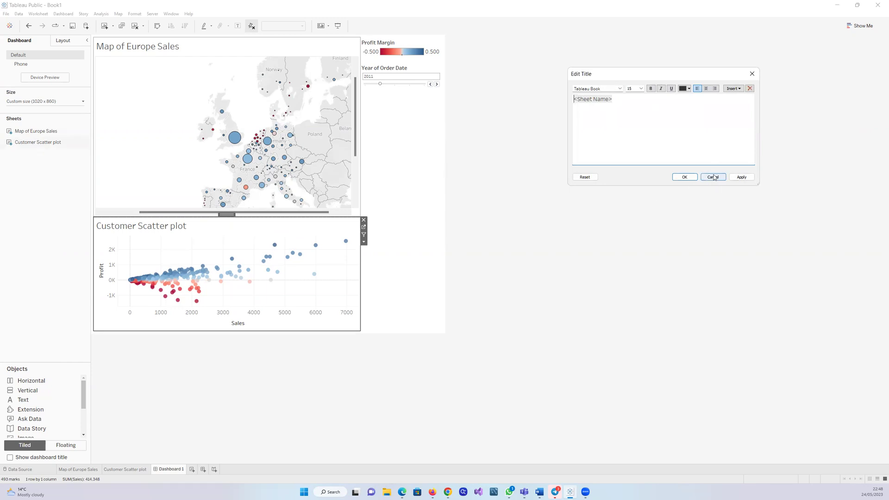
left_click(713, 177)
left_click(296, 149)
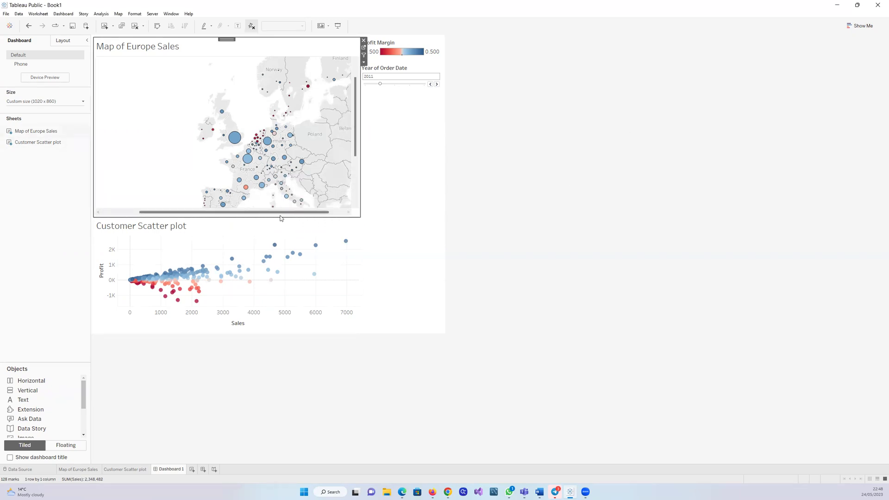
mouse_move(279, 216)
left_mouse_down()
mouse_move(275, 160)
mouse_move(275, 211)
left_mouse_up()
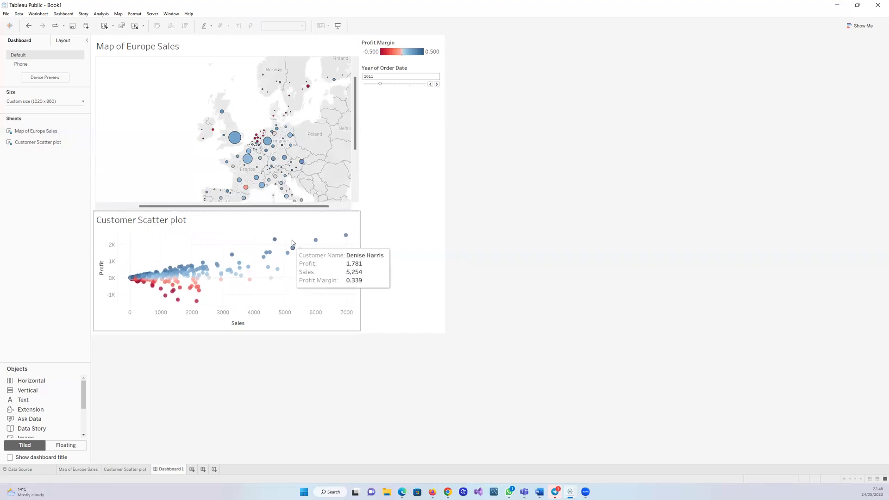
left_click(295, 229)
left_click(403, 290)
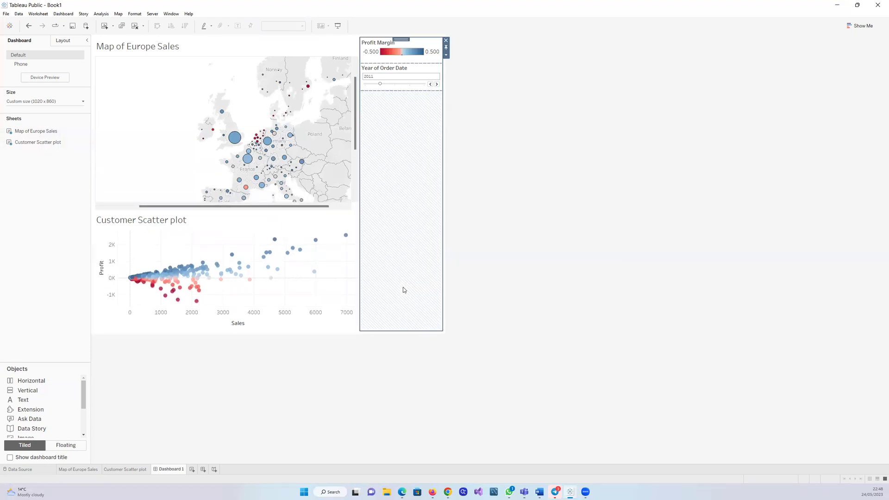
left_click(493, 291)
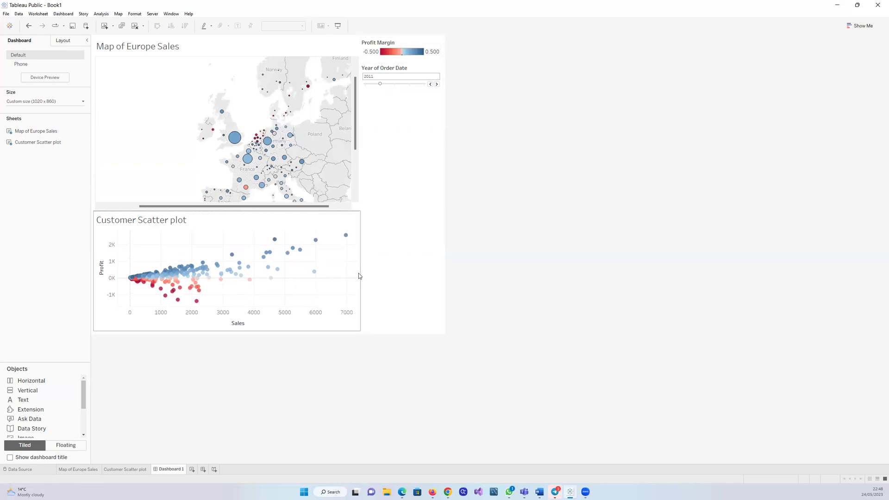
left_click(344, 276)
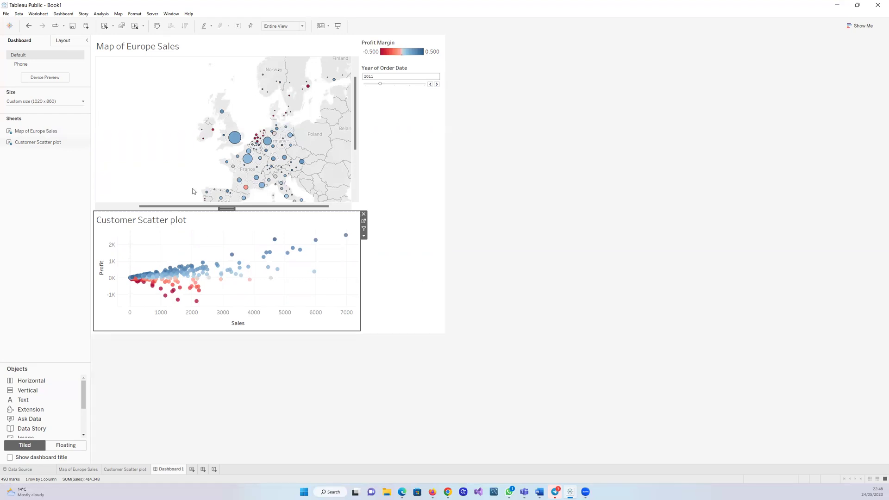
left_click(253, 103)
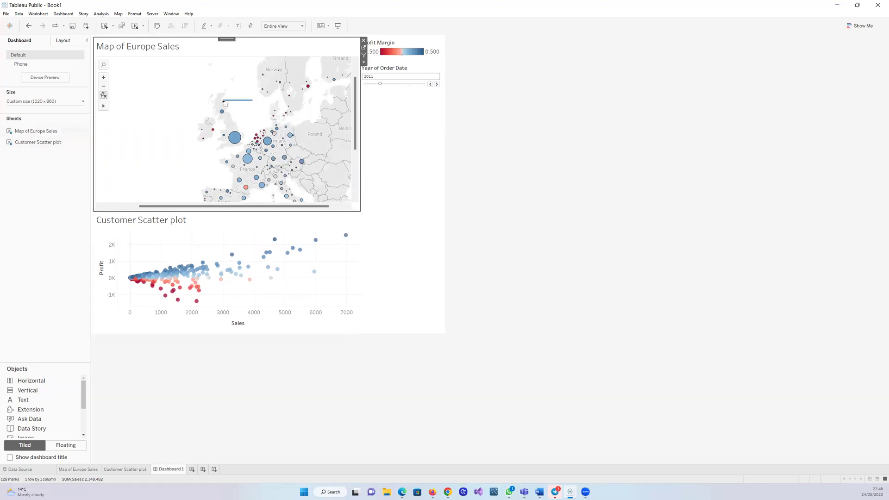
mouse_move(104, 106)
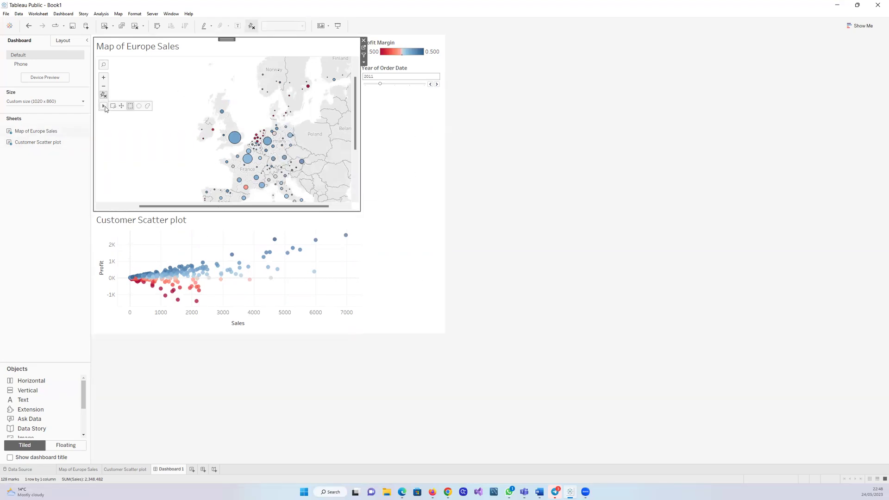
left_click(131, 106)
mouse_move(103, 108)
left_click(391, 183)
left_click(483, 152)
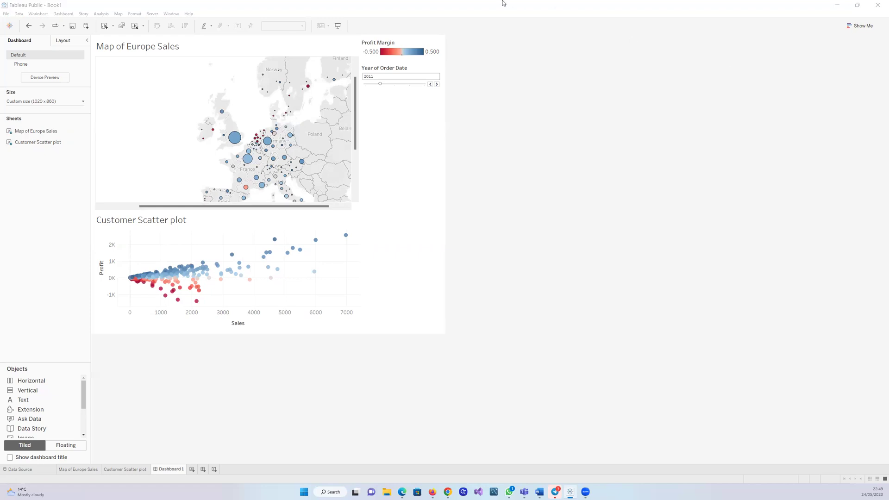
left_click(373, 154)
- Compare the filters on the Map of Europe Sales and Customer Scatter plot worksheets and return to Dashboard 1
left_click(77, 470)
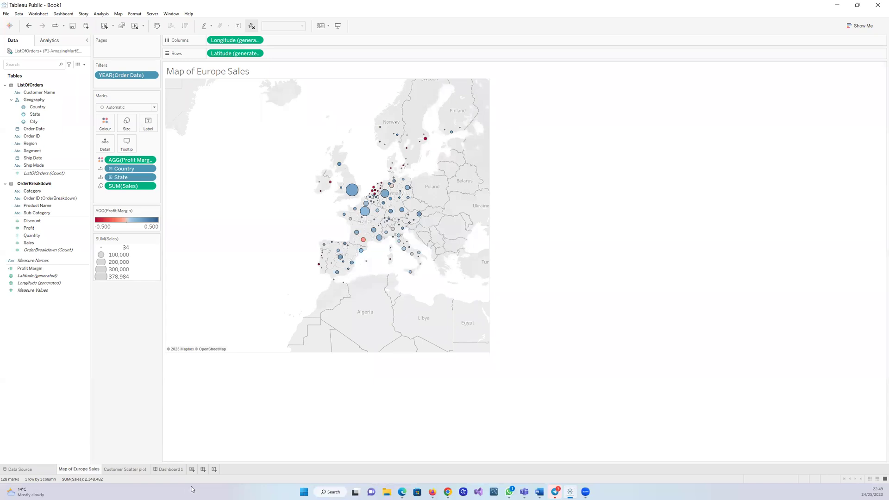
left_click(138, 469)
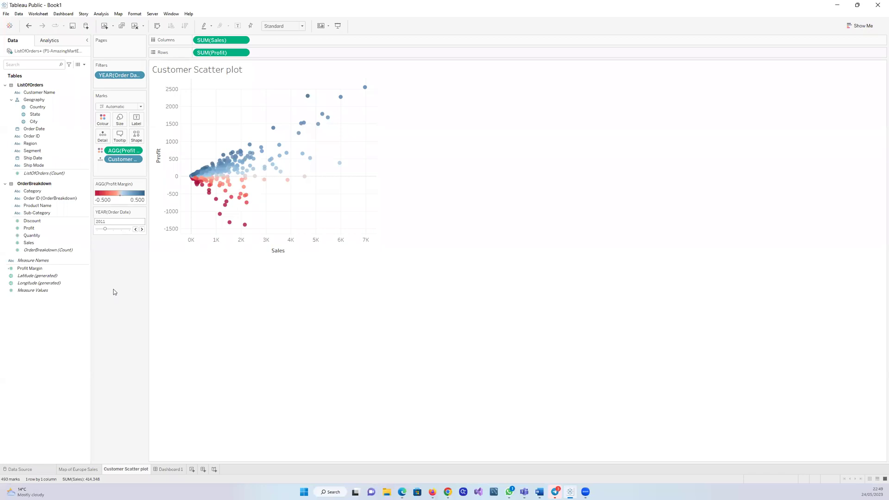
left_click(177, 469)
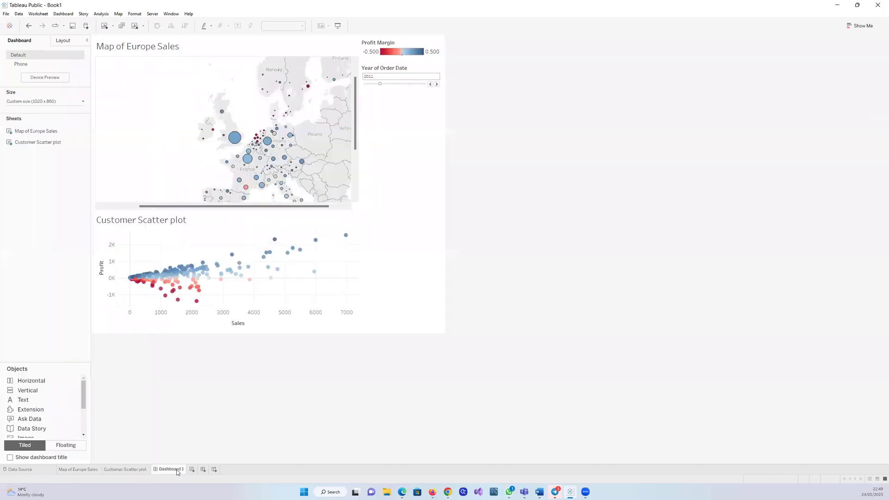
left_click(466, 254)
- Step the Year of Order Date filter between 2011 and 2012 to check which charts respond, ending on 2012
left_click(437, 86)
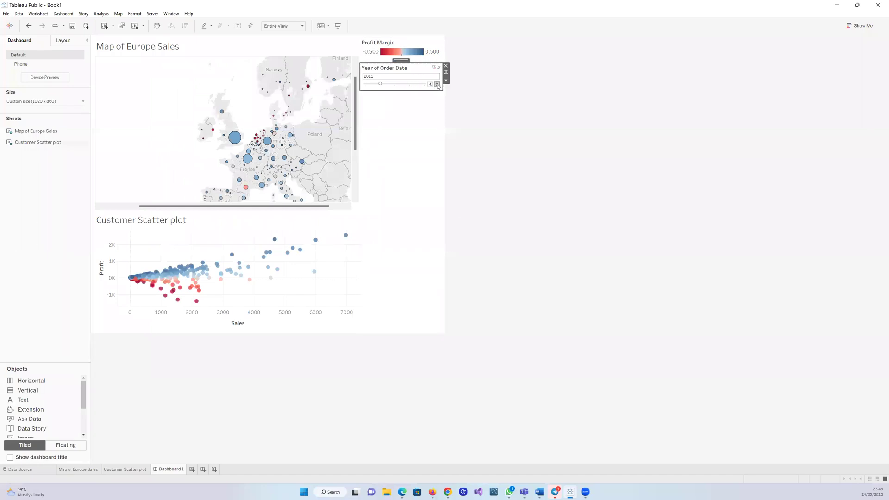
left_click(437, 84)
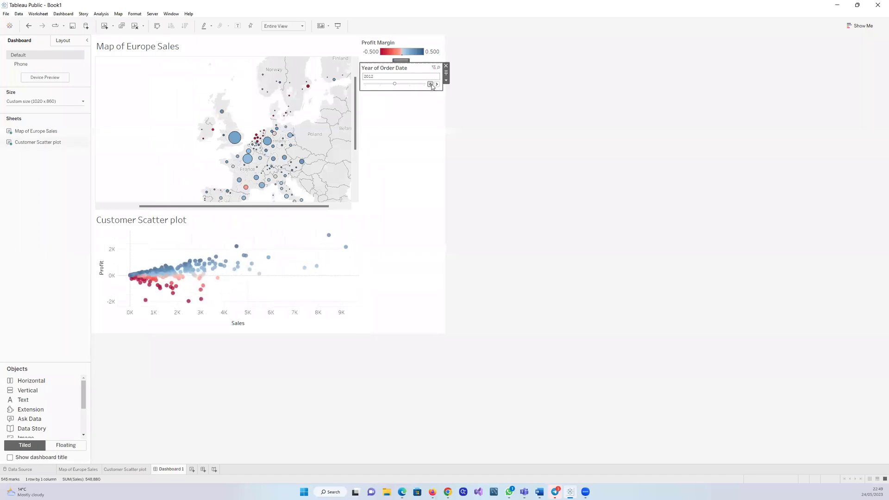
left_click(431, 84)
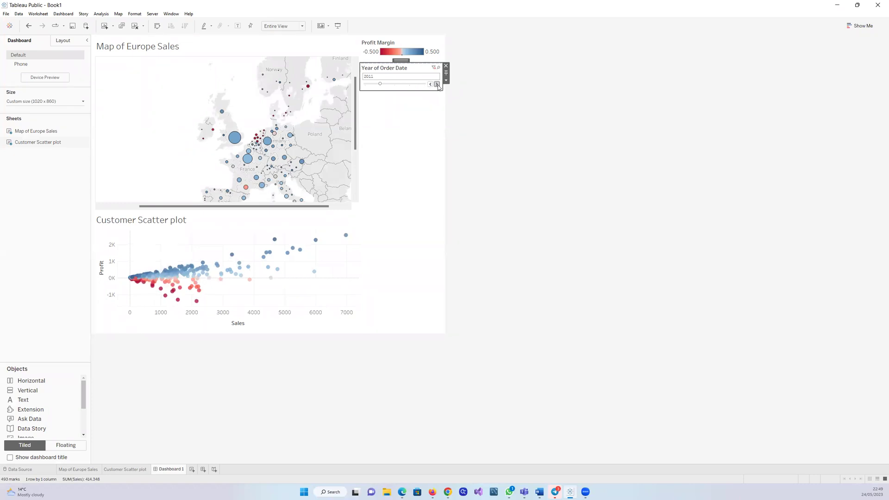
left_click(437, 85)
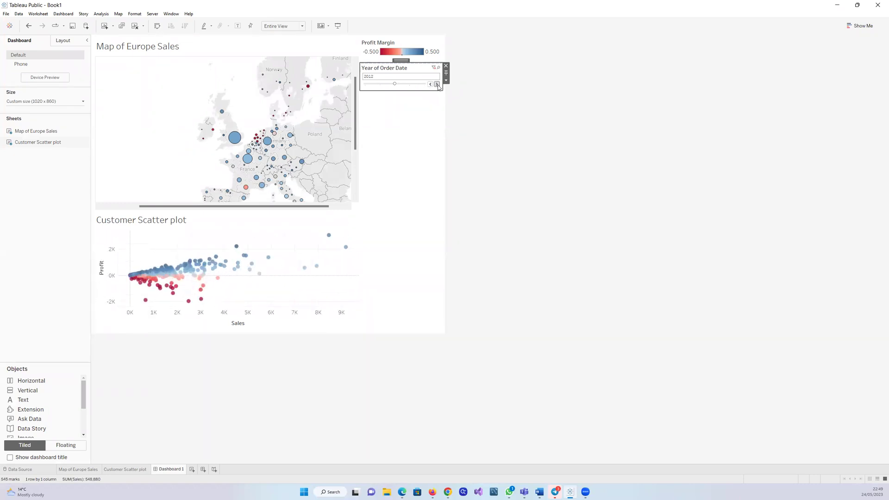
left_click(437, 85)
left_click(430, 84)
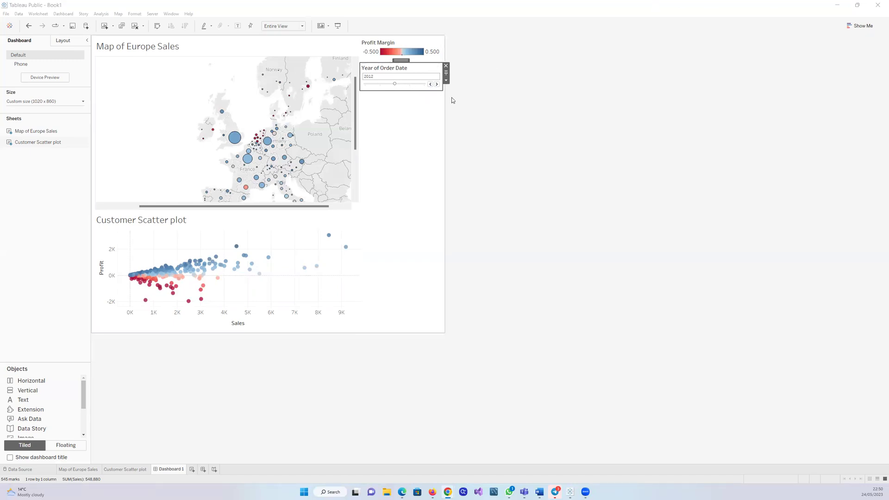
- Remove the Profit Margin colour legend from the dashboard
left_click(430, 52)
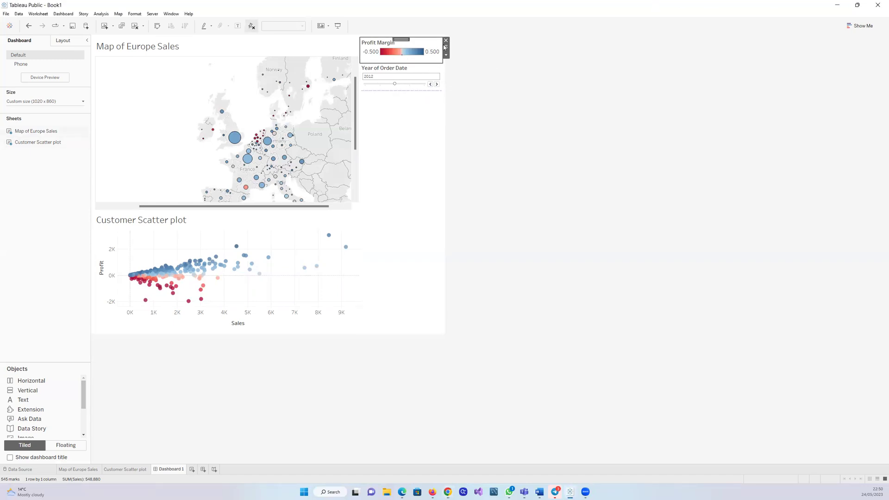
left_click(446, 41)
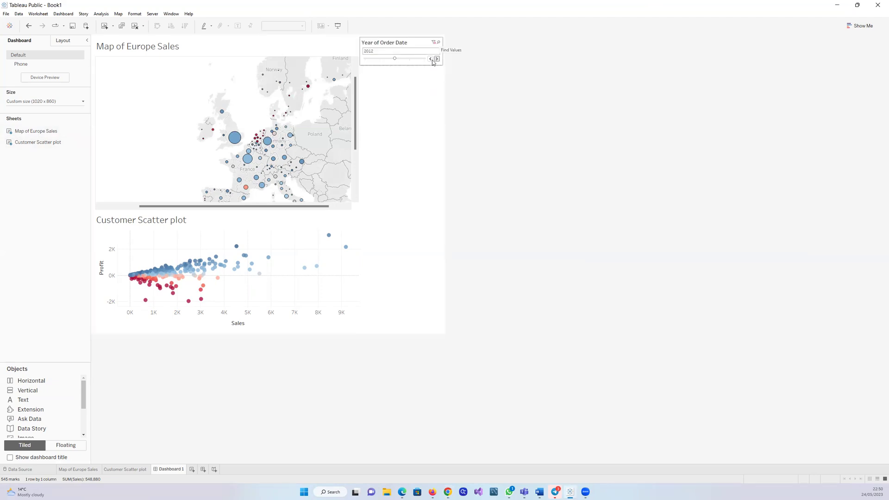
- Advance the Year of Order Date filter through 2013 to 2014 and compare the map with the scatter plot
left_click(437, 59)
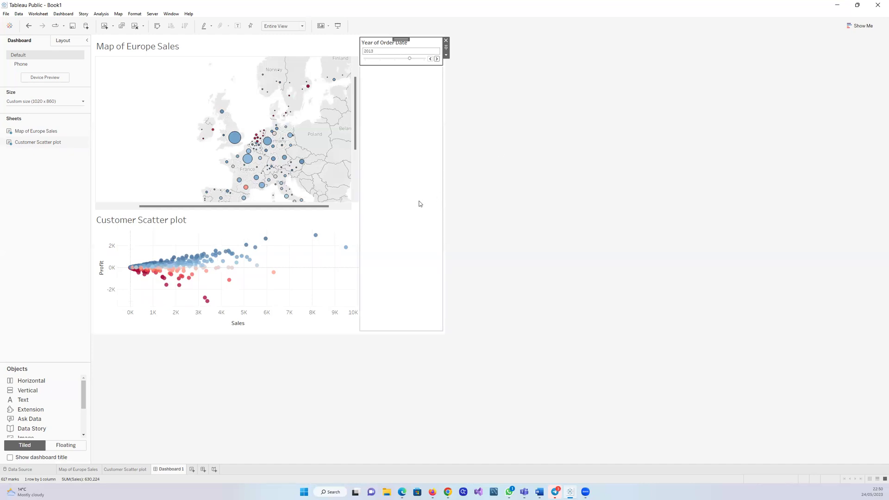
mouse_move(315, 237)
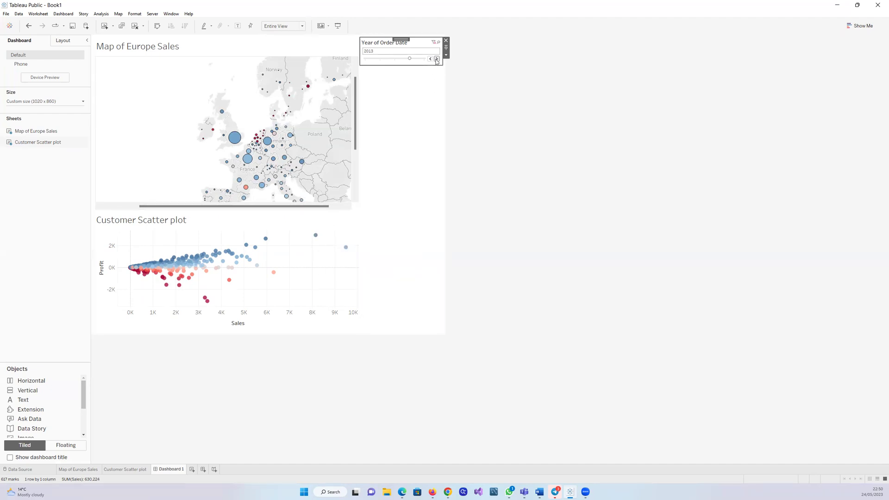
left_click(437, 59)
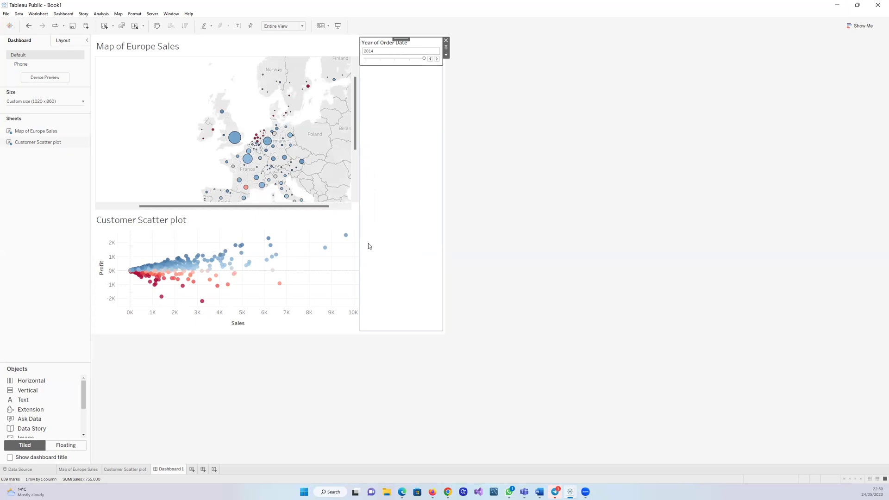
- Apply the Year of Order Date filter to all worksheets using this data source
left_click(447, 56)
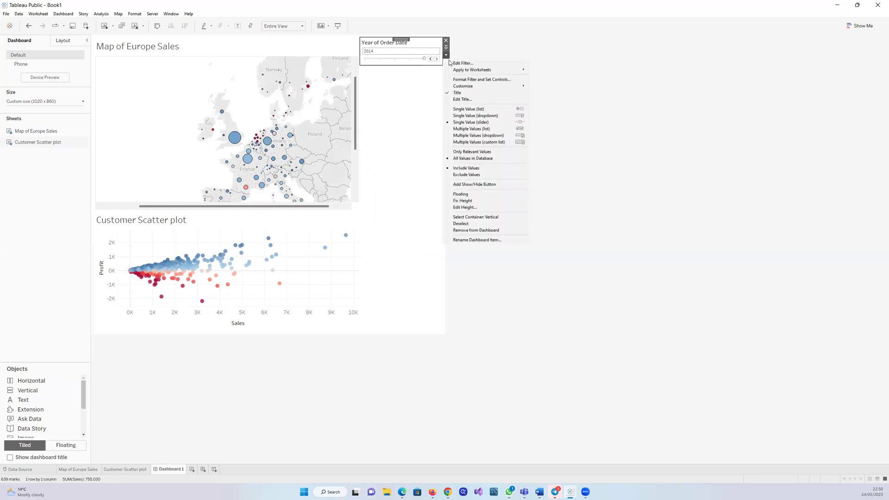
mouse_move(456, 73)
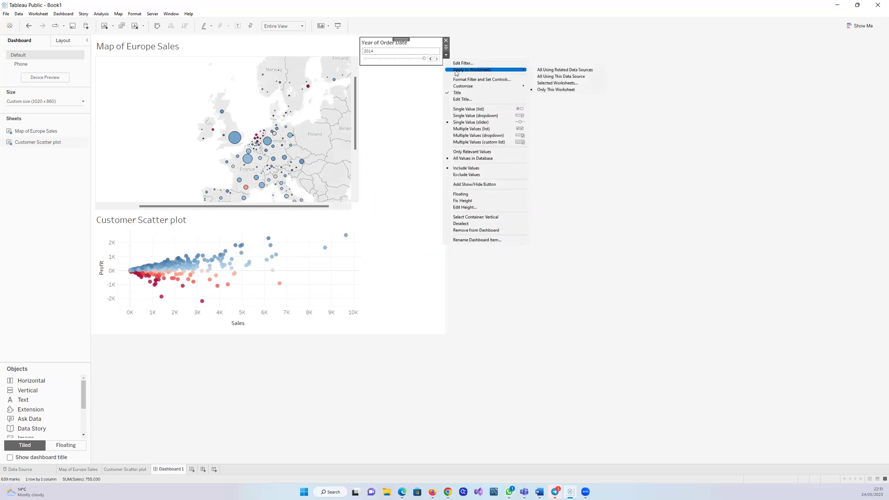
left_click(542, 78)
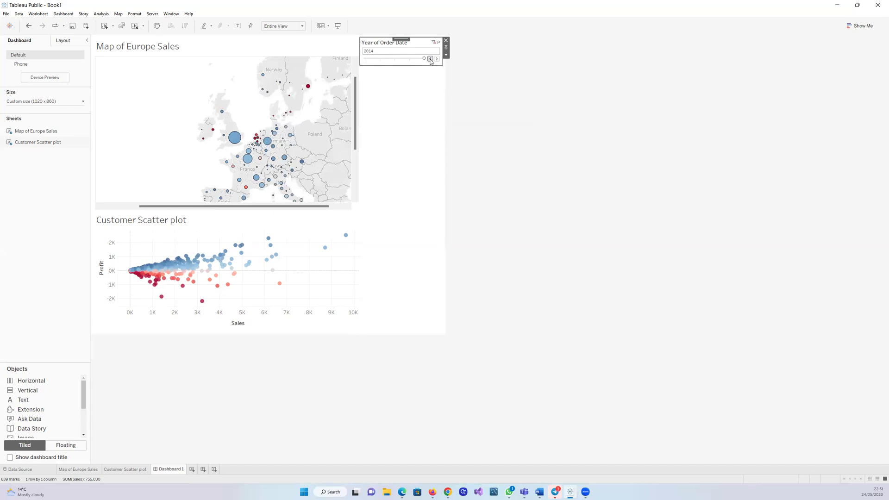
- Step the Year of Order Date filter back from 2014 to 2011, watching both charts
left_click(431, 59)
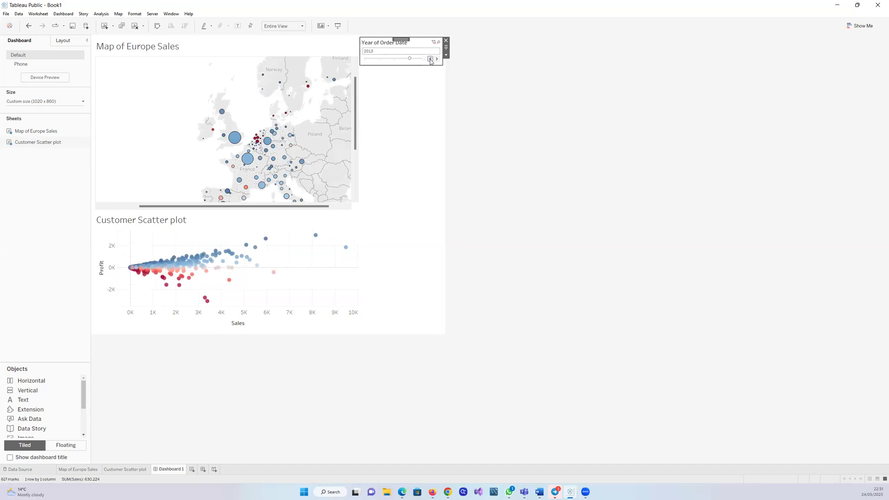
left_click(430, 59)
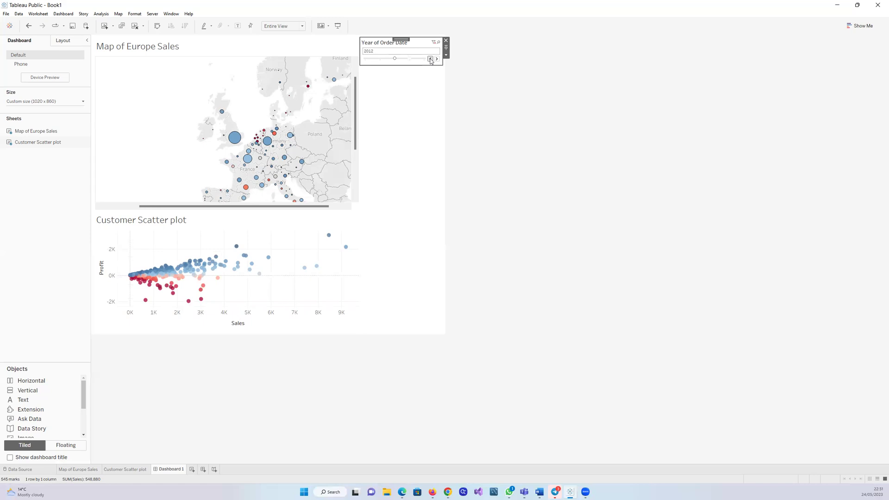
left_click(430, 59)
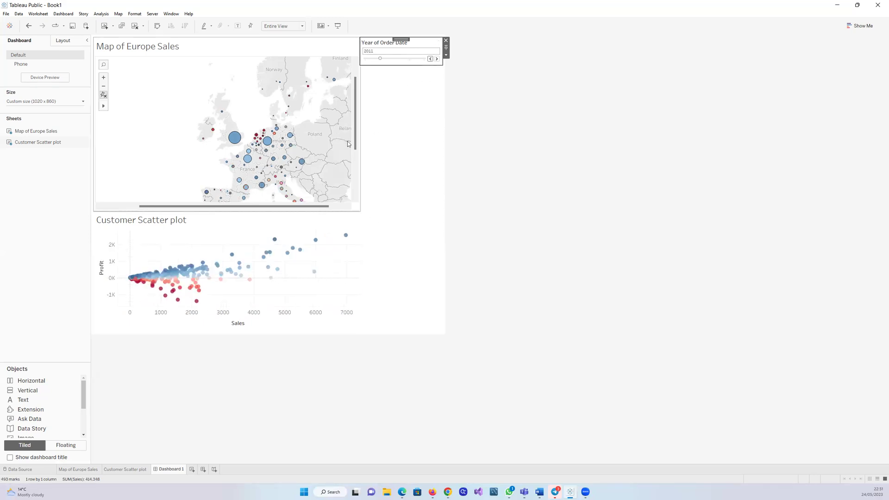
left_click(433, 59)
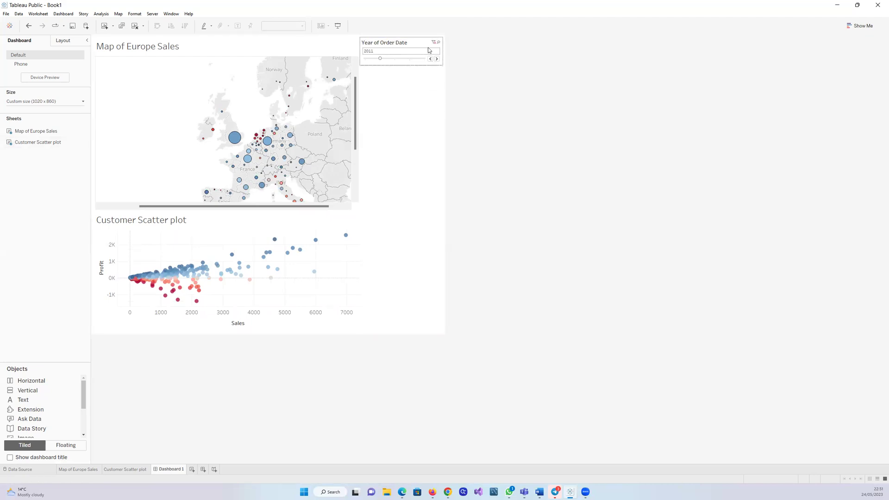
- Review which worksheets the Year of Order Date filter applies to, keeping All Using This Data Source
left_click(420, 46)
left_click(446, 56)
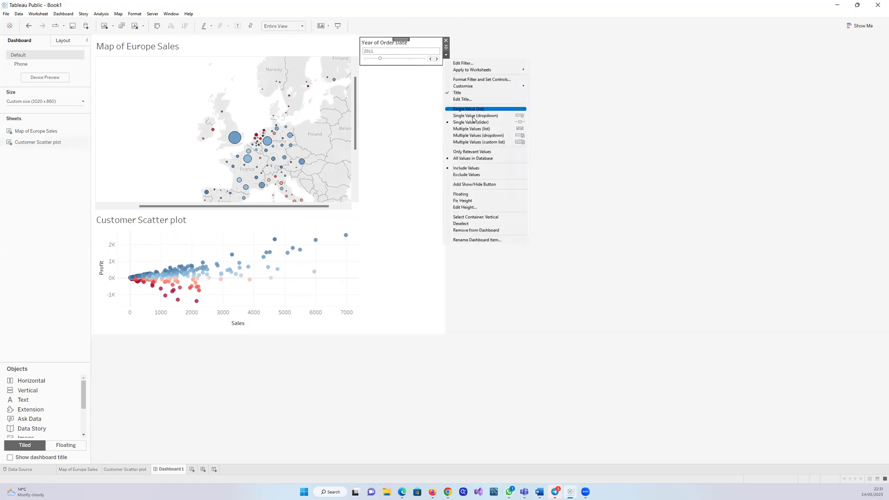
mouse_move(489, 70)
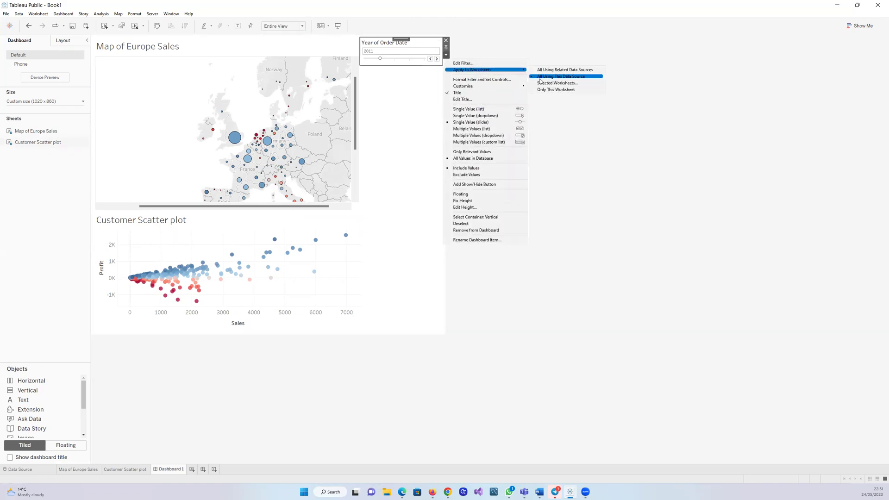
left_click(542, 77)
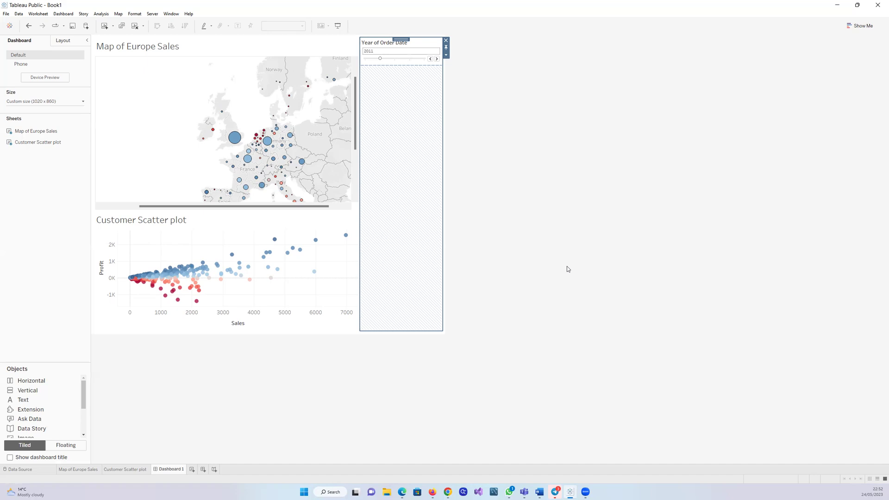
left_click(597, 179)
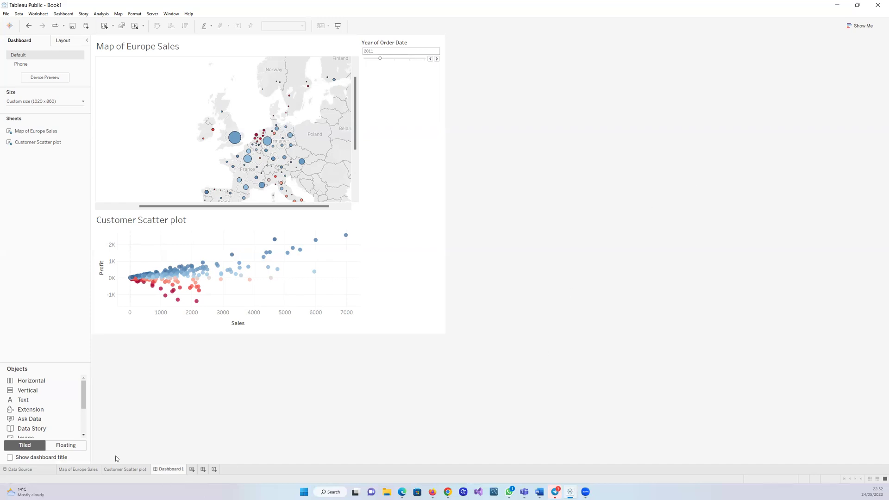
- Inspect the Order Date year filter's options on the Customer Scatter plot worksheet and return to Dashboard 1
left_click(116, 470)
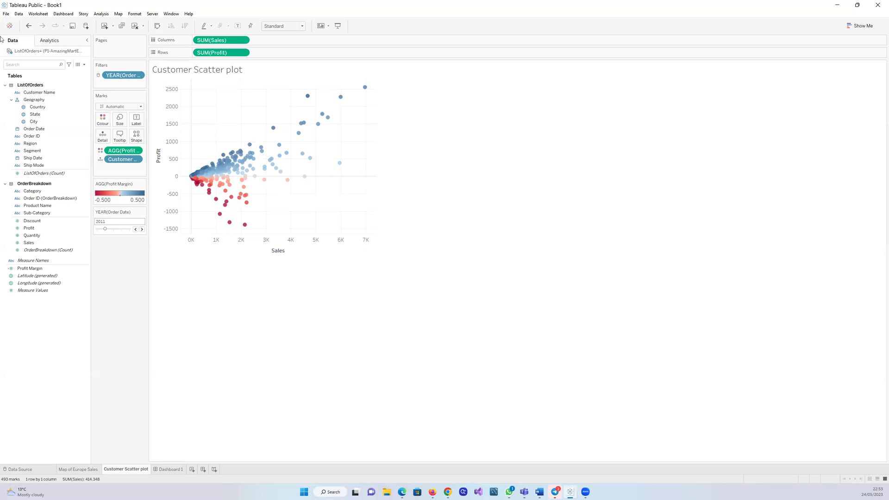
left_click(37, 100)
left_click(138, 75)
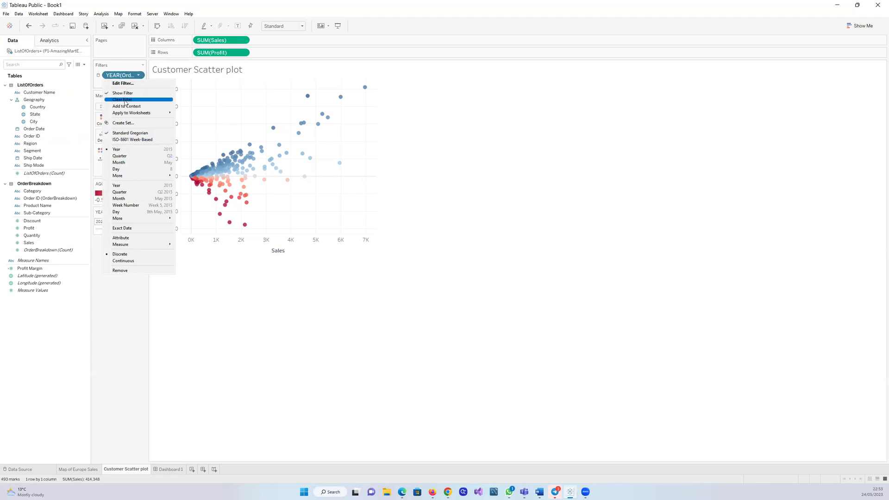
left_click(108, 287)
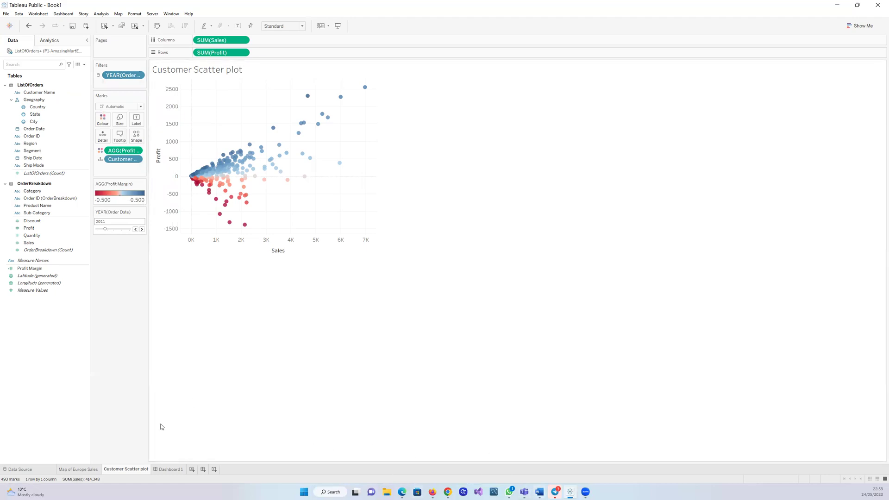
left_click(171, 470)
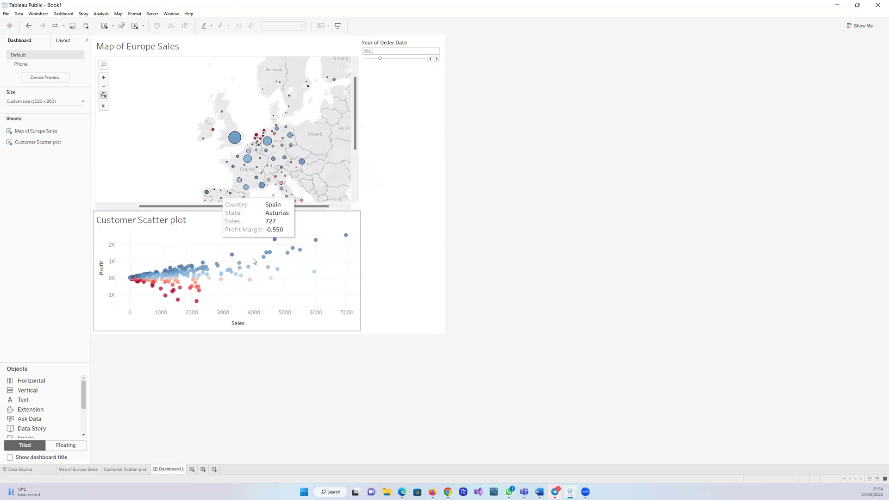
- Test chart interaction by selecting a few scatter plot customers, the North Rhine-Westphalia mark and the England mark, leaving England selected
left_click_drag(254, 274, 227, 266)
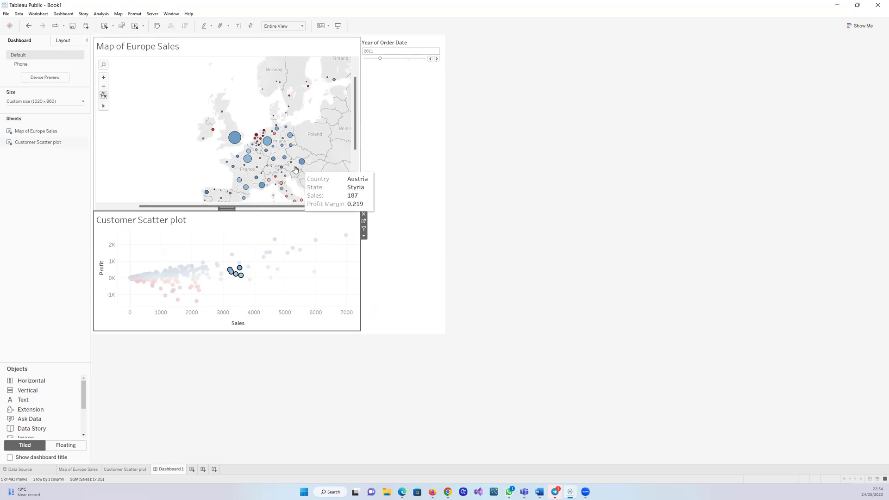
left_click(237, 140)
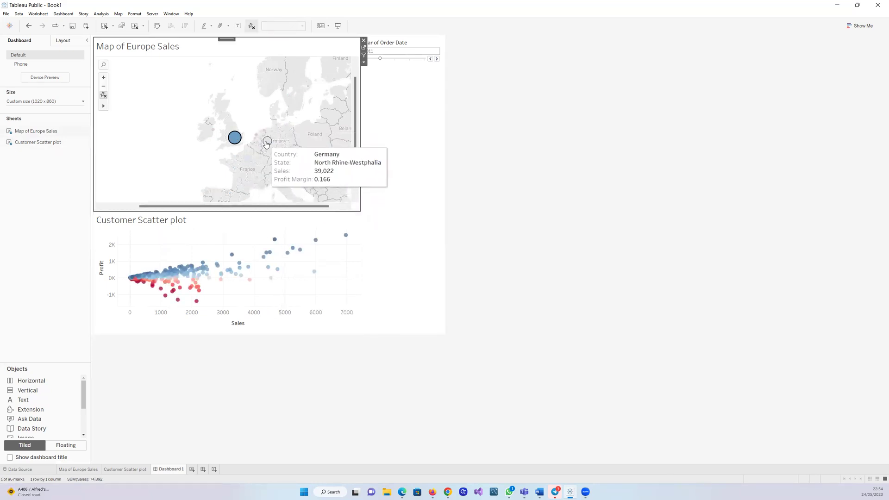
left_click(267, 142)
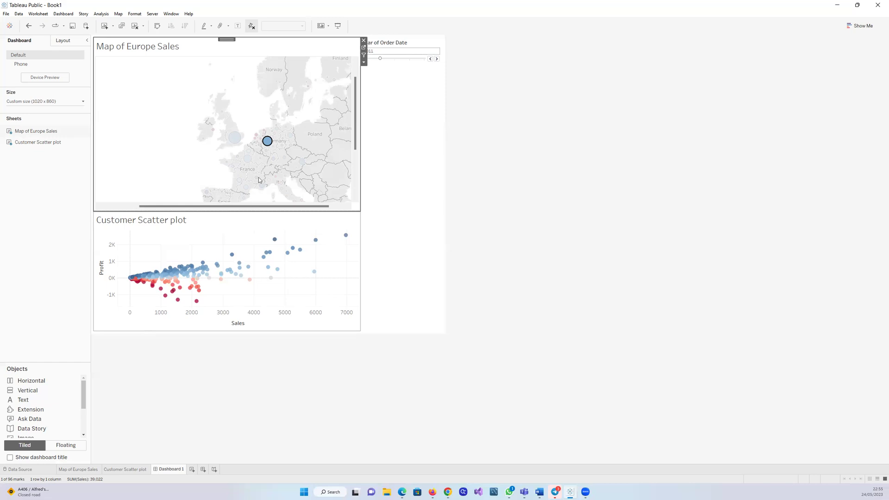
left_click(235, 139)
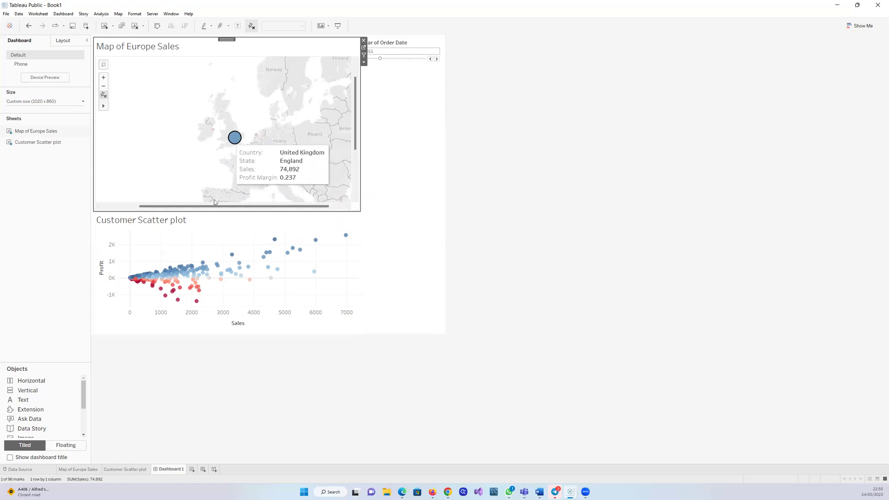
- Clear the England mark selection on the Map of Europe Sales and deselect the map on the dashboard
mouse_move(195, 291)
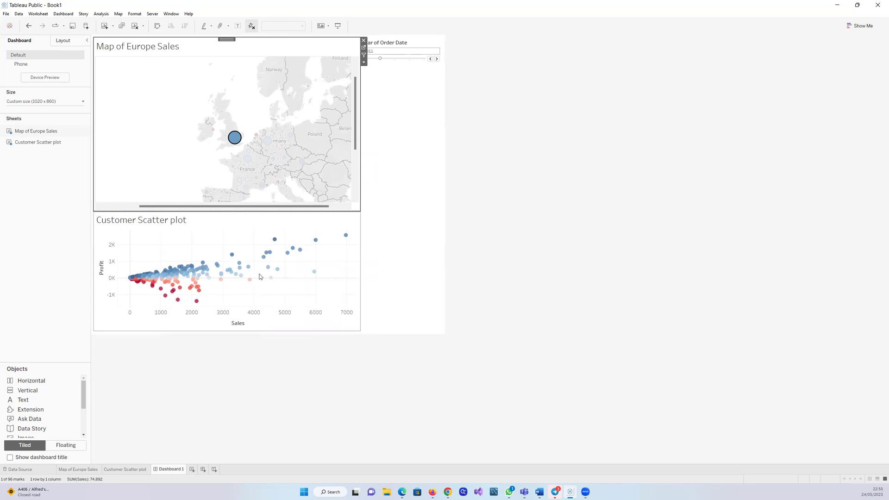
mouse_move(235, 168)
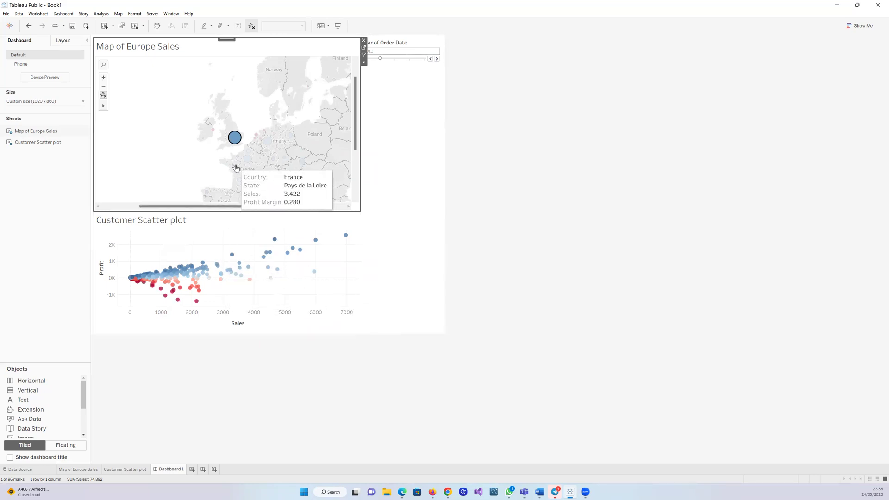
mouse_move(225, 266)
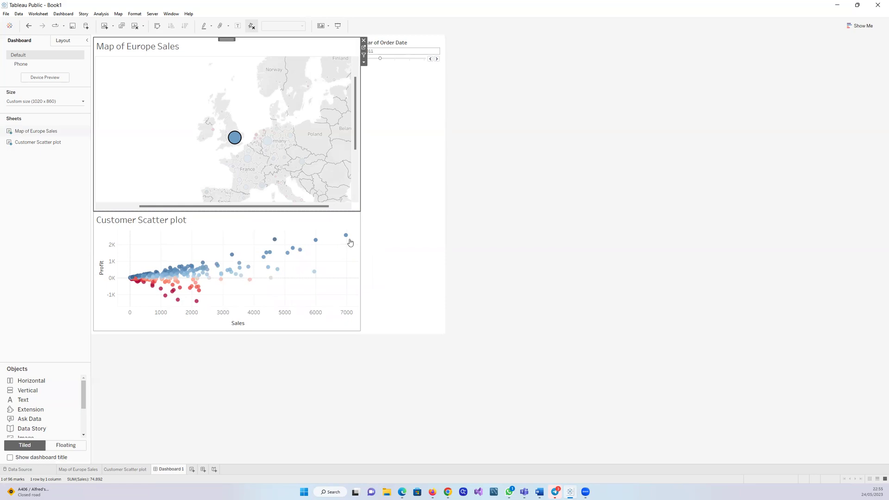
mouse_move(176, 274)
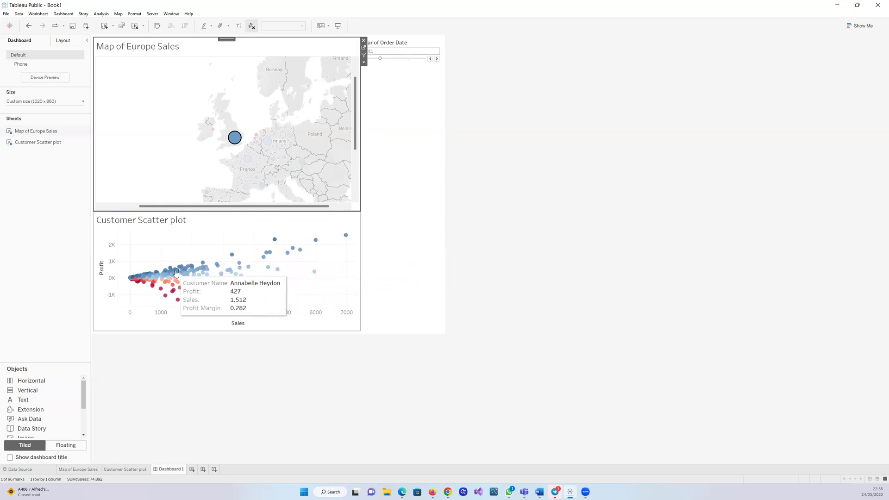
mouse_move(262, 156)
mouse_move(253, 287)
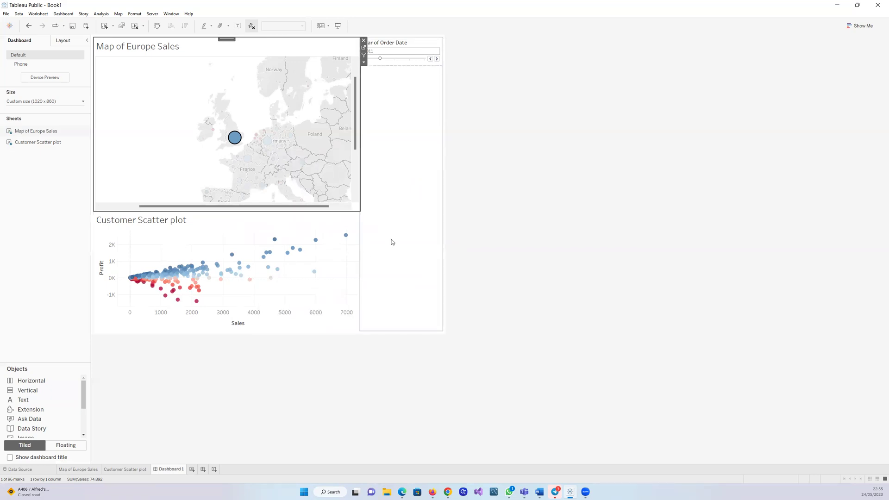
left_click(246, 122)
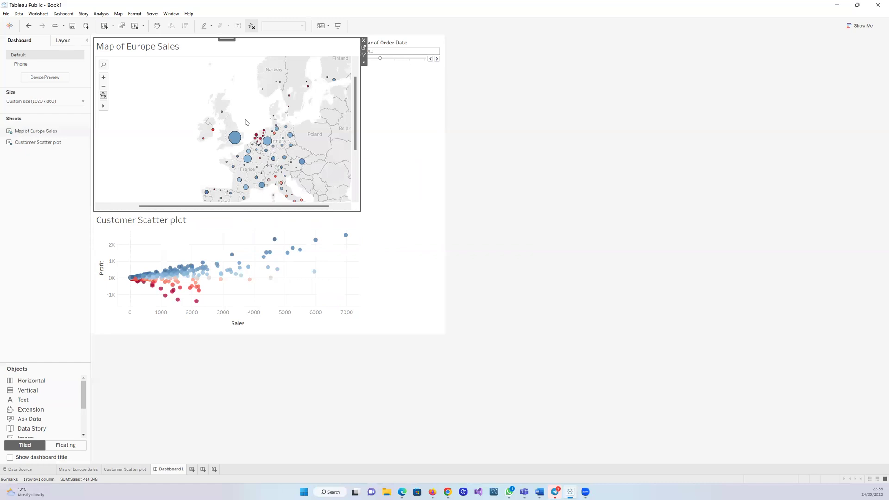
left_click(411, 111)
left_click(471, 112)
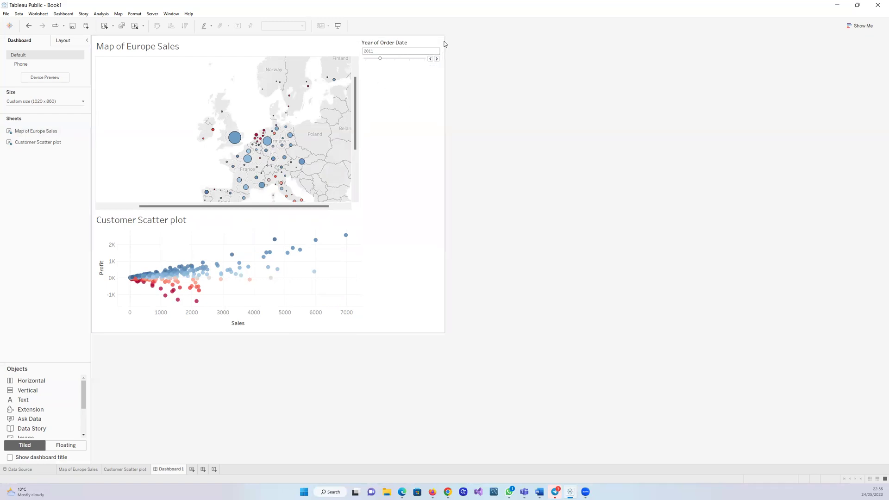
- Limit the Year of Order Date filter to Only This Worksheet and step it forward year by year to 2014 to compare both charts
left_click(412, 44)
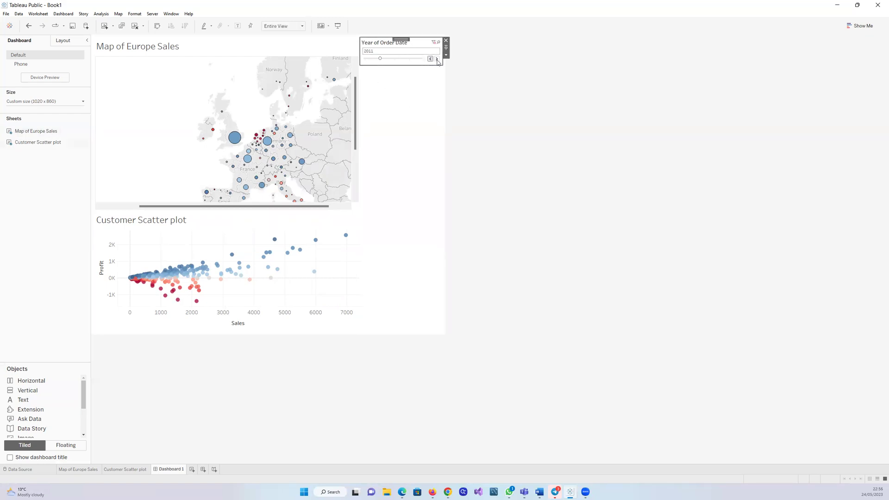
left_click(446, 55)
mouse_move(483, 72)
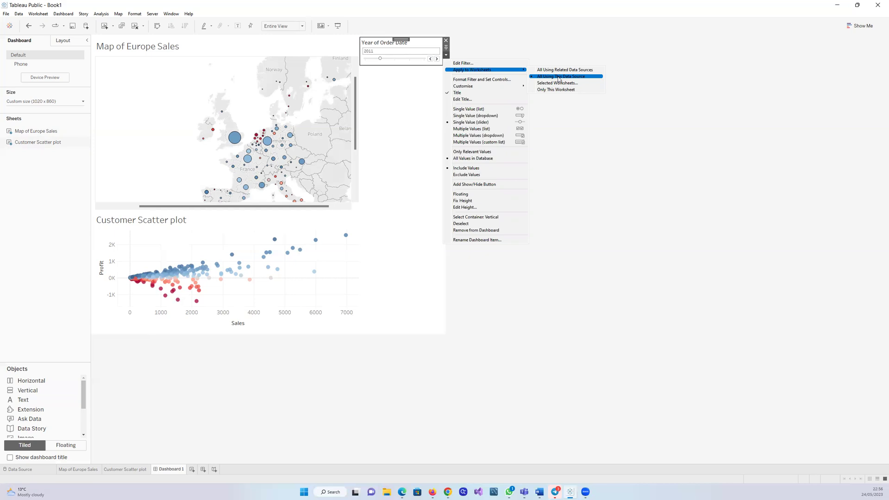
left_click(558, 89)
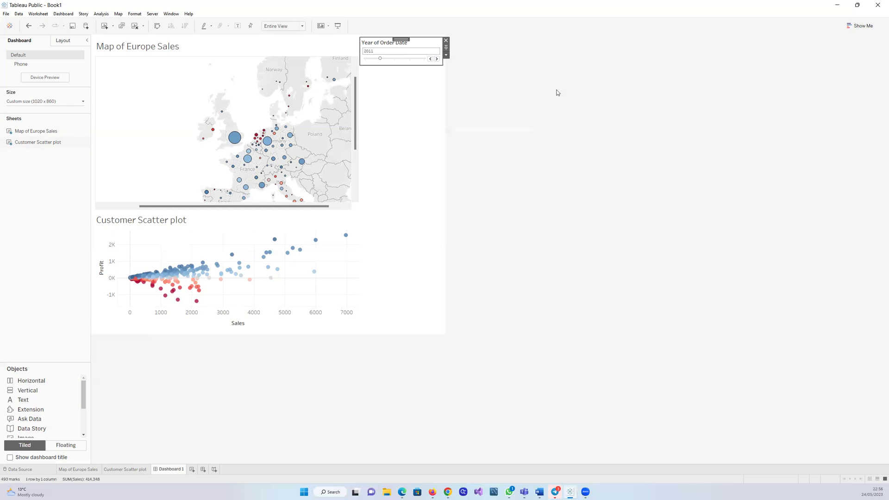
left_click(437, 59)
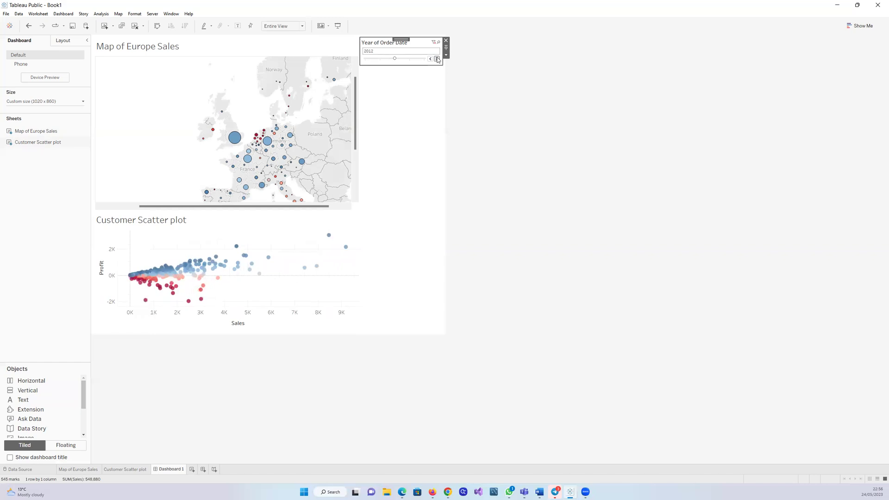
left_click(437, 60)
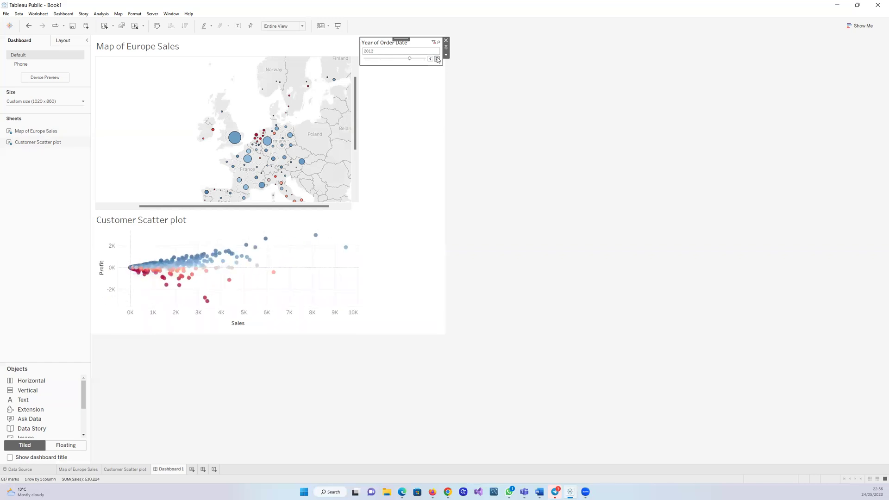
left_click(437, 59)
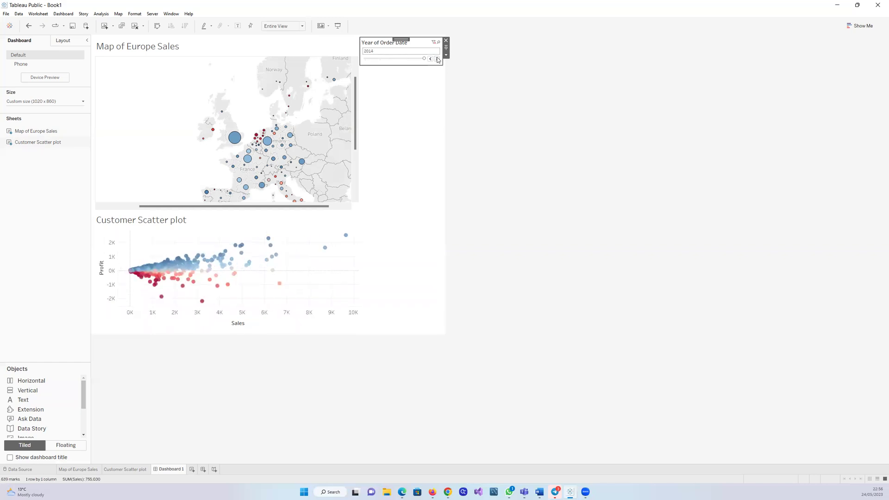
- Apply the Year of Order Date filter to All Using This Data Source and step it back through the years to (All)
left_click(446, 56)
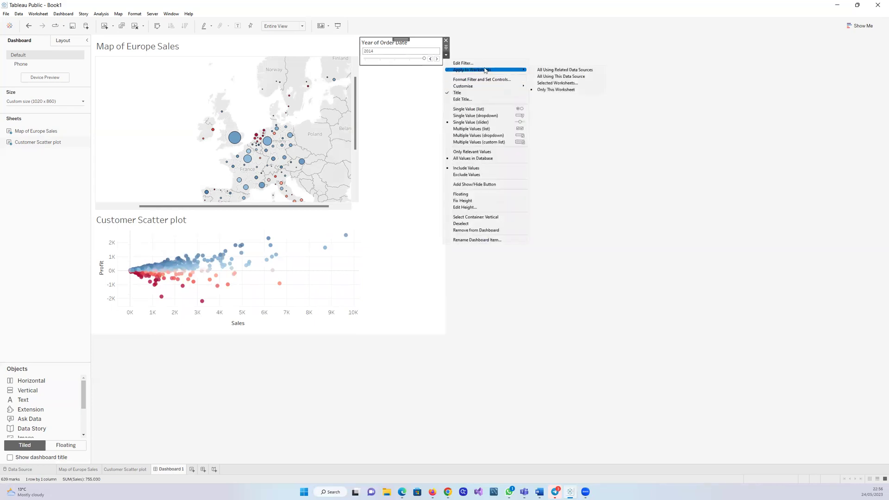
left_click(550, 76)
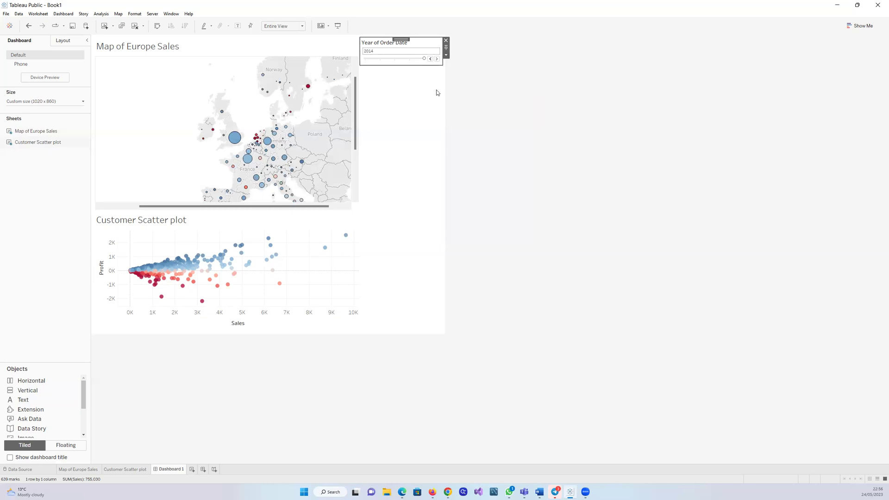
left_click(430, 59)
left_click(431, 58)
left_click(430, 59)
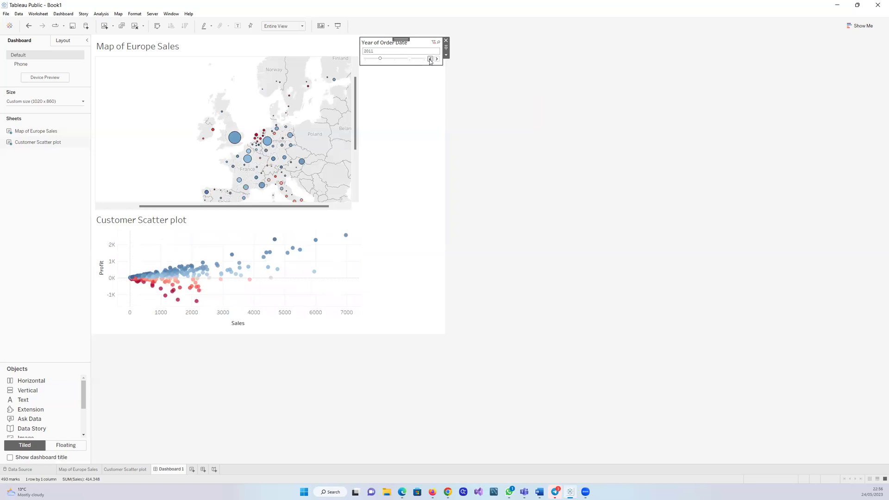
left_click(430, 59)
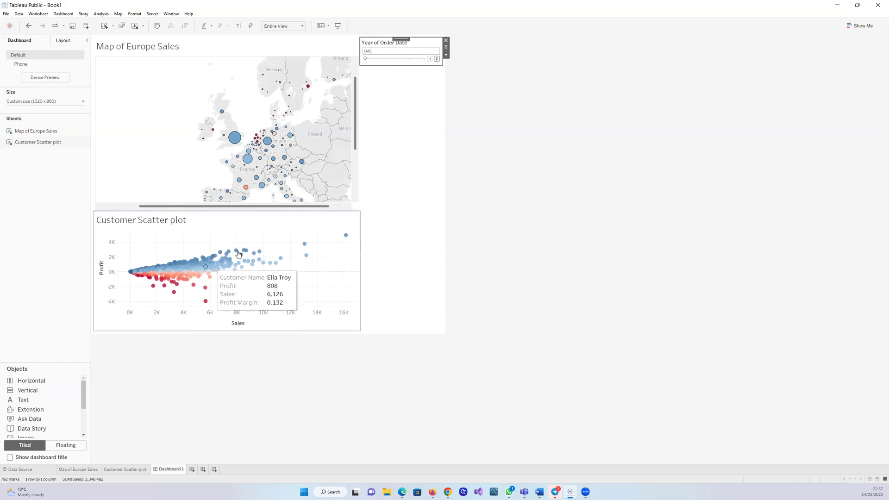
- Switch the Year of Order Date filter's scope to Only This Worksheet and back to All Using This Data Source
left_click(446, 56)
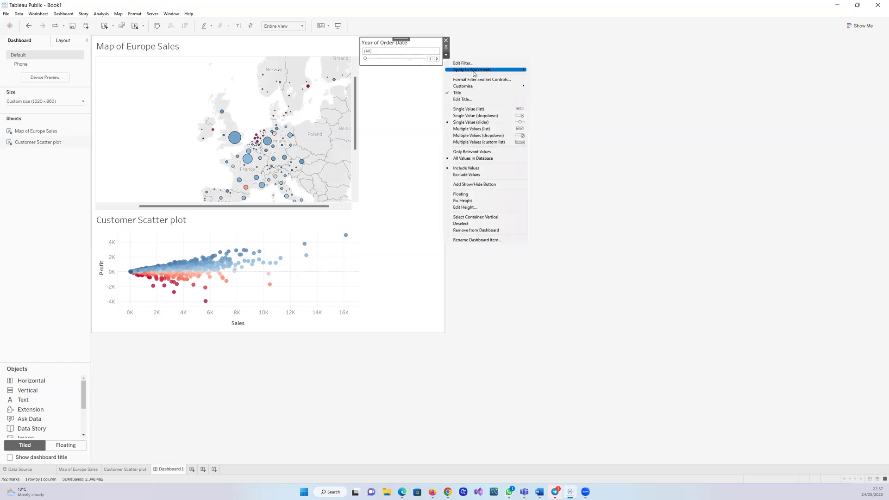
mouse_move(484, 71)
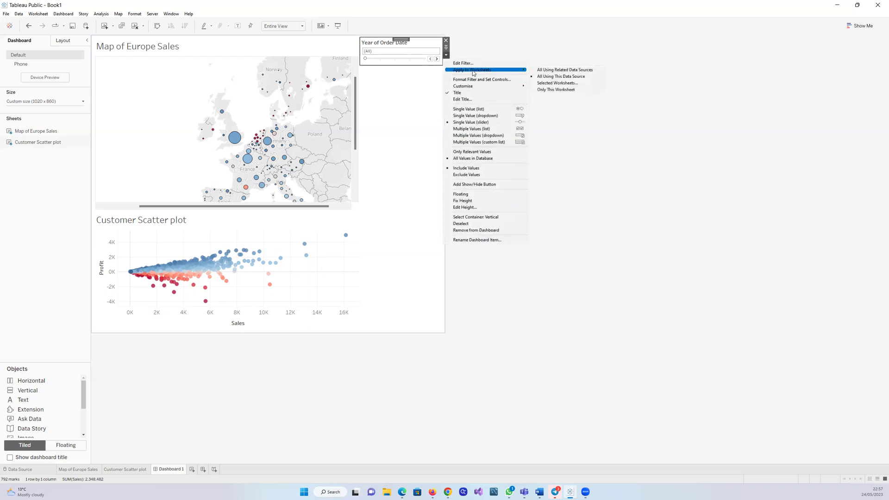
left_click(548, 89)
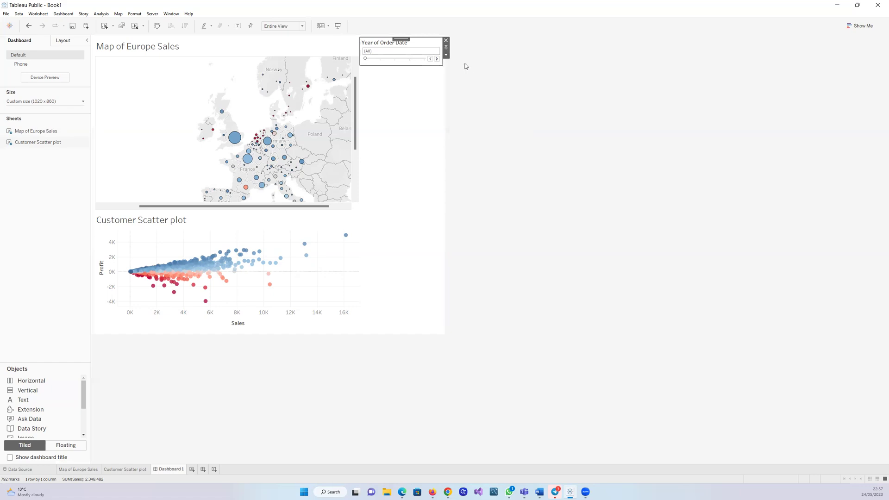
left_click(447, 55)
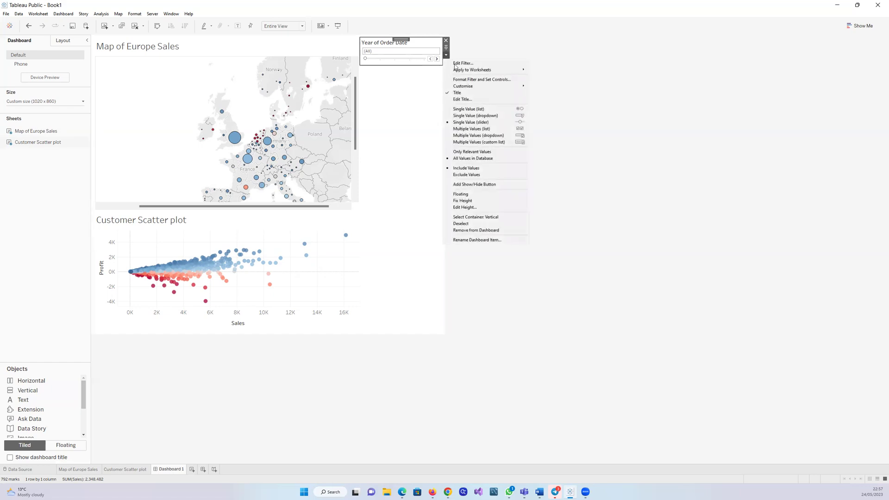
mouse_move(463, 71)
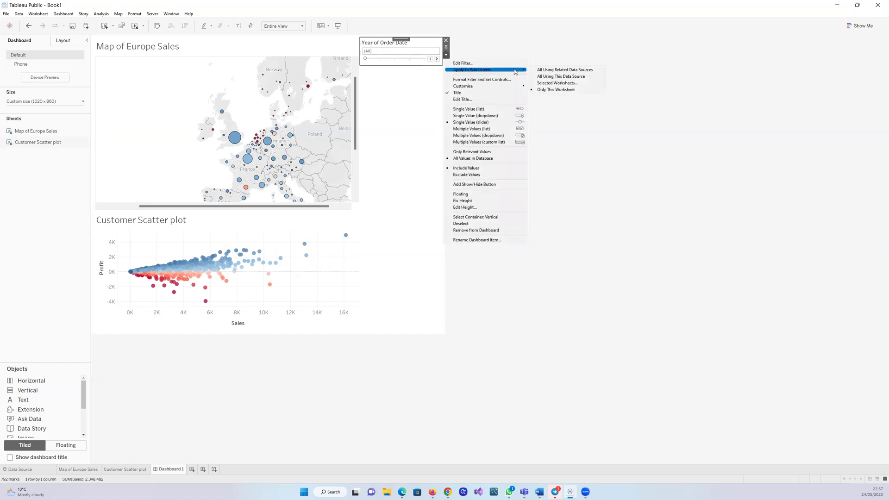
left_click(541, 78)
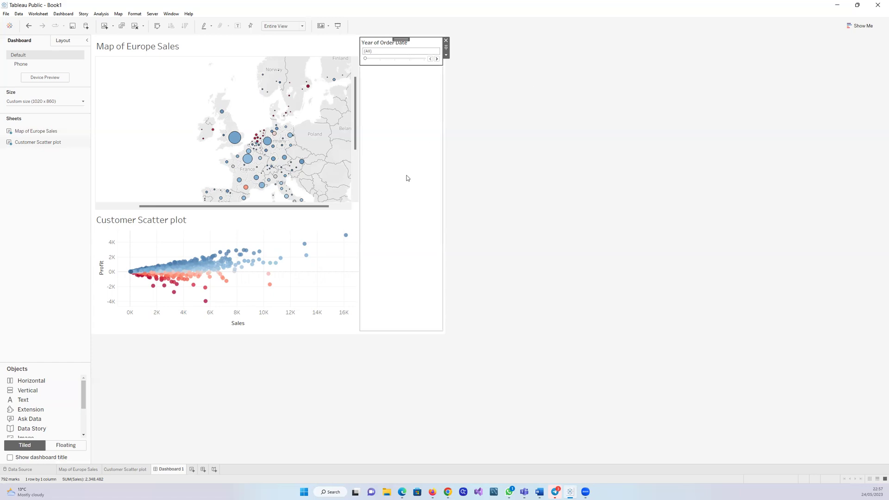
- Check the year filter on the Customer Scatter plot worksheet and return to Dashboard 1
mouse_move(309, 260)
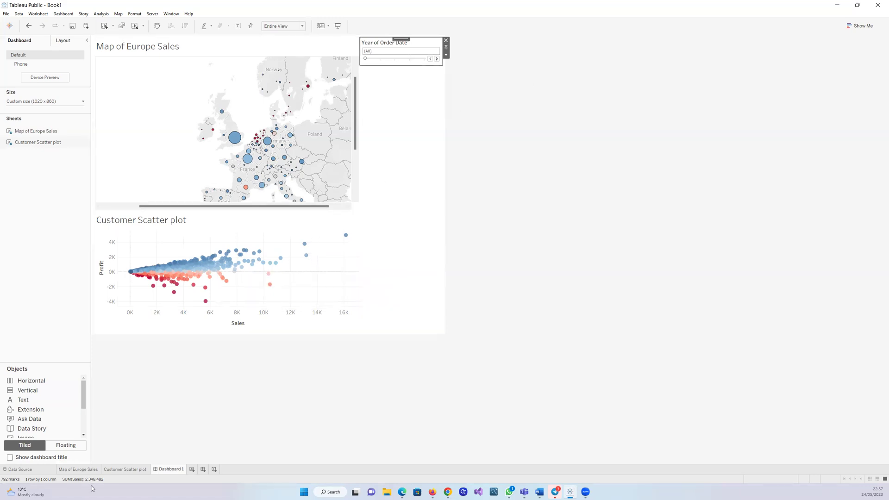
left_click(115, 471)
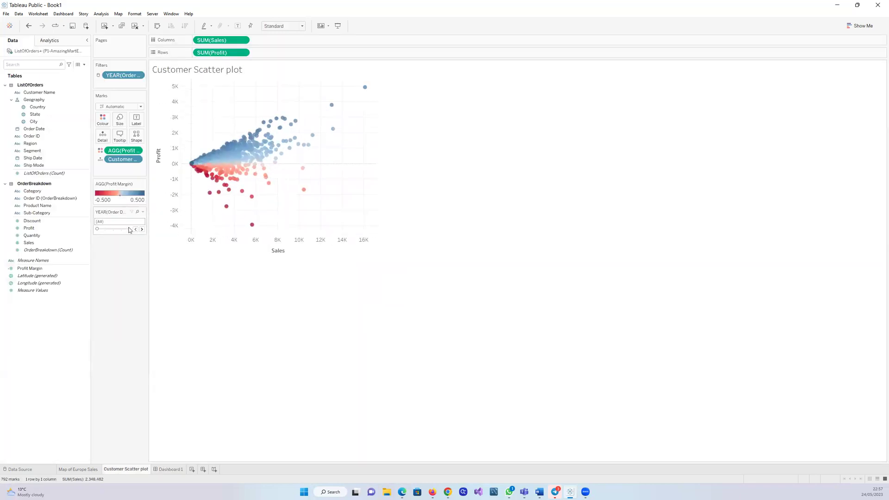
left_click(173, 469)
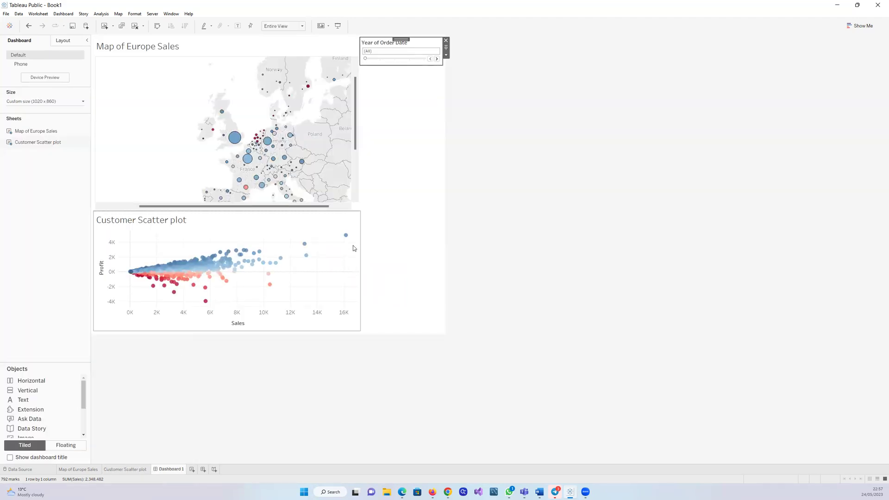
- Examine which filters can be shown for the Customer Scatter plot and for the Map of Europe Sales on the dashboard
left_click(353, 225)
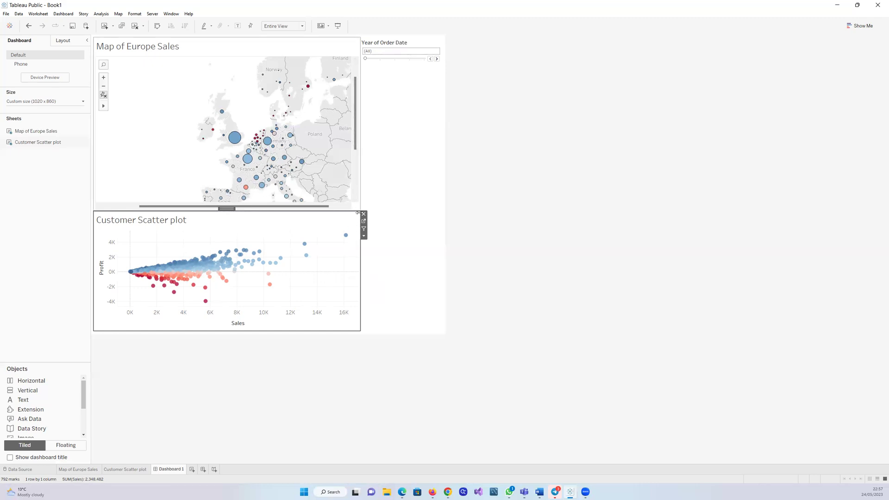
left_click(364, 236)
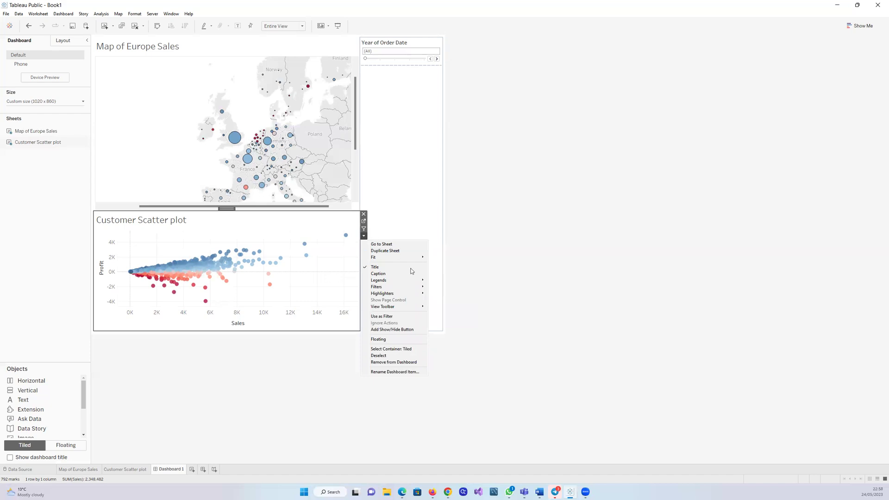
mouse_move(420, 286)
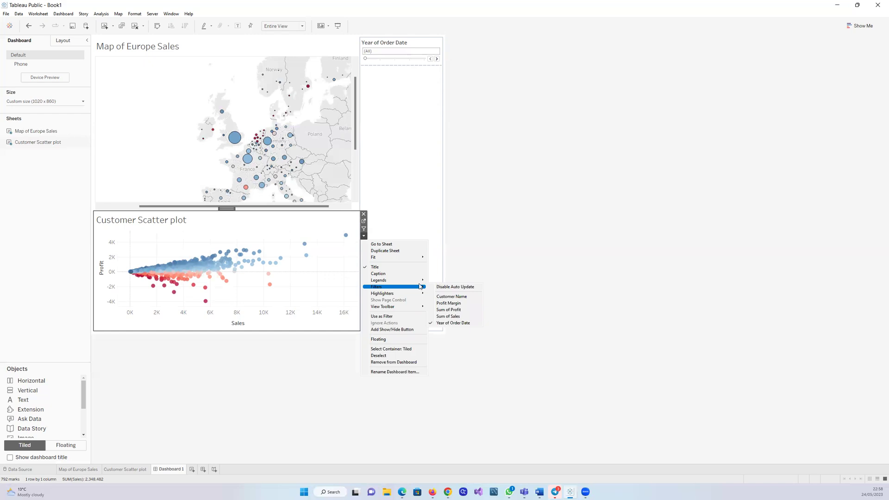
key("Escape")
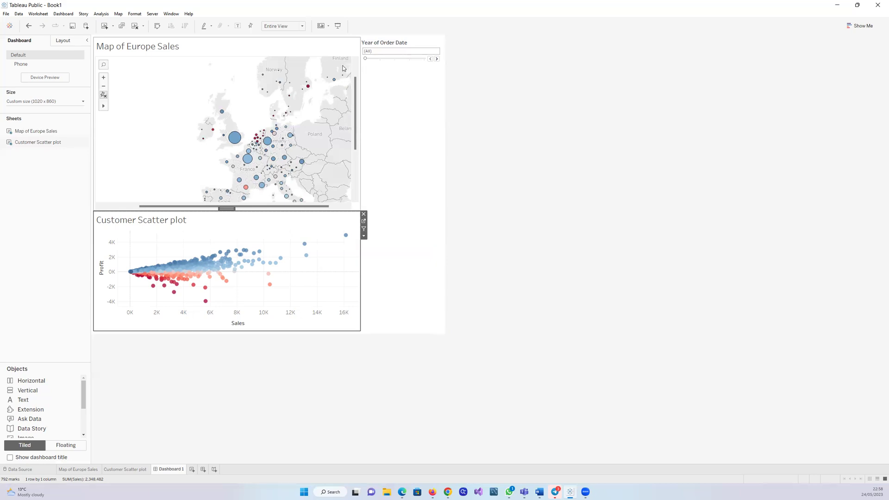
left_click(343, 69)
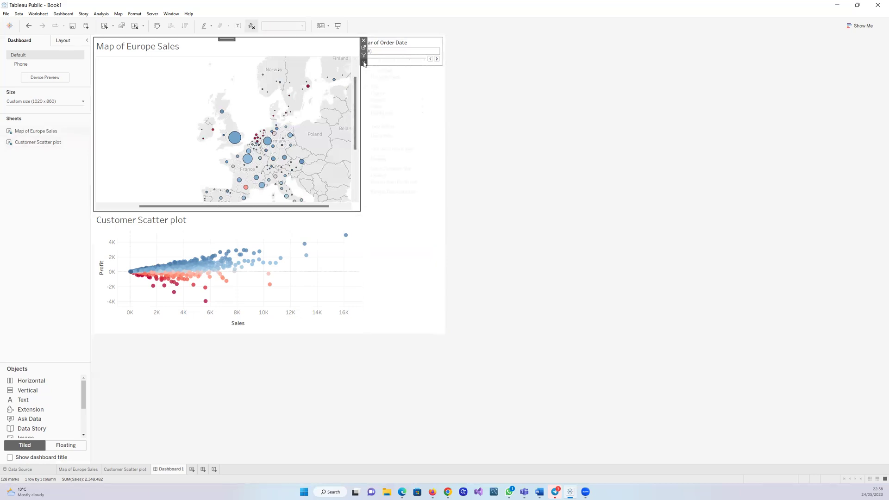
mouse_move(396, 110)
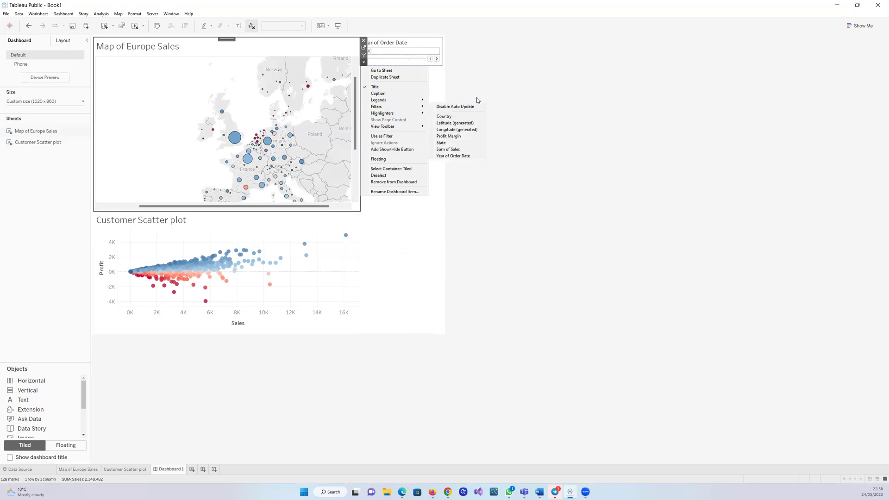
left_click(511, 104)
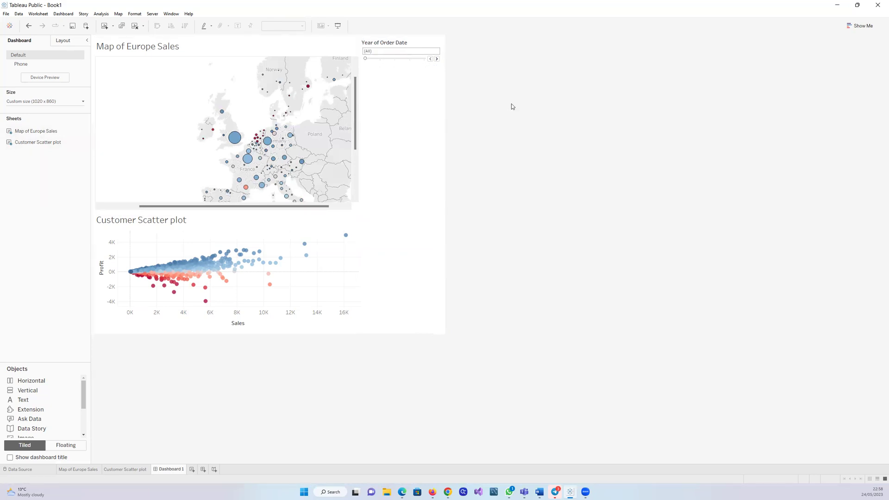
- Remove the Year of Order Date filter from the dashboard and show it again from the Customer Scatter plot's filters
left_click(342, 221)
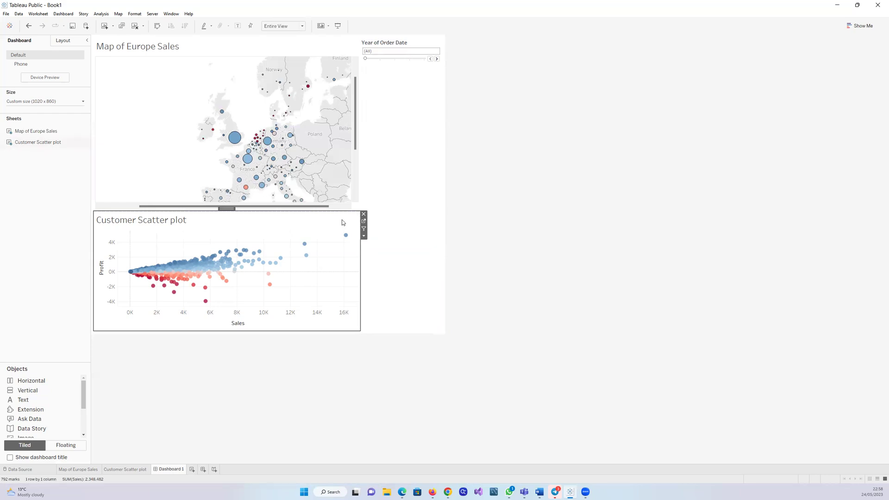
left_click(364, 237)
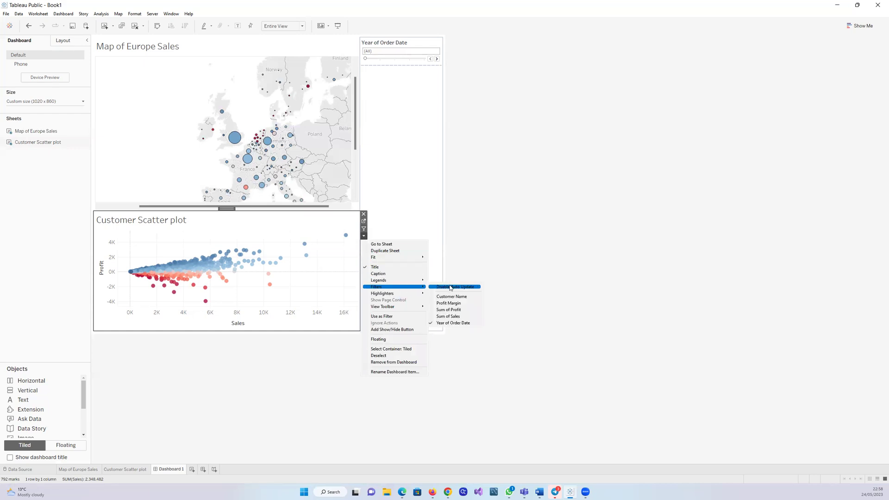
left_click(452, 323)
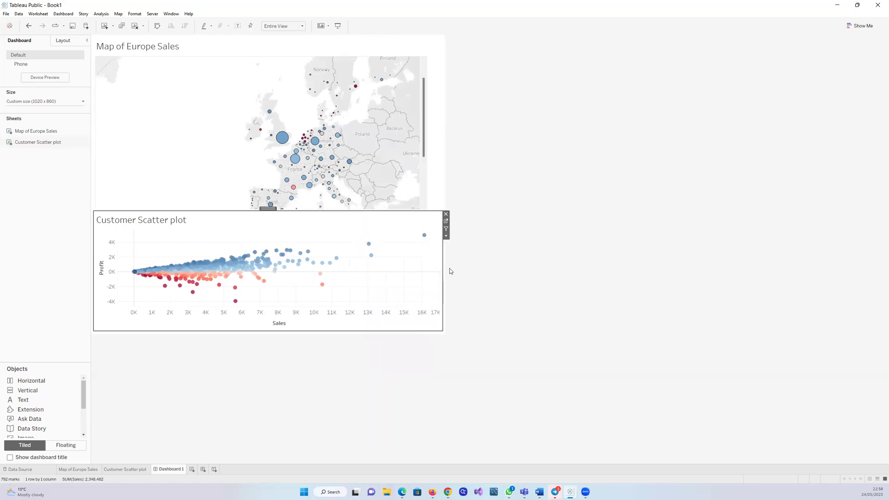
left_click(446, 237)
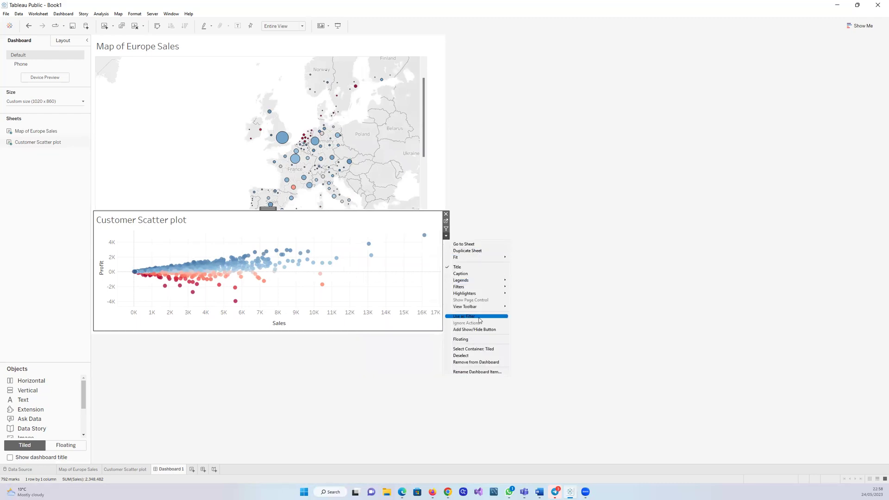
mouse_move(476, 288)
left_click(525, 322)
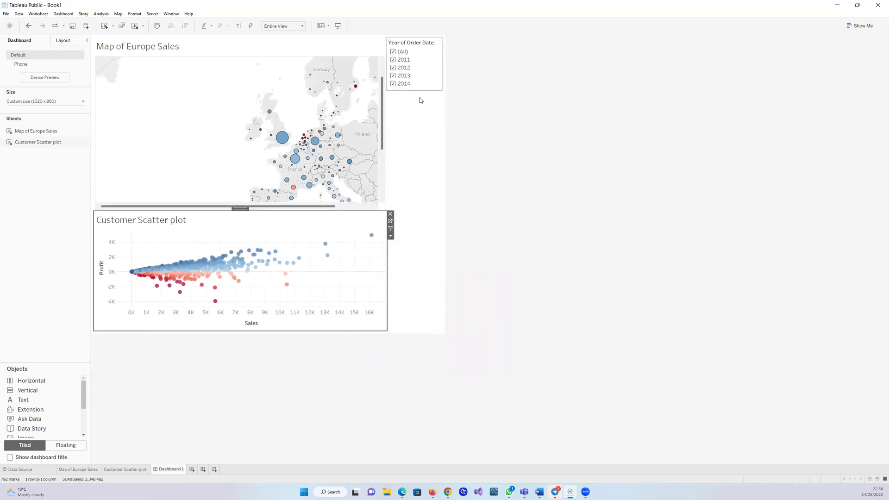
- Display the Year of Order Date filter as a Single Value (slider) and select the layout container that holds it
left_click(426, 52)
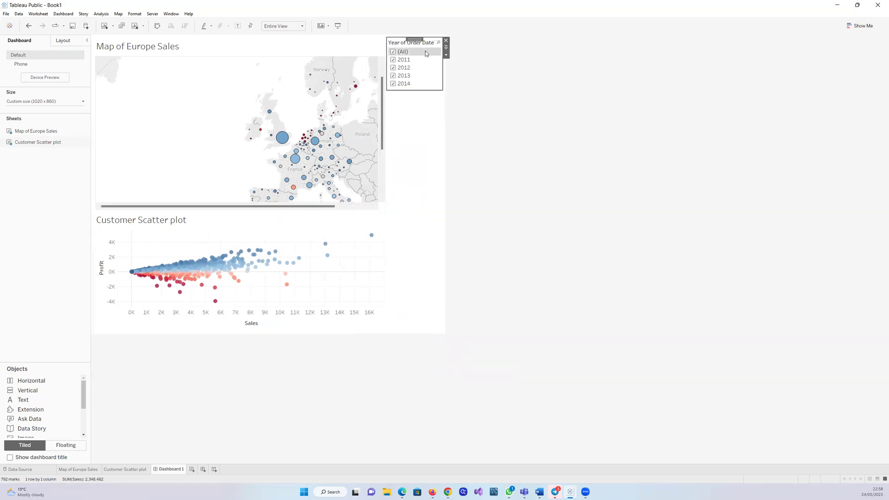
left_click(446, 55)
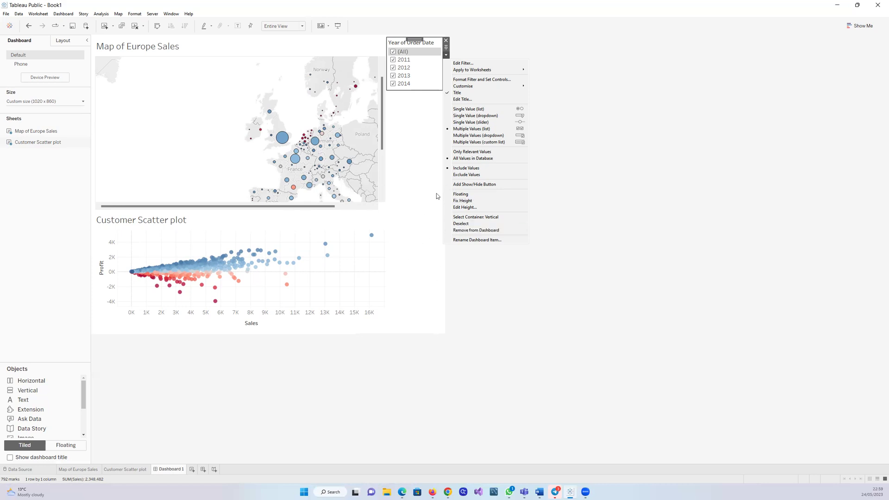
left_click(489, 125)
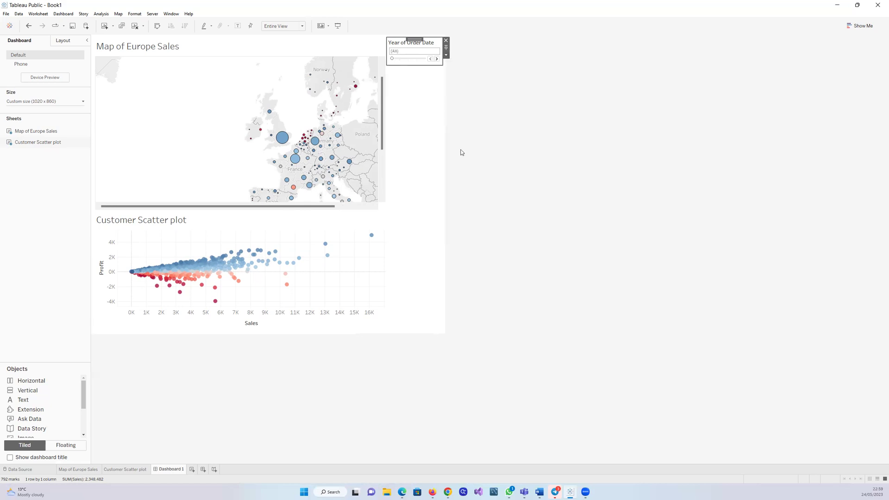
left_click(491, 140)
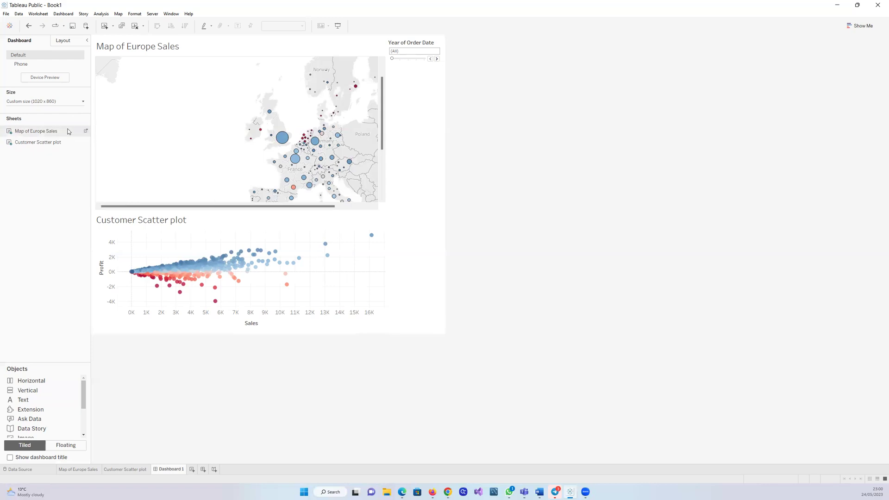
left_click(405, 254)
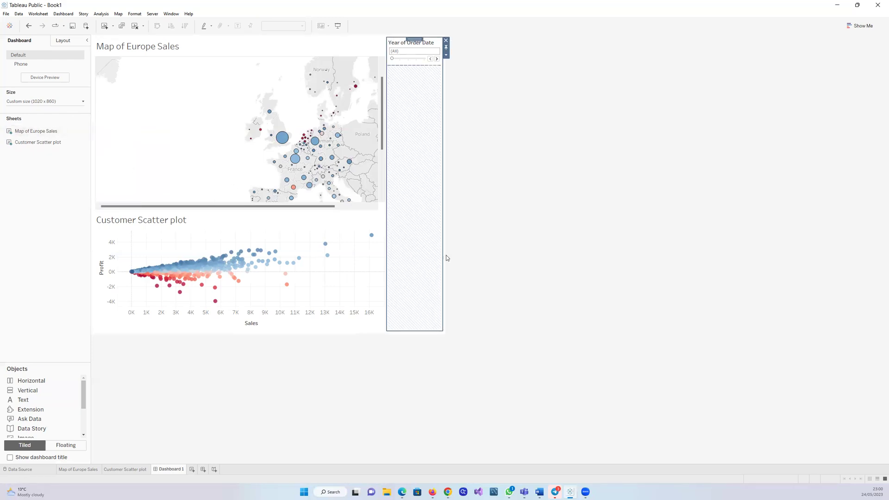